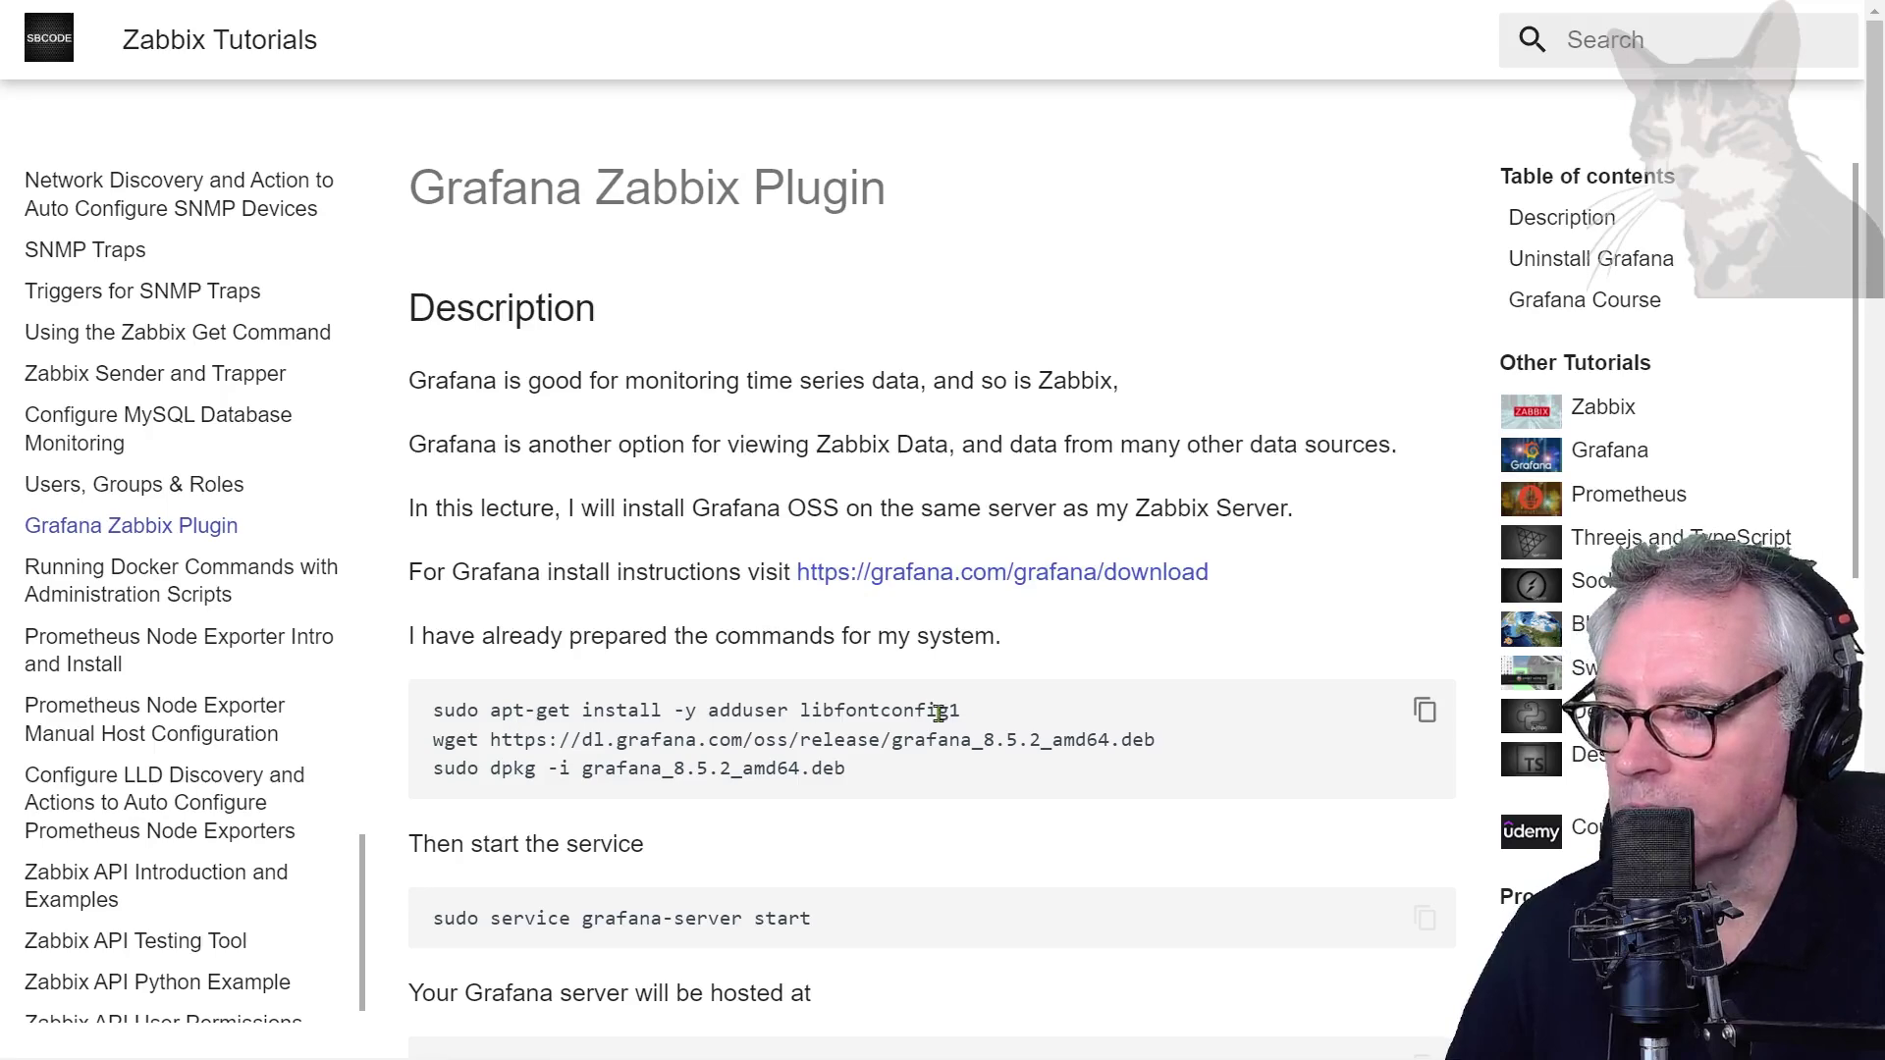
Select the 'sudo apt-get install -y adduser libfontconfig1' prerequisite command on the tutorial page
drag(972, 714, 452, 649)
key(ctrl+c)
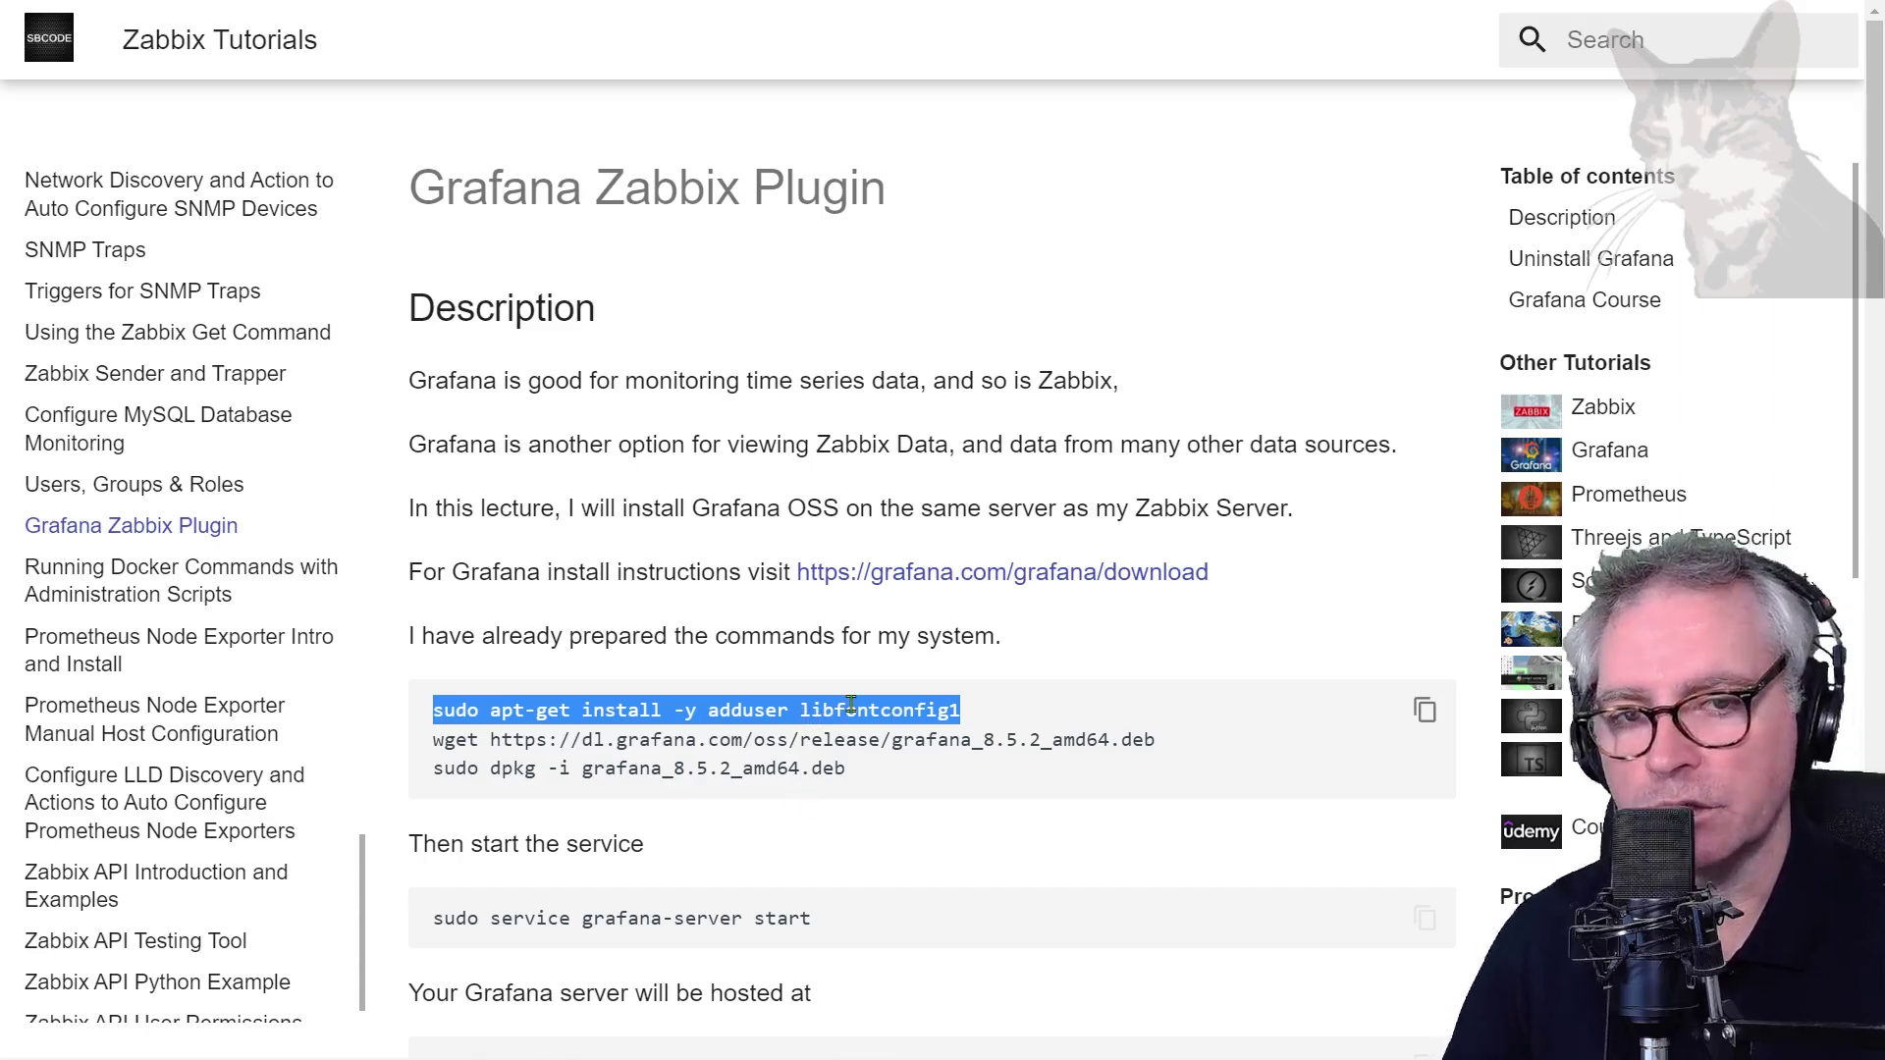
key(alt+Tab)
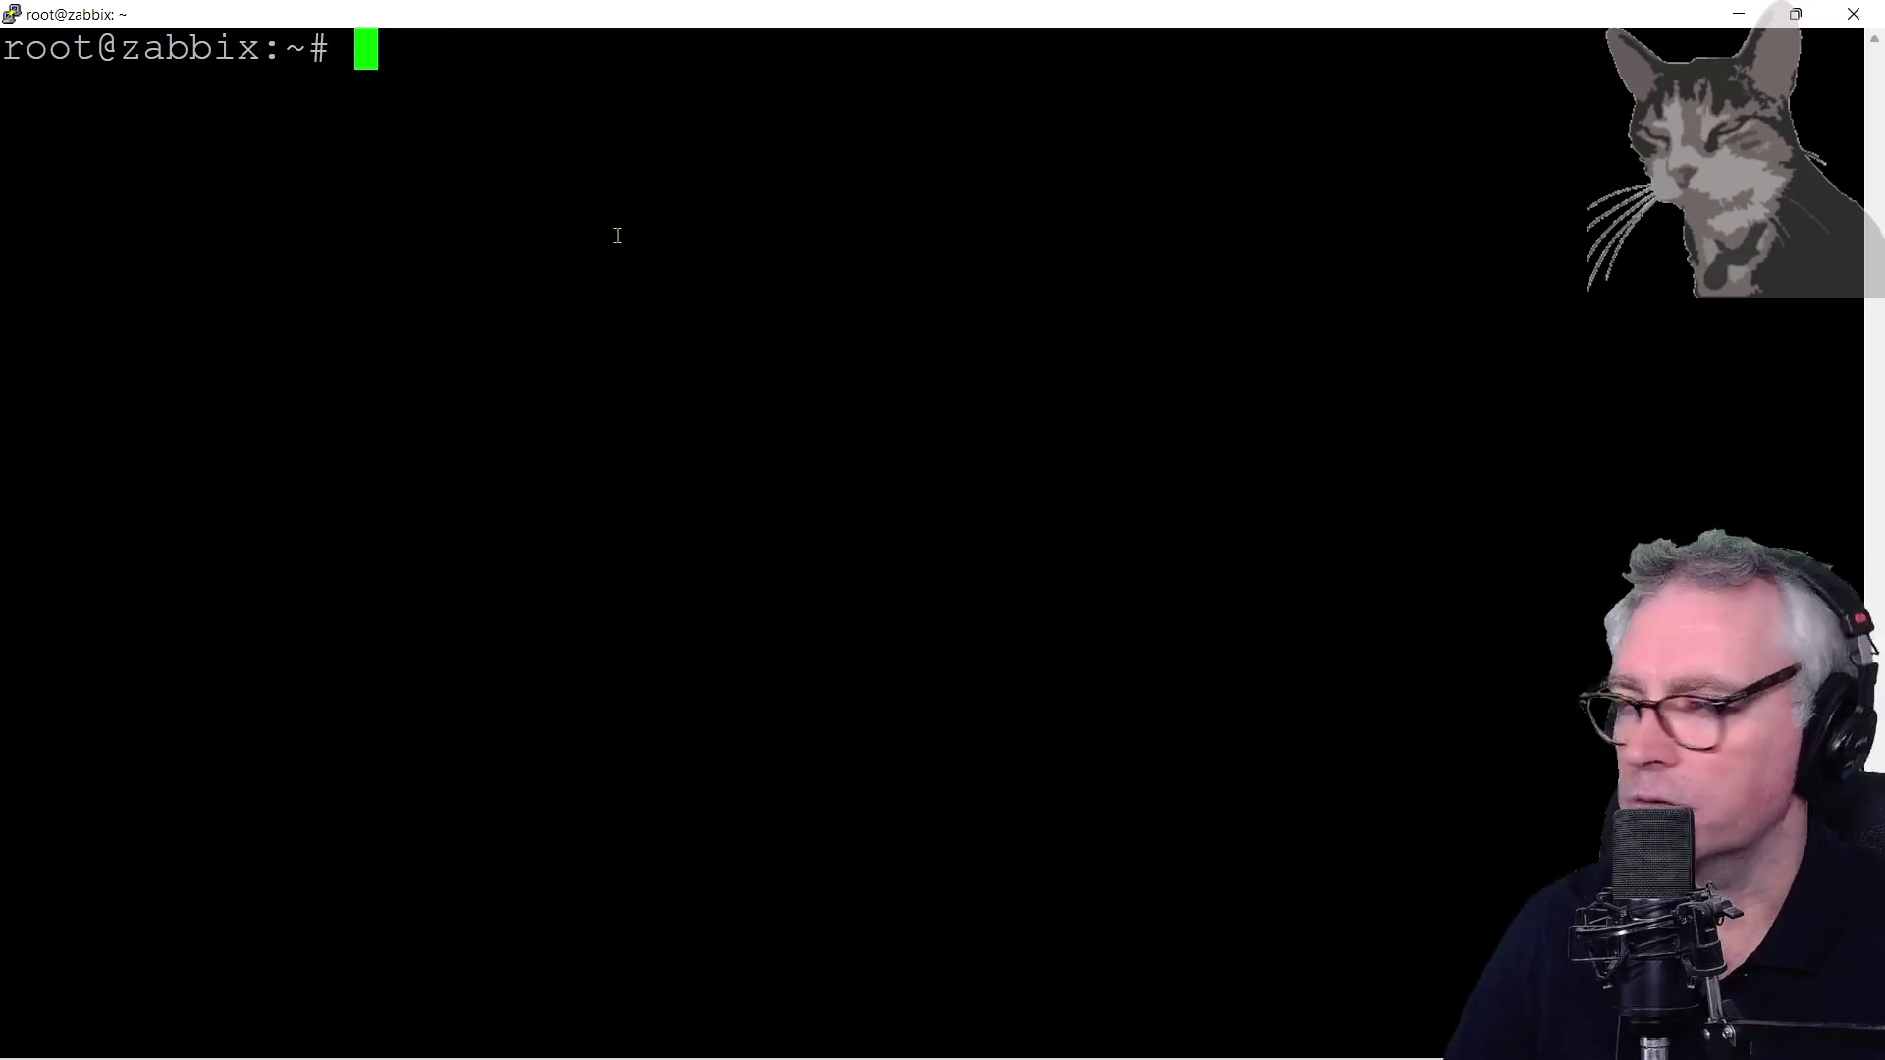
Install the adduser and libfontconfig1 prerequisite packages with apt-get on the server
right_click(617, 235)
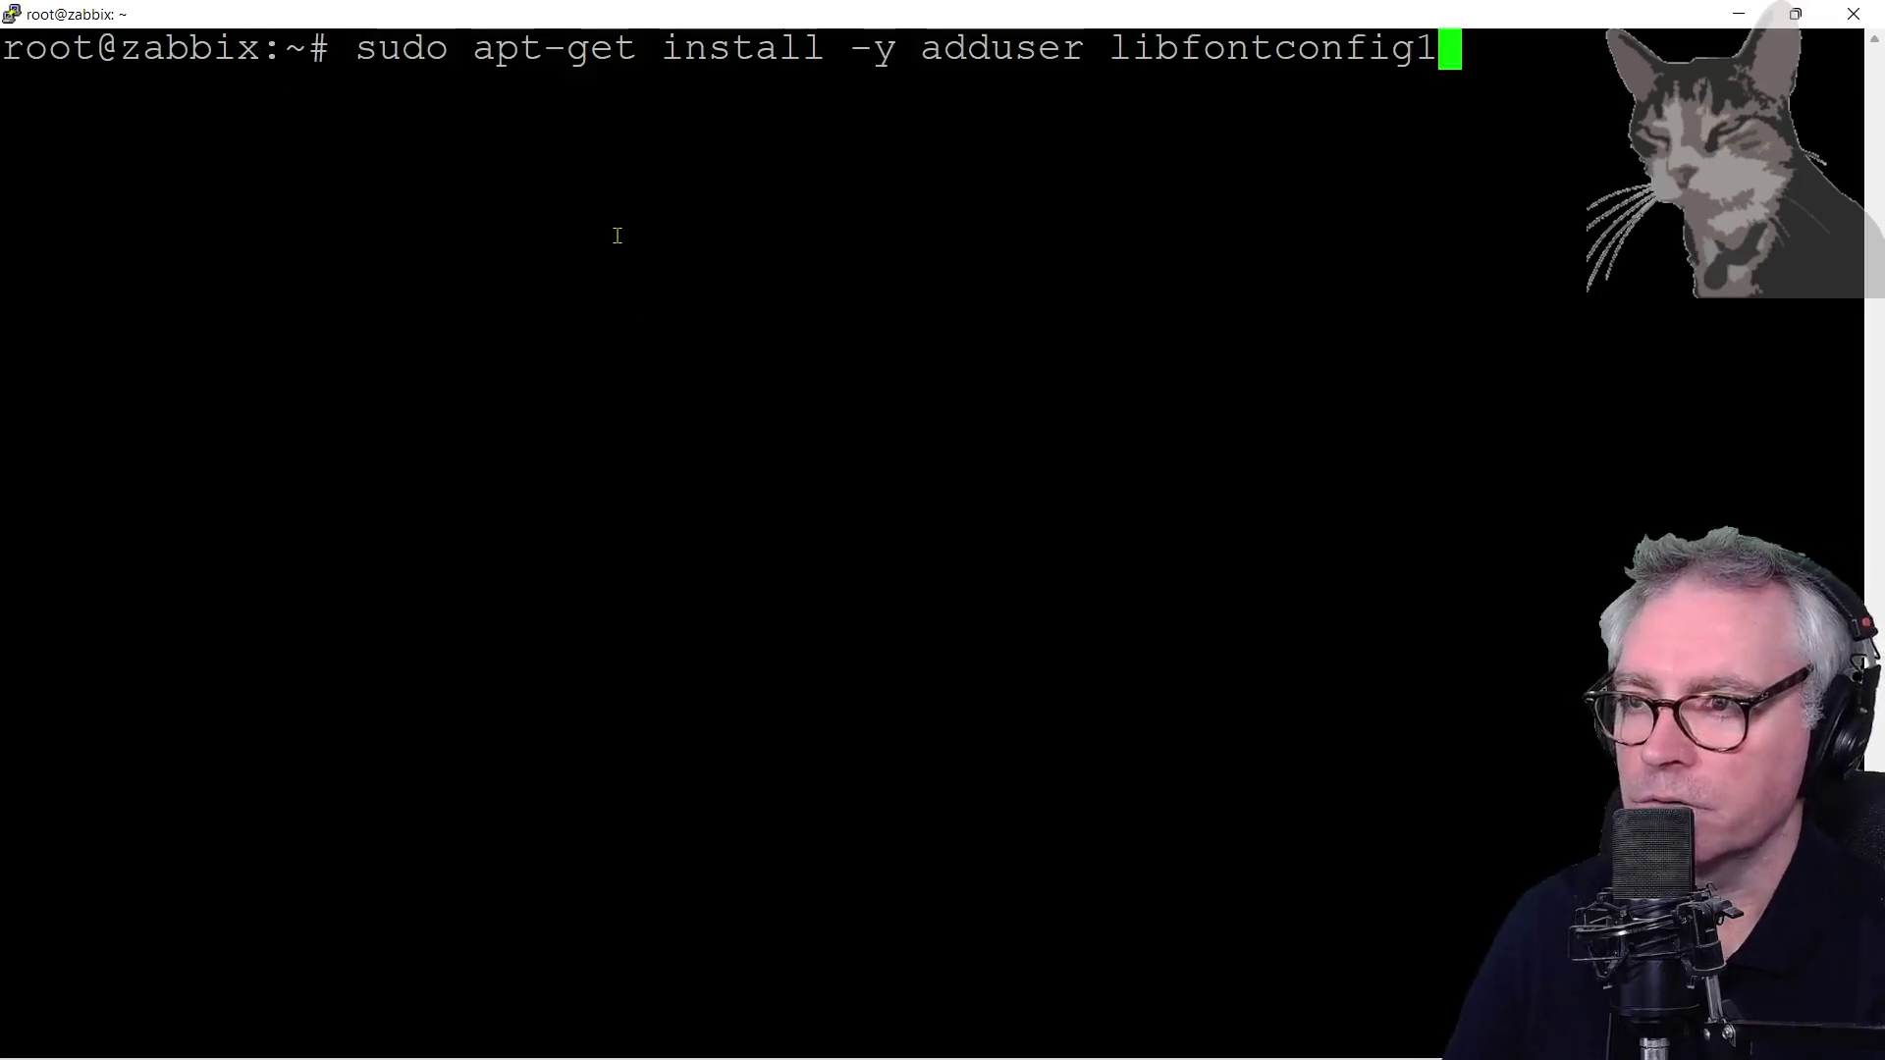
key(Return)
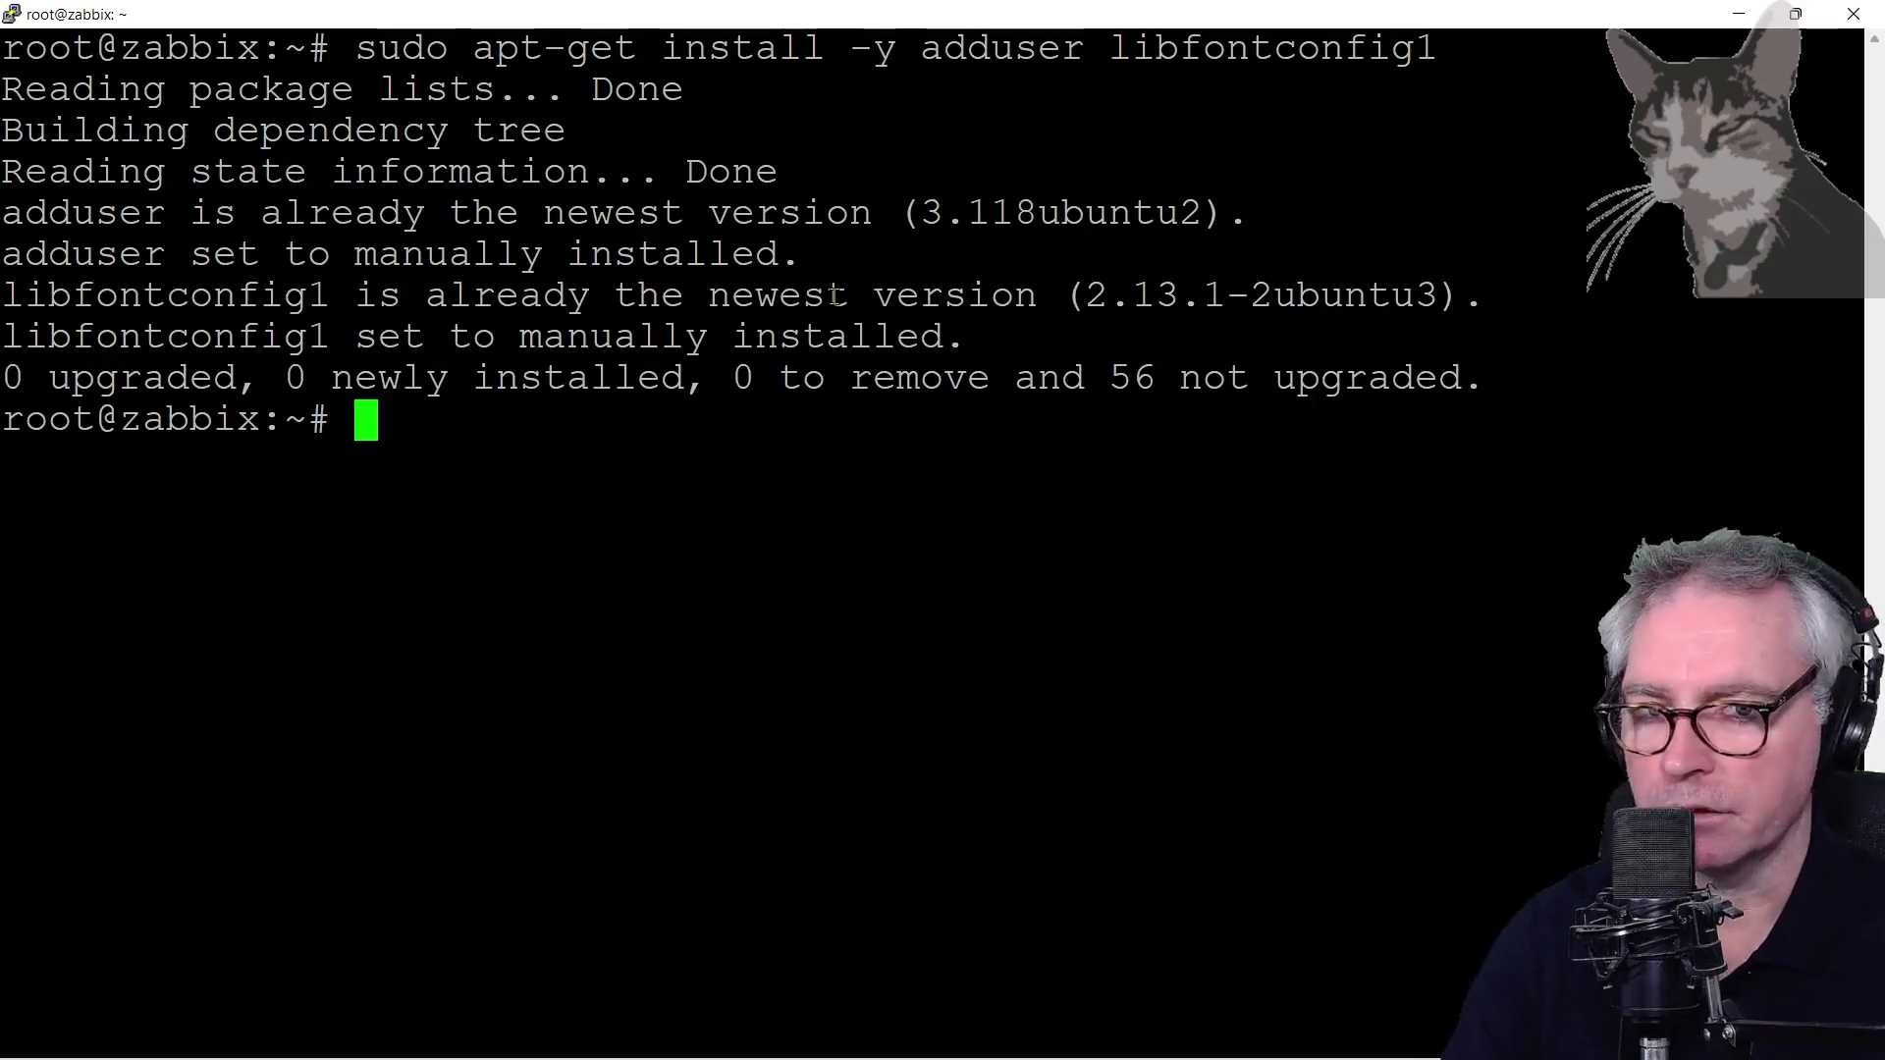
key(alt+Tab)
Download grafana_8.5.2_amd64.deb with wget, noting the oss edition in the URL
drag(1163, 740, 428, 743)
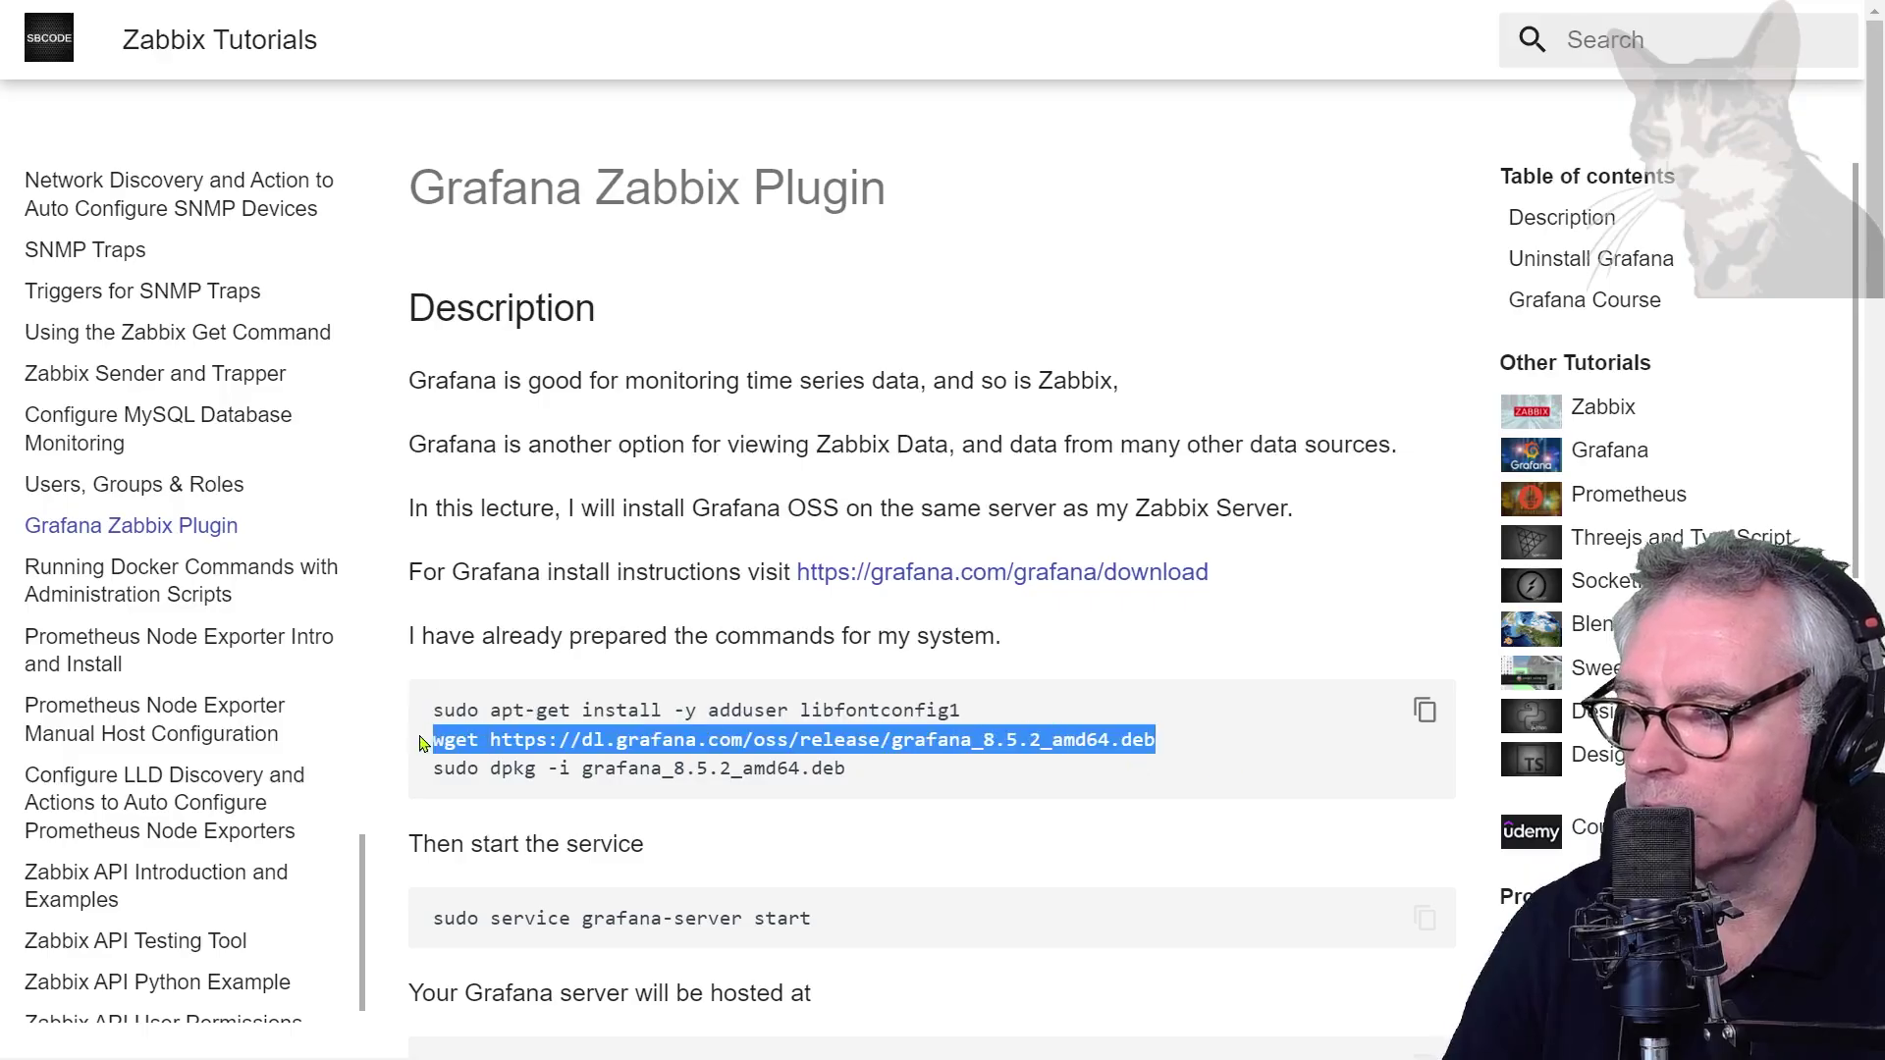
key(ctrl+c)
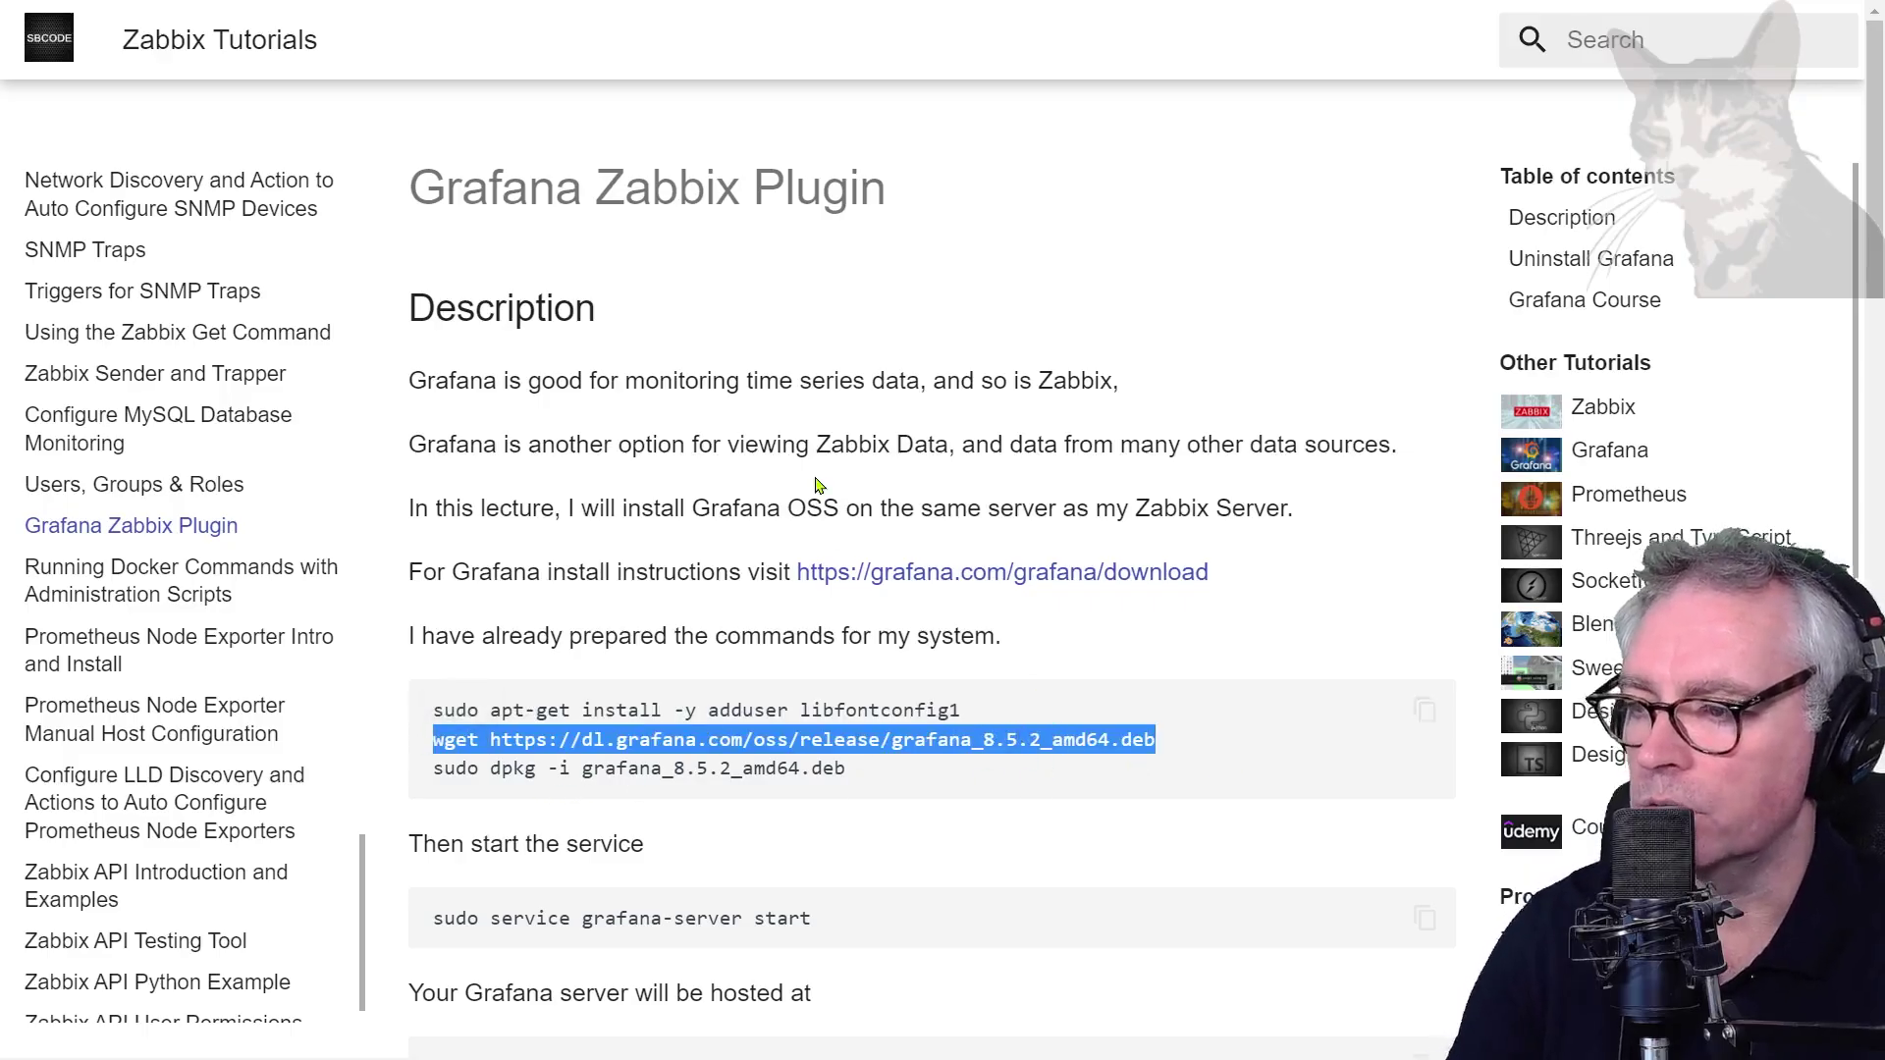
key(alt+Tab)
right_click(624, 433)
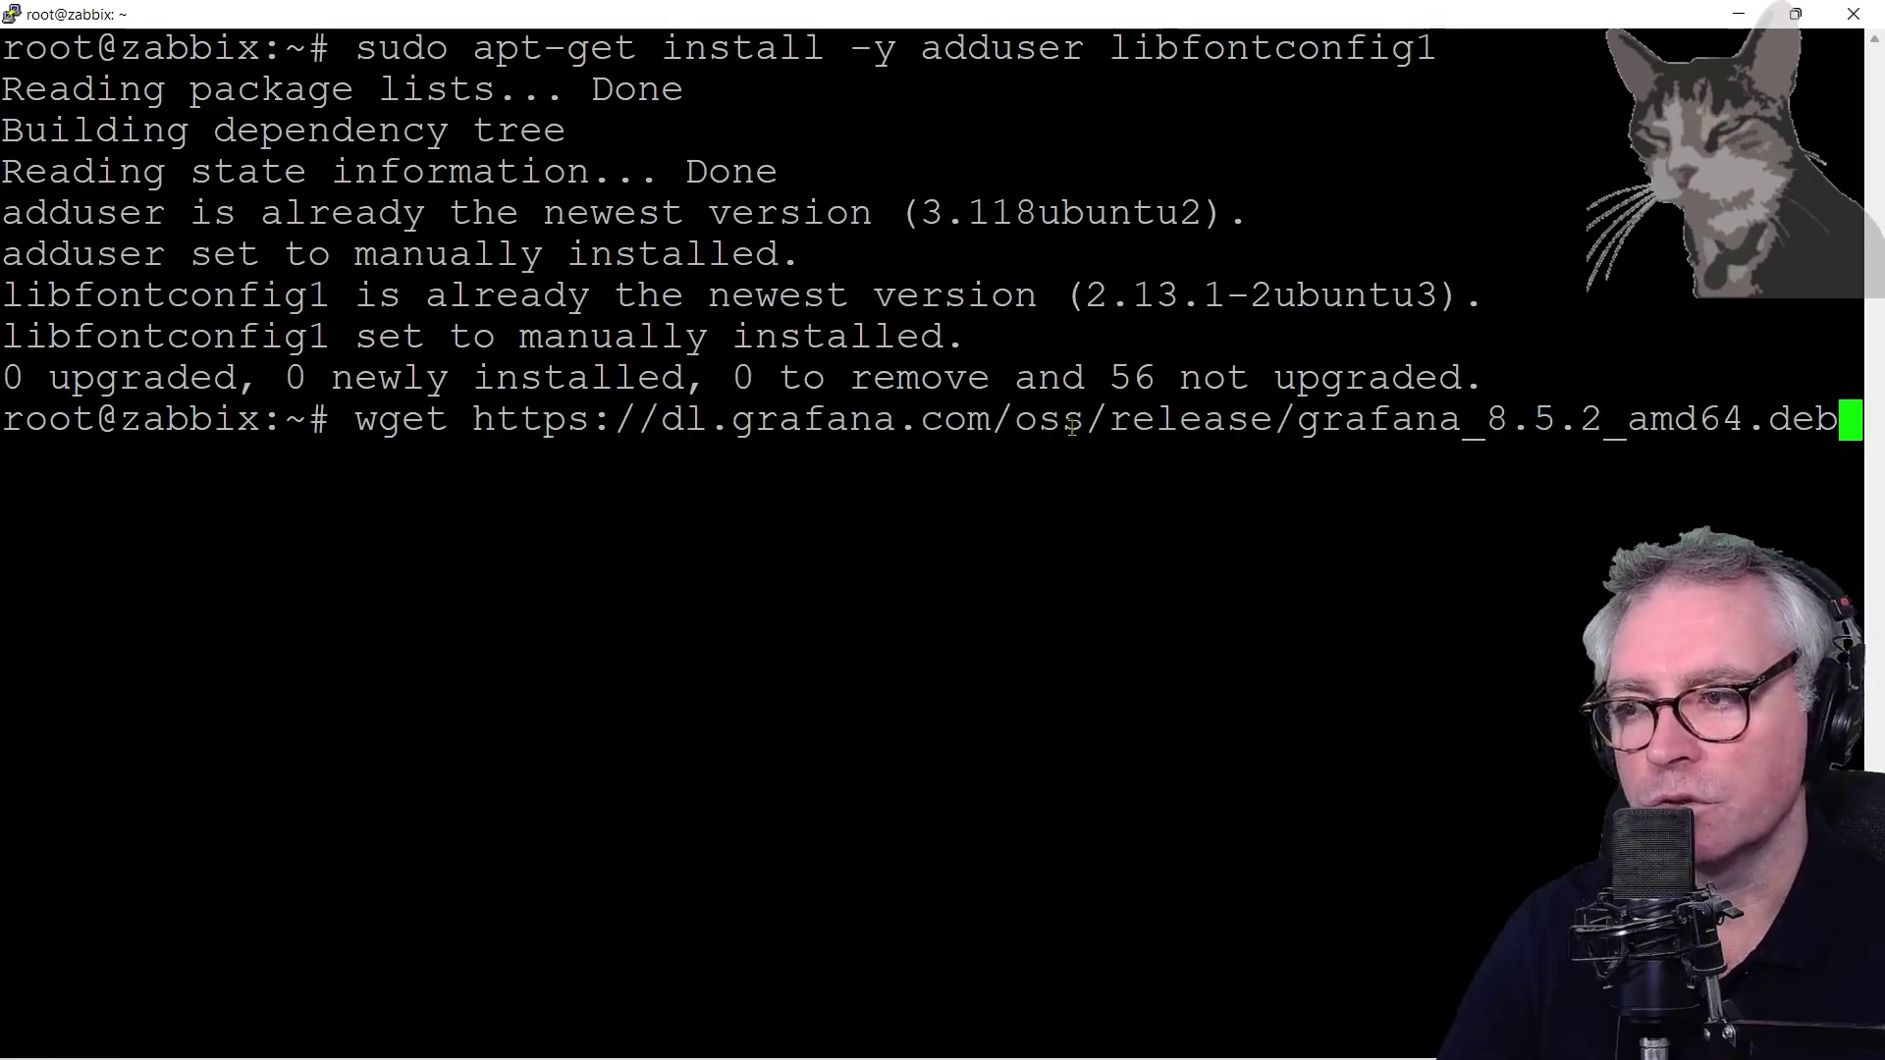
drag(1017, 422, 1077, 416)
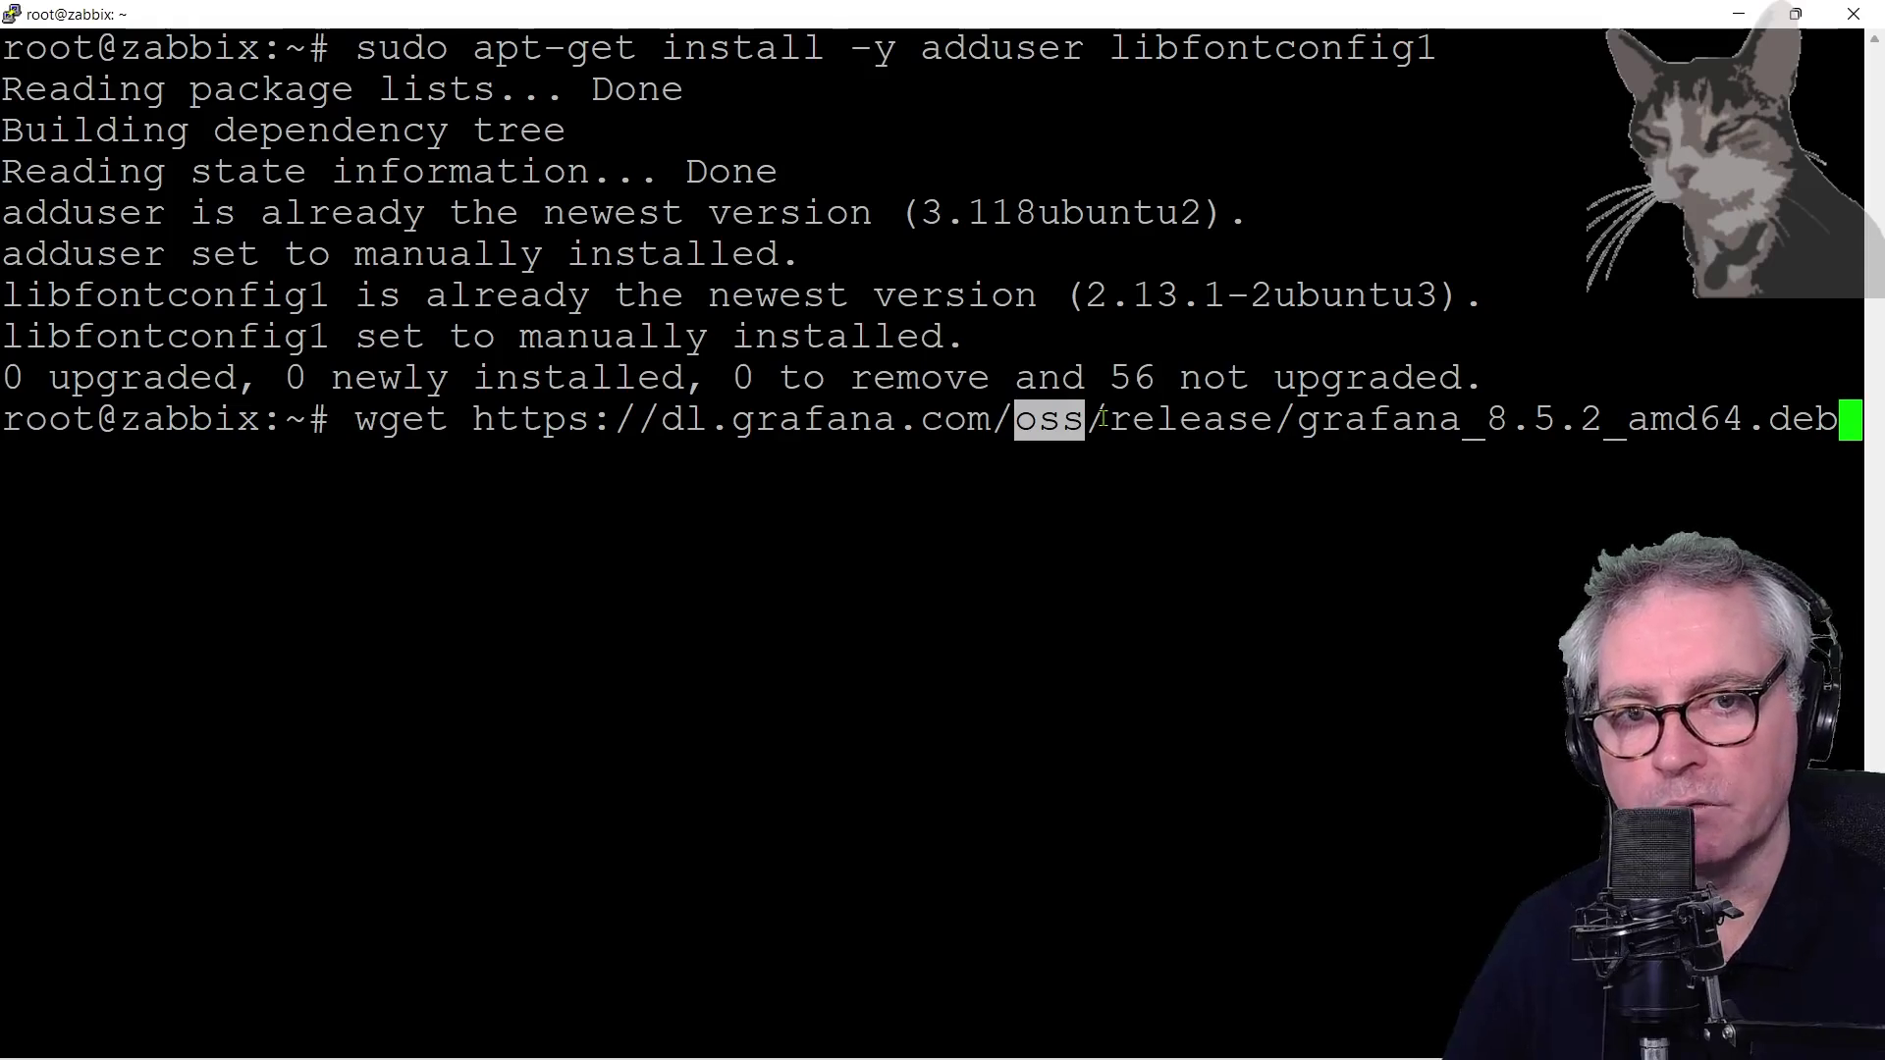
click(1144, 412)
drag(1011, 420, 1084, 420)
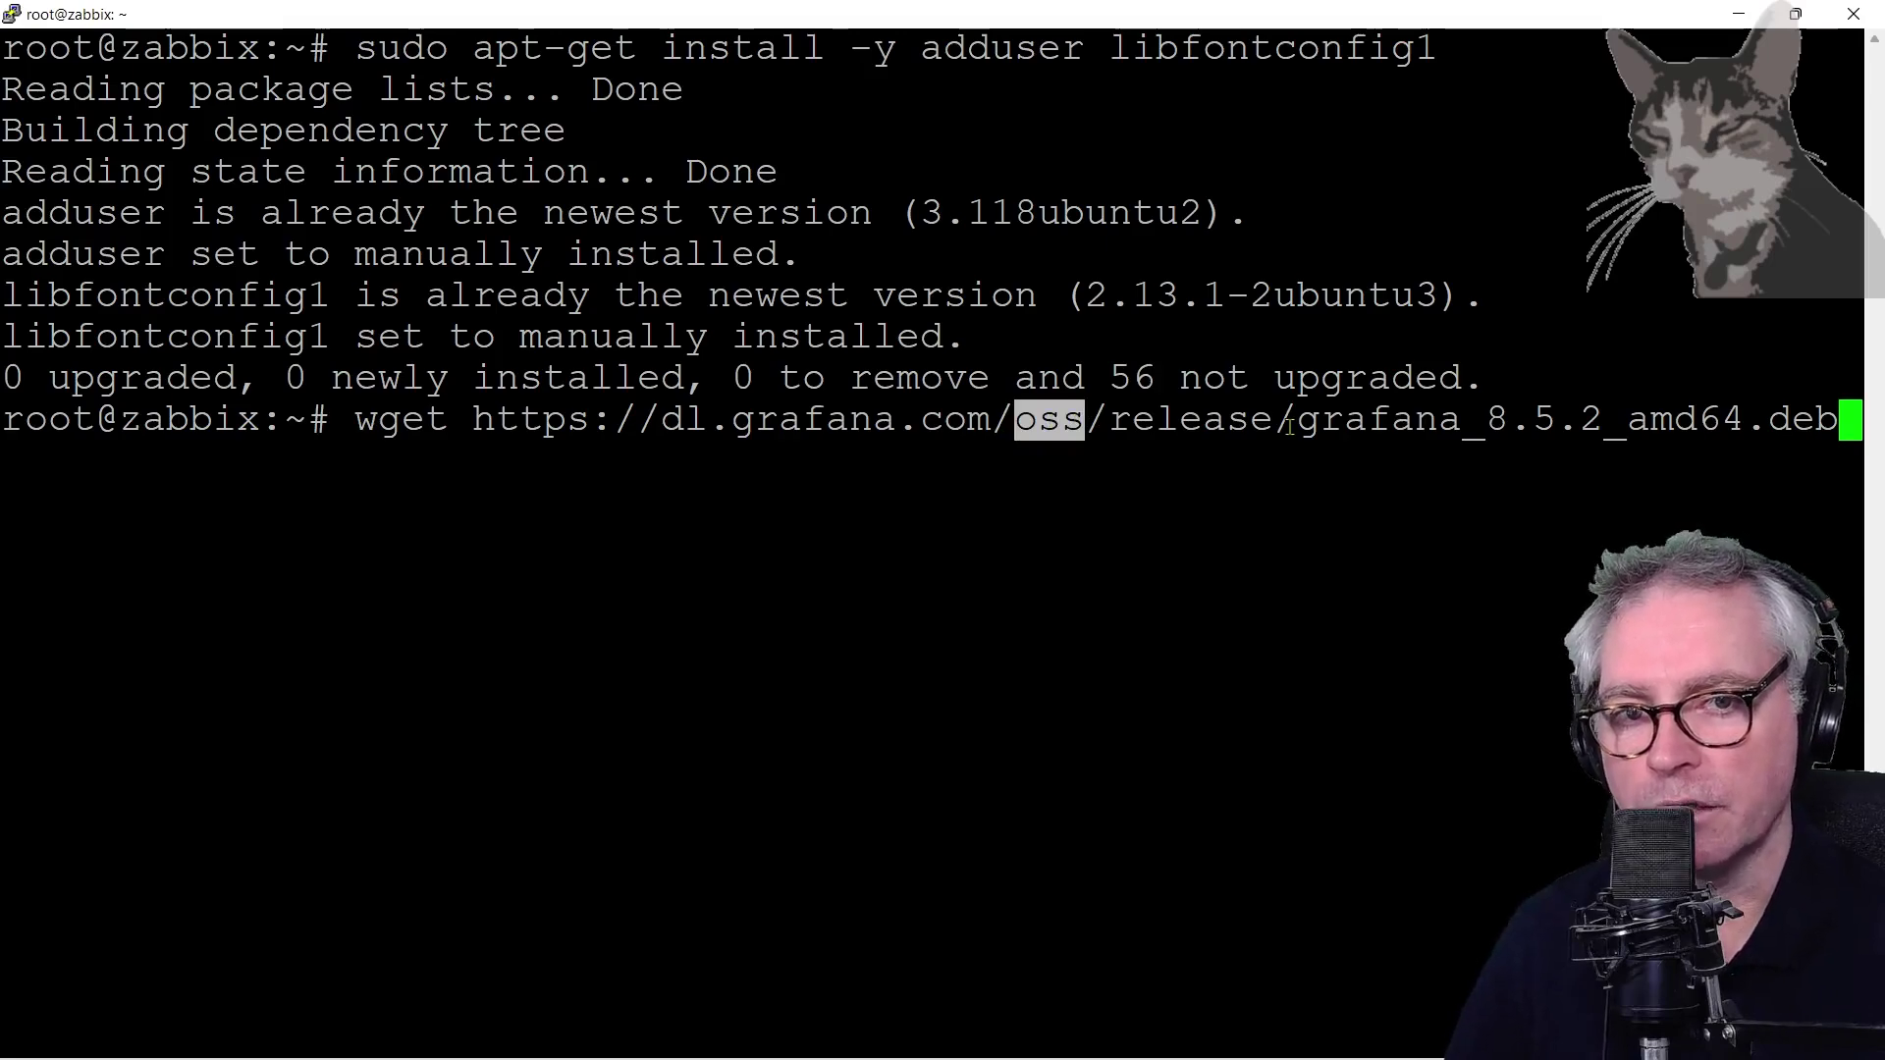
click(1352, 429)
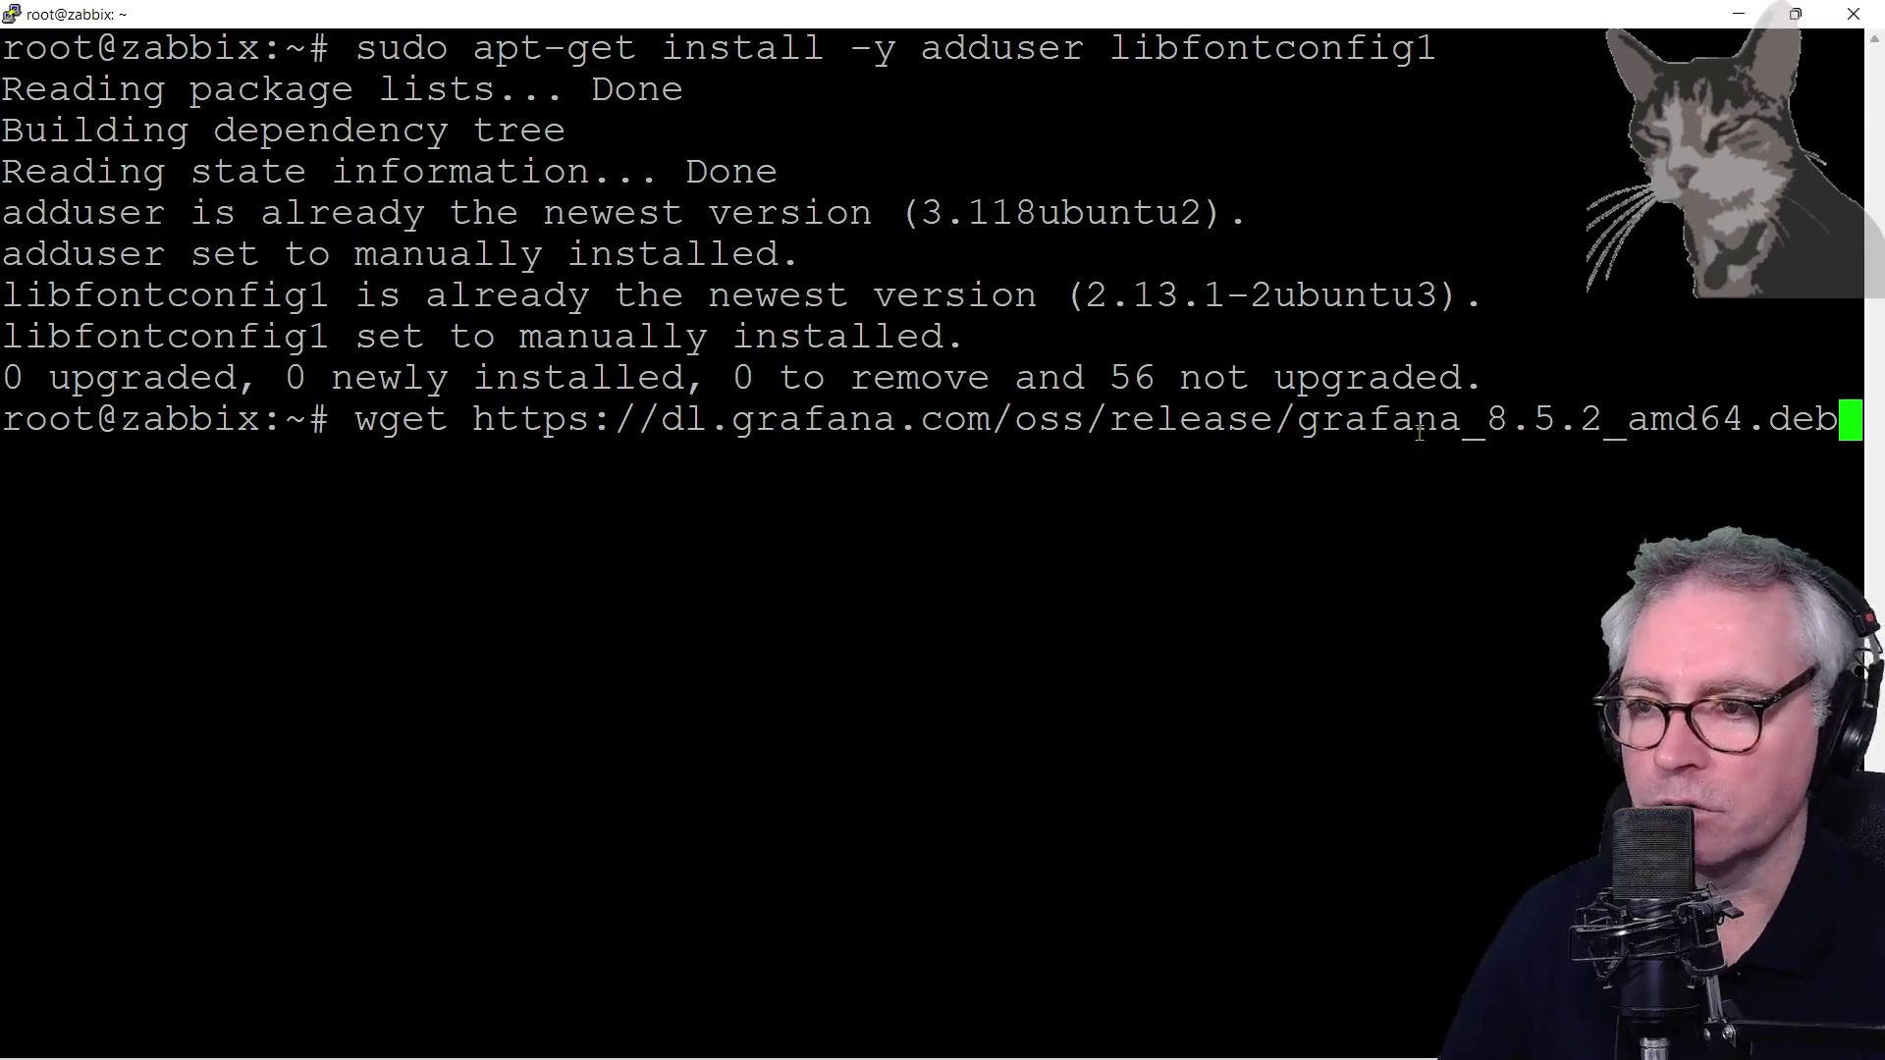
key(Return)
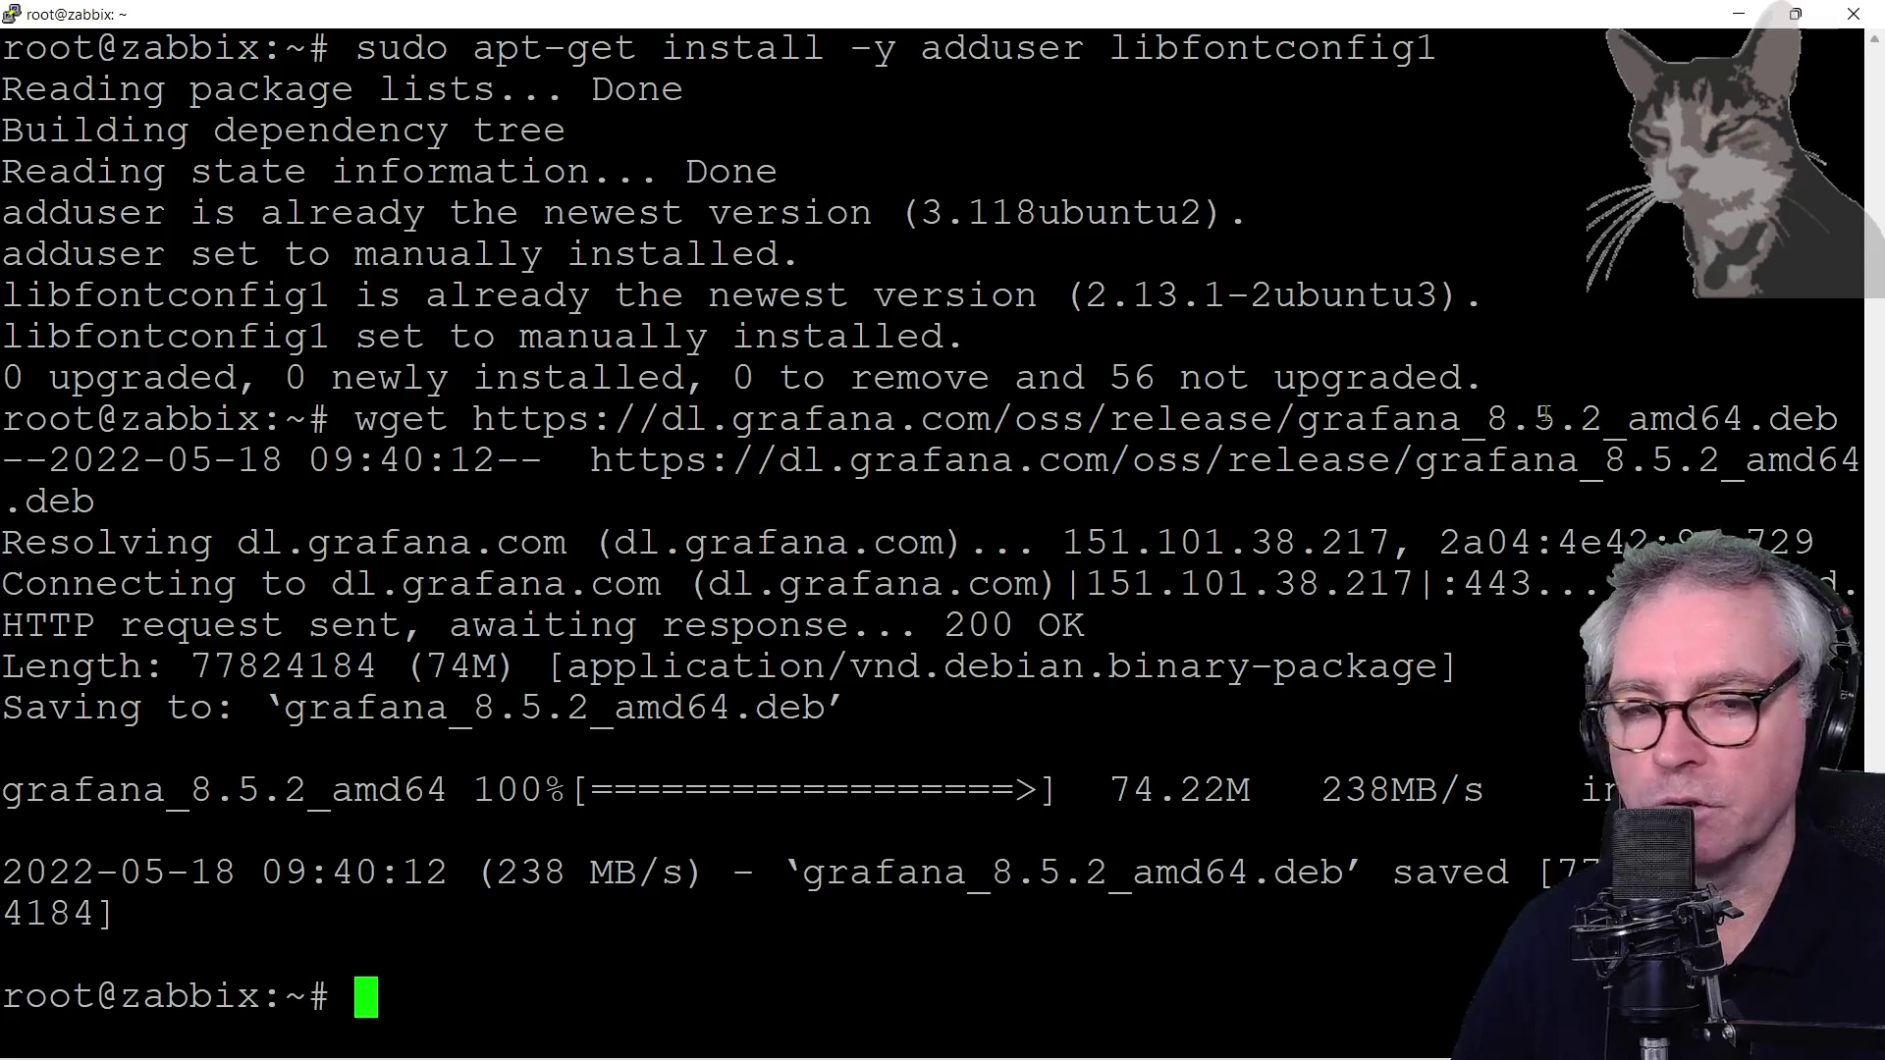
key(alt+Tab)
Install the Grafana package with 'sudo dpkg -i grafana_8.5.2_amd64.deb'
drag(847, 768, 433, 768)
key(ctrl+c)
key(alt+Tab)
right_click(708, 587)
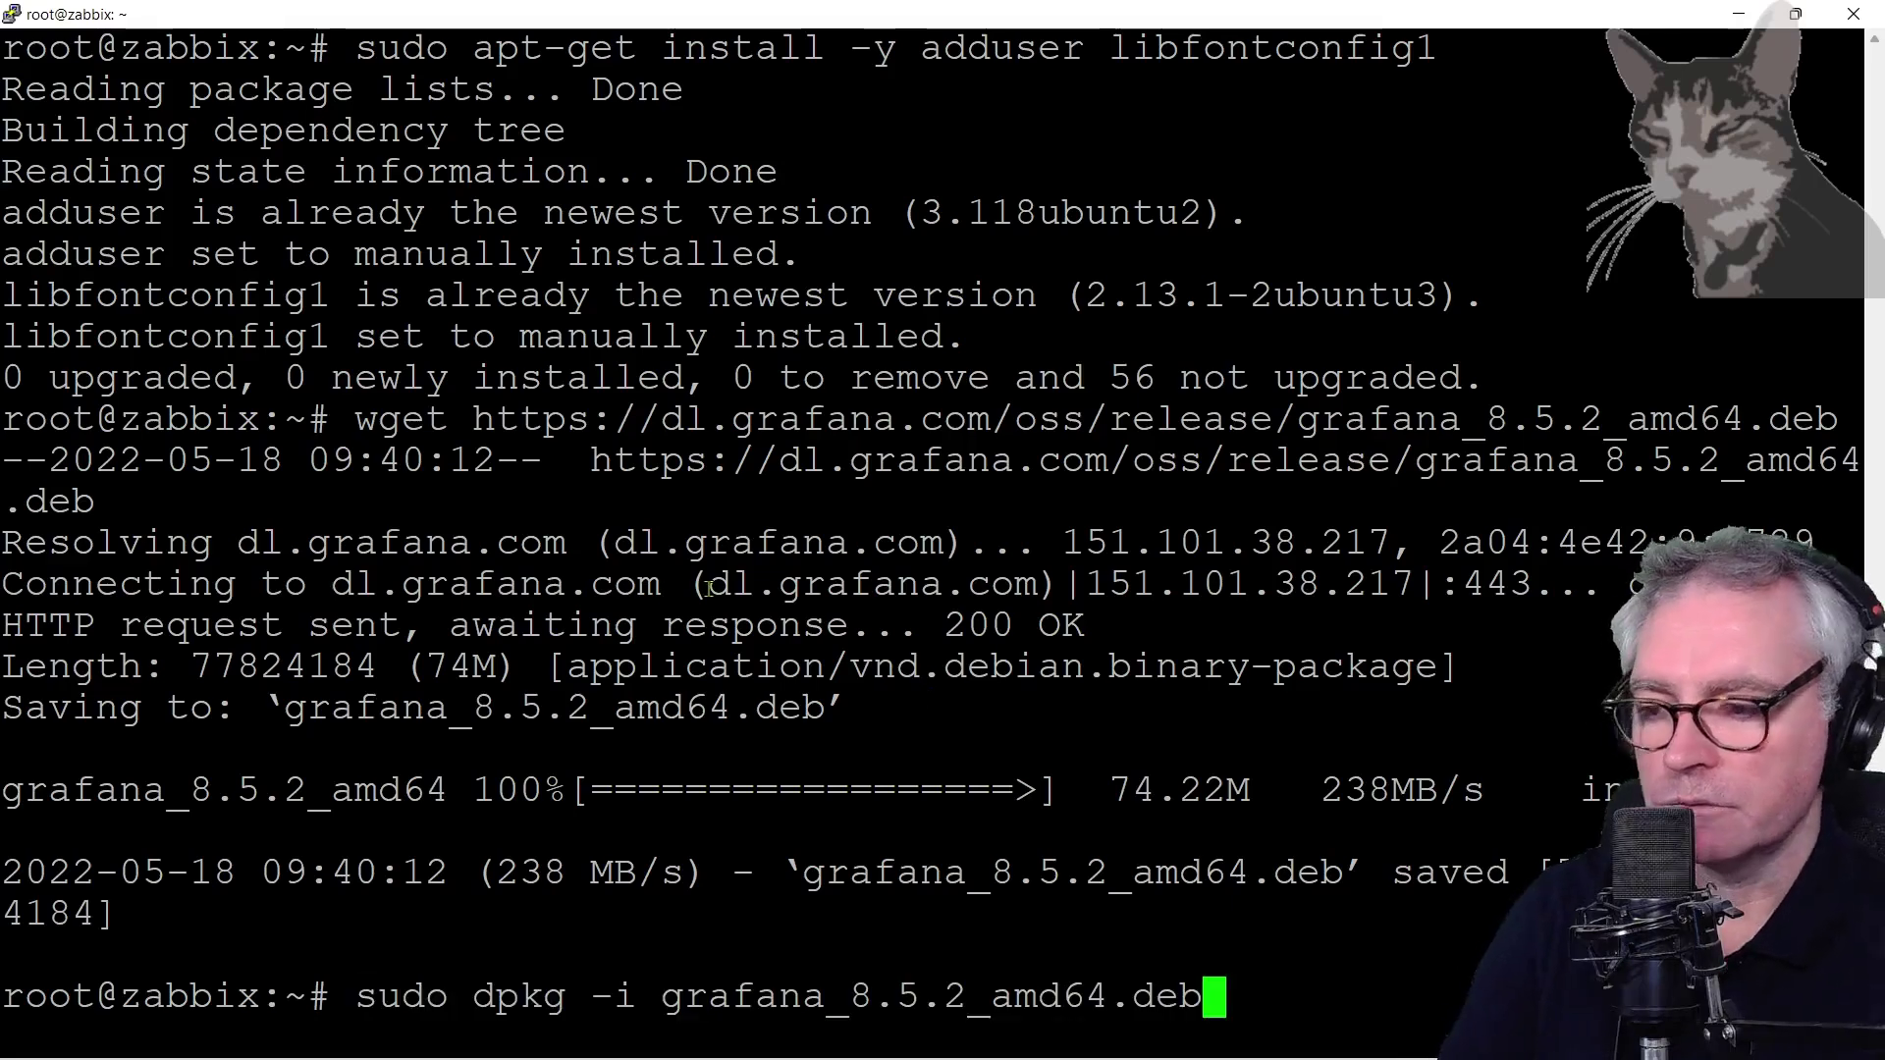
key(Return)
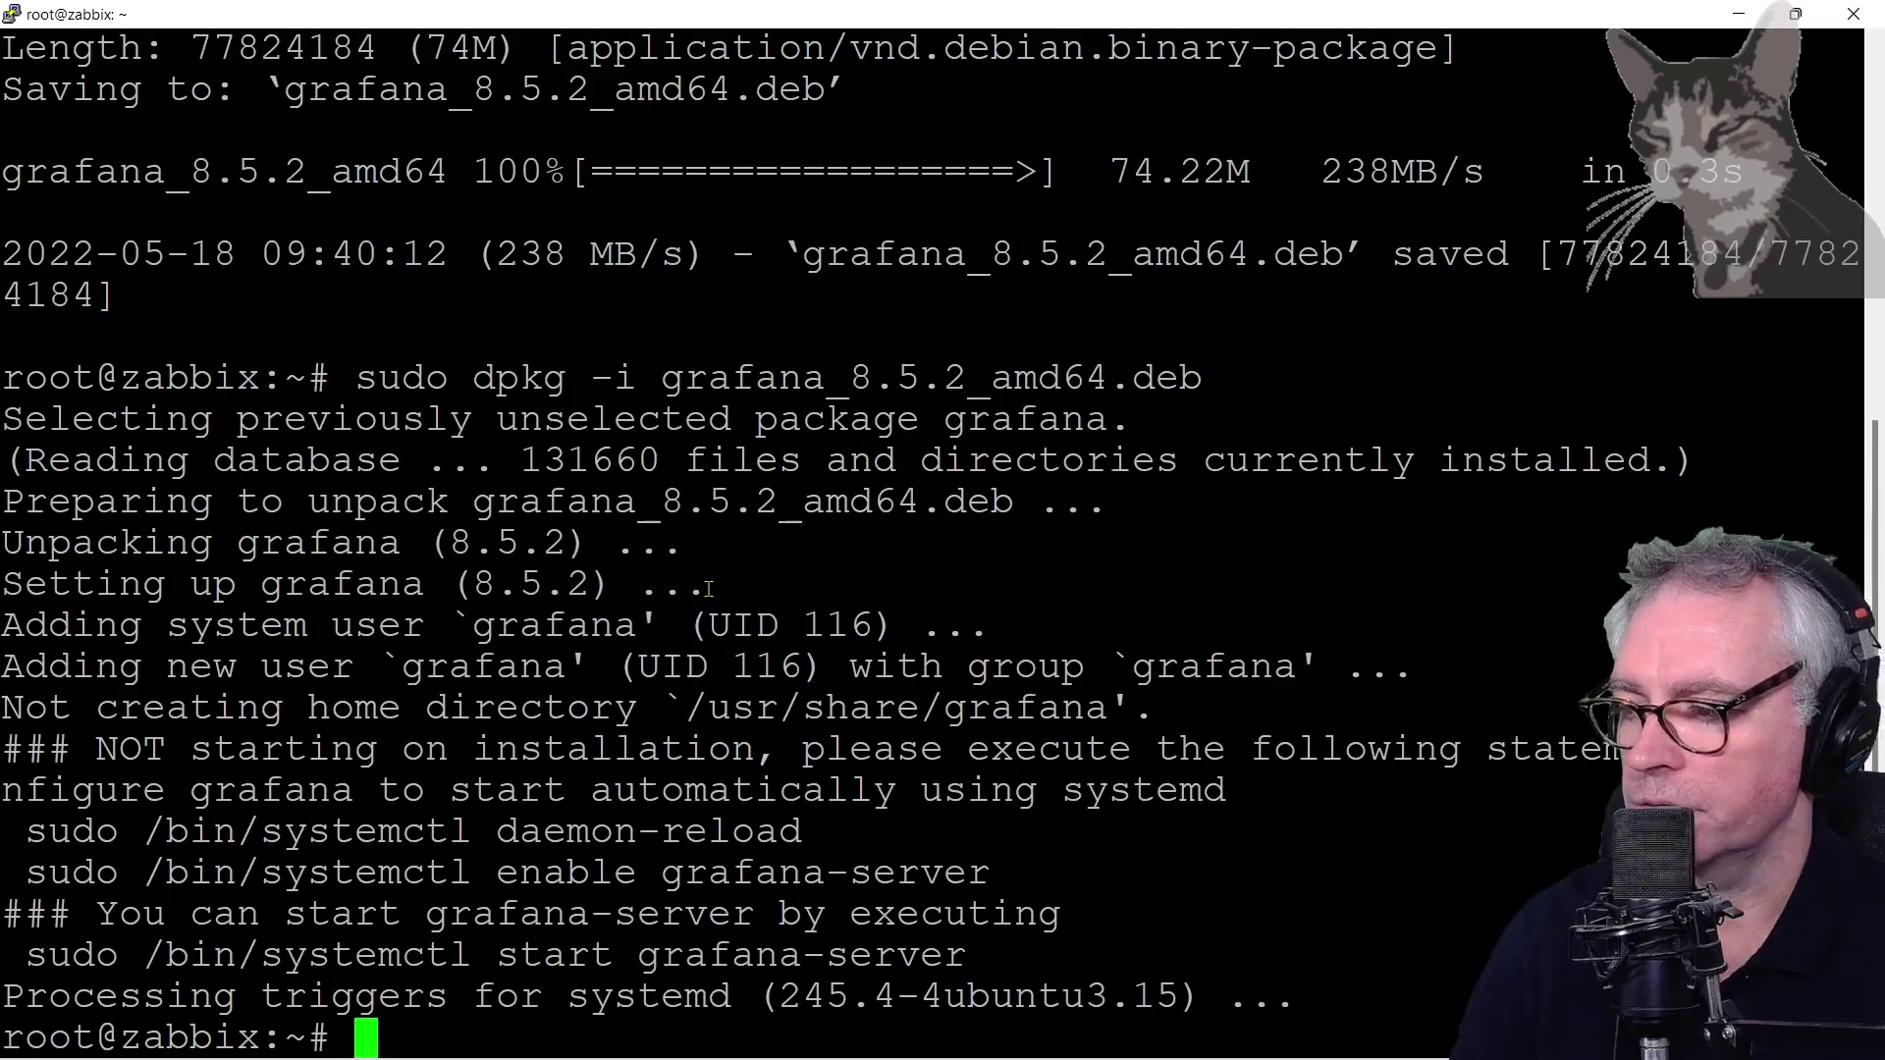
key(alt+Tab)
Start the grafana-server service and confirm its status shows active (running)
scroll(812, 759, up, 1)
drag(812, 758, 433, 758)
key(ctrl+c)
key(alt+Tab)
right_click(775, 643)
key(Return)
key(Up)
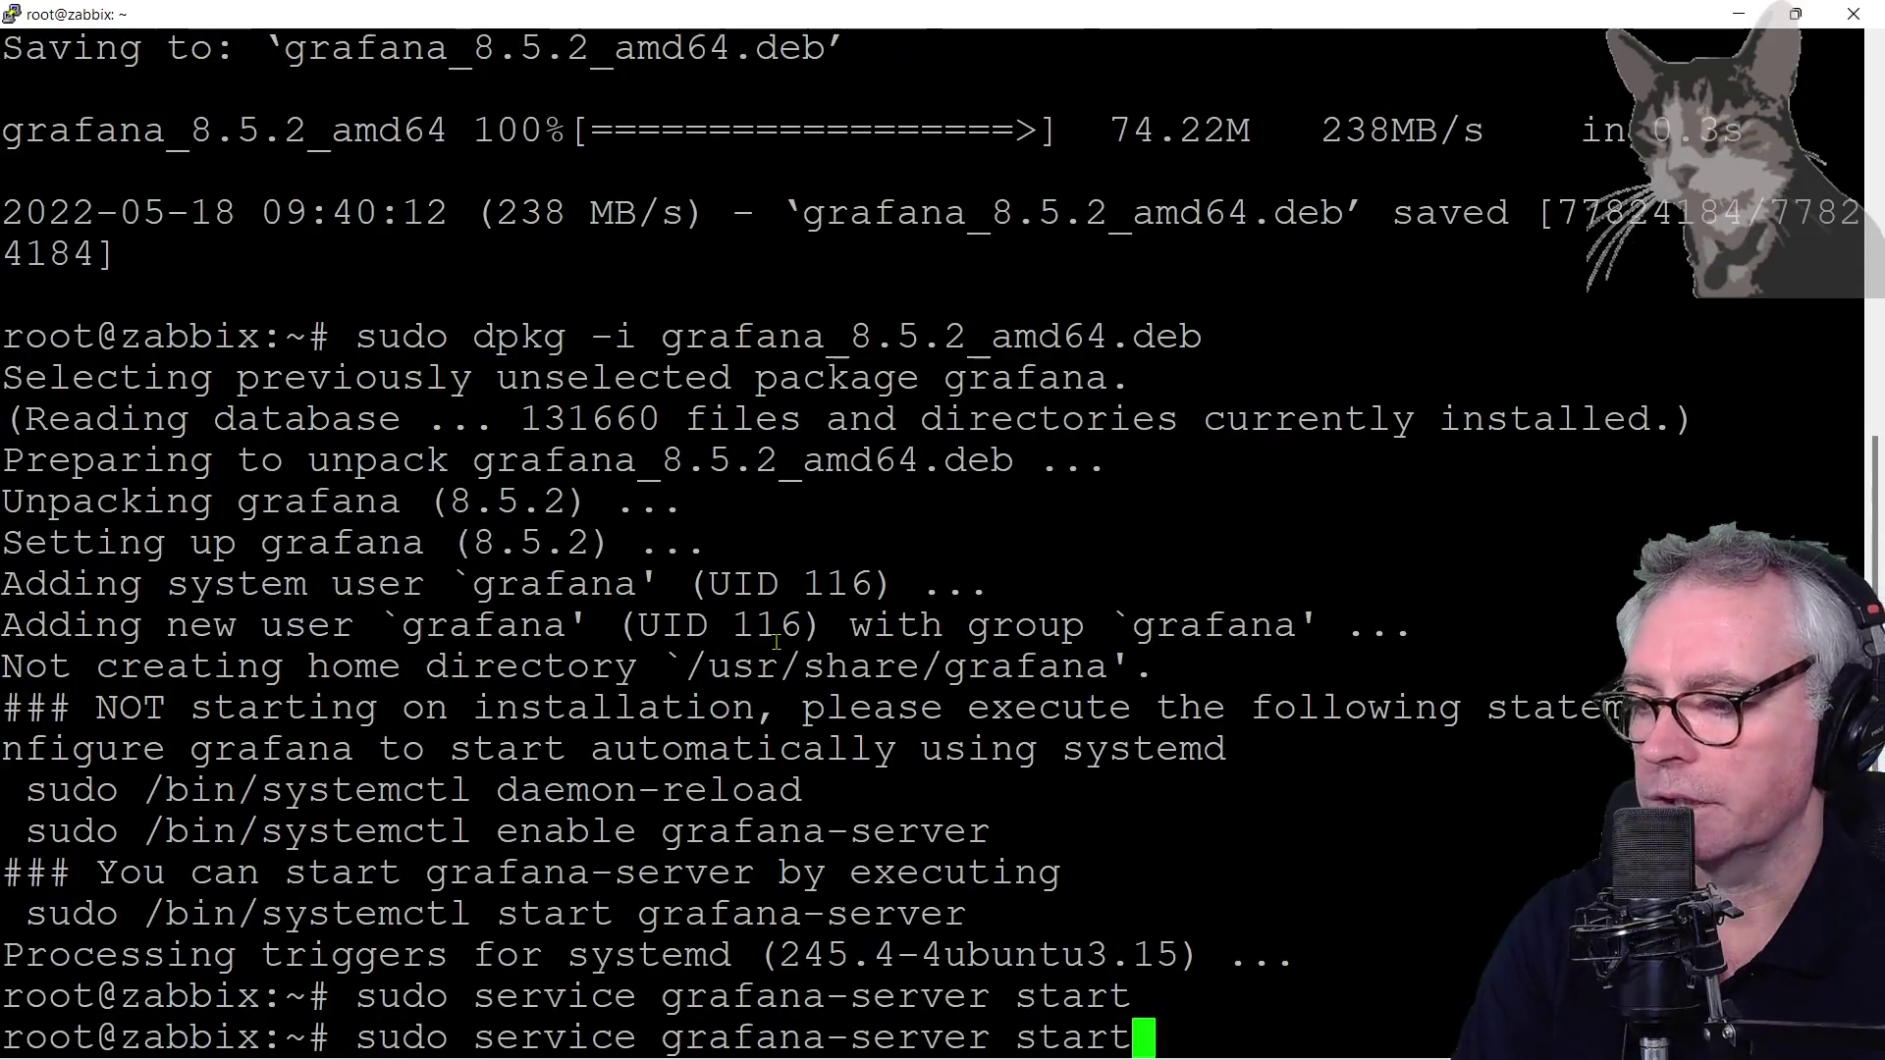
key(BackSpace)
key(BackSpace)
text(tus)
key(Return)
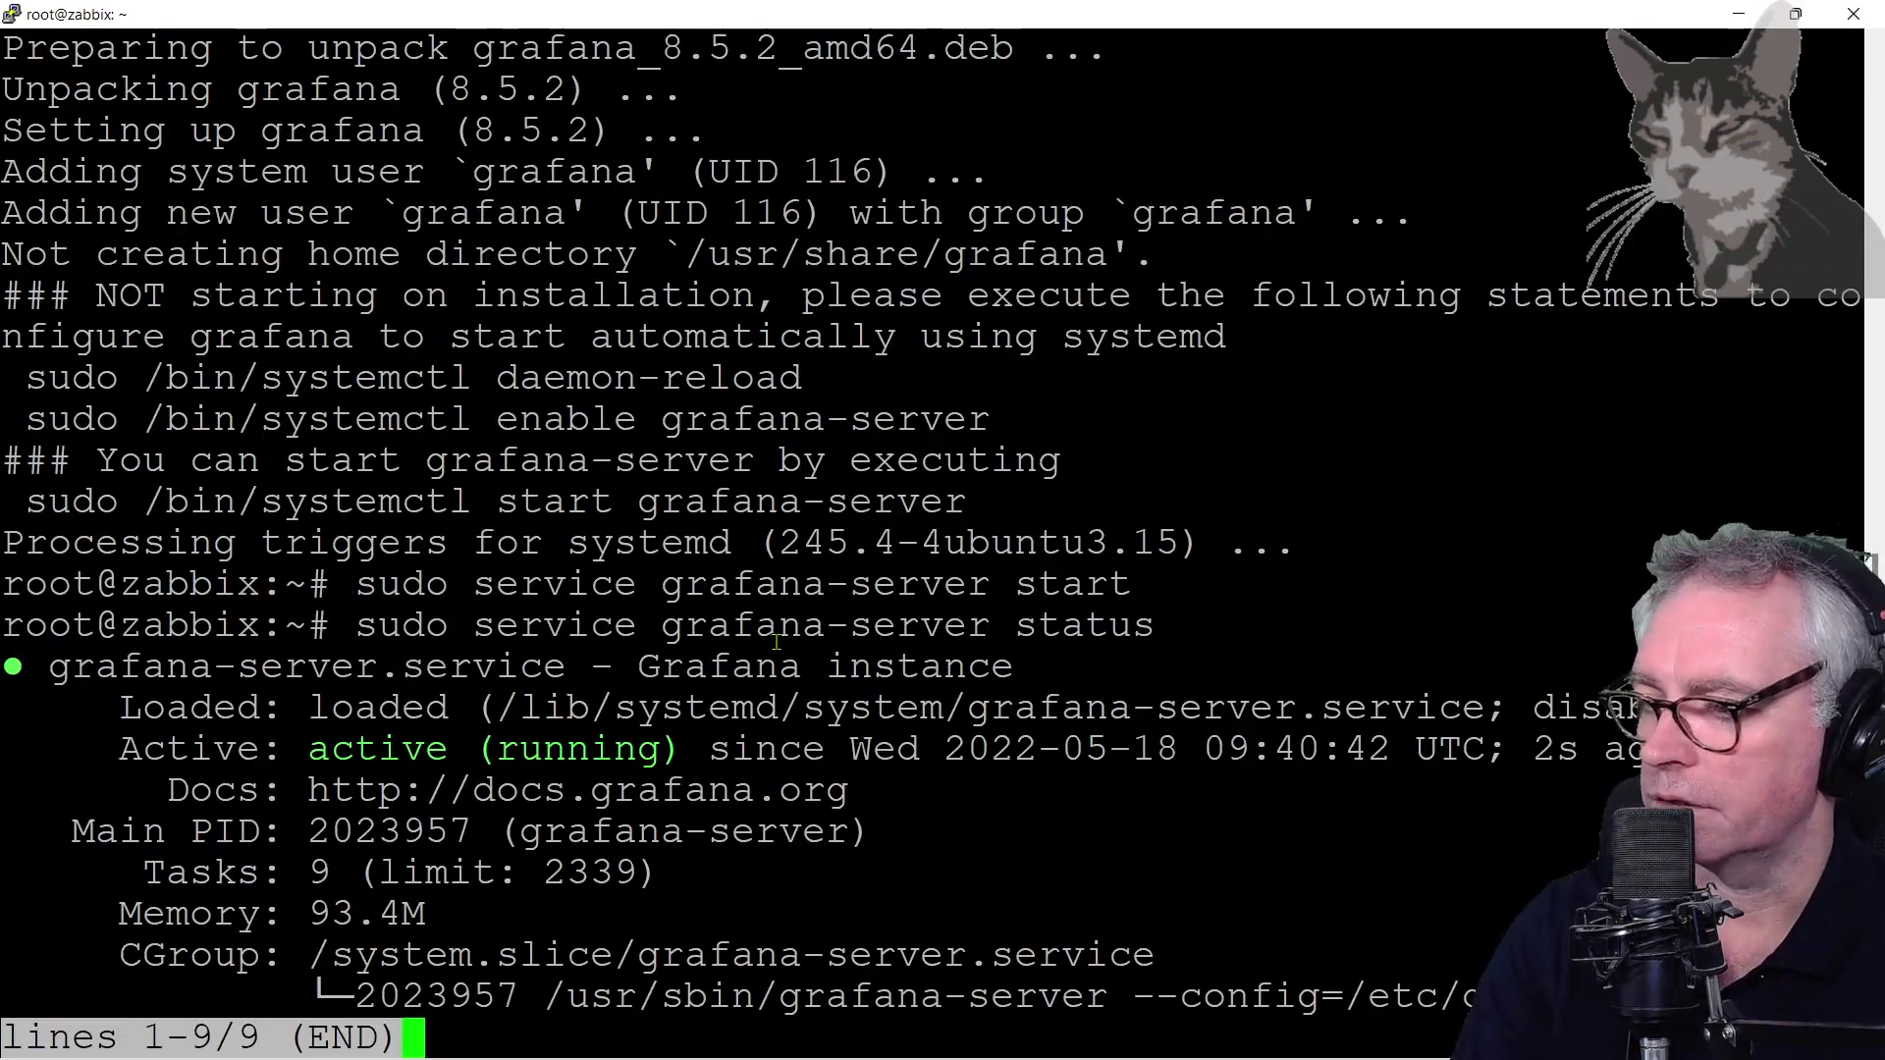
key(ctrl+c)
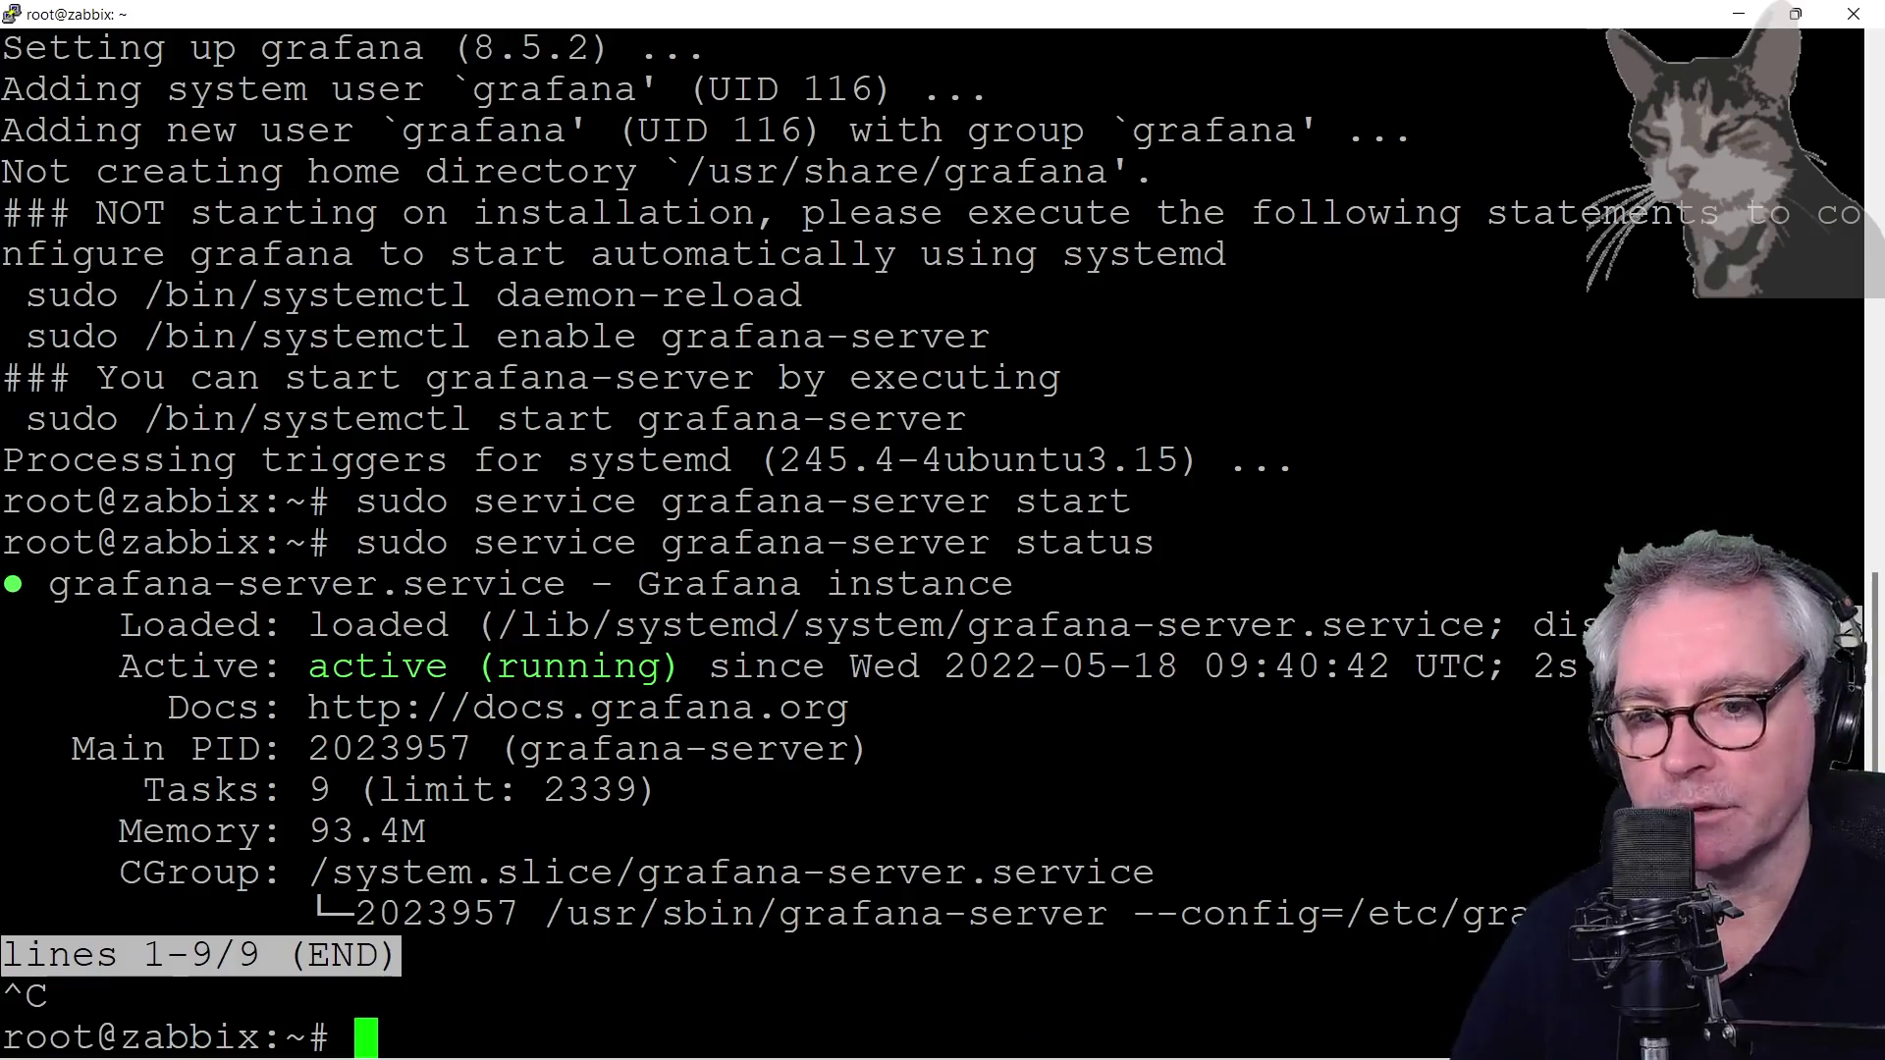
key(alt+Tab)
Find the Grafana server address in the tutorial and select its port 3000
scroll(624, 675, down, 2)
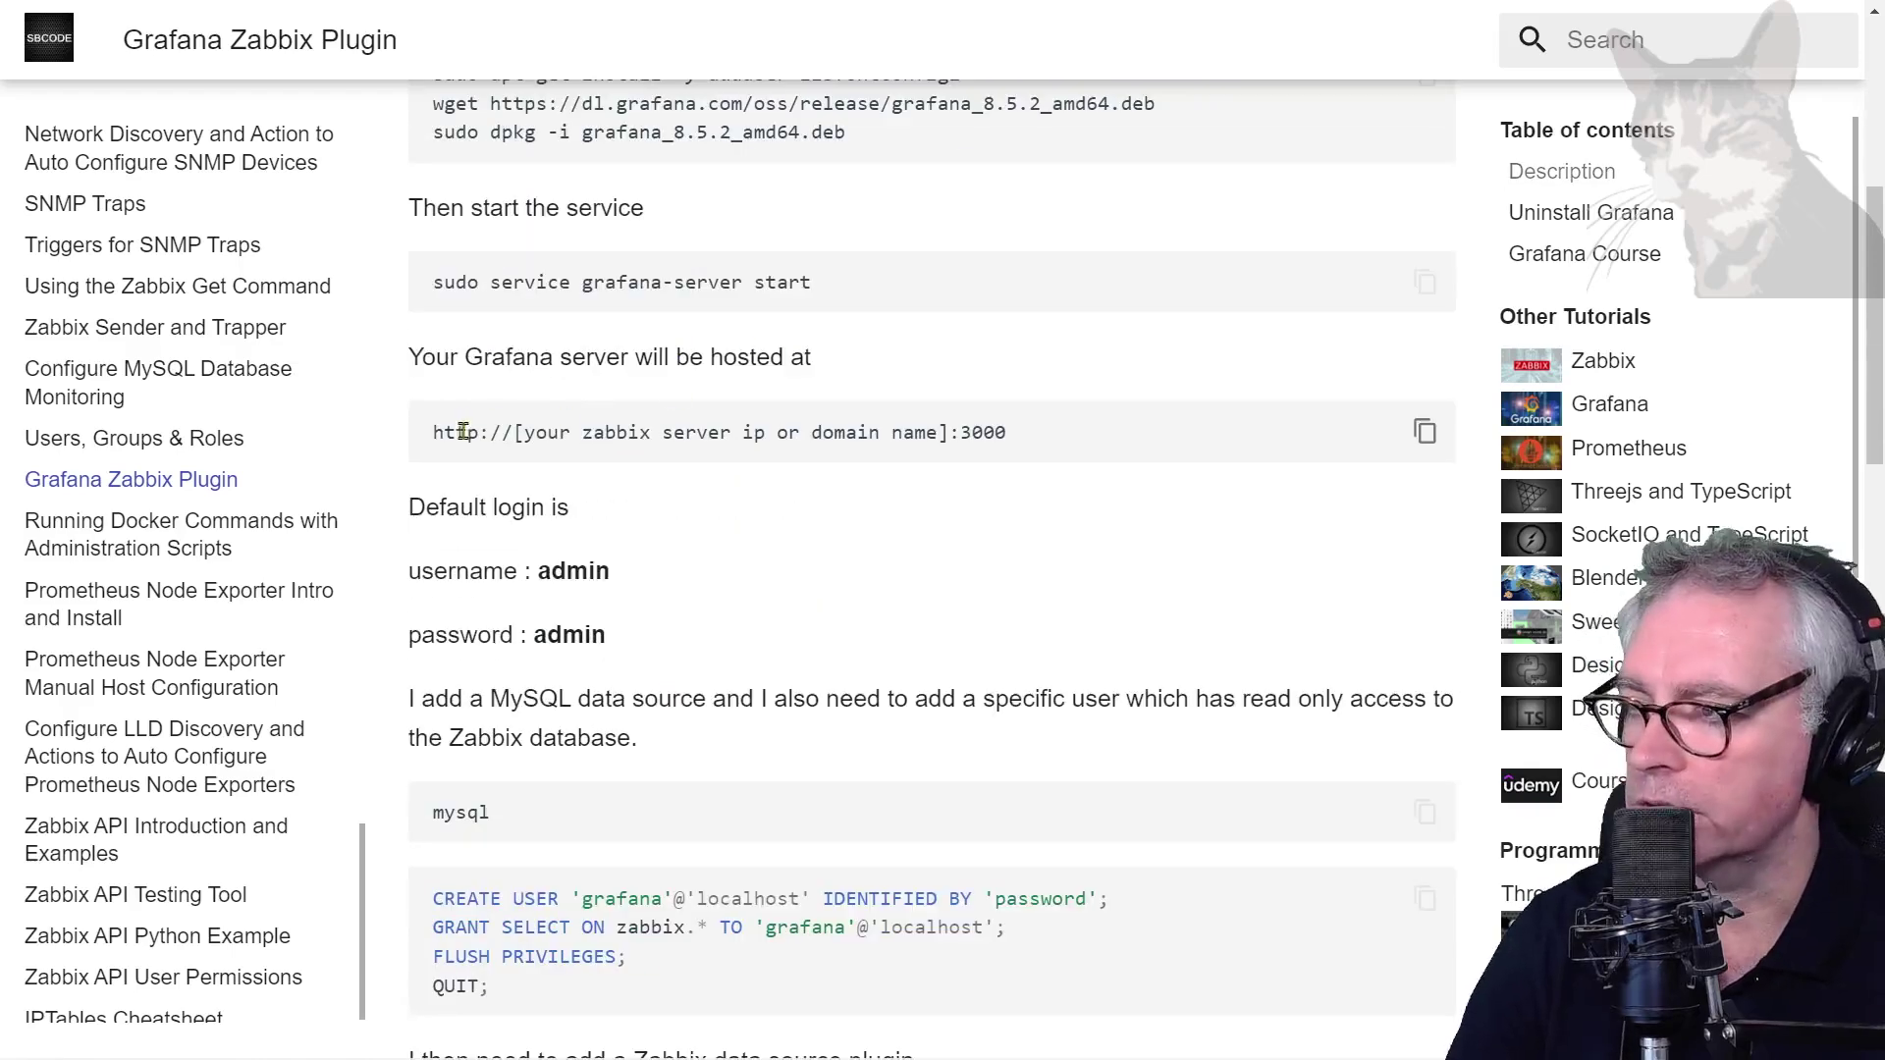
drag(514, 432, 969, 434)
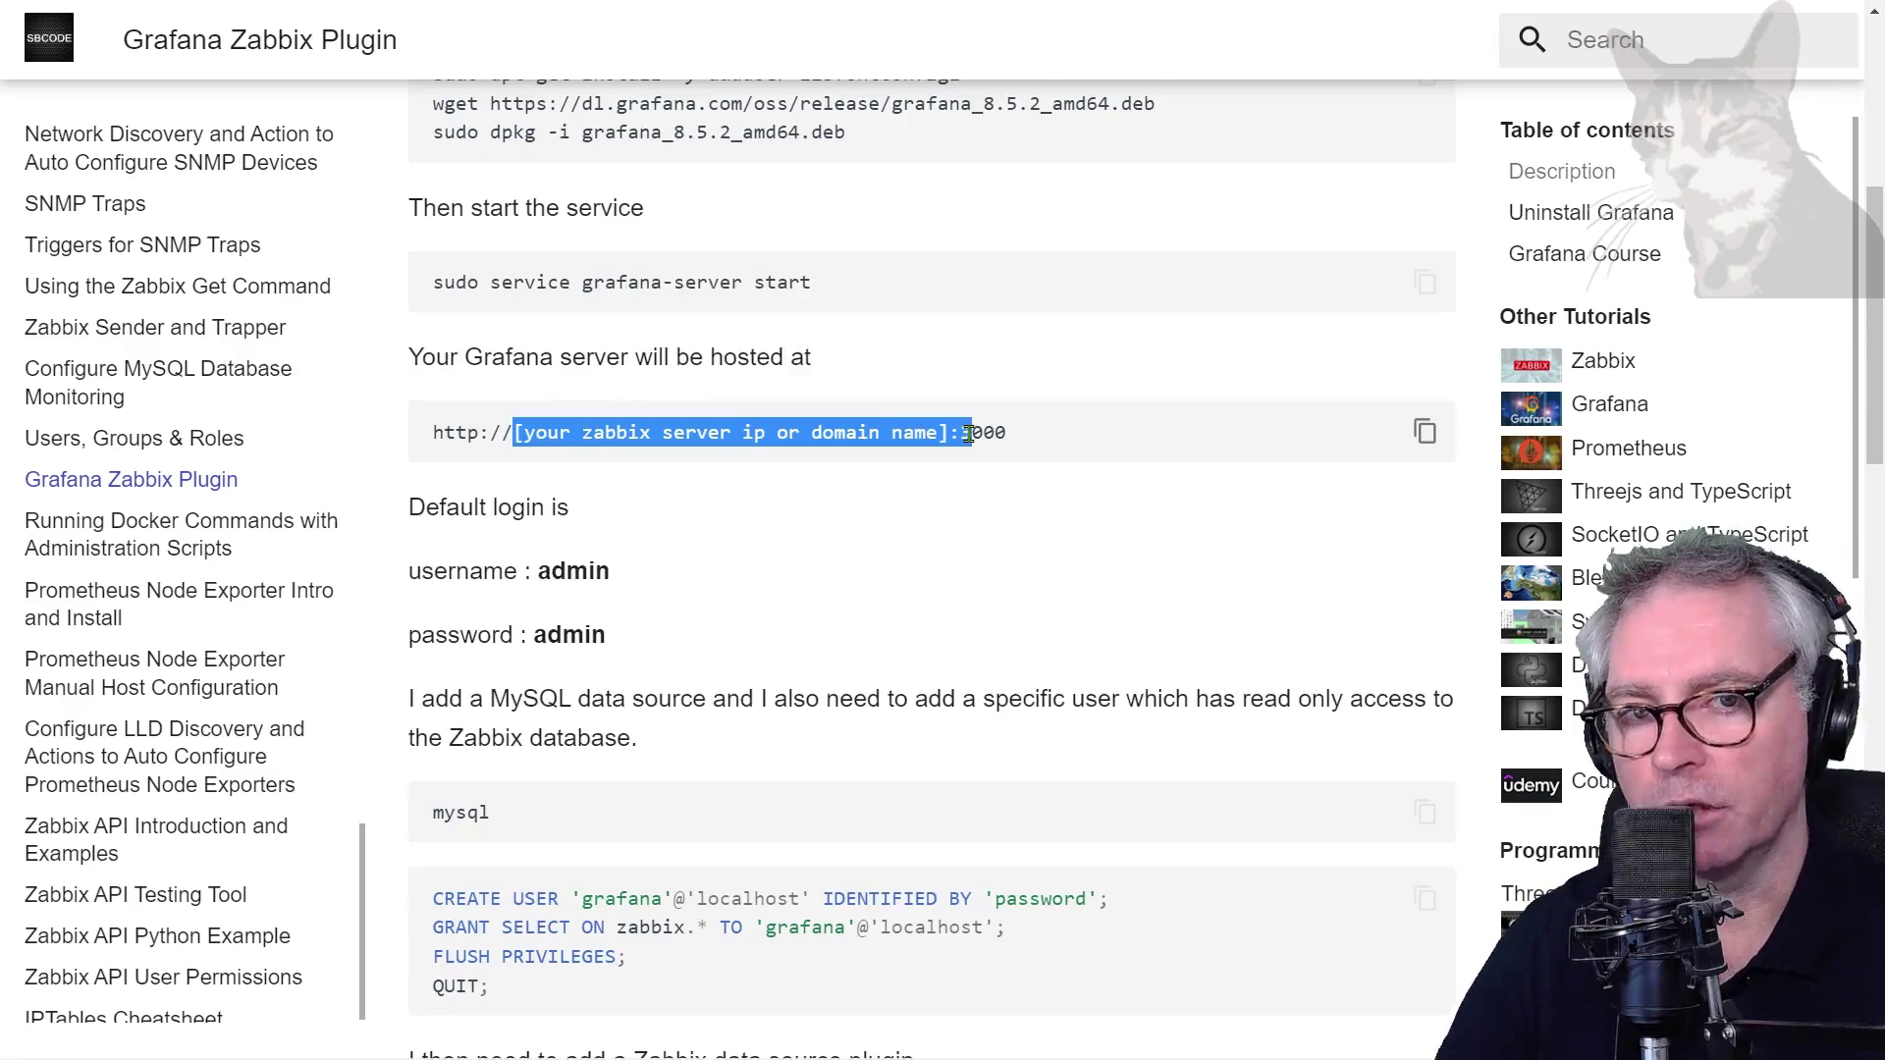
click(969, 434)
drag(949, 433, 1011, 433)
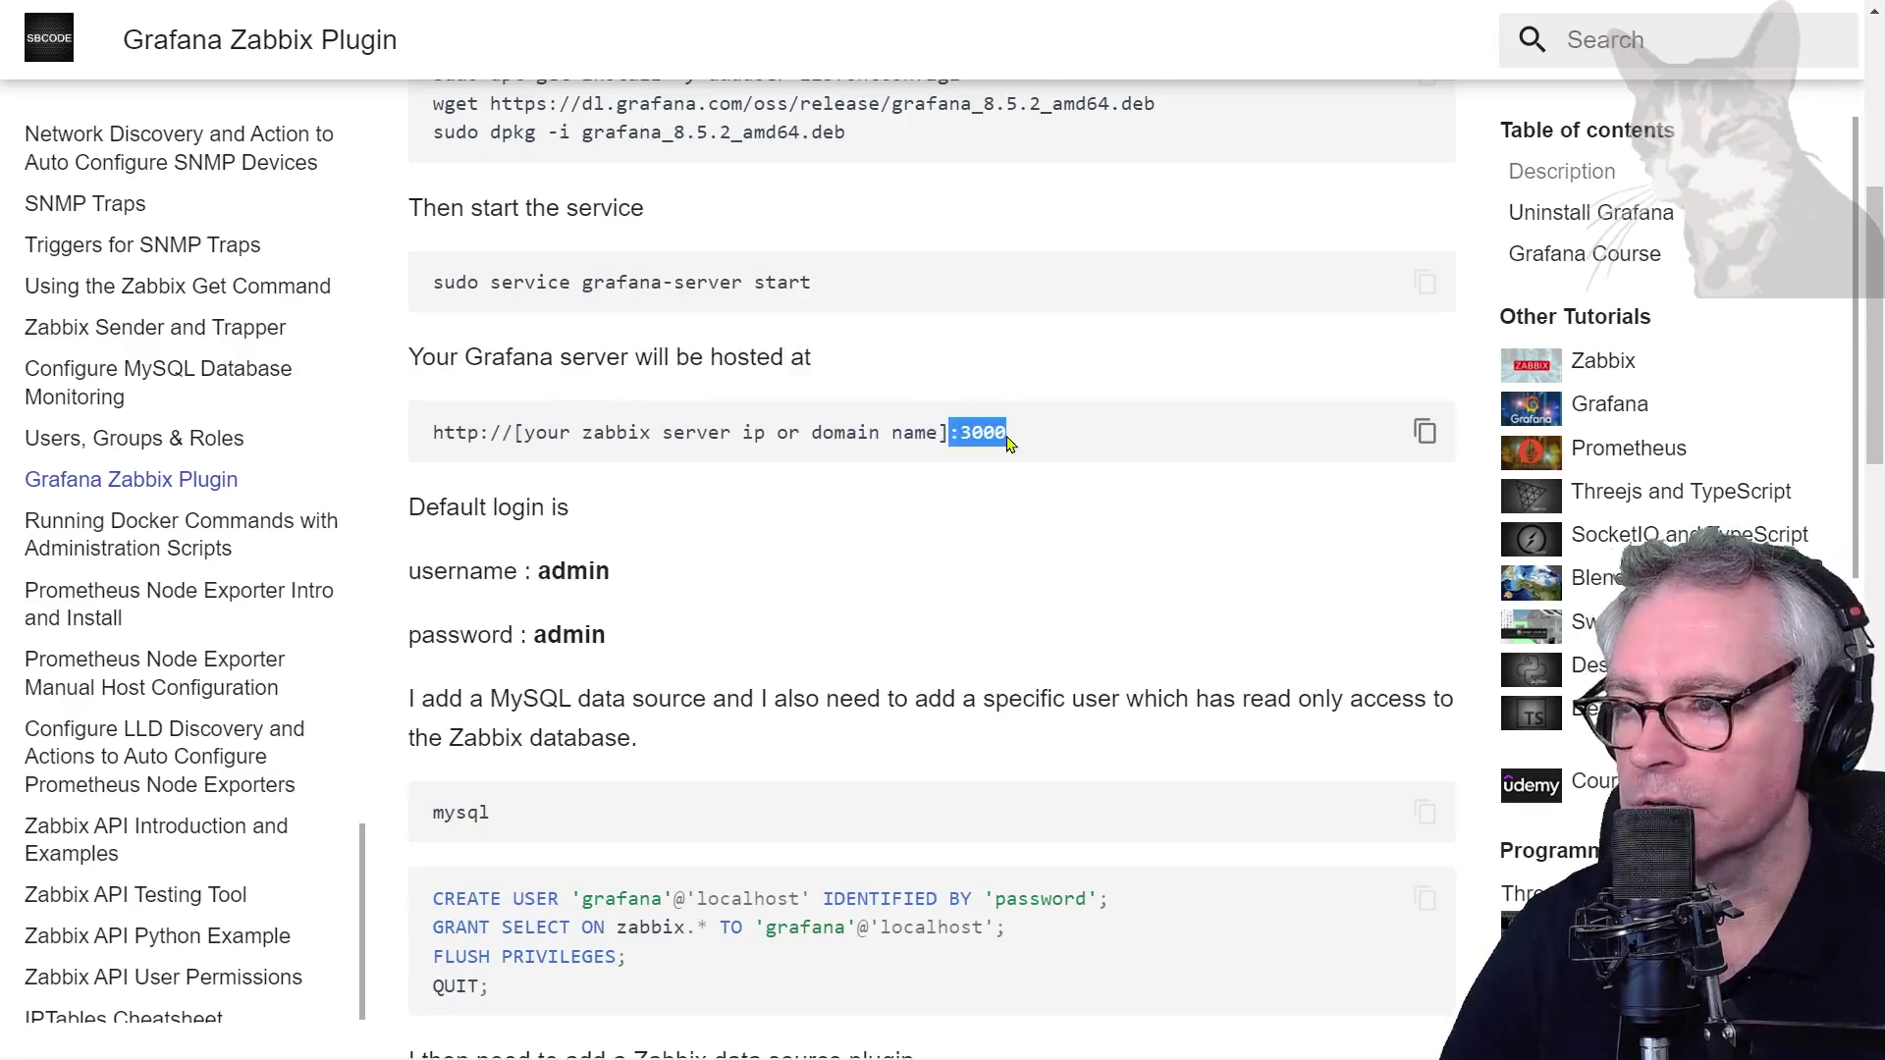
click(1009, 435)
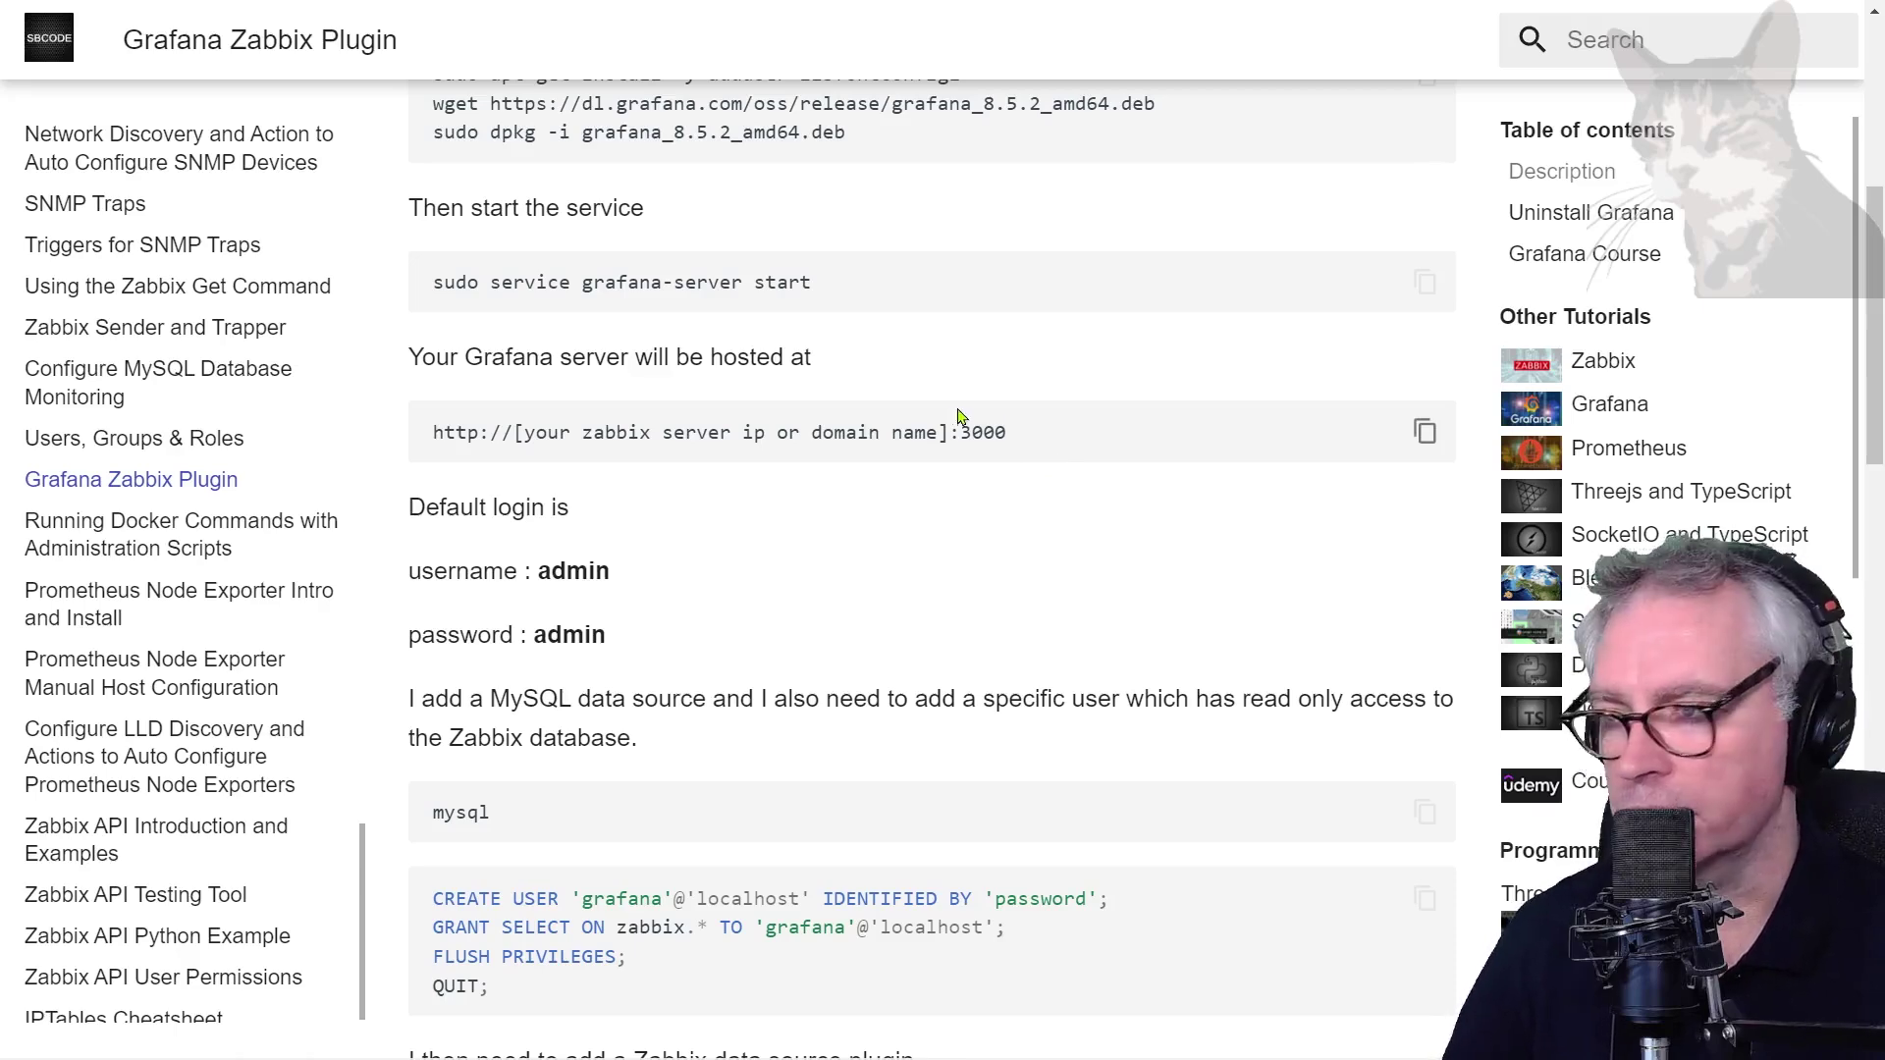
drag(1009, 432, 961, 432)
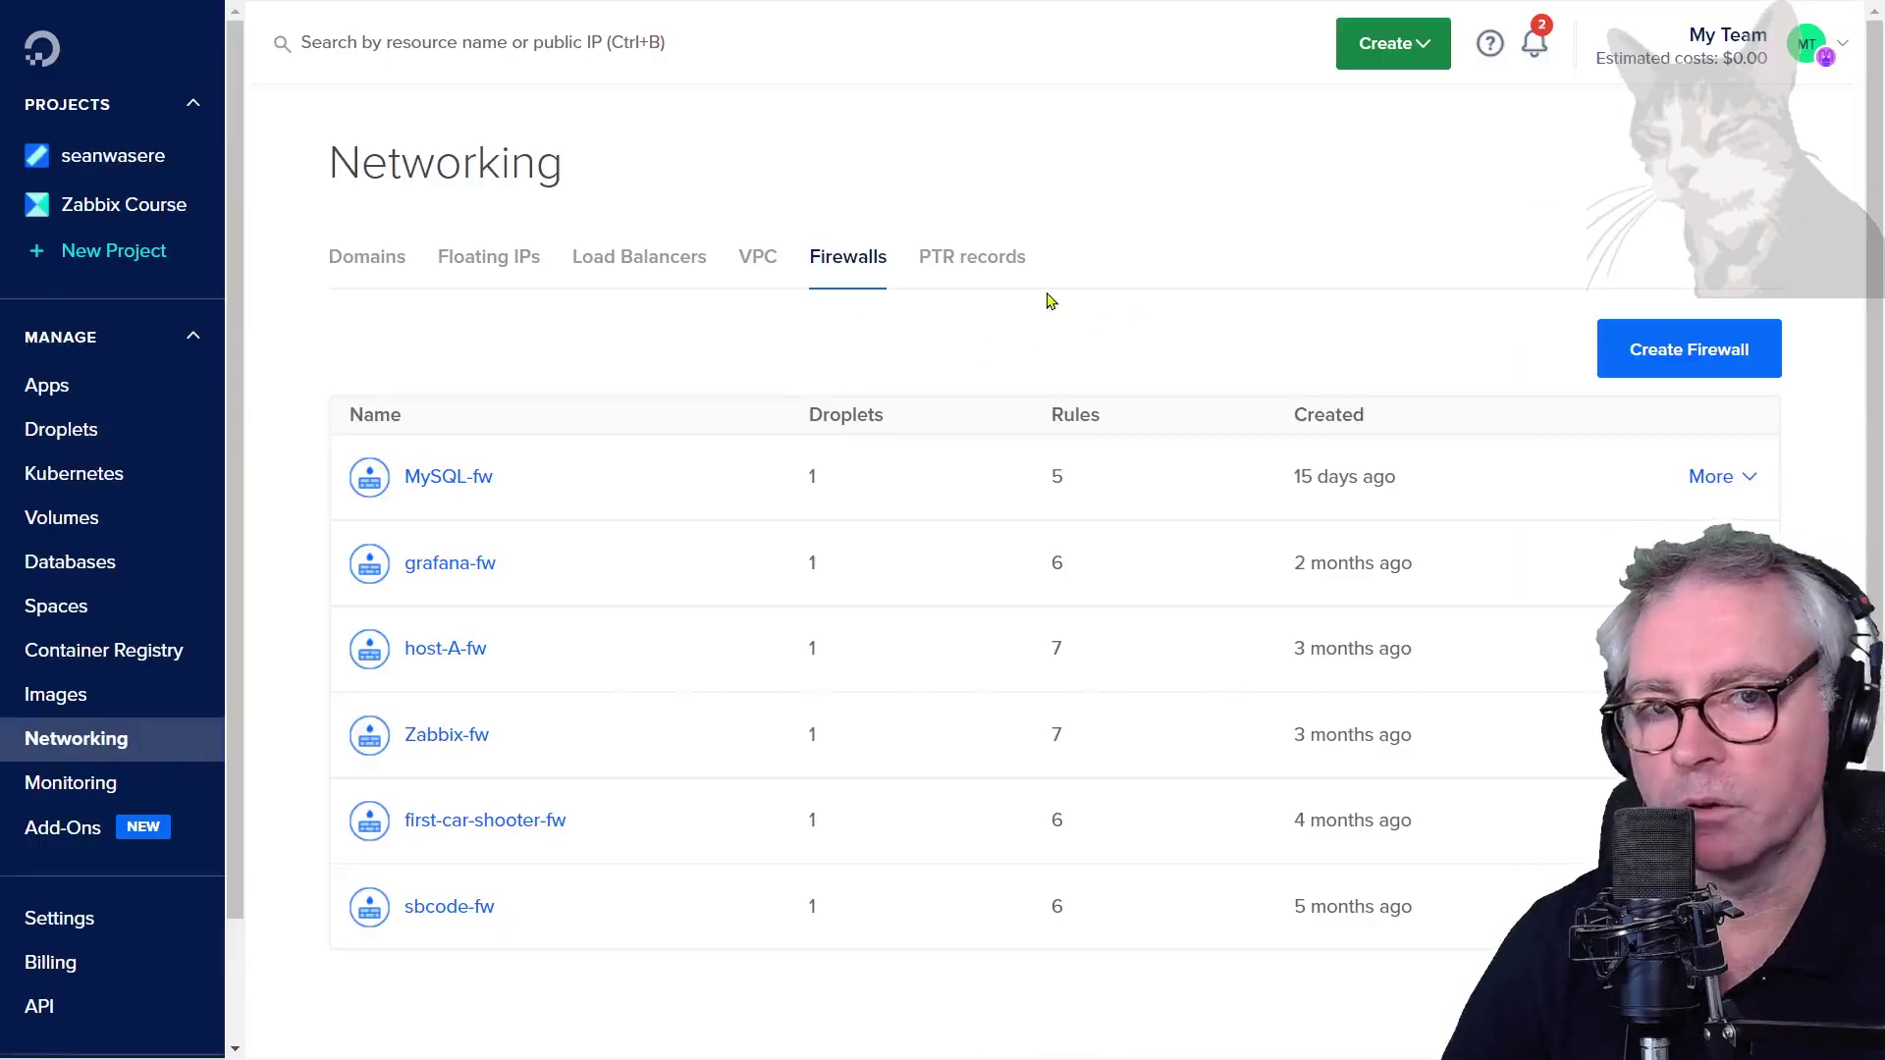
Add a custom TCP inbound rule for port 3000 to the Zabbix-fw firewall
click(430, 742)
scroll(660, 723, down, 3)
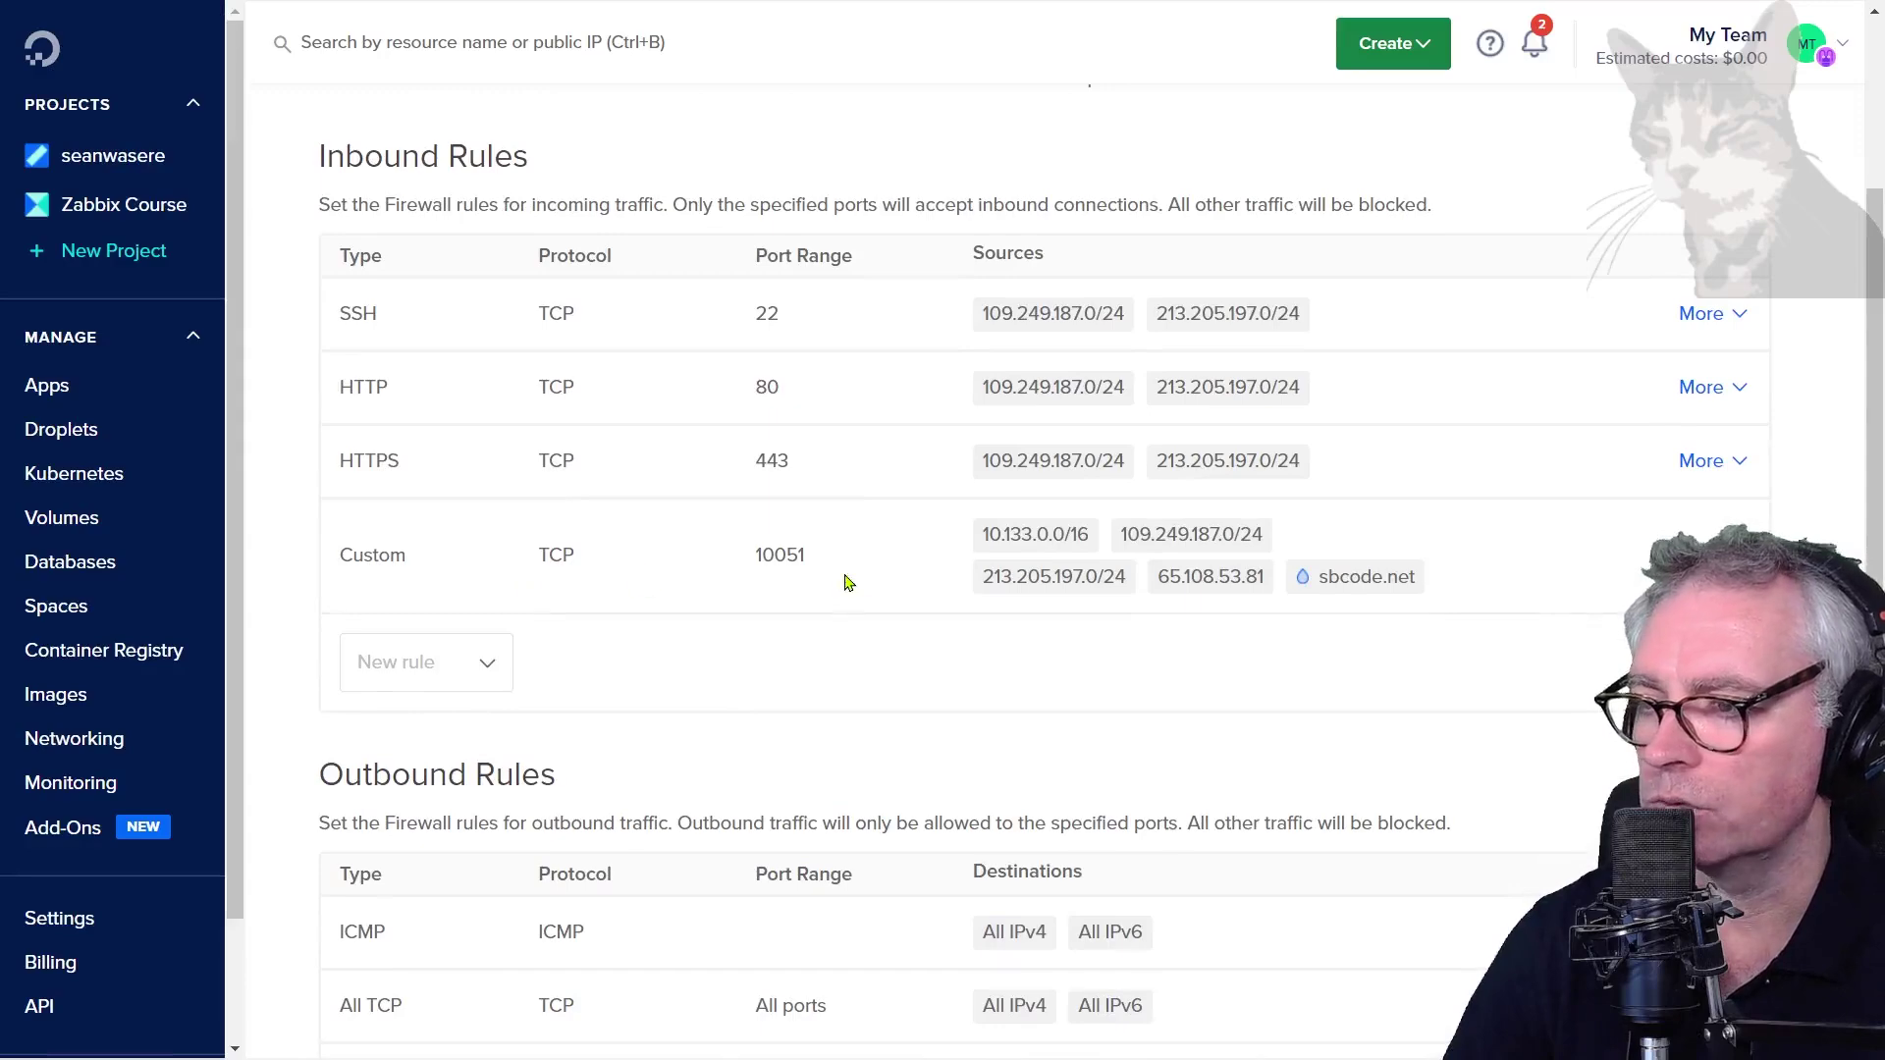
click(490, 665)
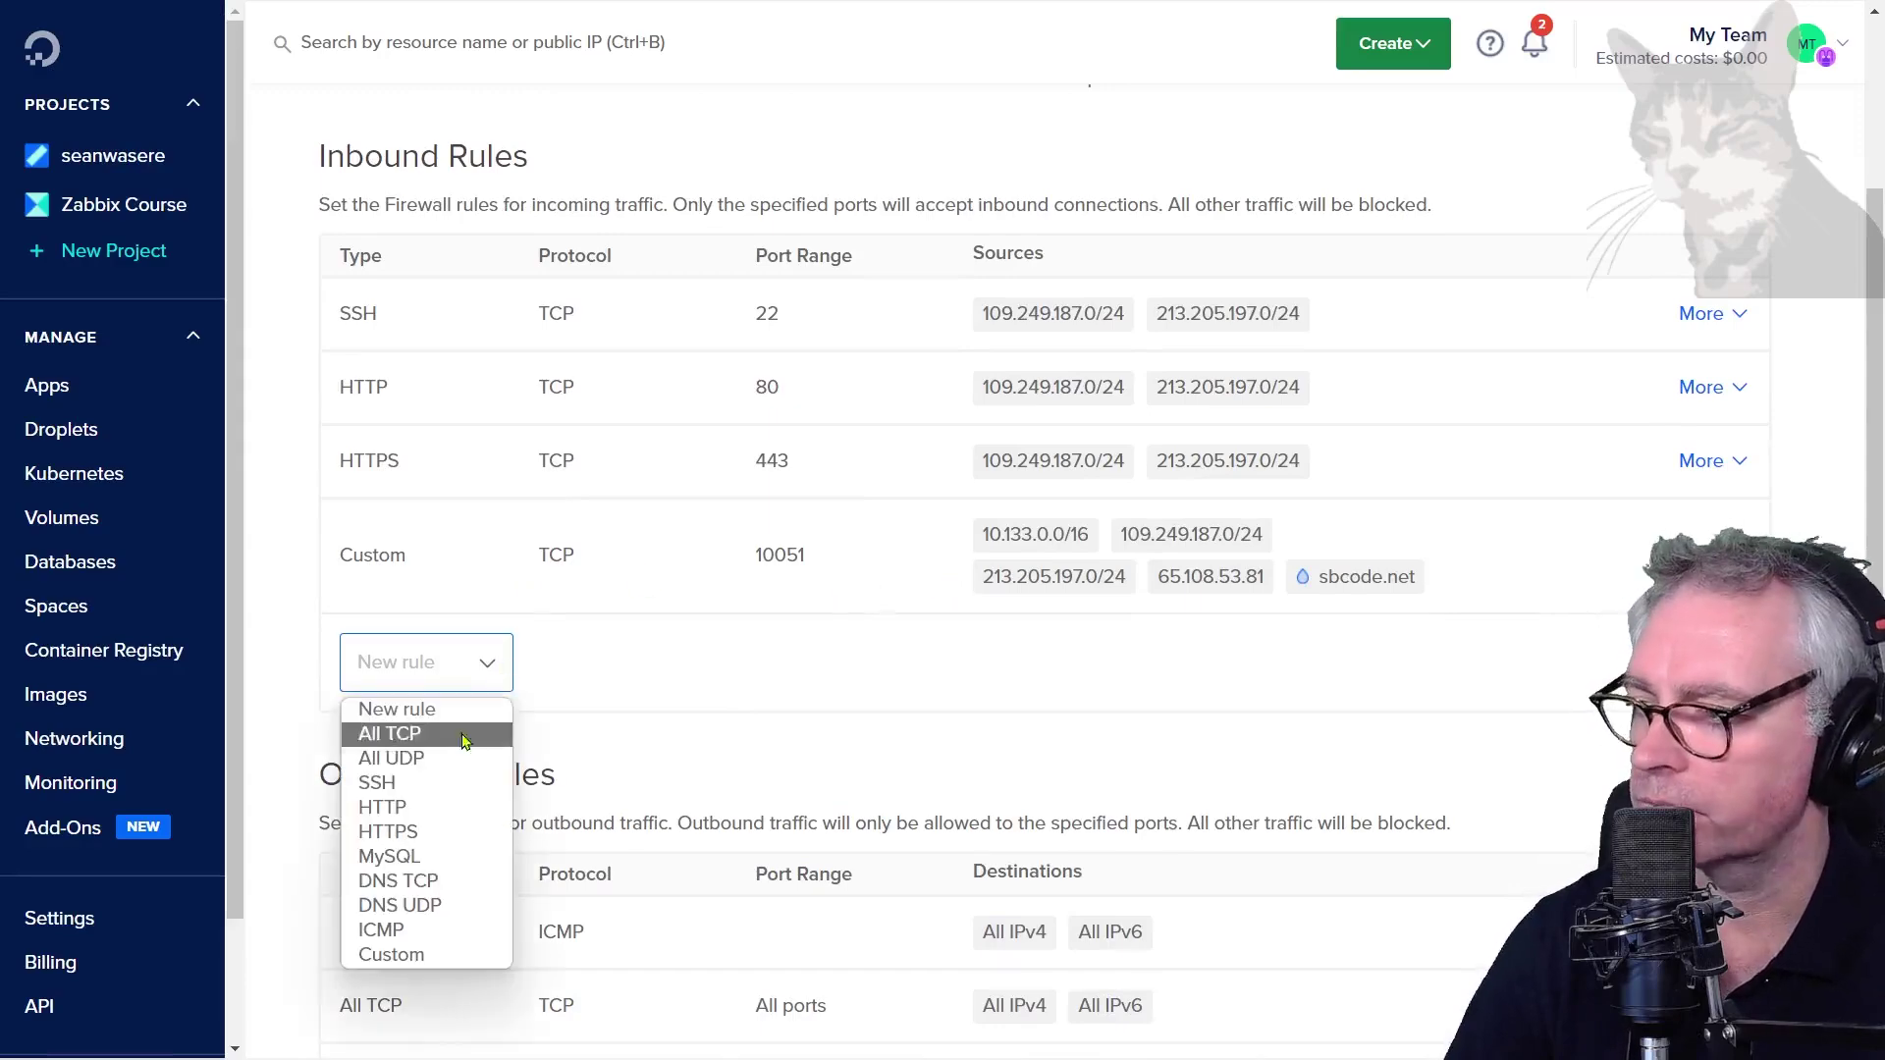
click(403, 956)
click(865, 675)
key(Left)
key(Left)
key(Left)
key(BackSpace)
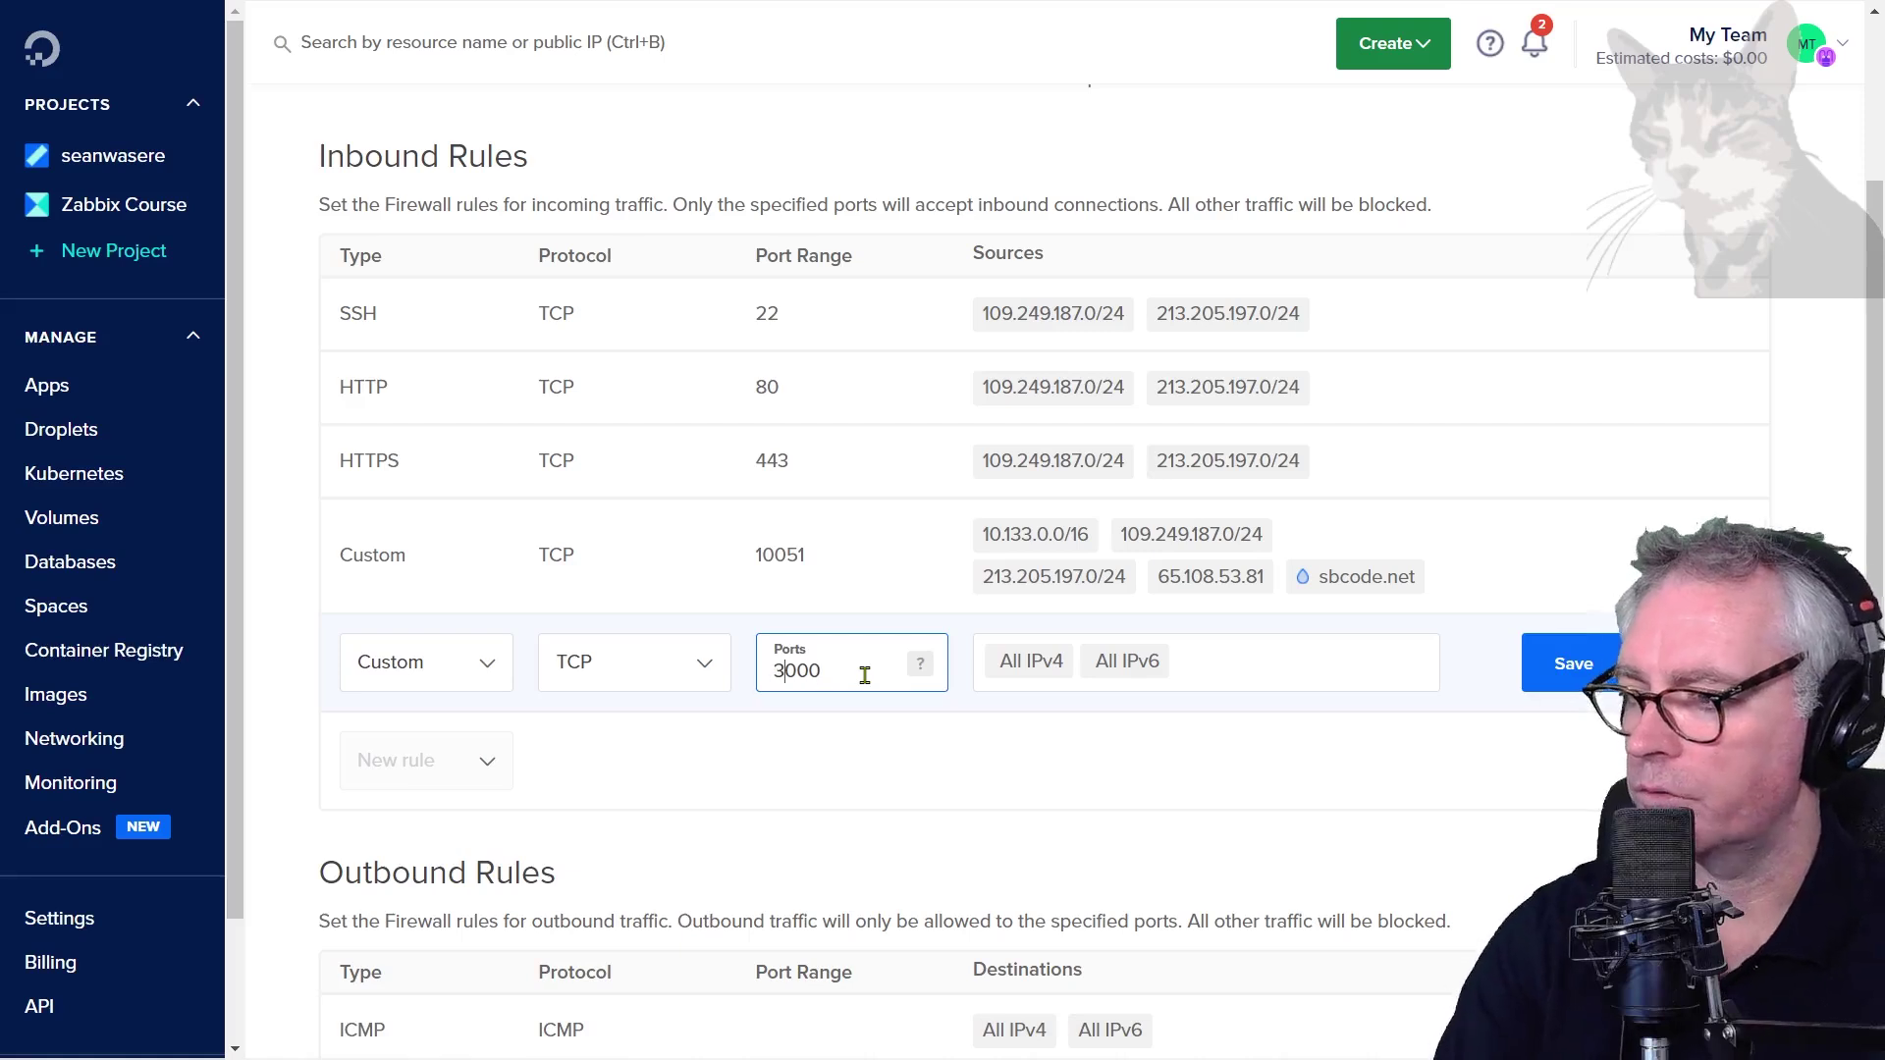
text(3)
Restrict the rule's source to 109.249.187.0/24 instead of all IPv4/IPv6, and save it
click(1003, 663)
click(1003, 663)
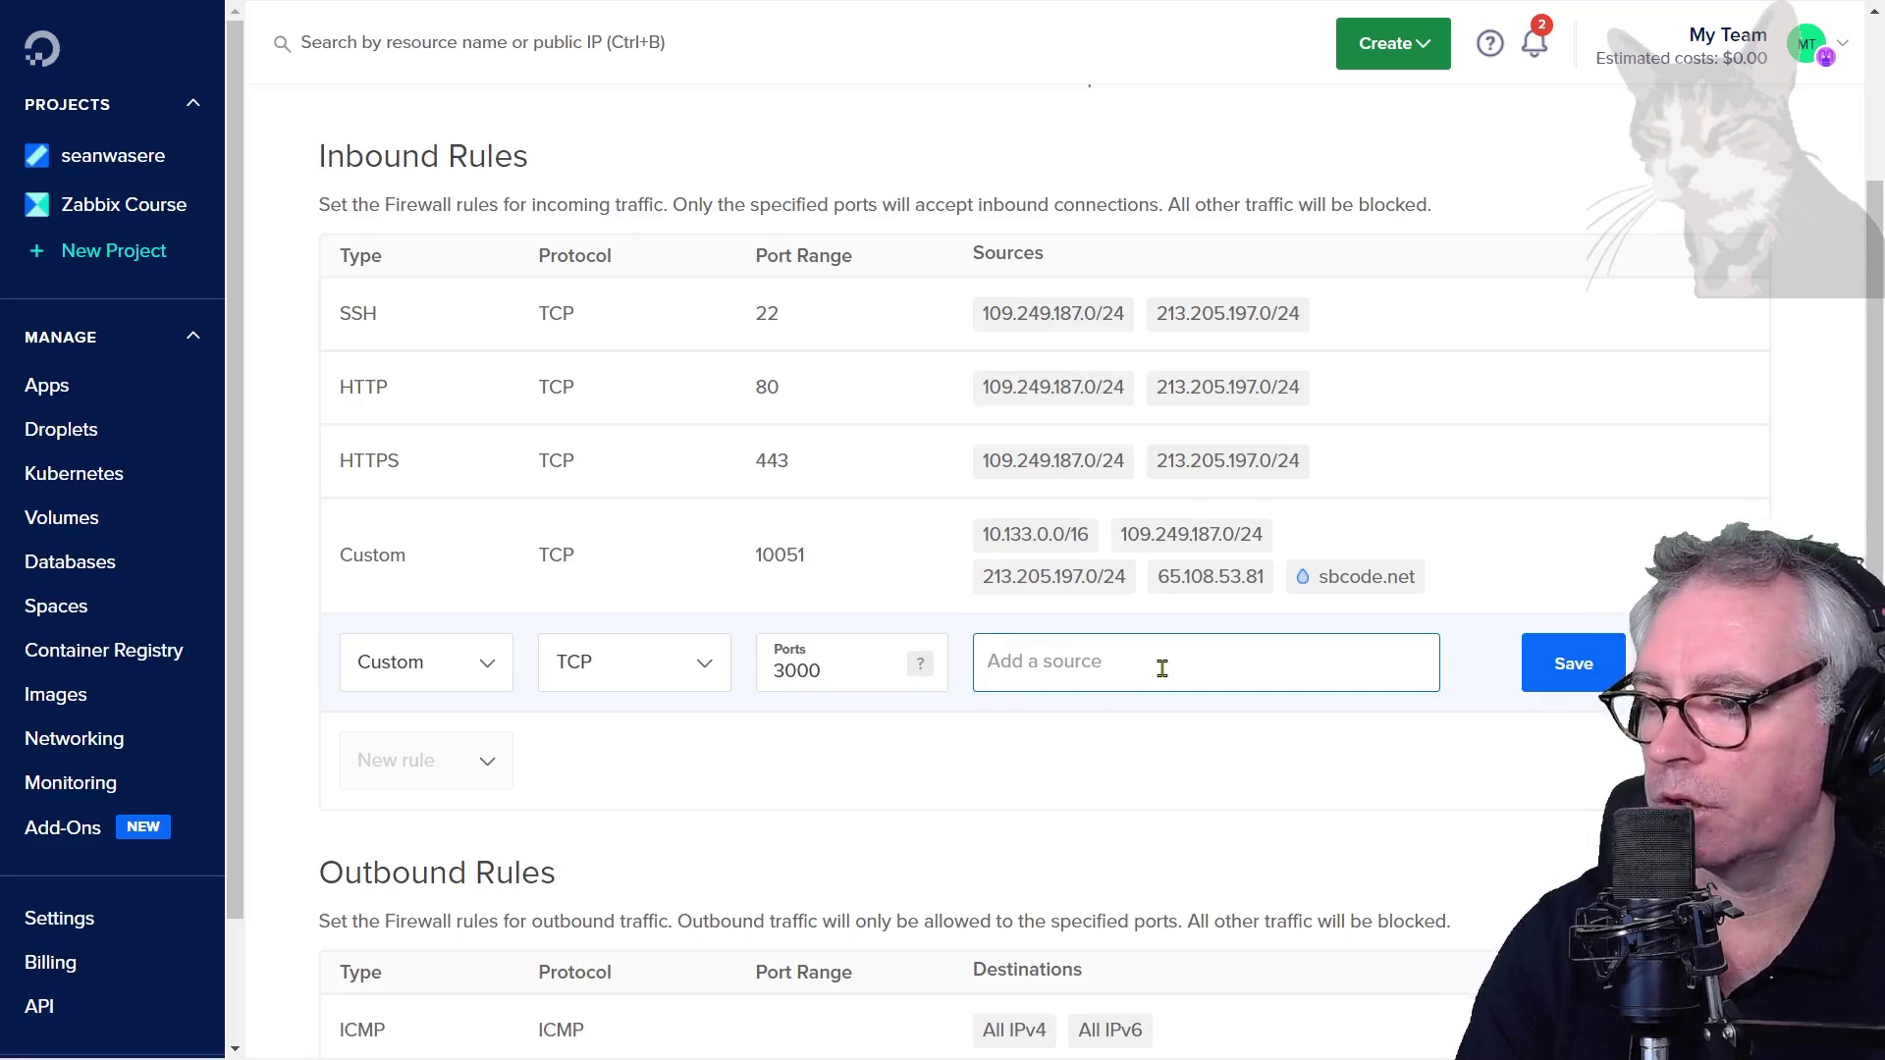
text(109.249.187.118)
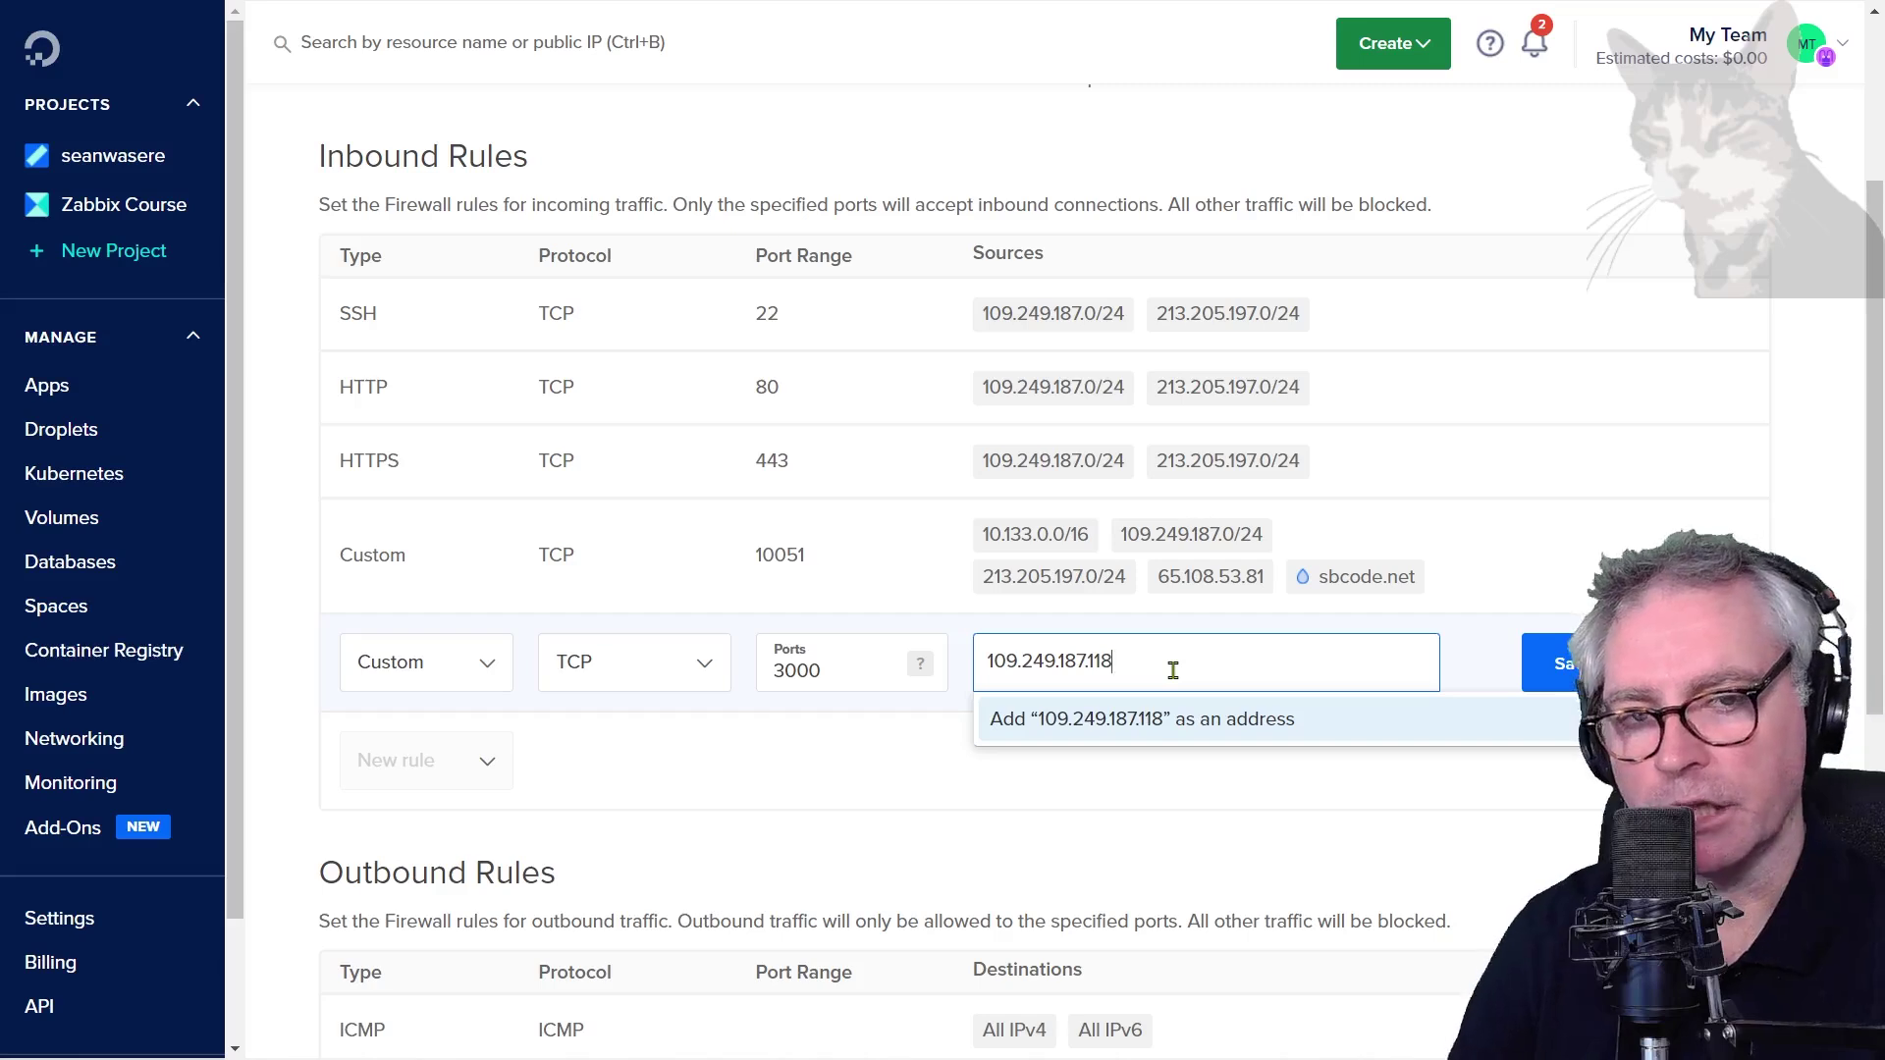
key(BackSpace)
key(BackSpace)
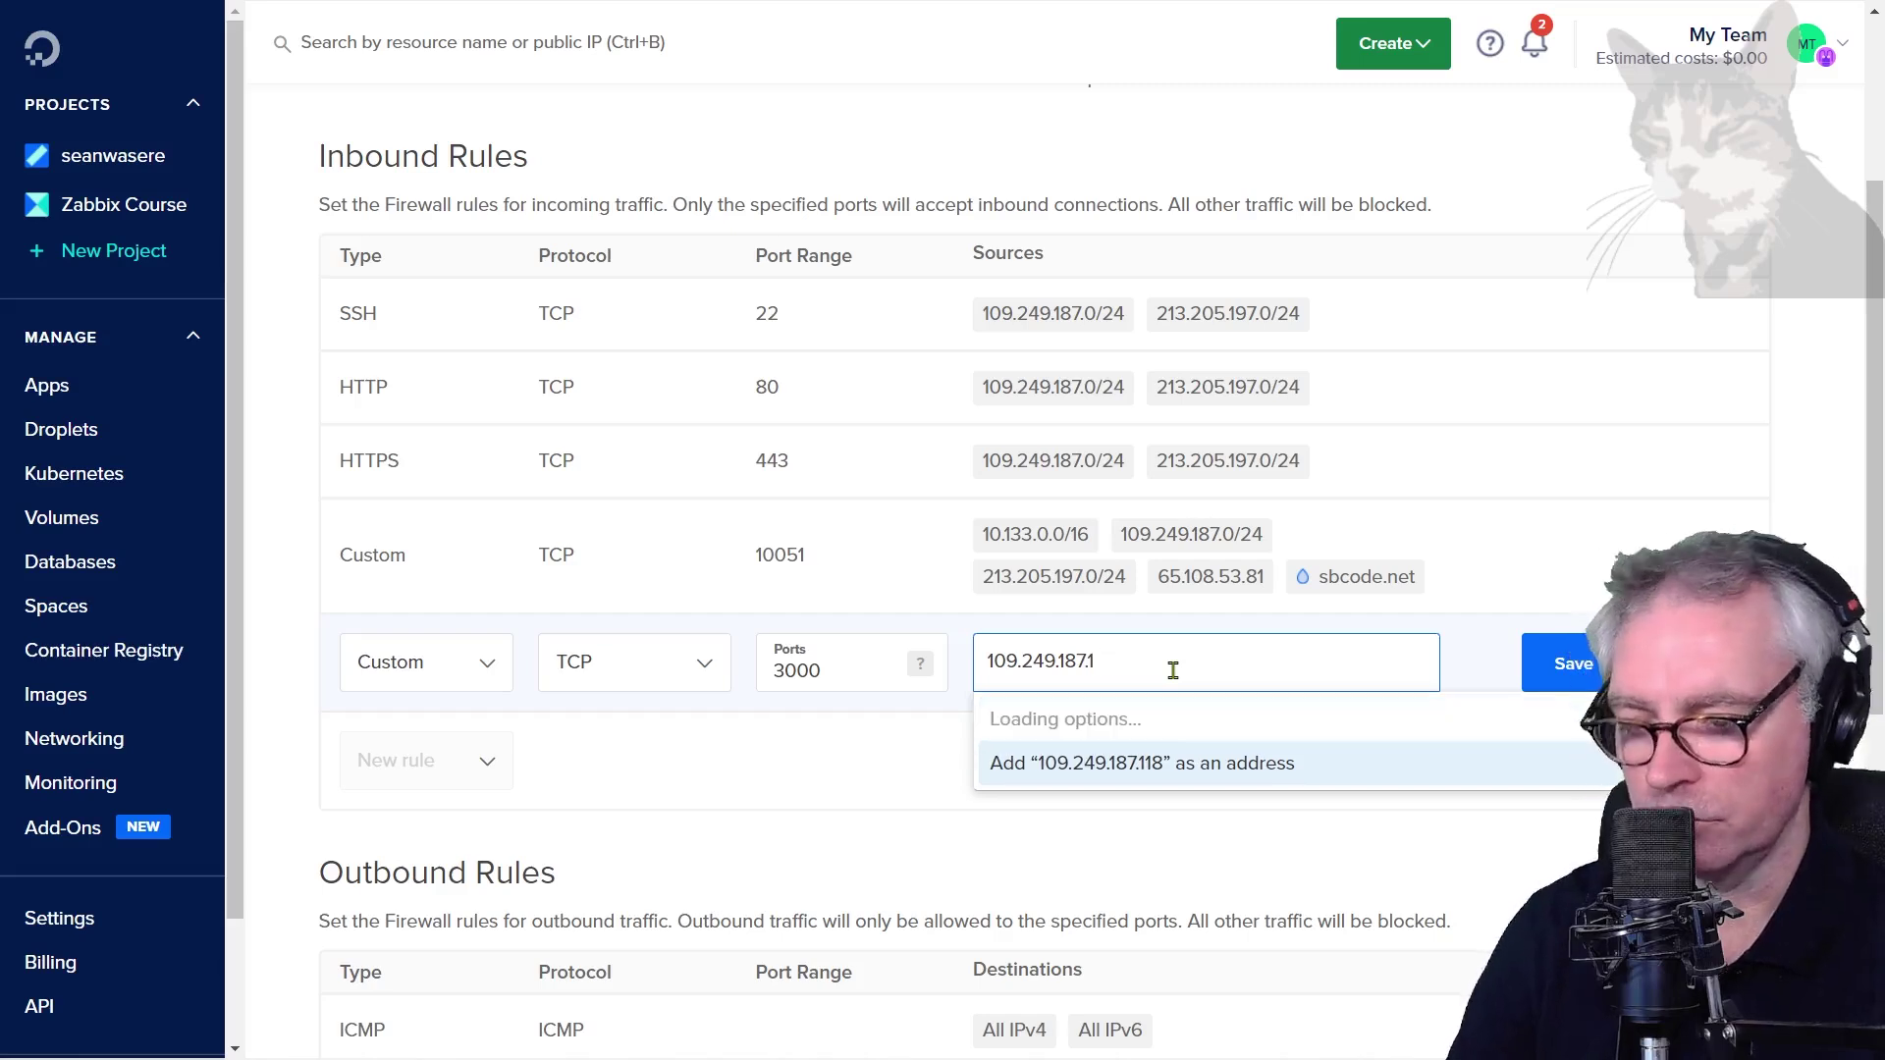
key(BackSpace)
text(0)
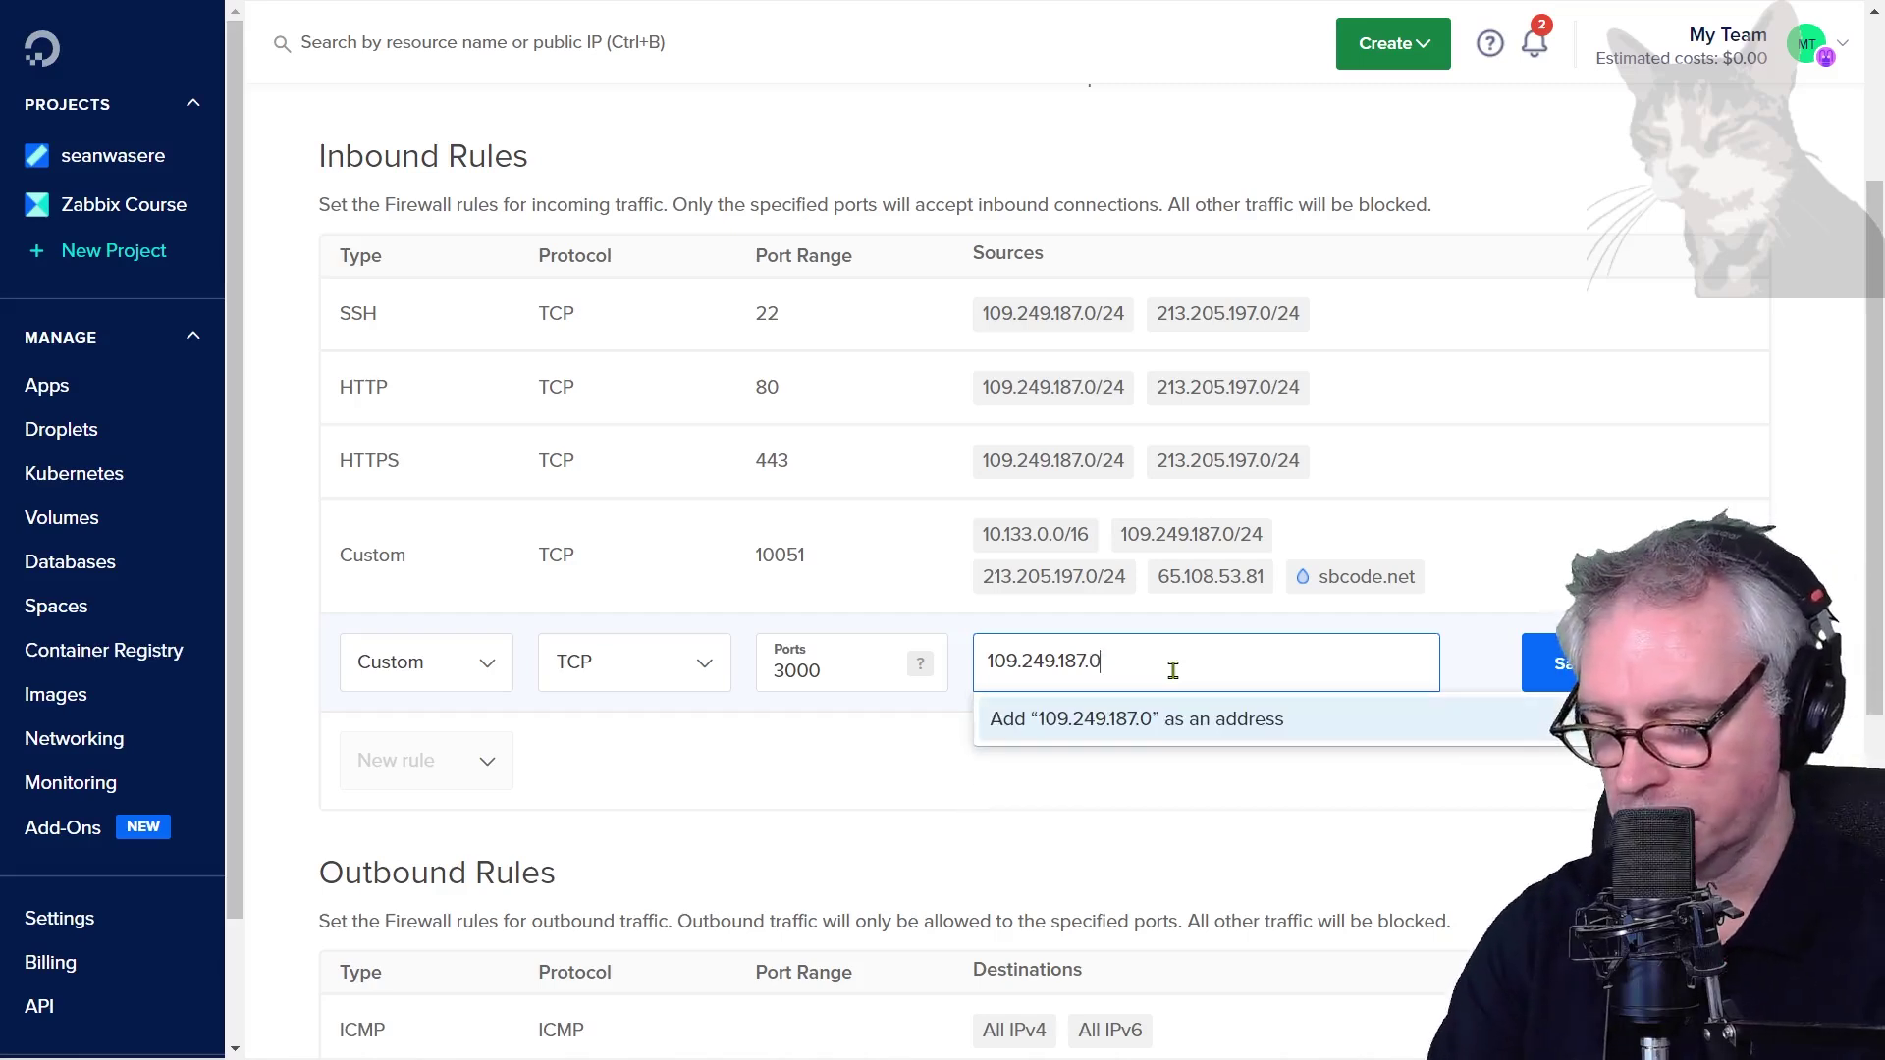
text(/24)
key(Return)
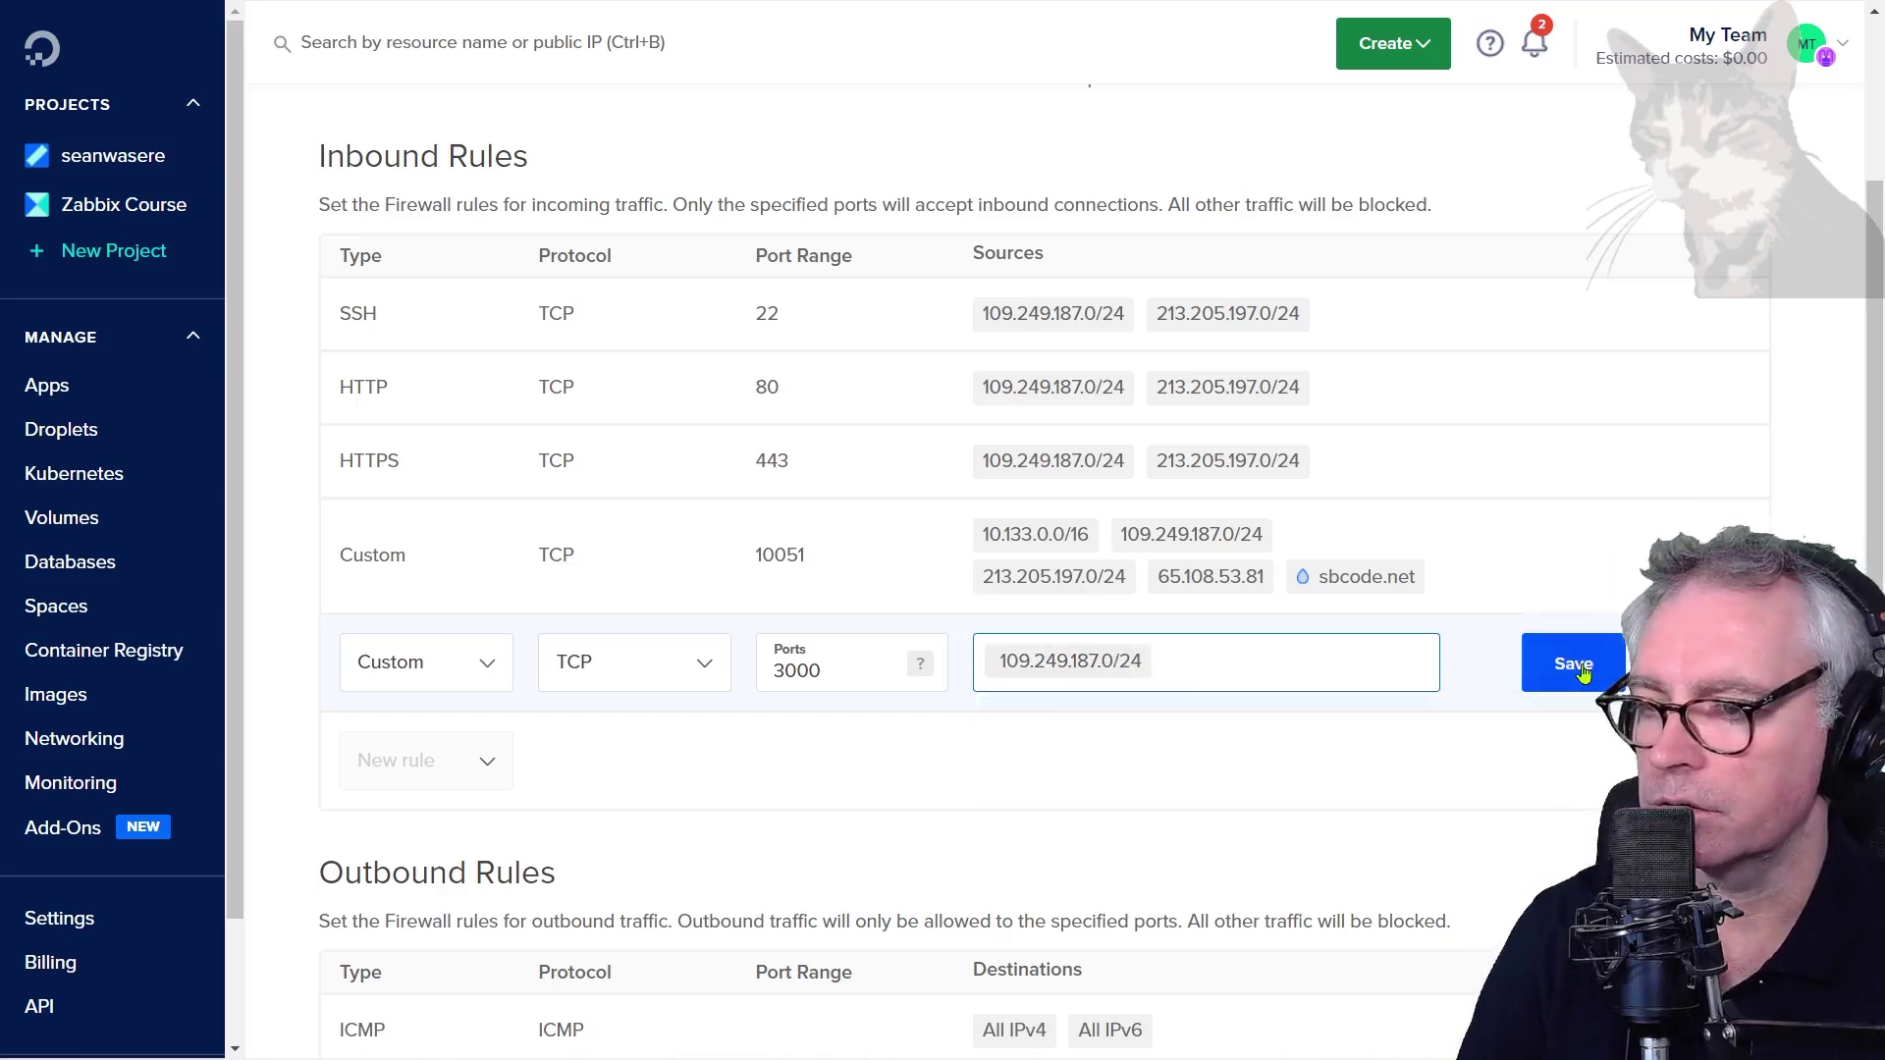
click(1581, 667)
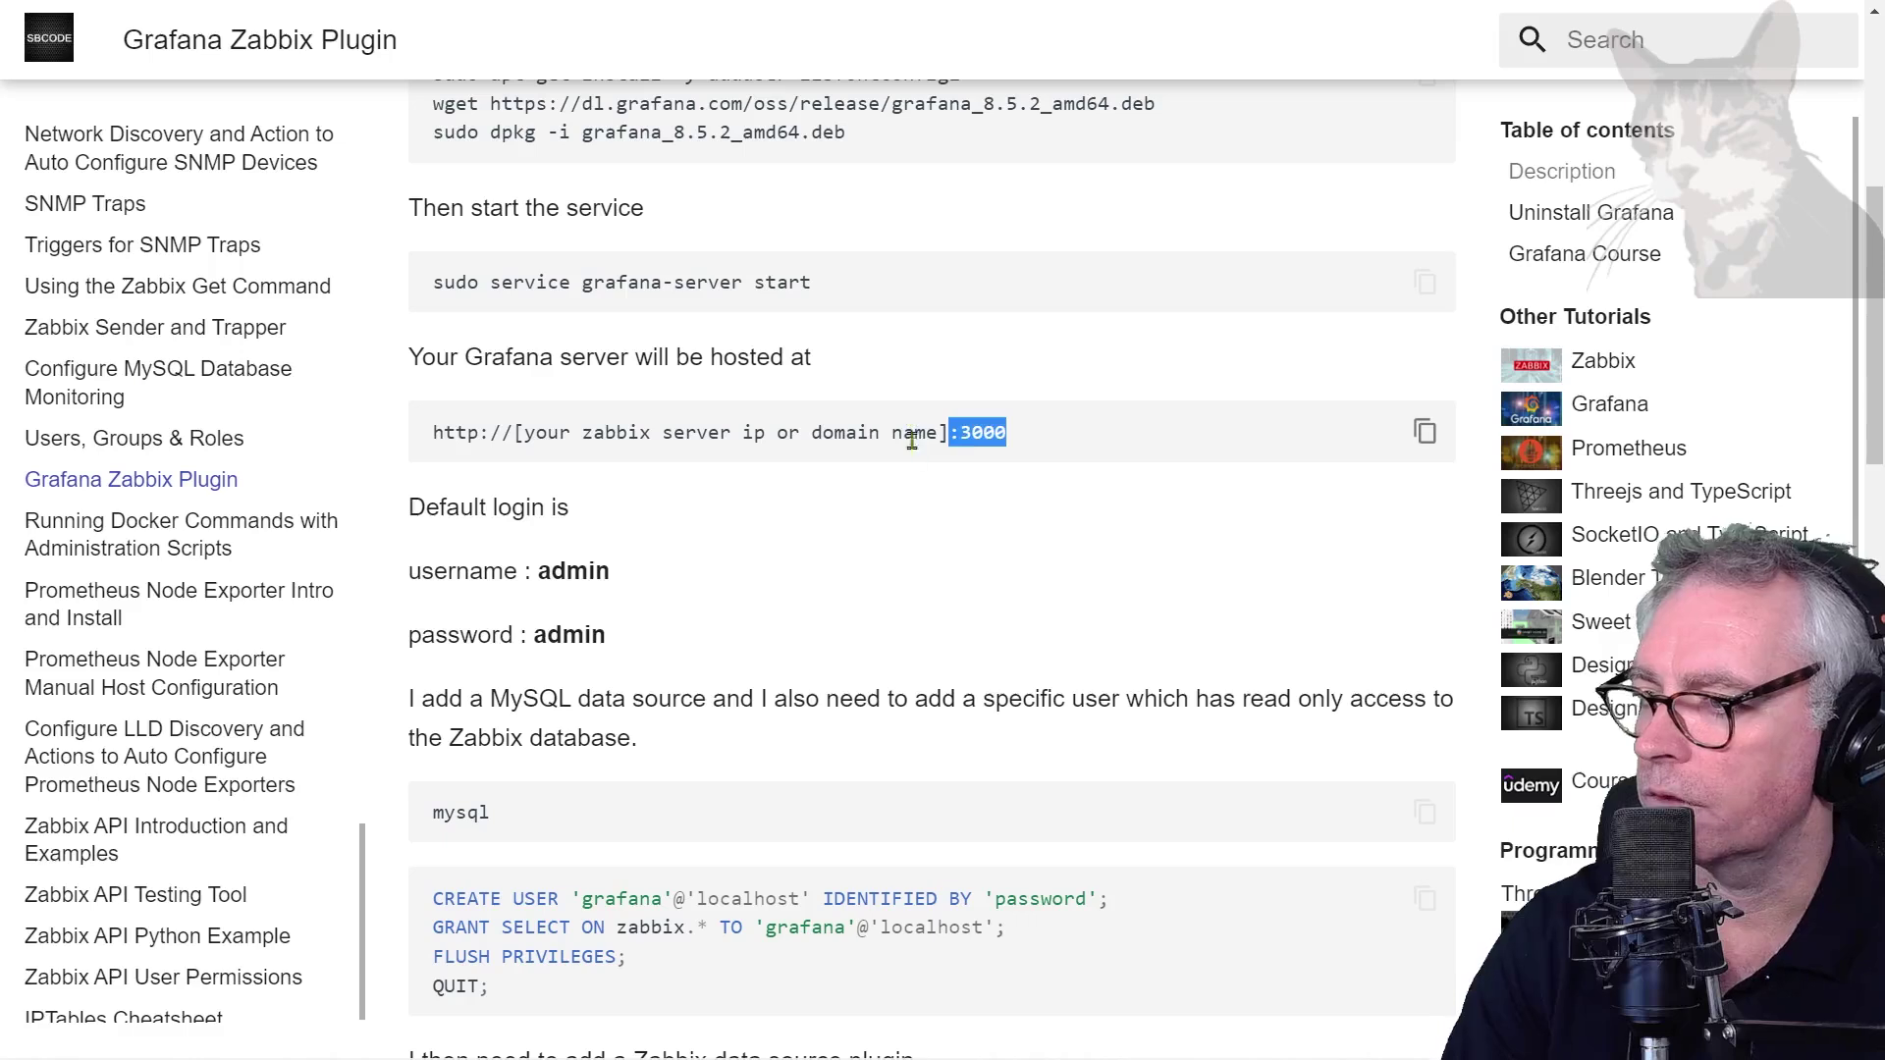
click(911, 441)
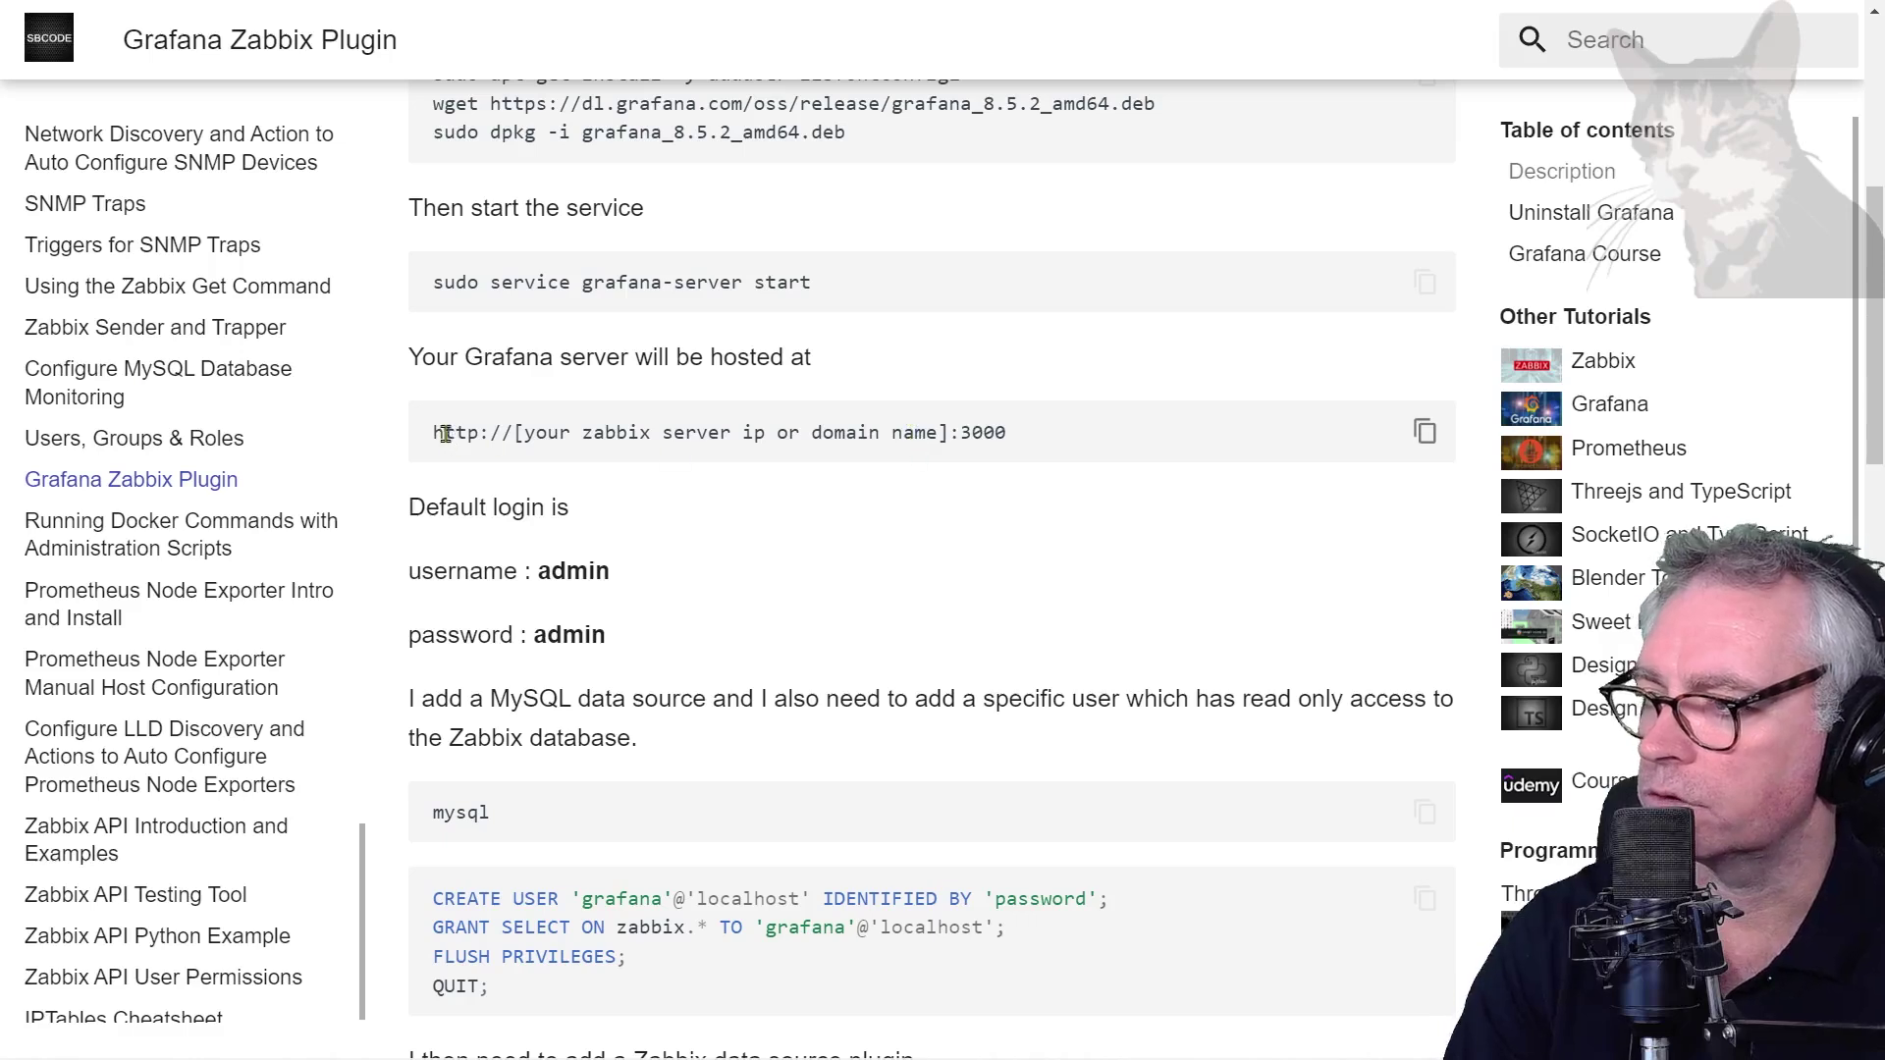
drag(1026, 437, 430, 452)
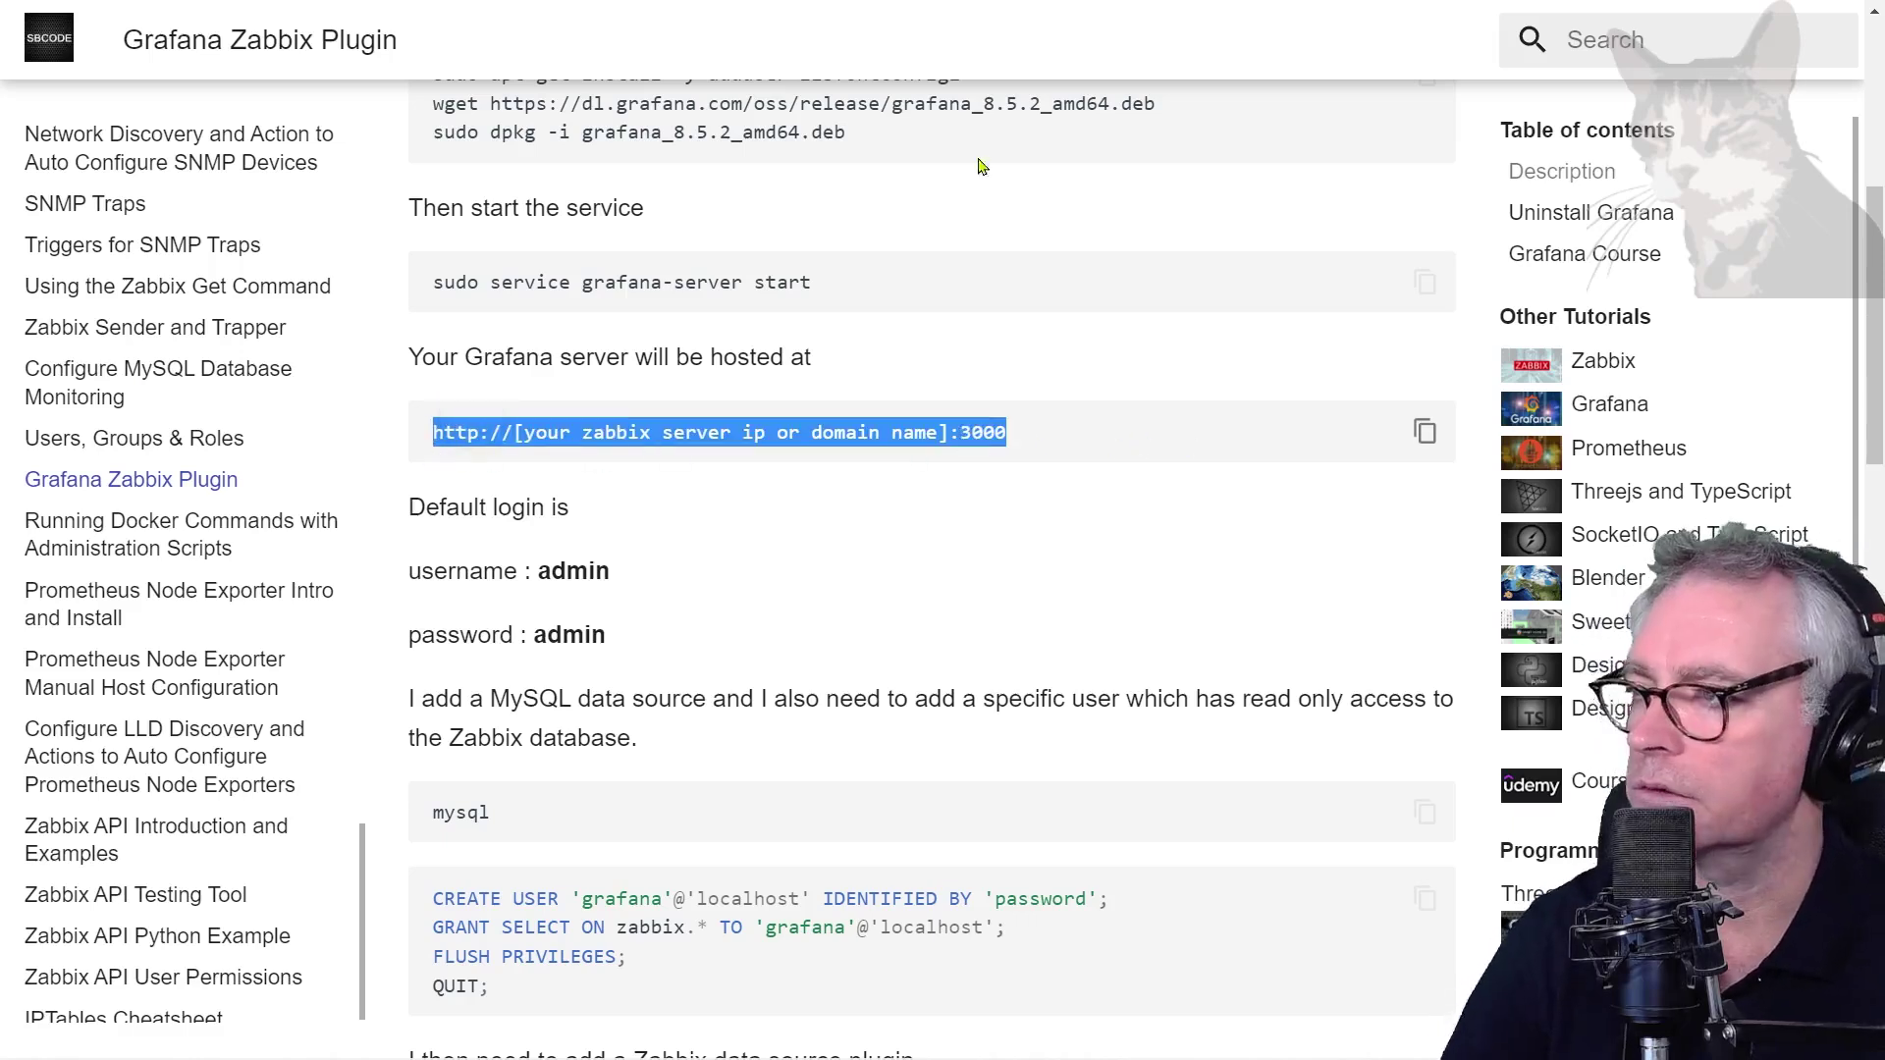
key(ctrl+c)
key(ctrl+t)
key(ctrl+v)
key(Home)
key(ctrl+Right)
key(ctrl+shift+Right)
key(ctrl+shift+Right)
key(ctrl+shift+Right)
key(ctrl+shift+Right)
key(ctrl+shift+Right)
key(ctrl+shift+Right)
key(ctrl+shift+Right)
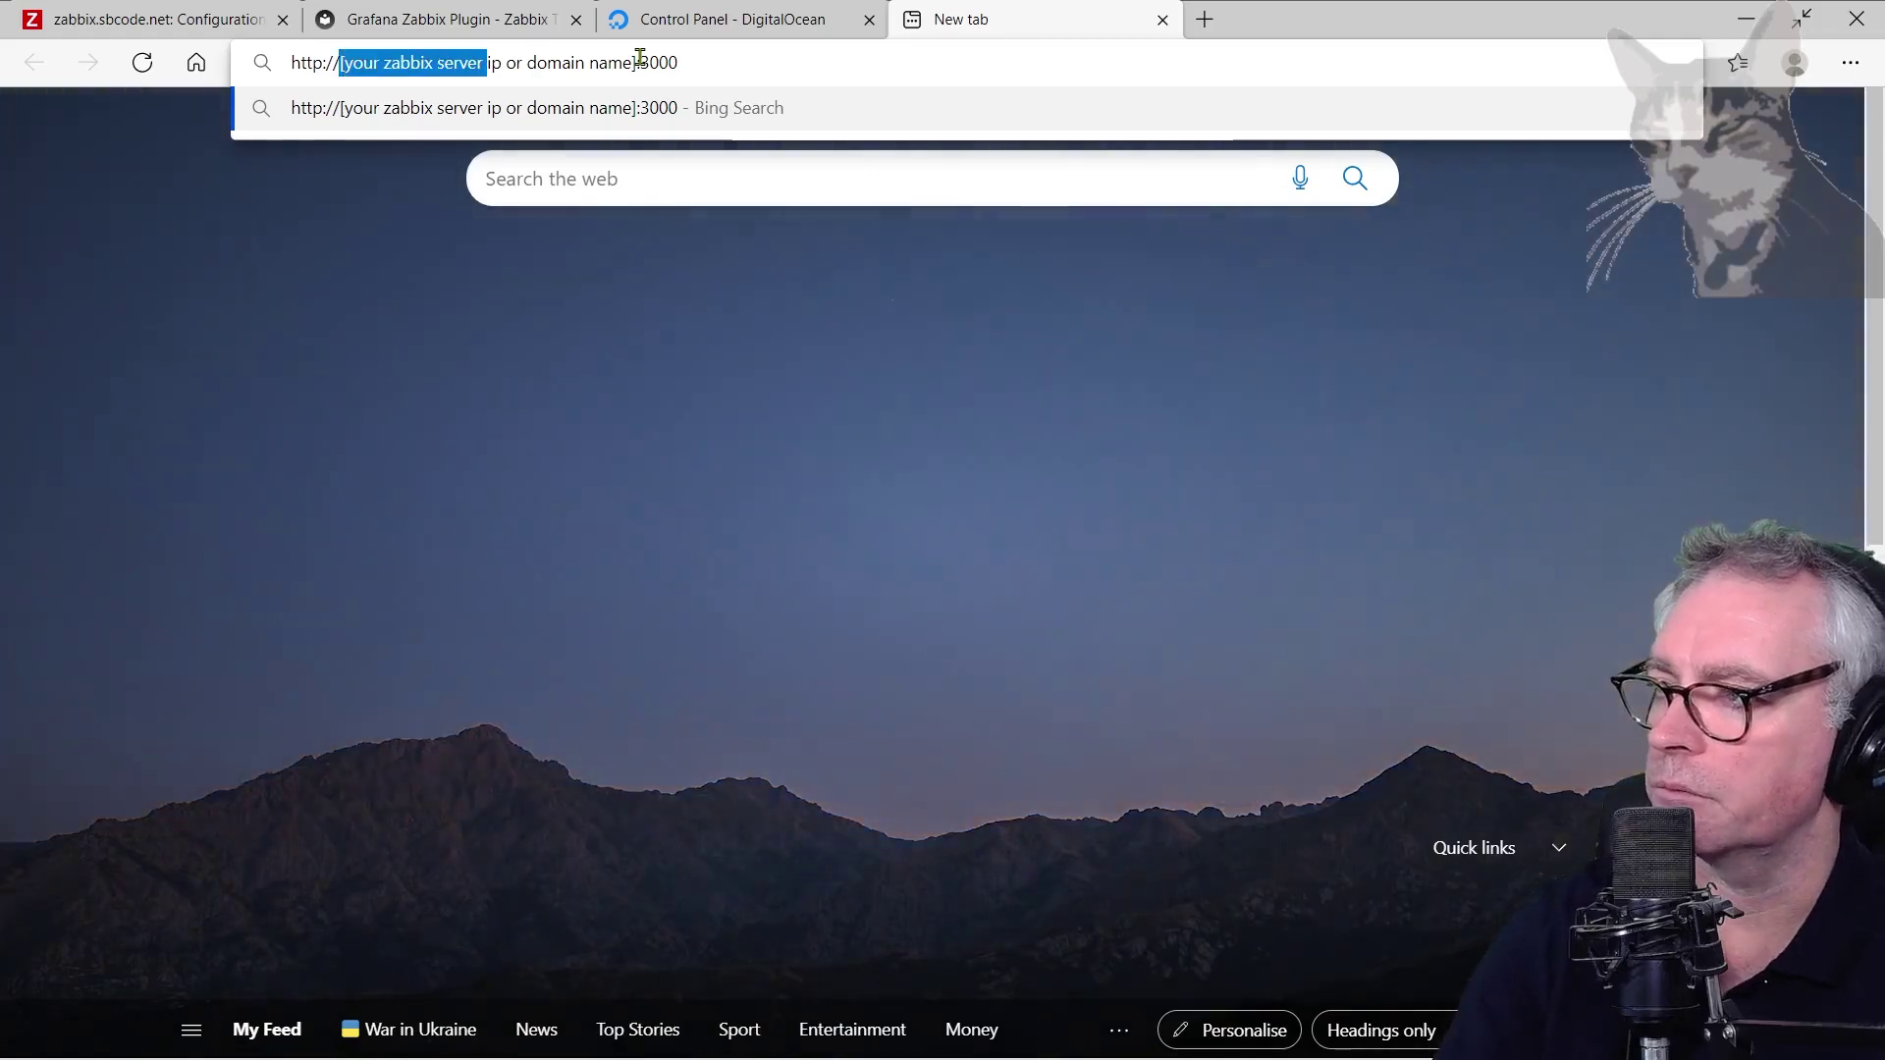
text(zabbix.sbcode.net)
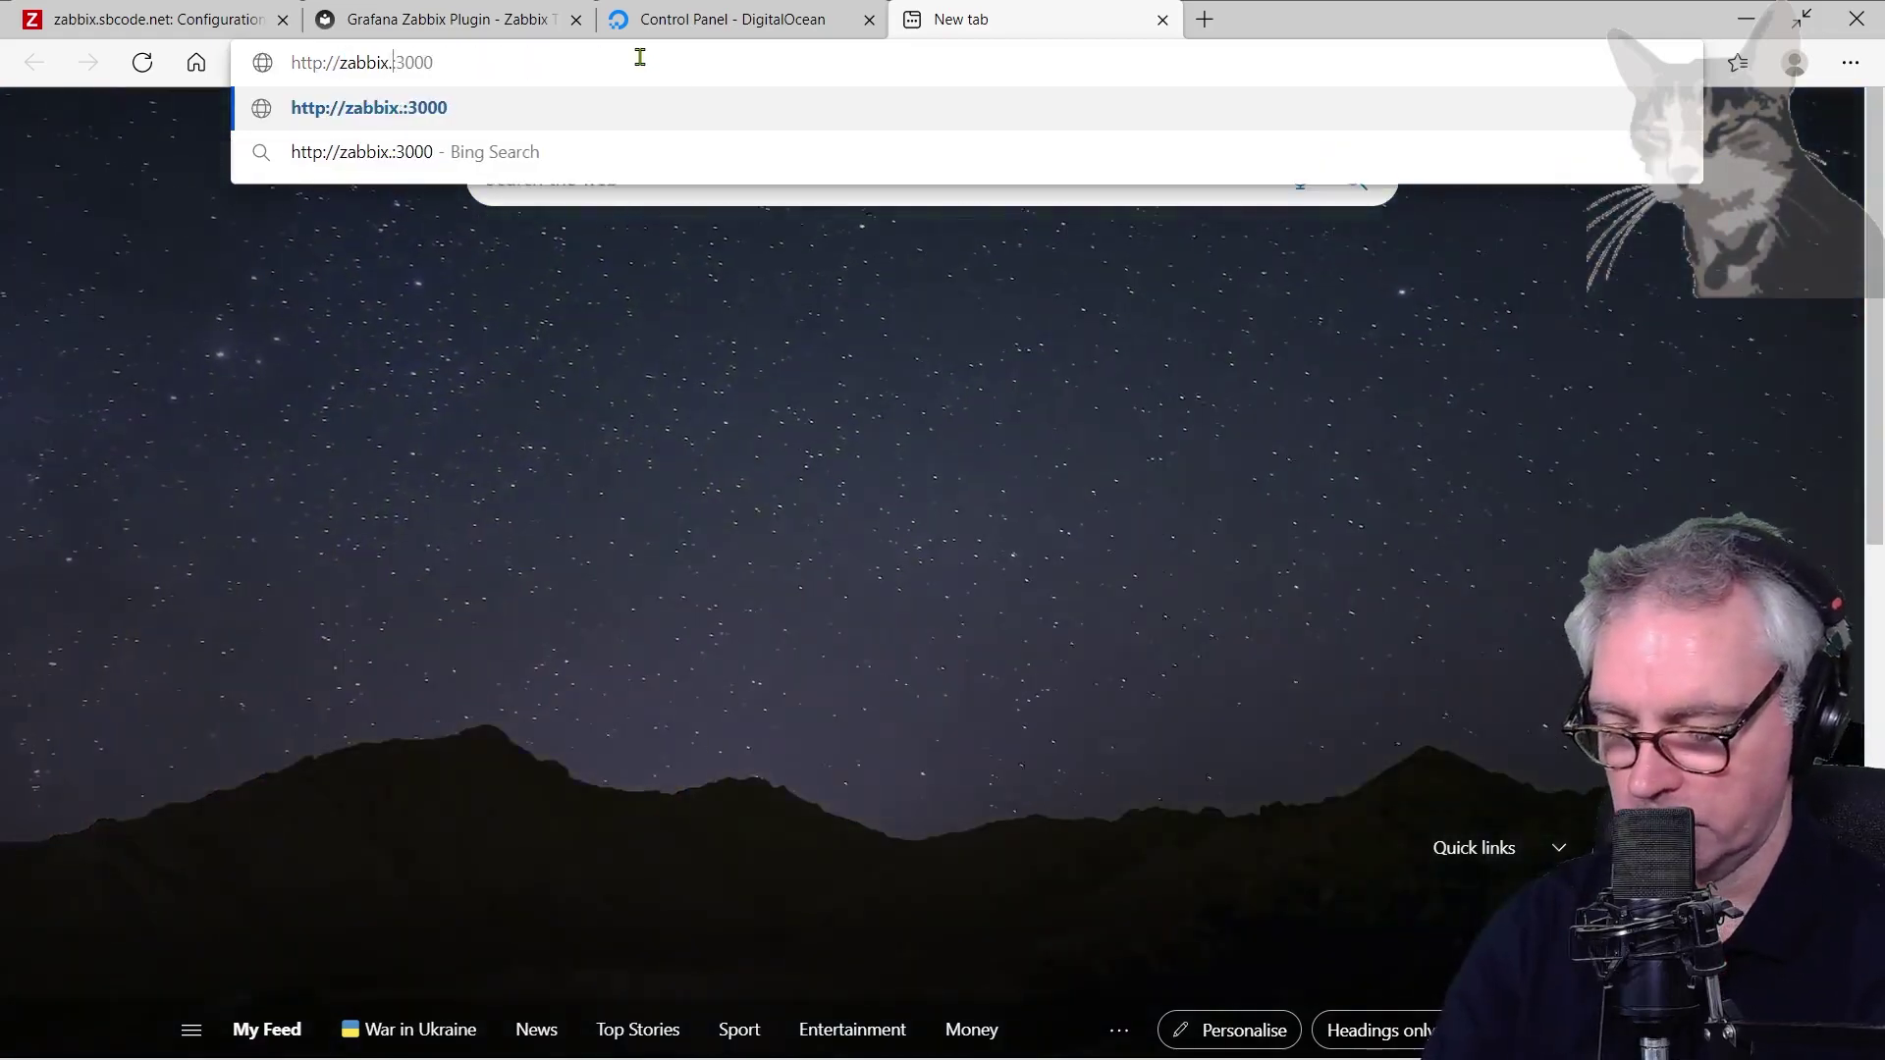
key(Home)
key(ctrl+Right)
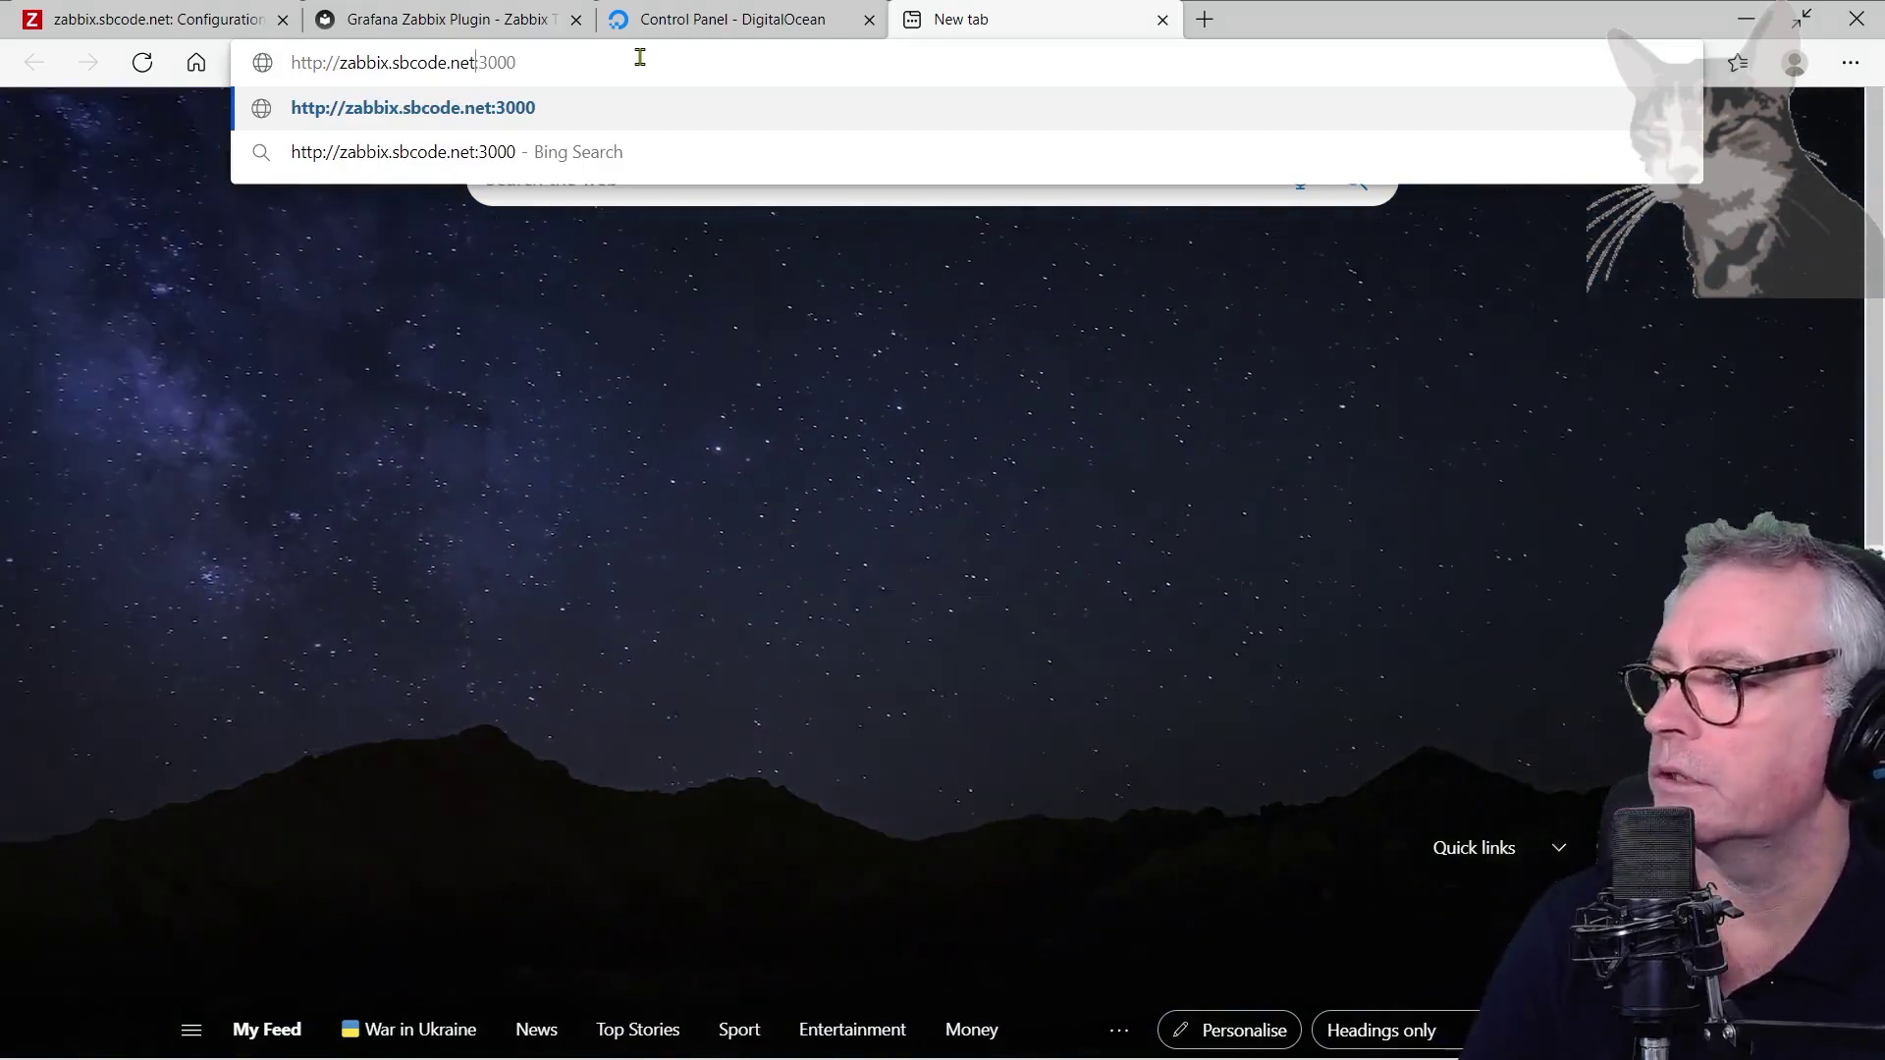
key(ctrl+Right)
key(ctrl+Right)
key(ctrl+Right)
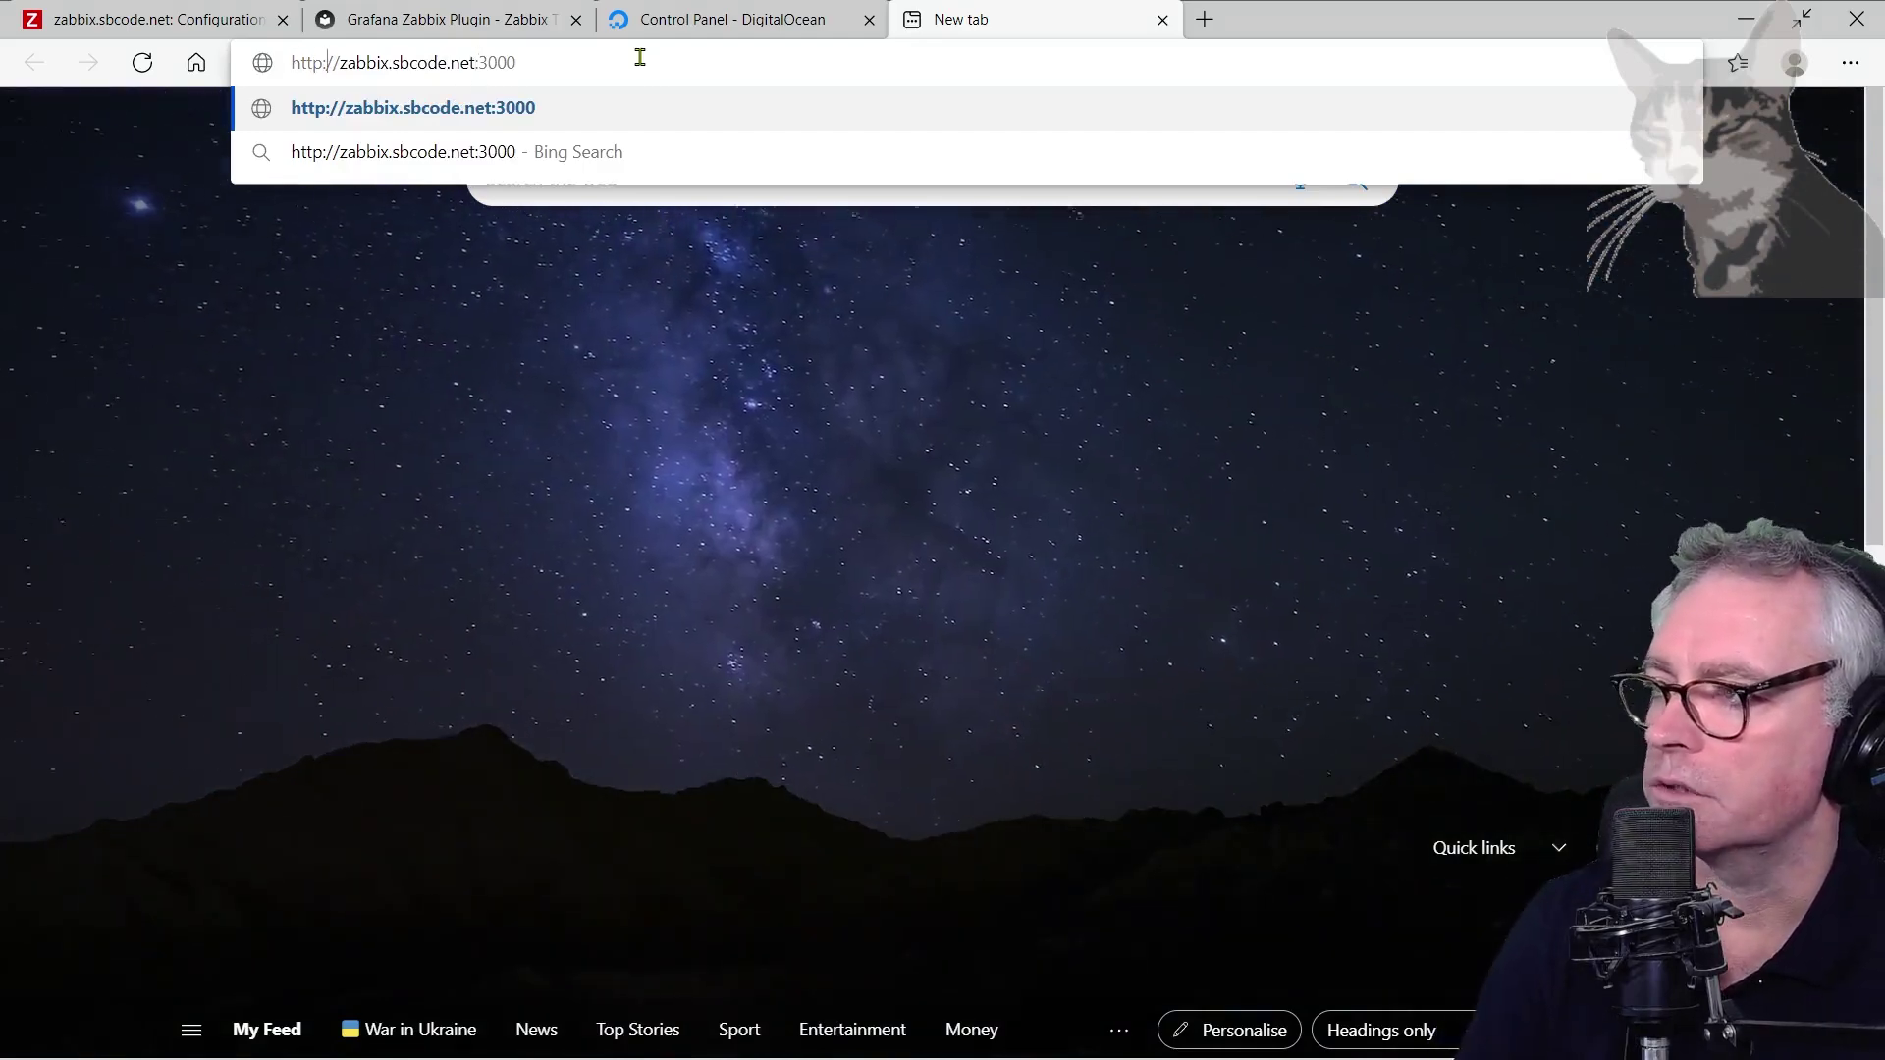
key(ctrl+Left)
key(ctrl+Left)
key(Right)
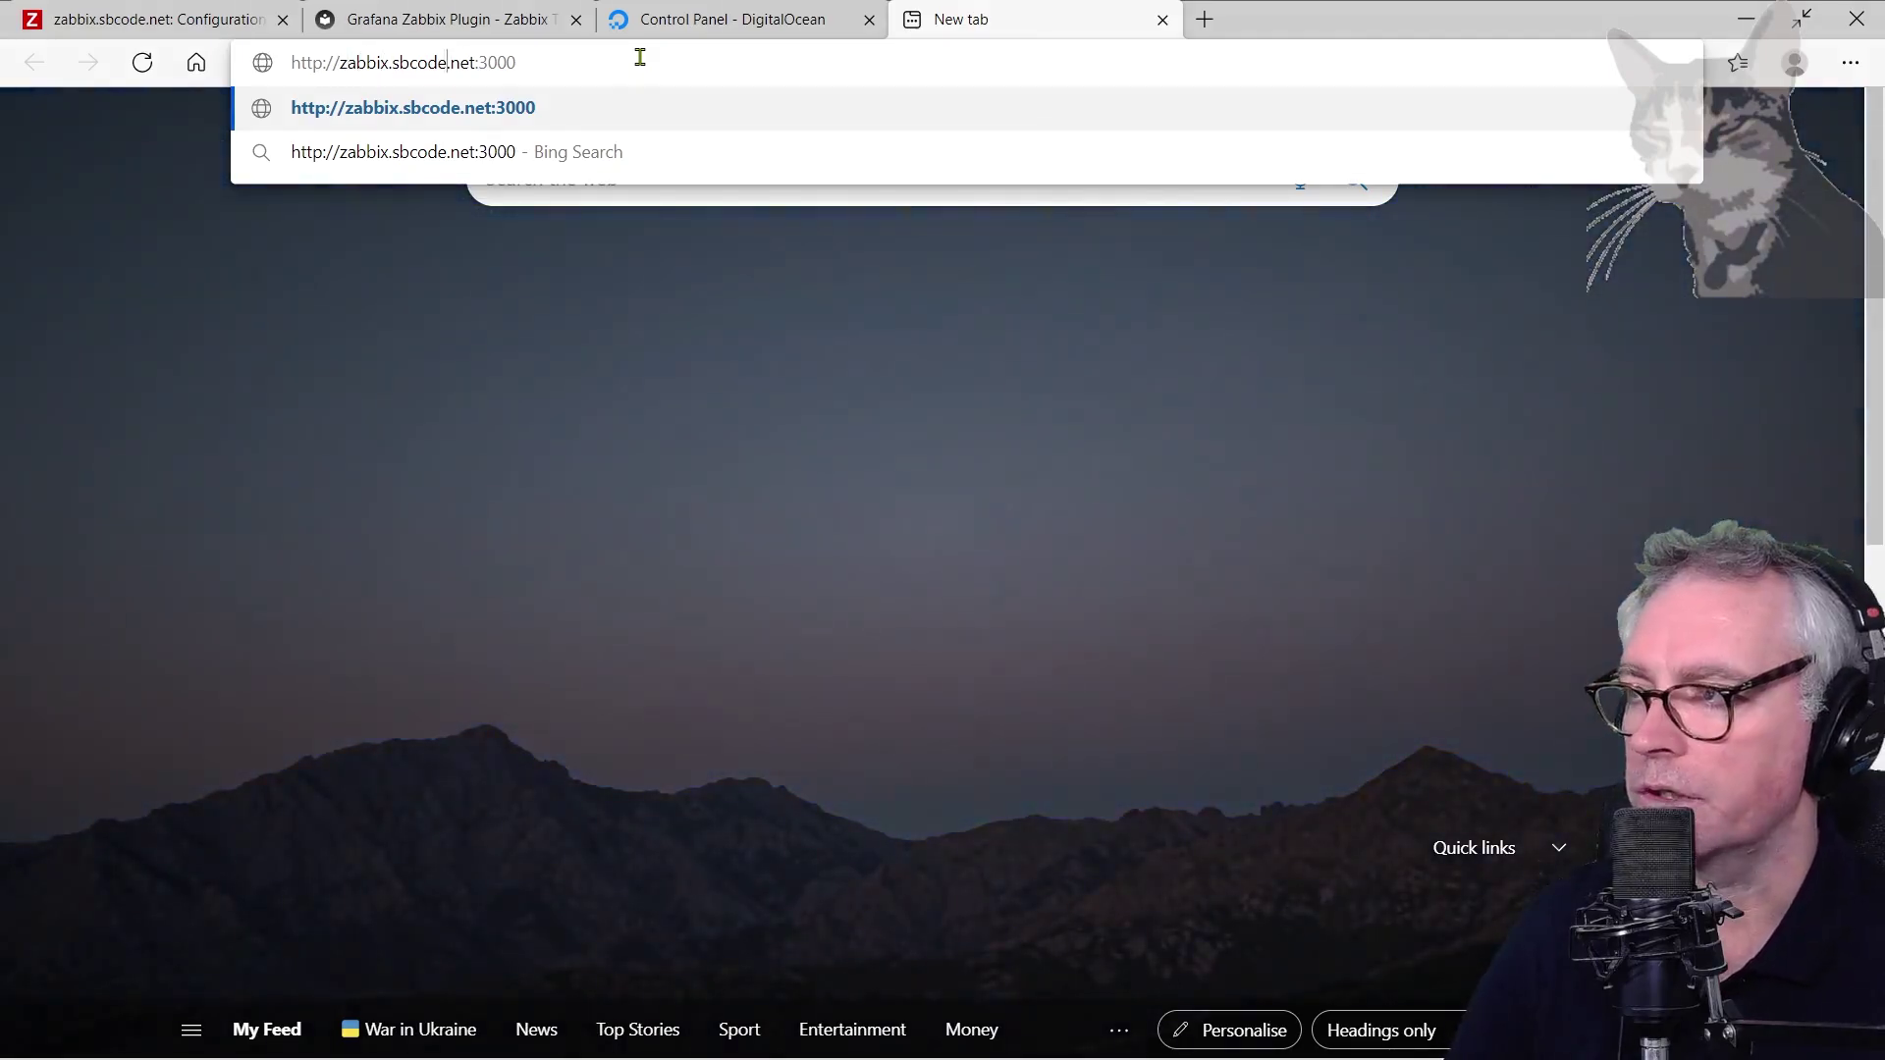
key(Return)
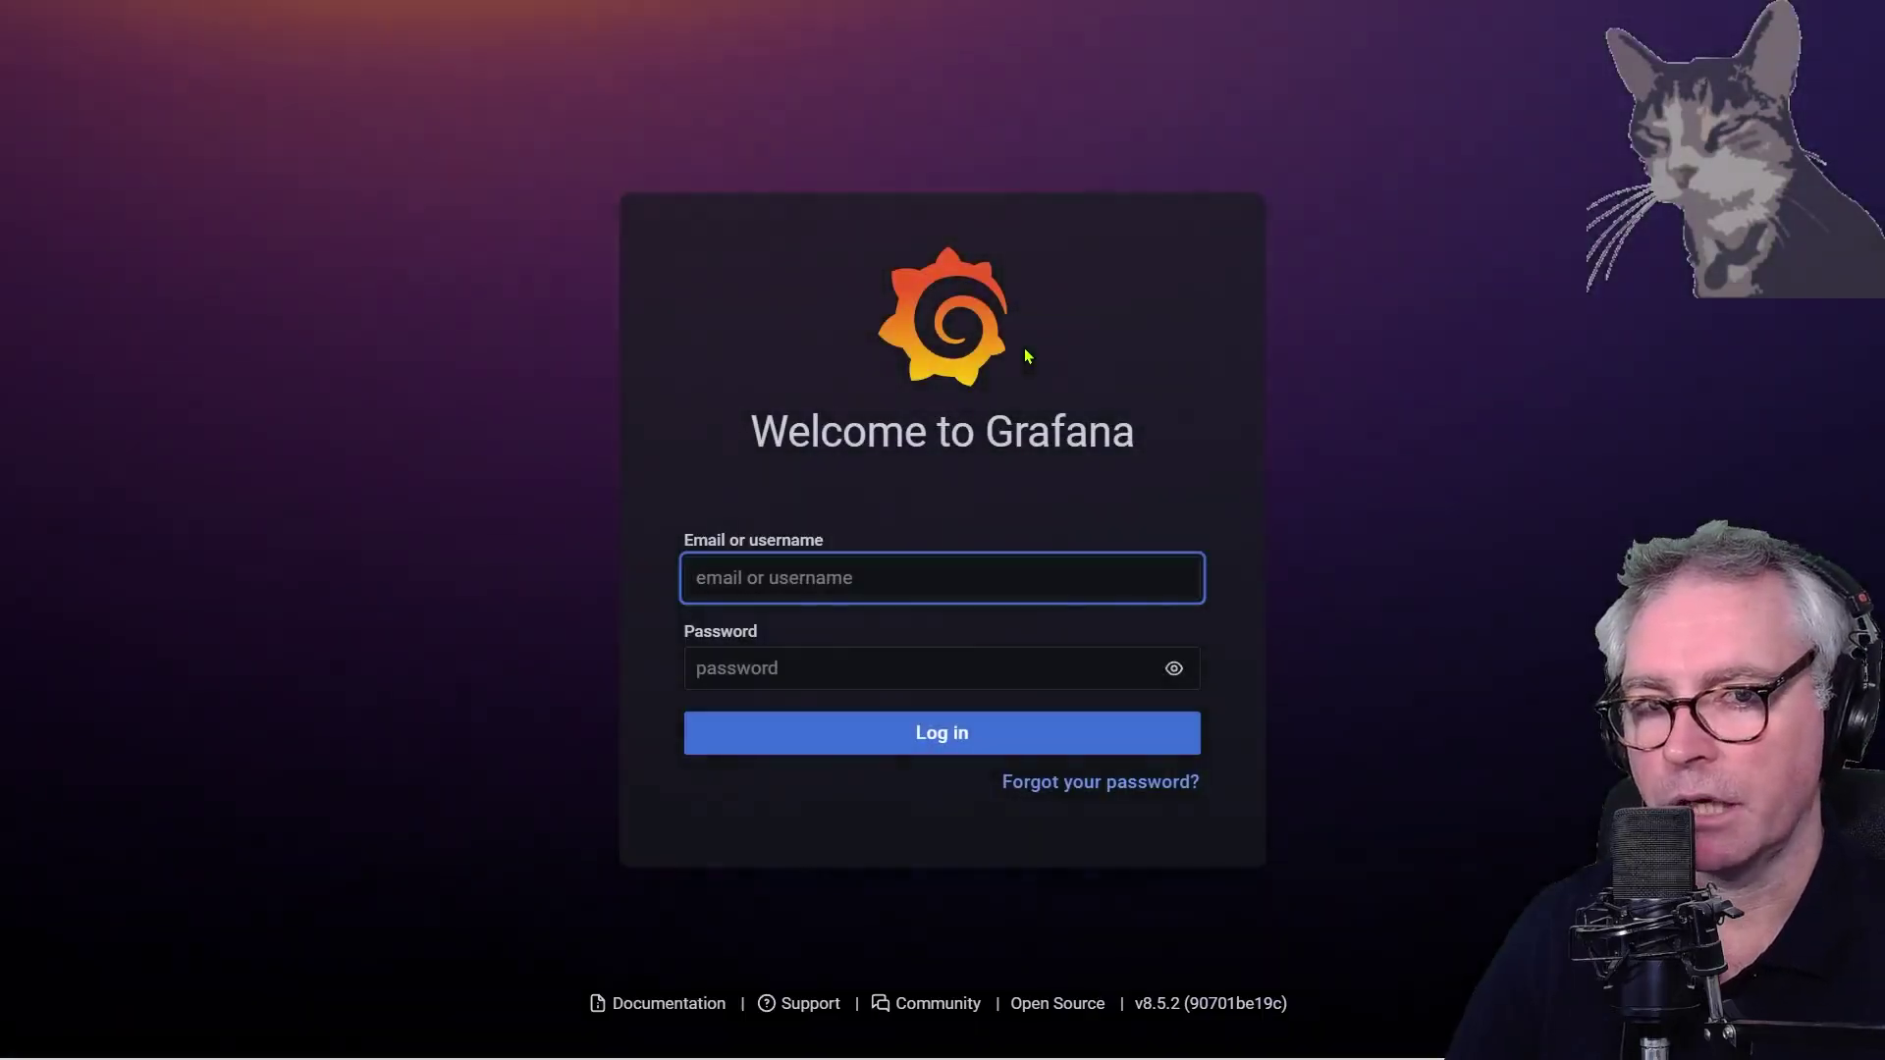
Log in to Grafana with the default admin/admin credentials
text(a)
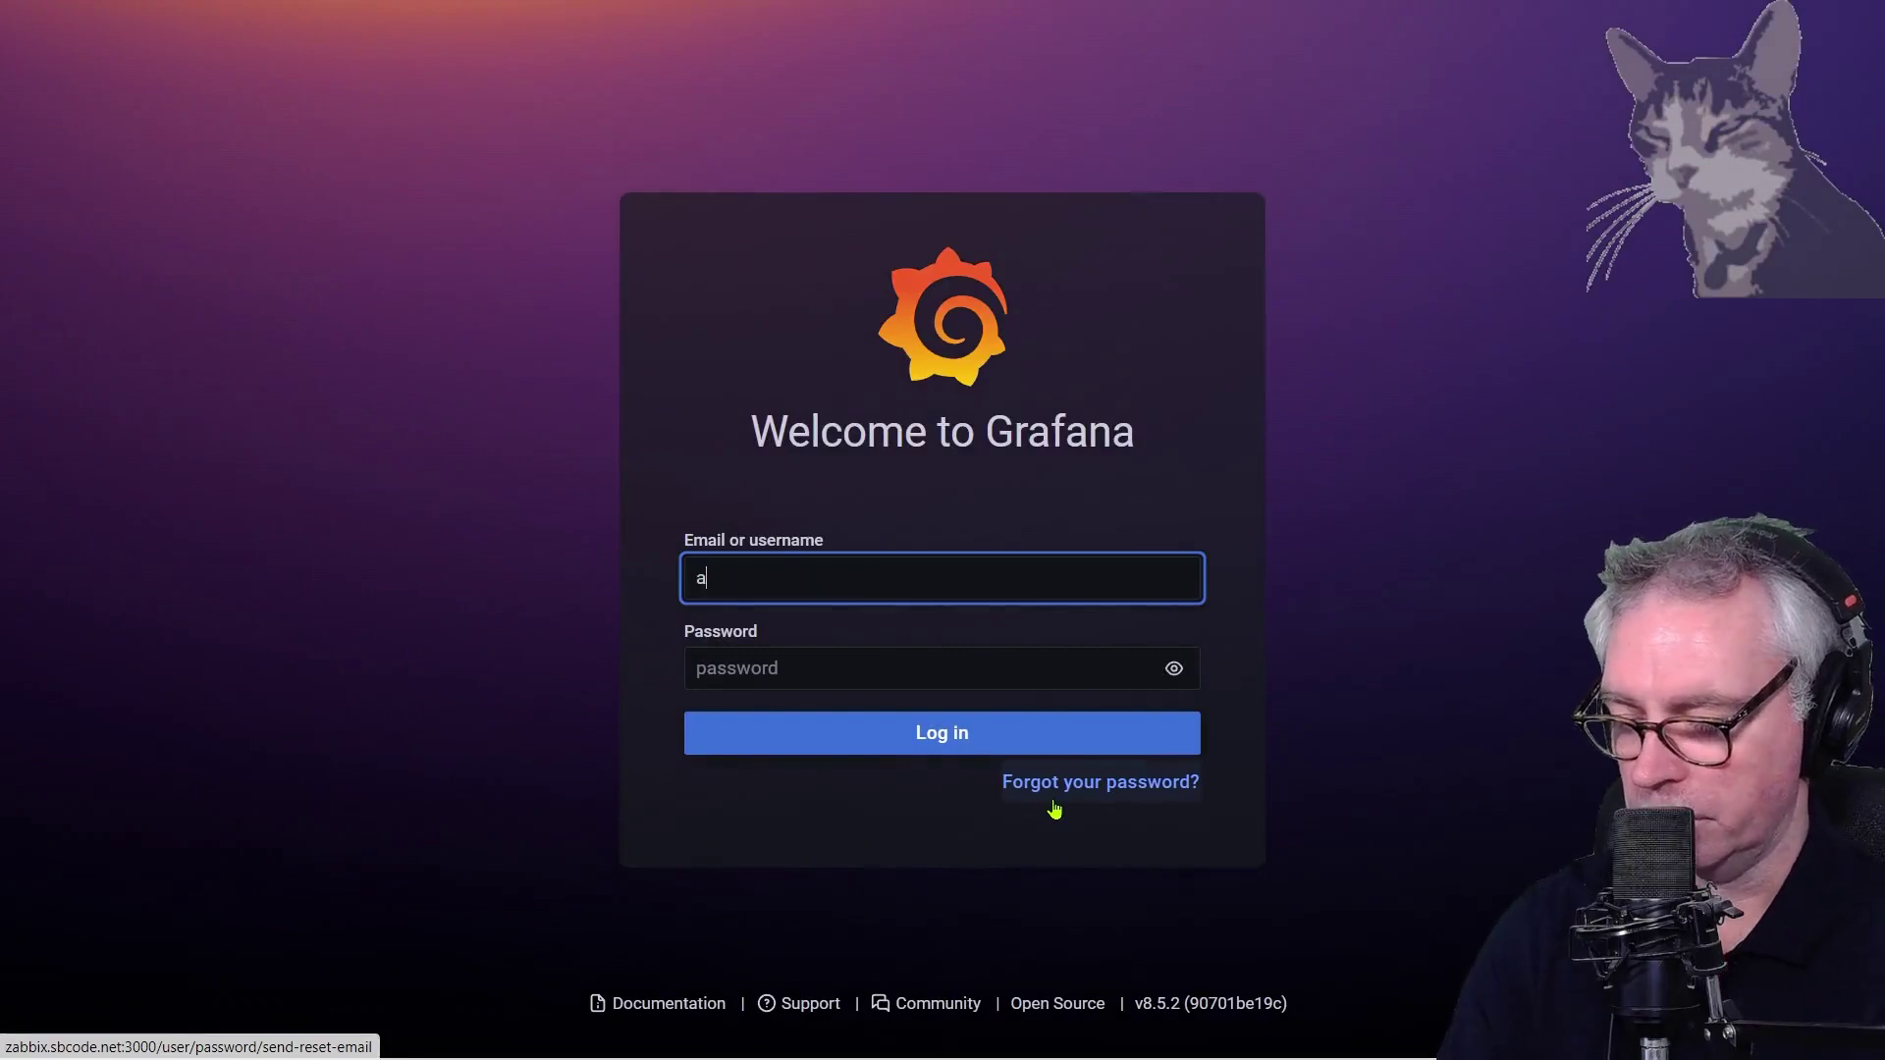
text(dmin)
key(Tab)
text(admin)
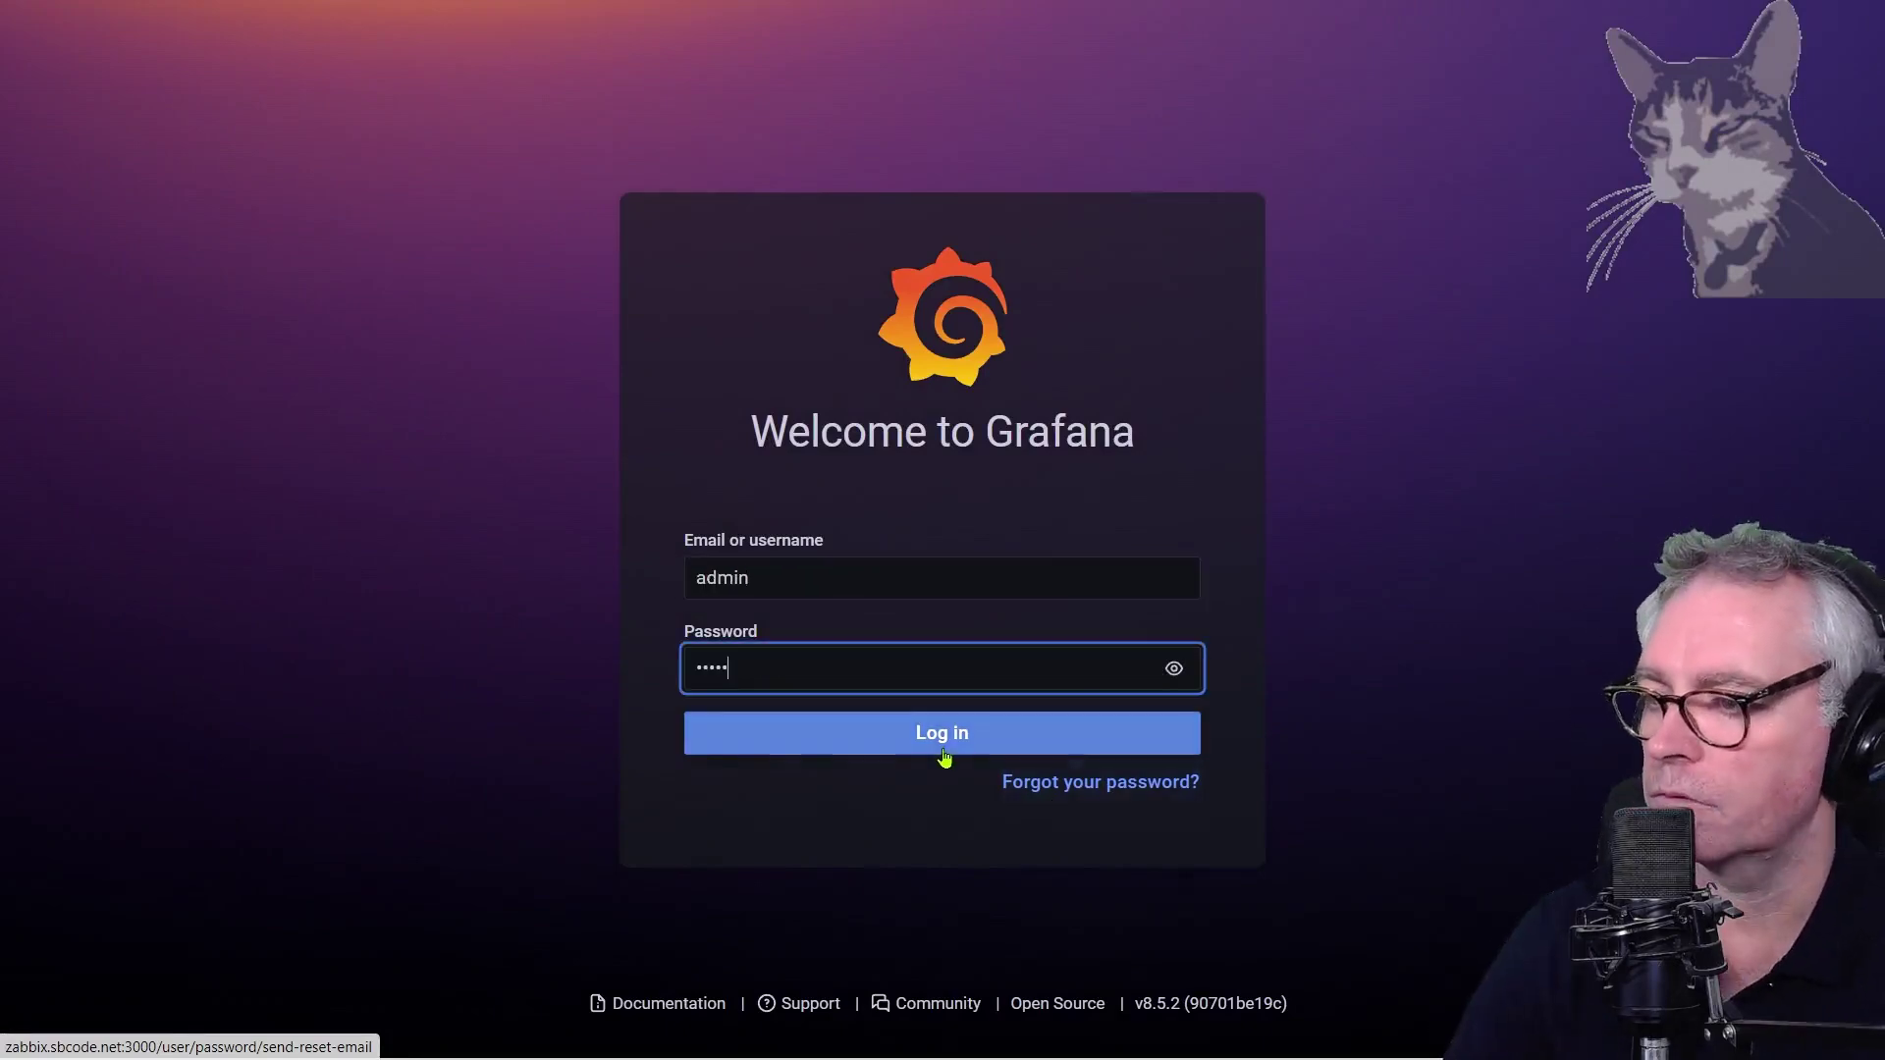
click(944, 748)
Enter and confirm a new admin password, then submit it
click(811, 591)
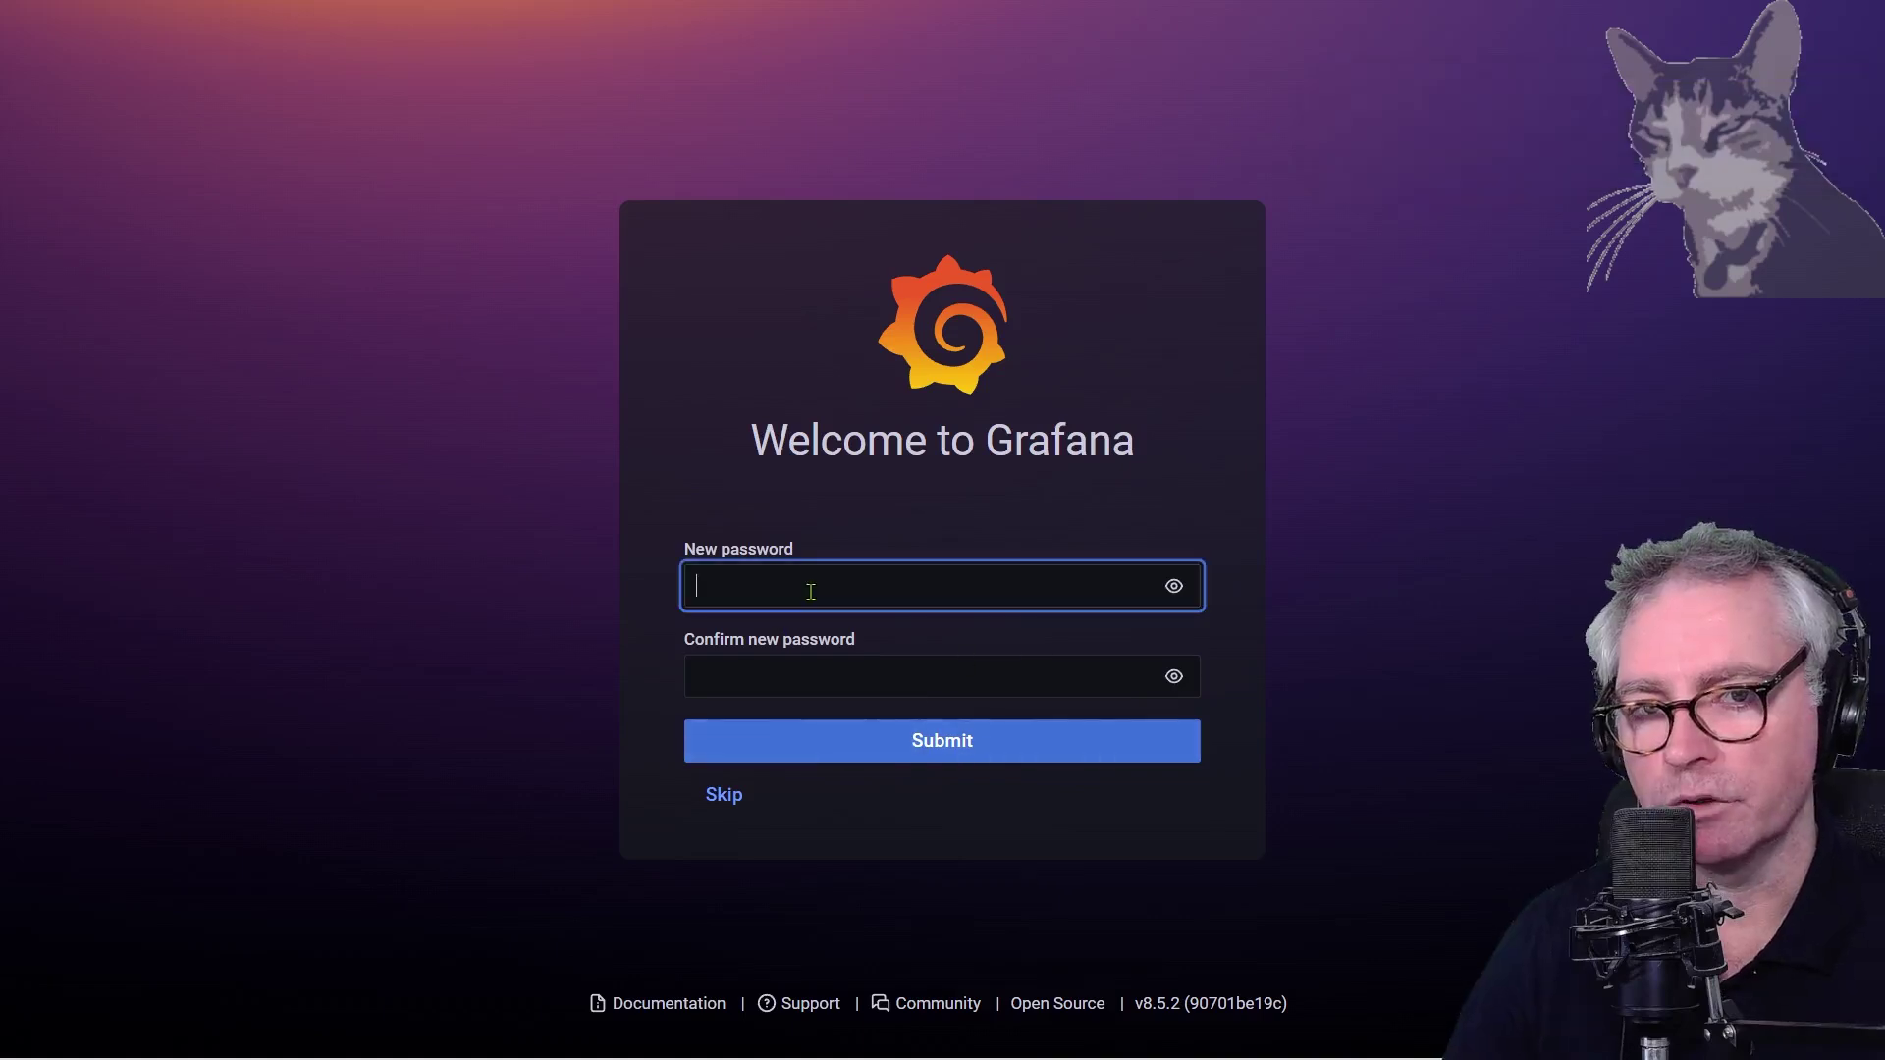
text(************)
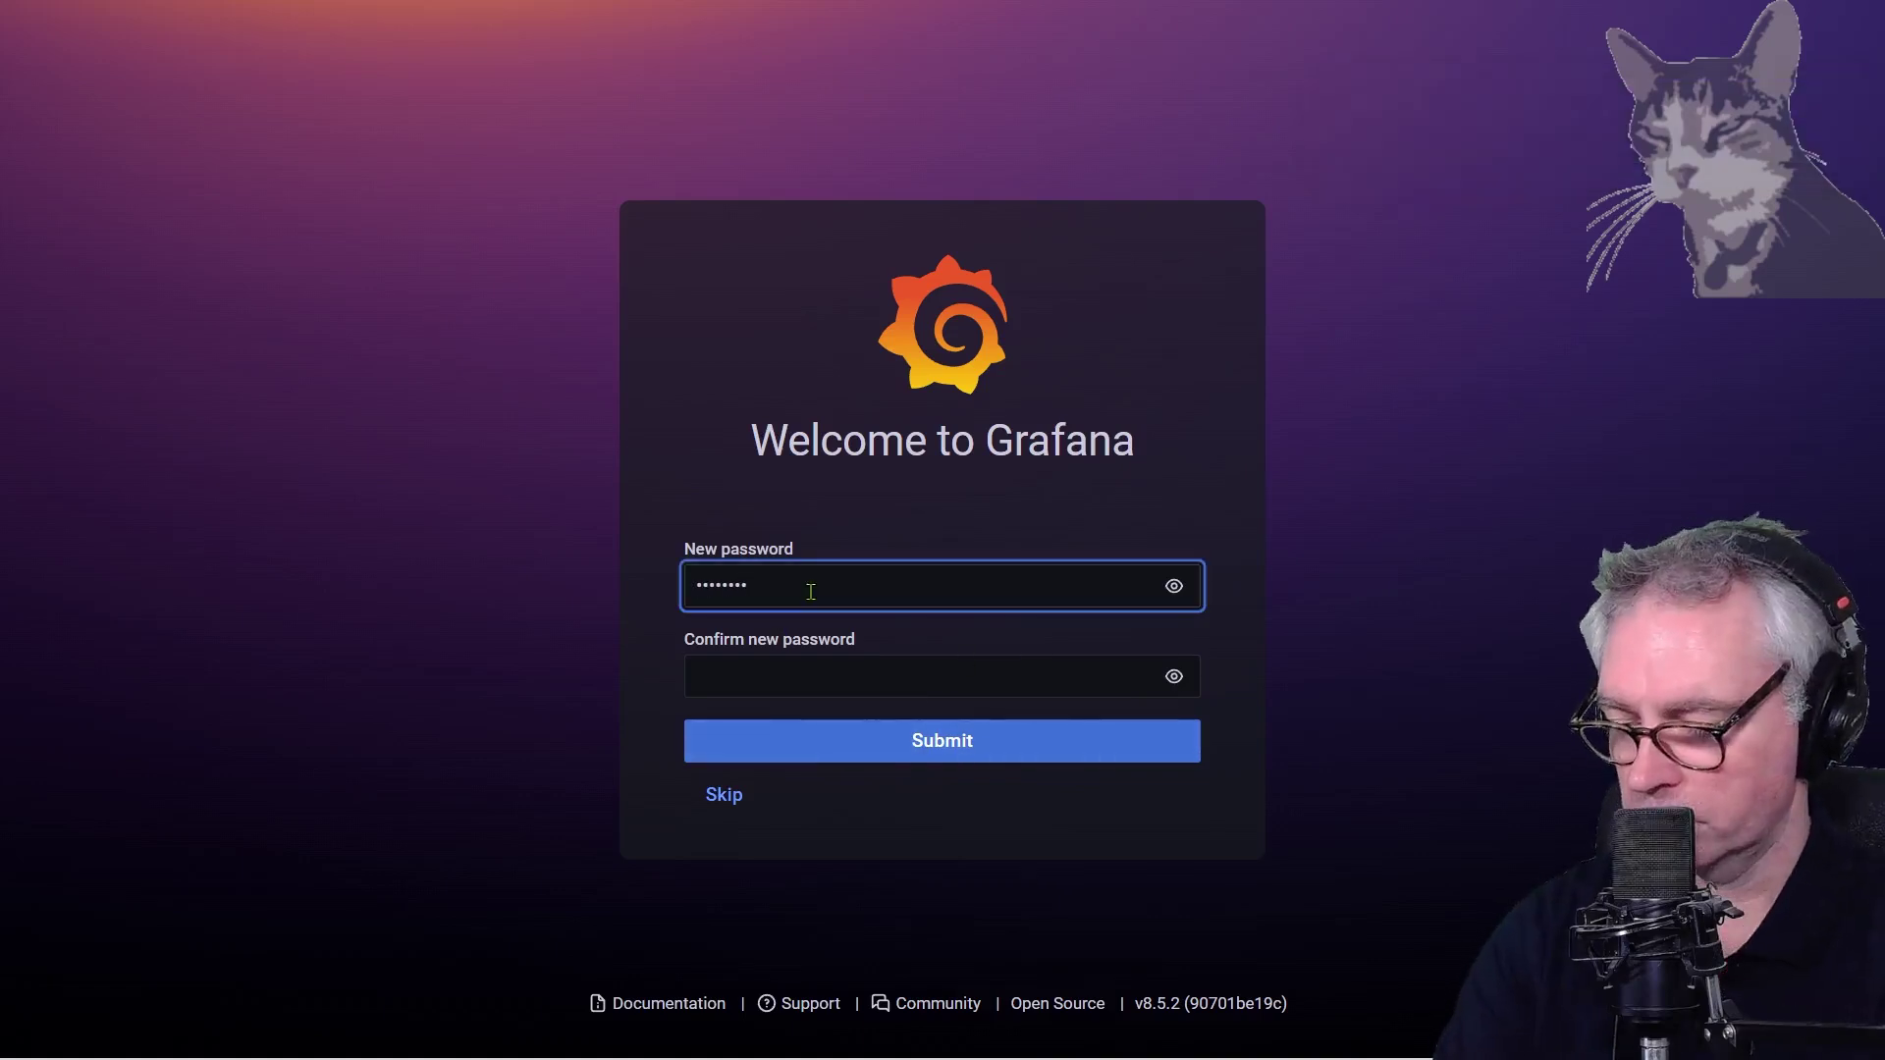
key(Tab)
key(Tab)
text(************)
click(933, 744)
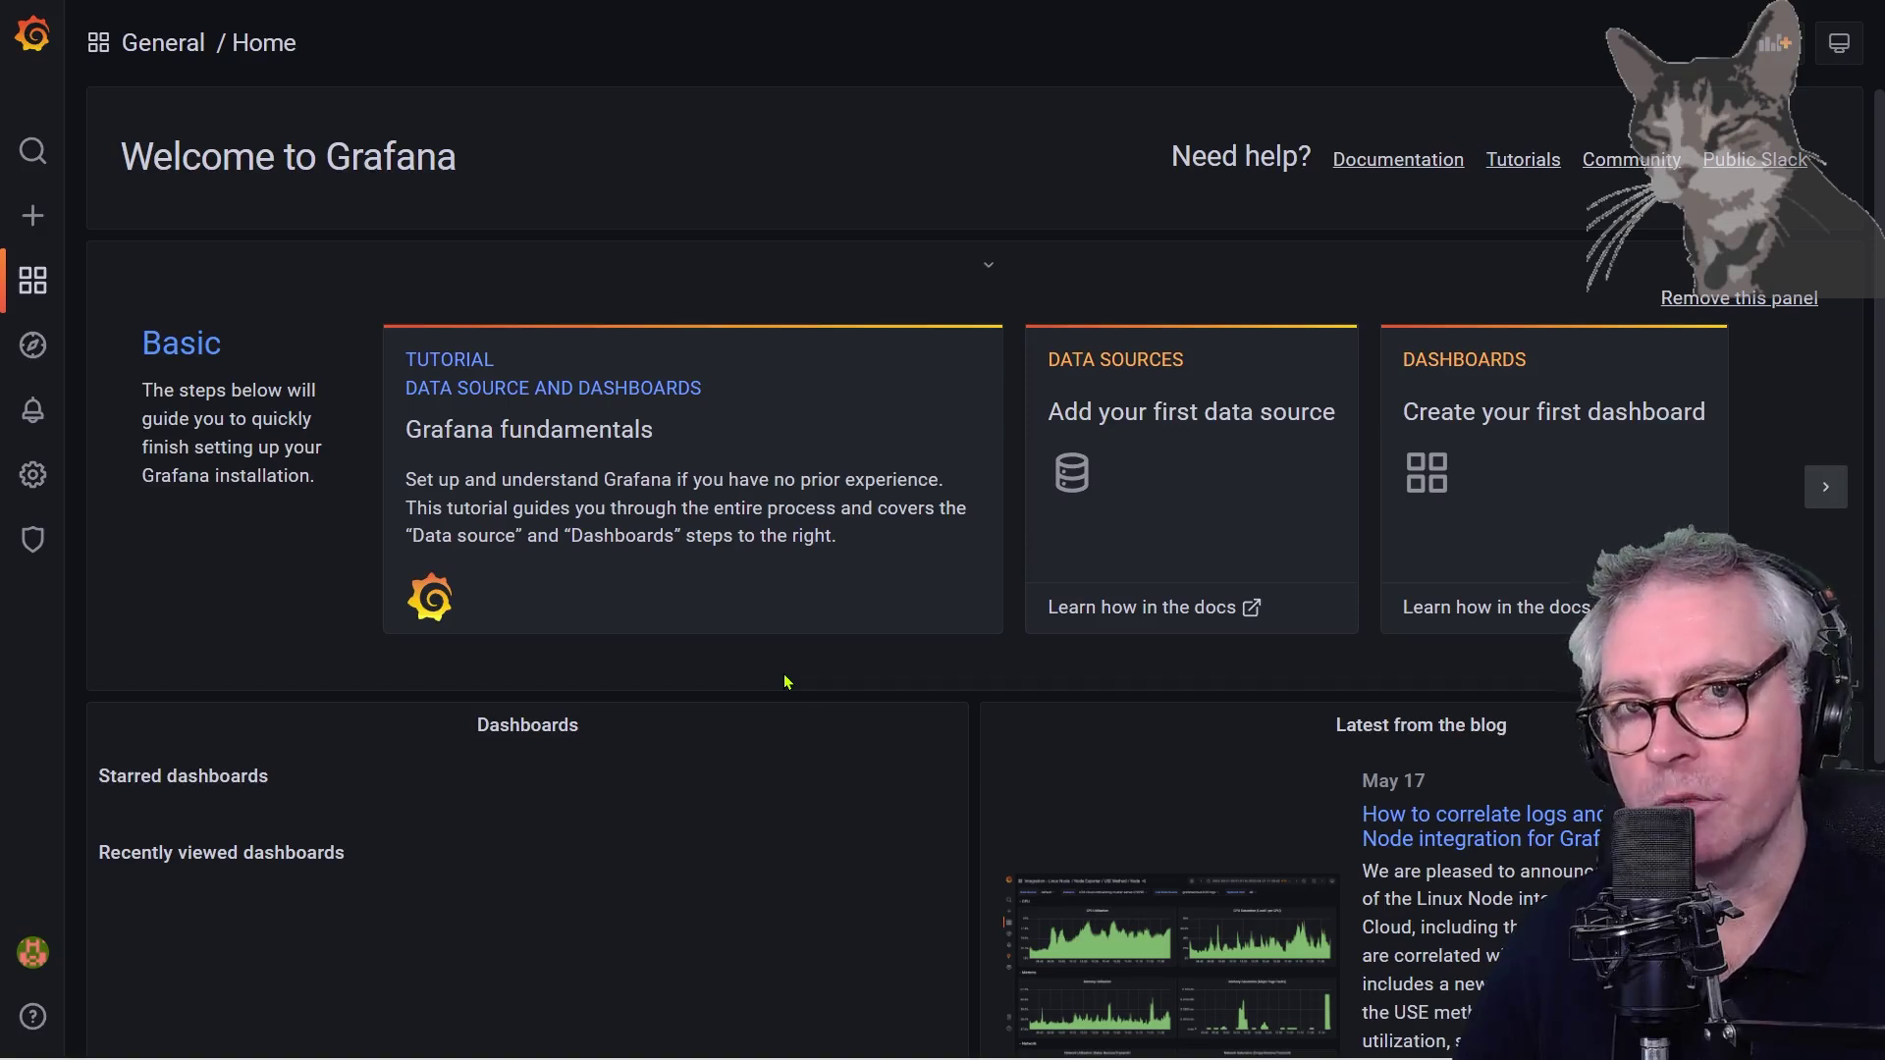
Check Add data source for a Zabbix type by filtering 'zabbi', finding none
mouse_move(33, 481)
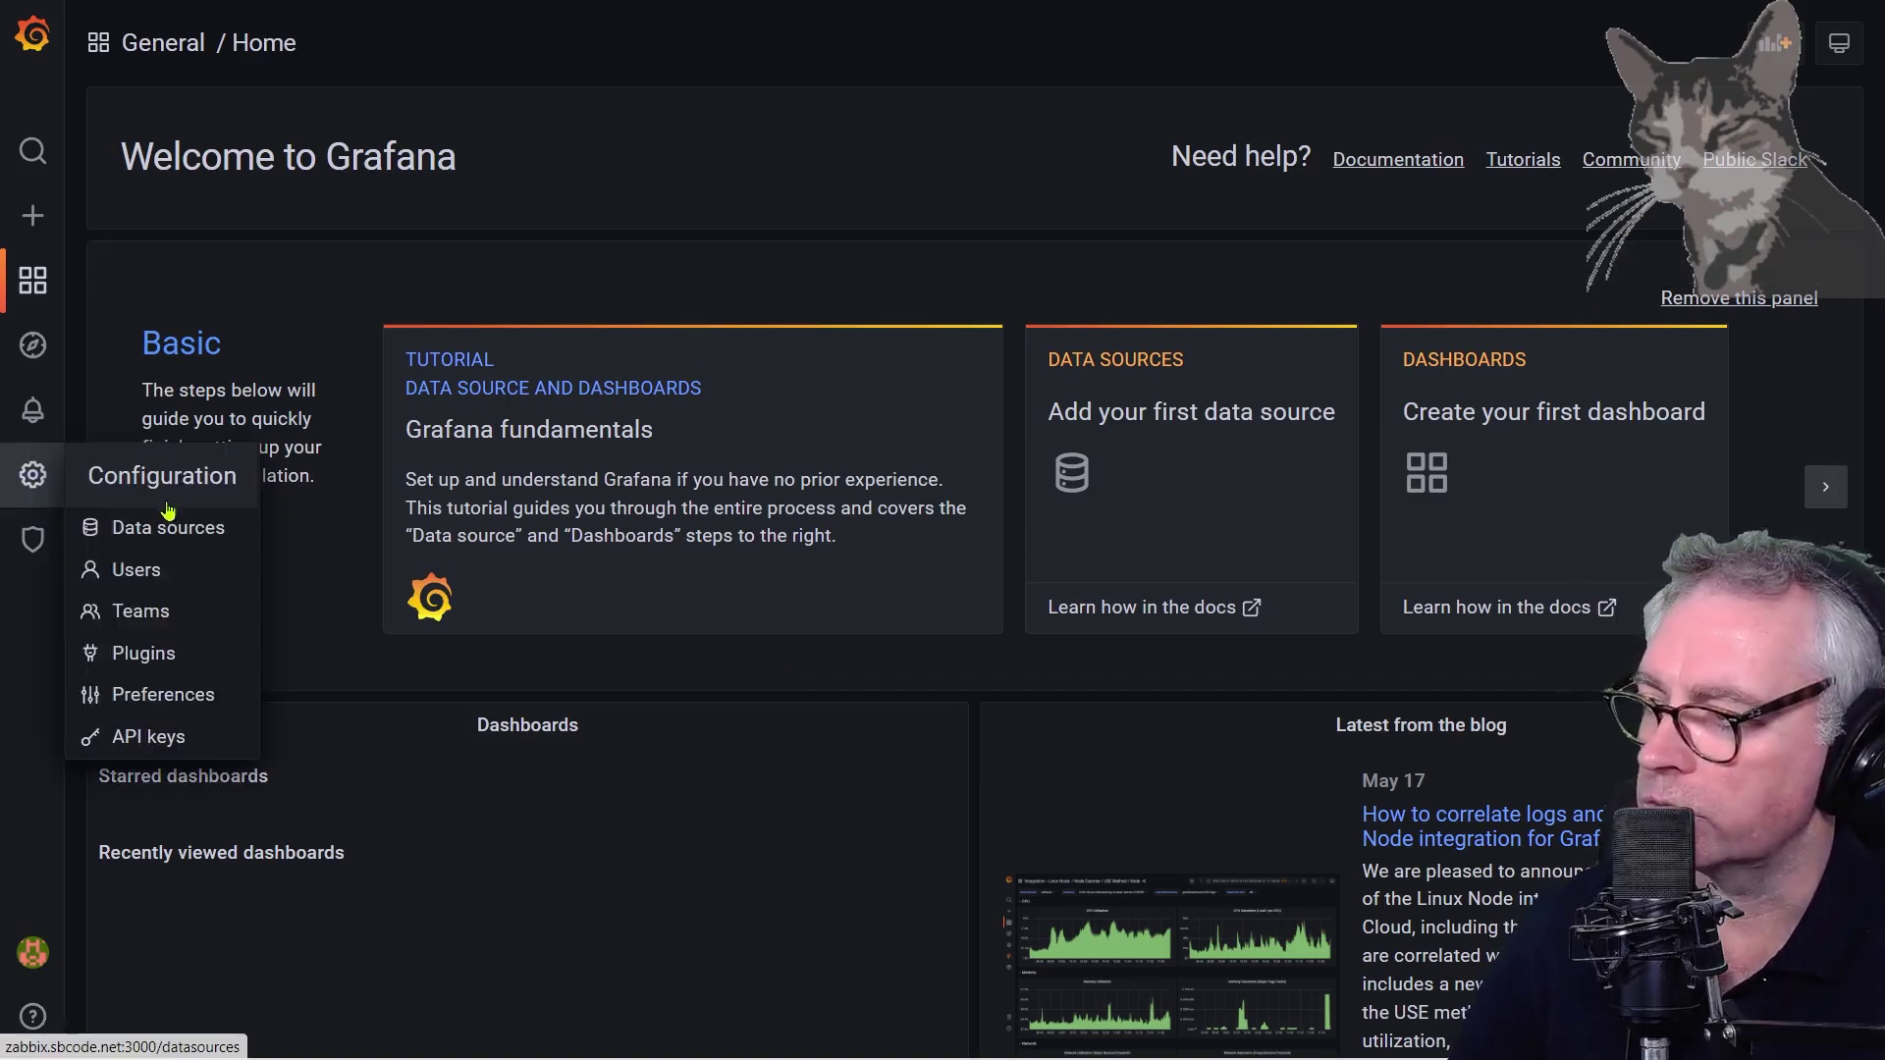
click(138, 535)
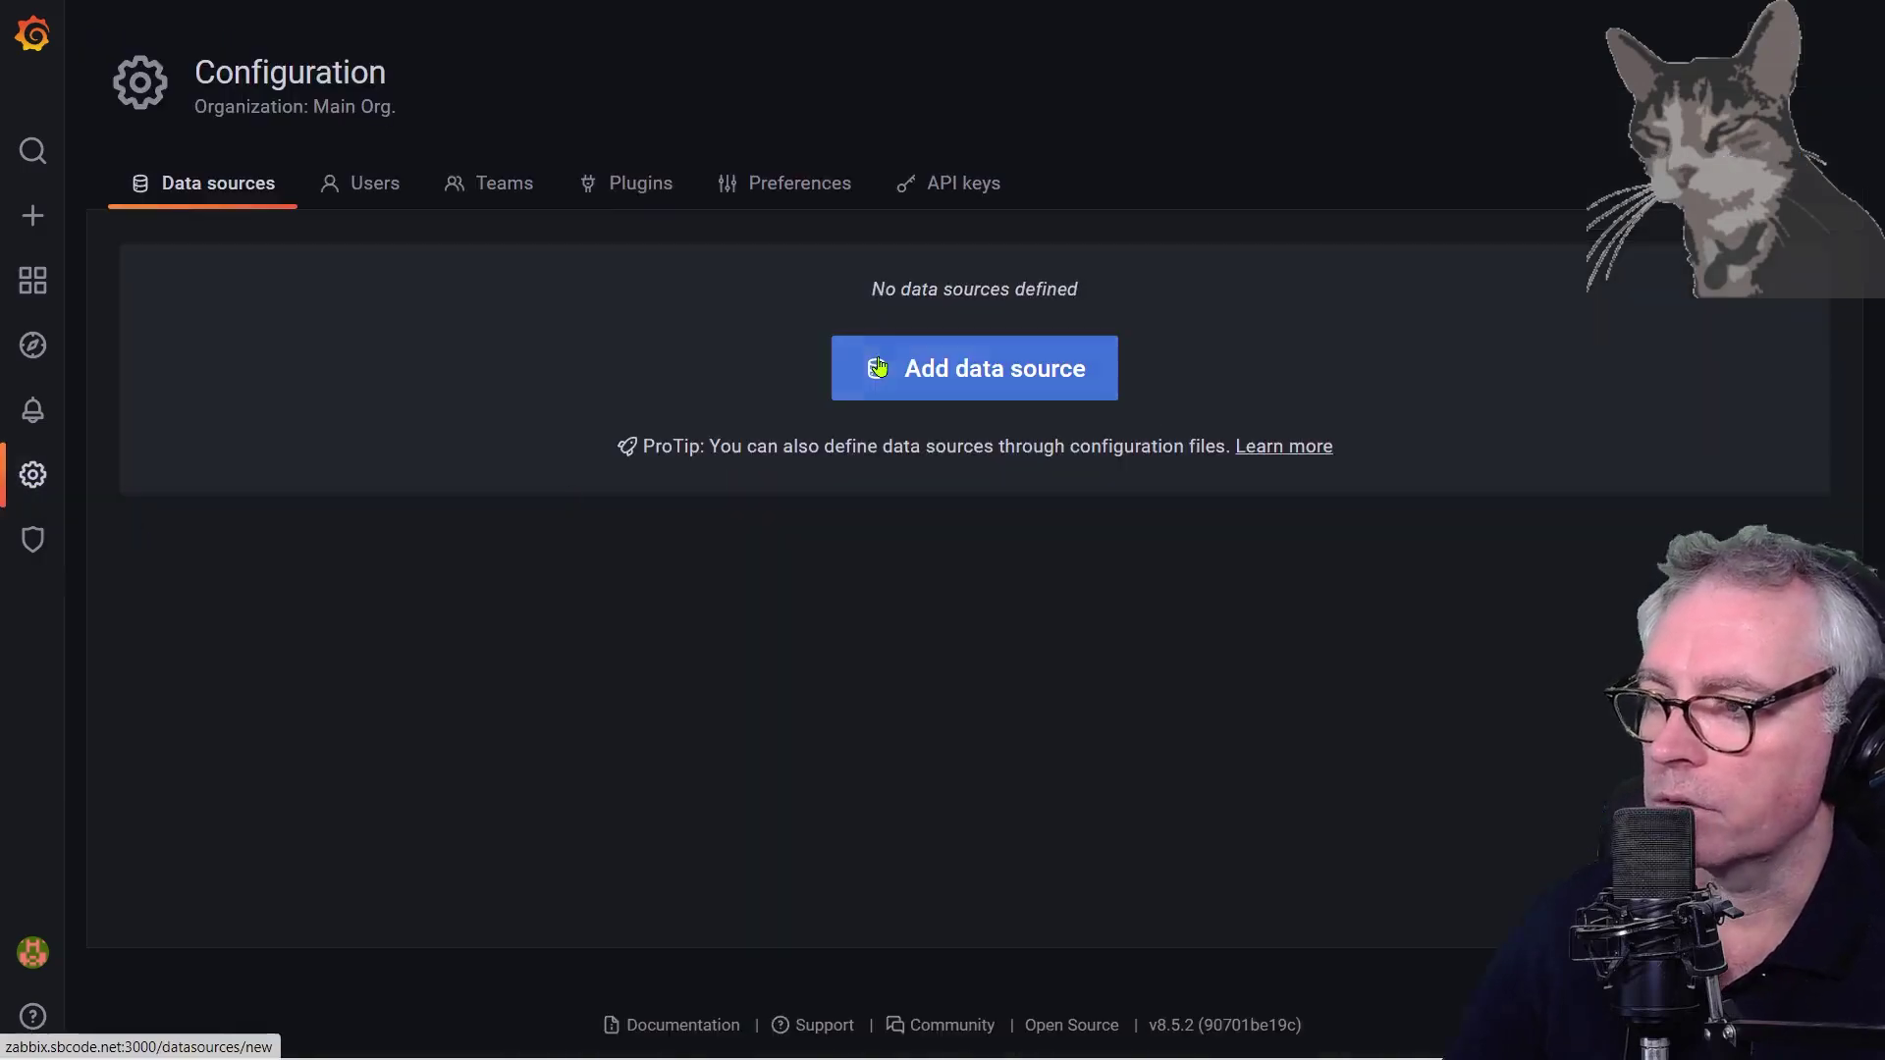
click(993, 370)
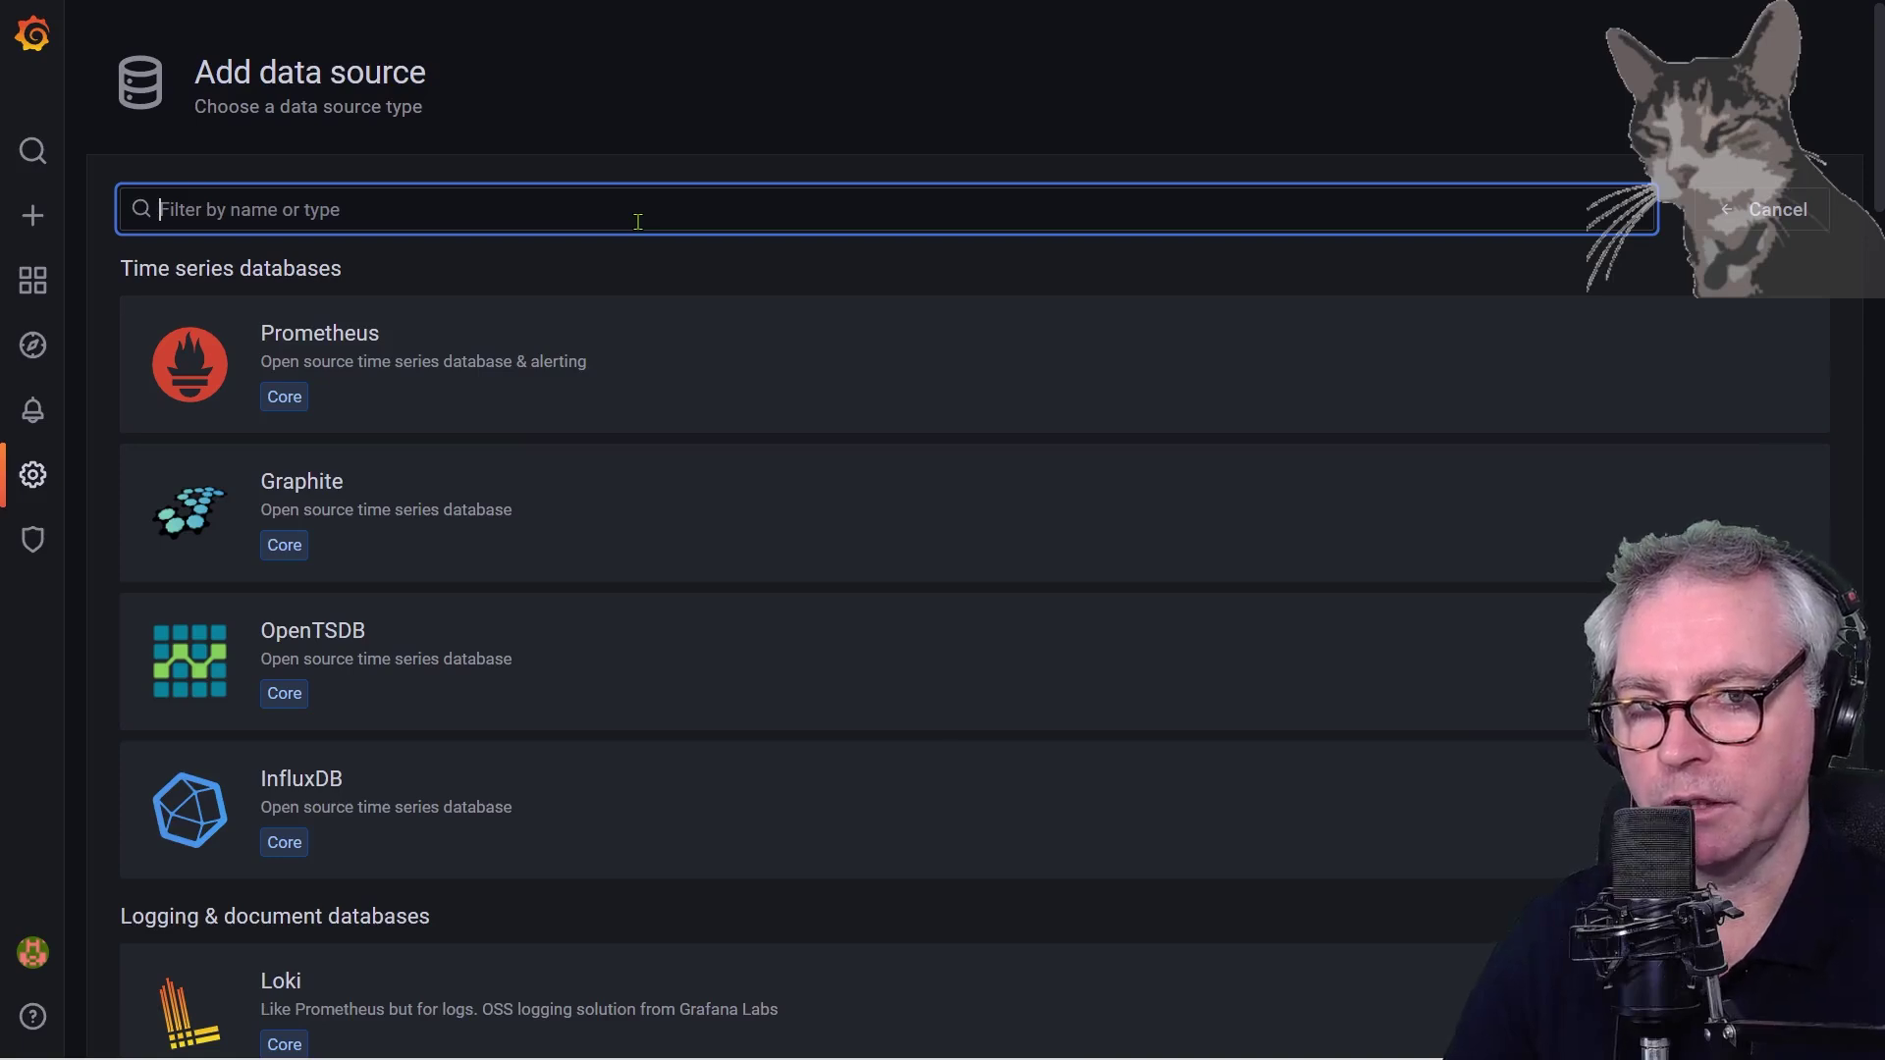
text(z)
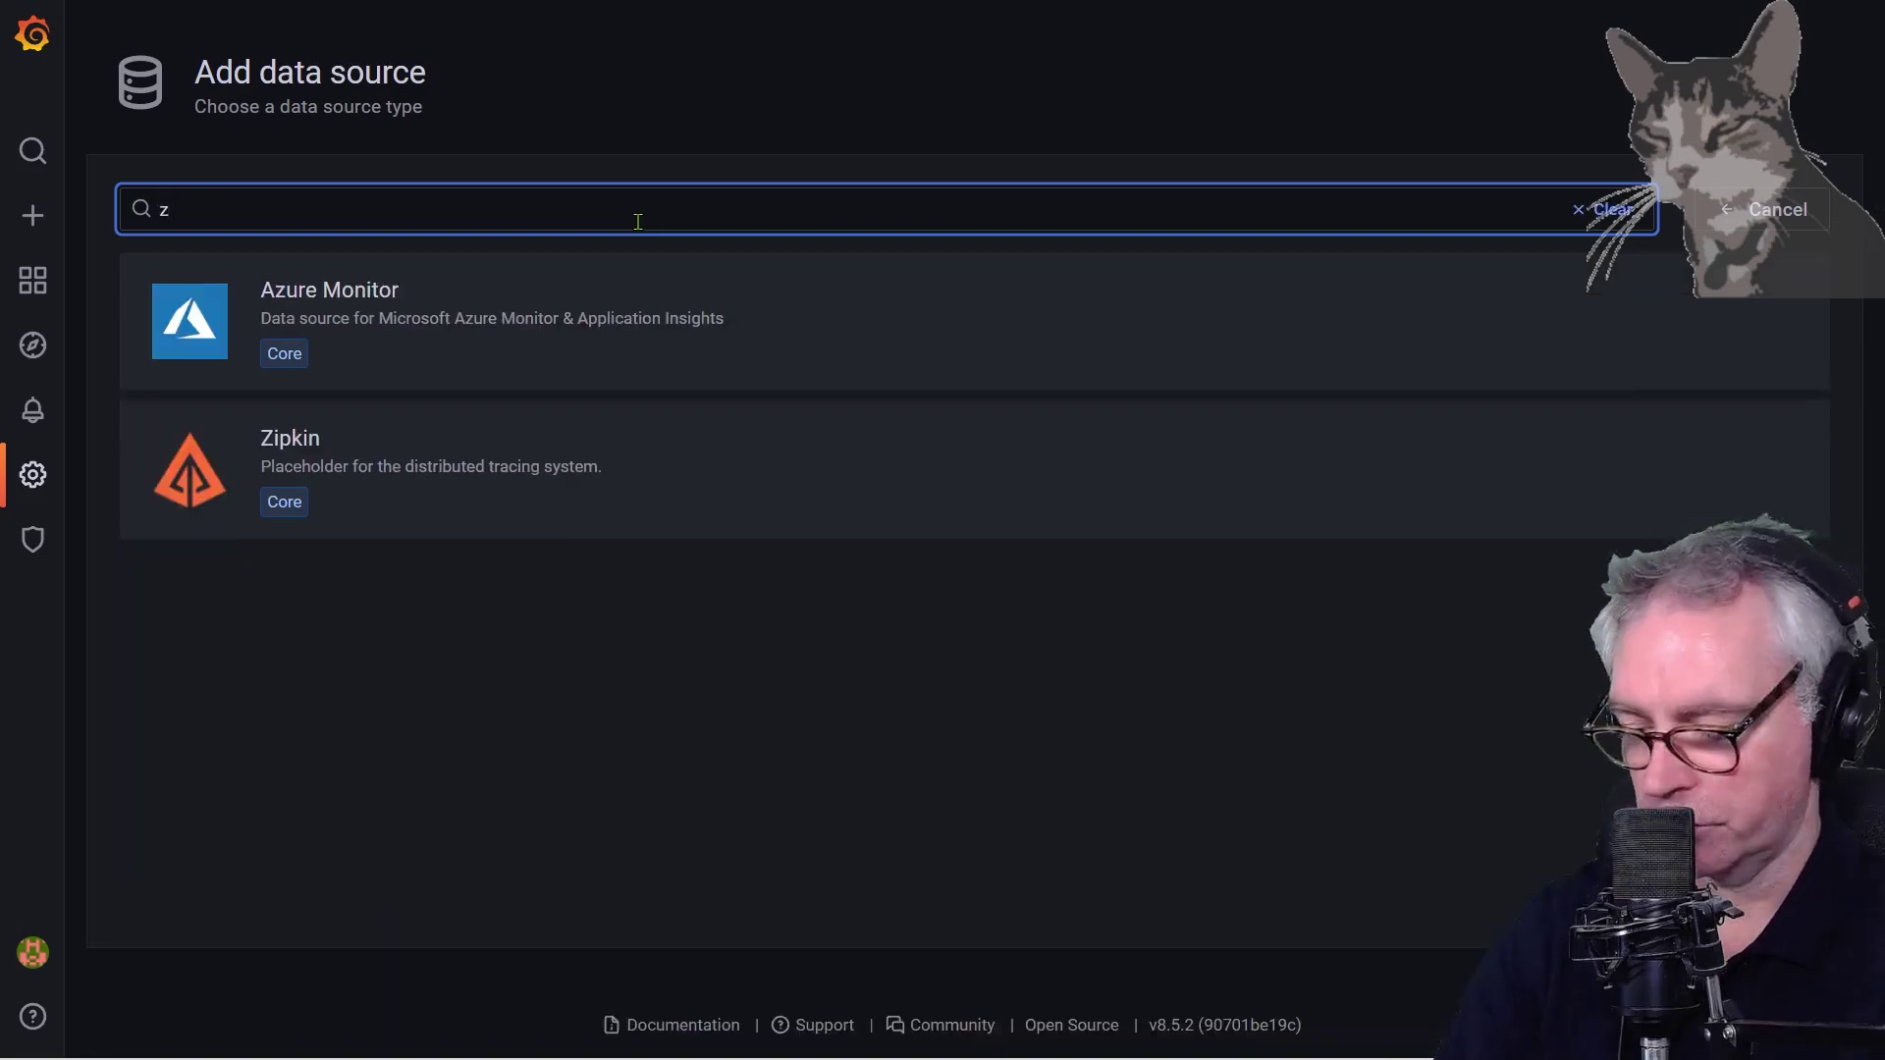
text(abbi)
key(BackSpace)
key(BackSpace)
key(BackSpace)
key(BackSpace)
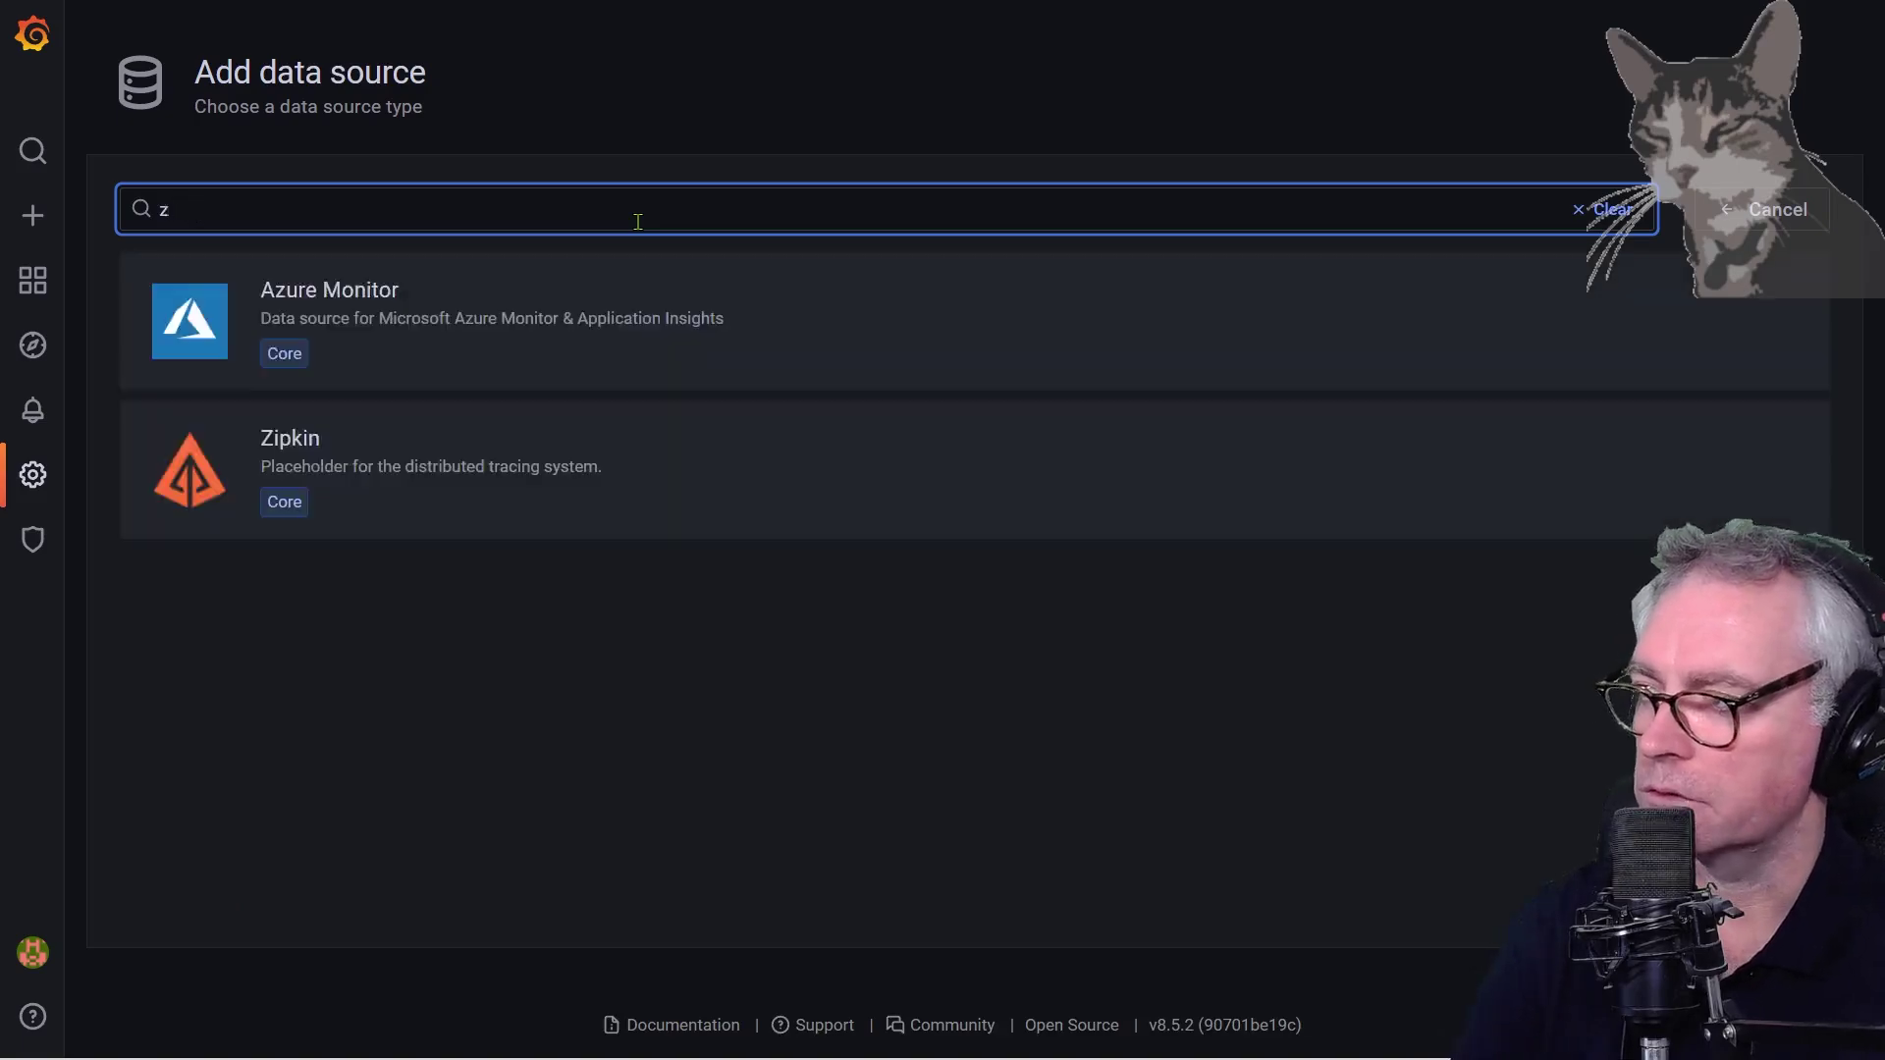
key(BackSpace)
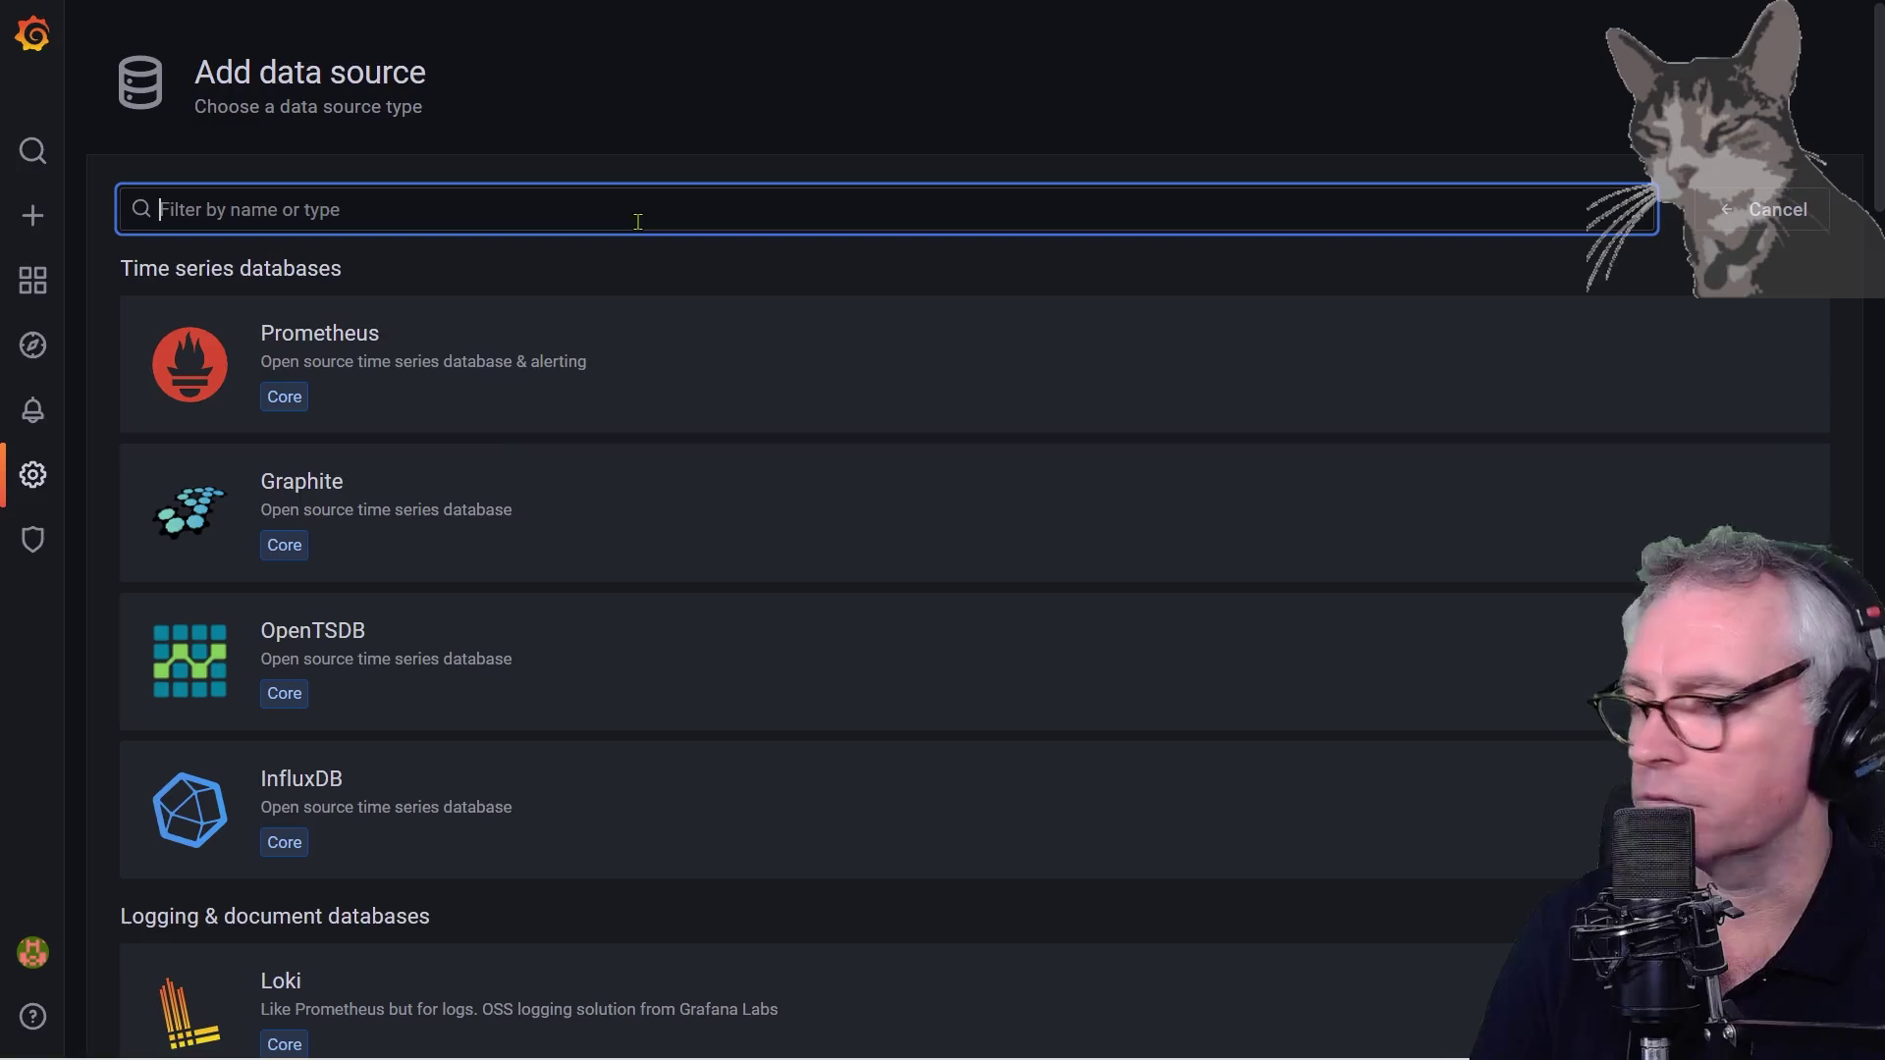
click(32, 474)
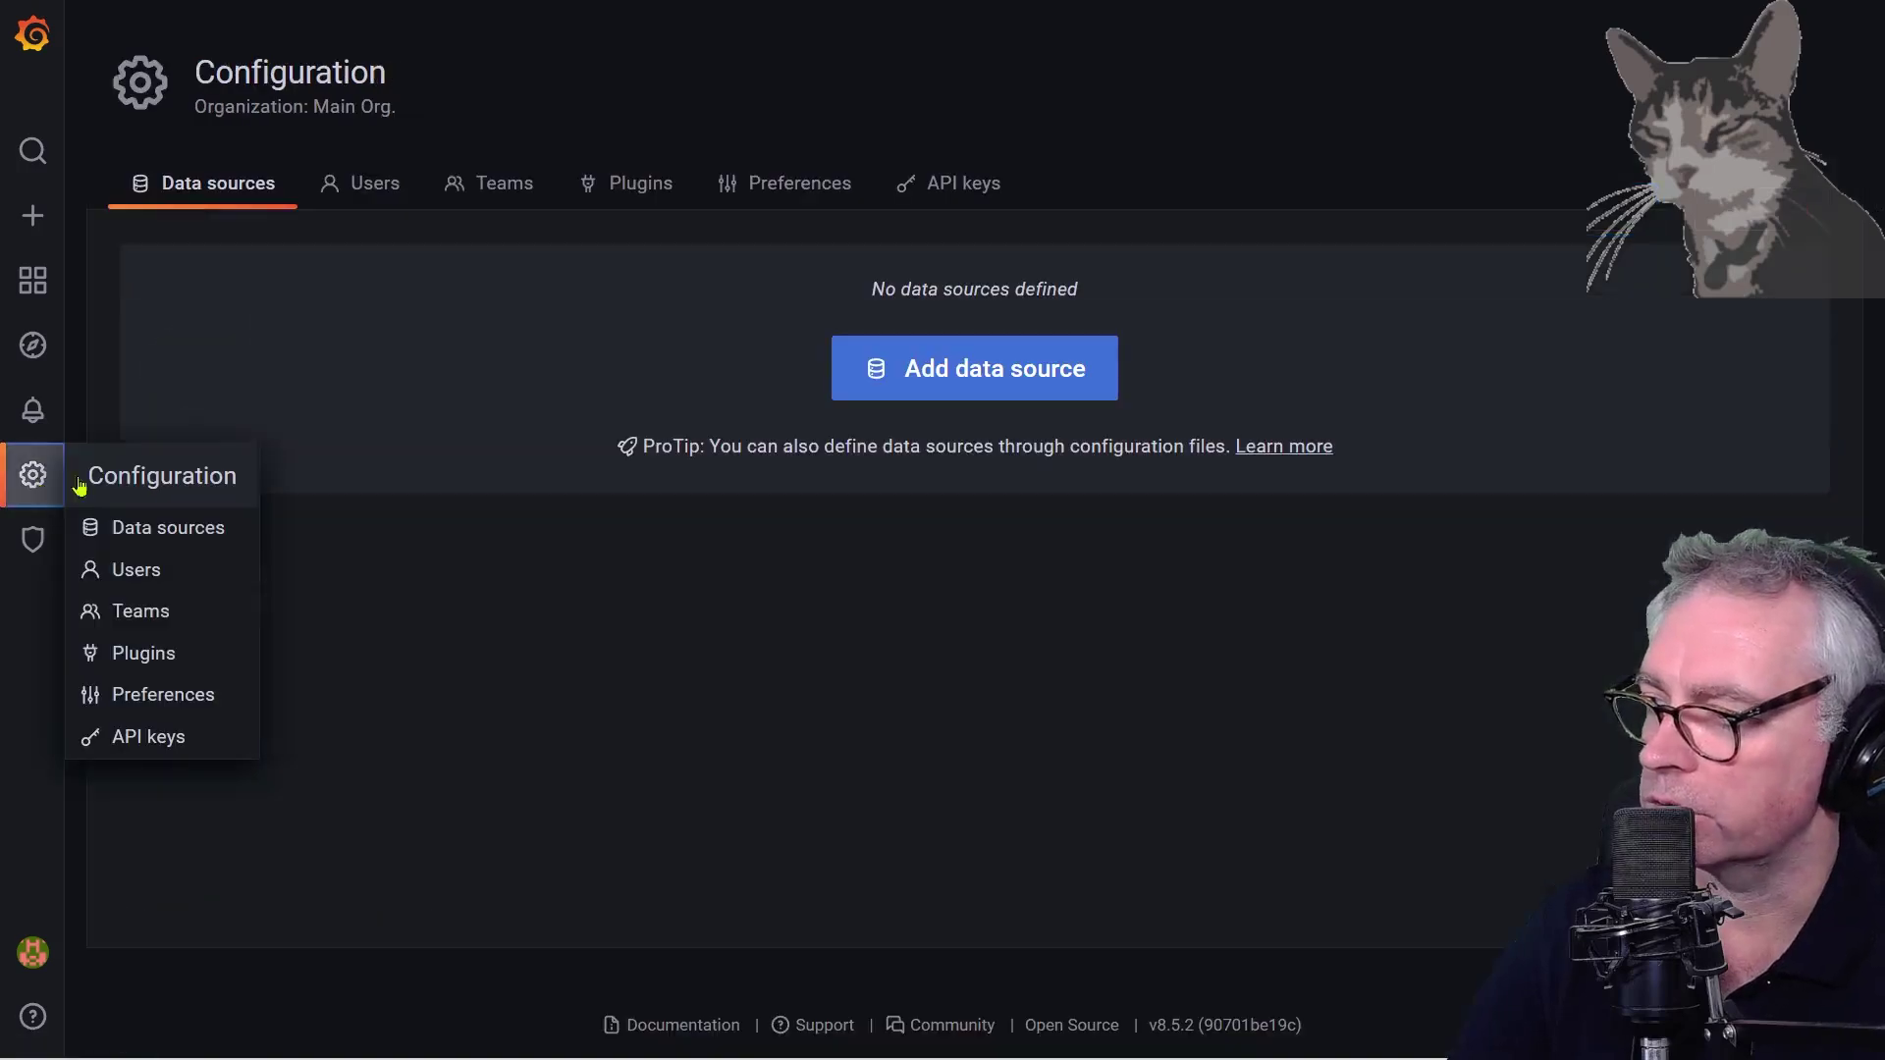
Search the plugin catalog for 'zabb', then install and enable the Zabbix plugin
click(119, 653)
click(388, 271)
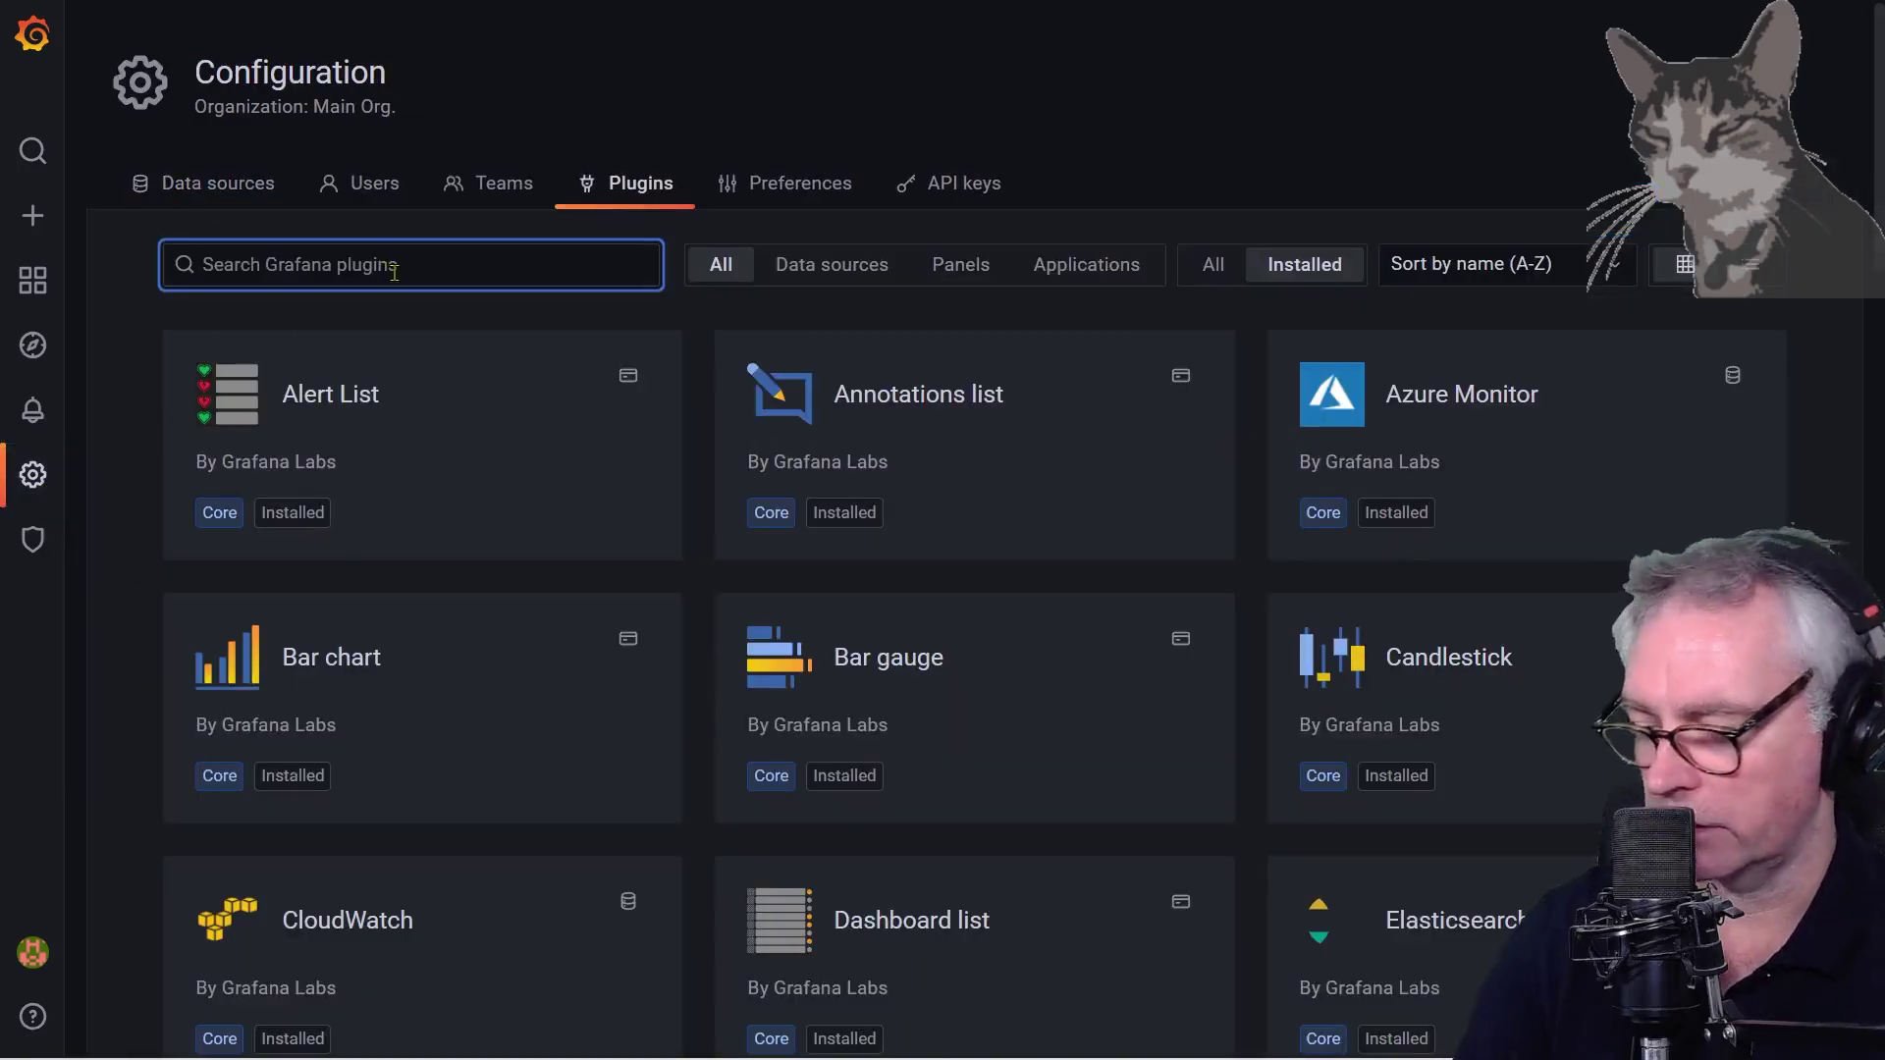
text(zabb)
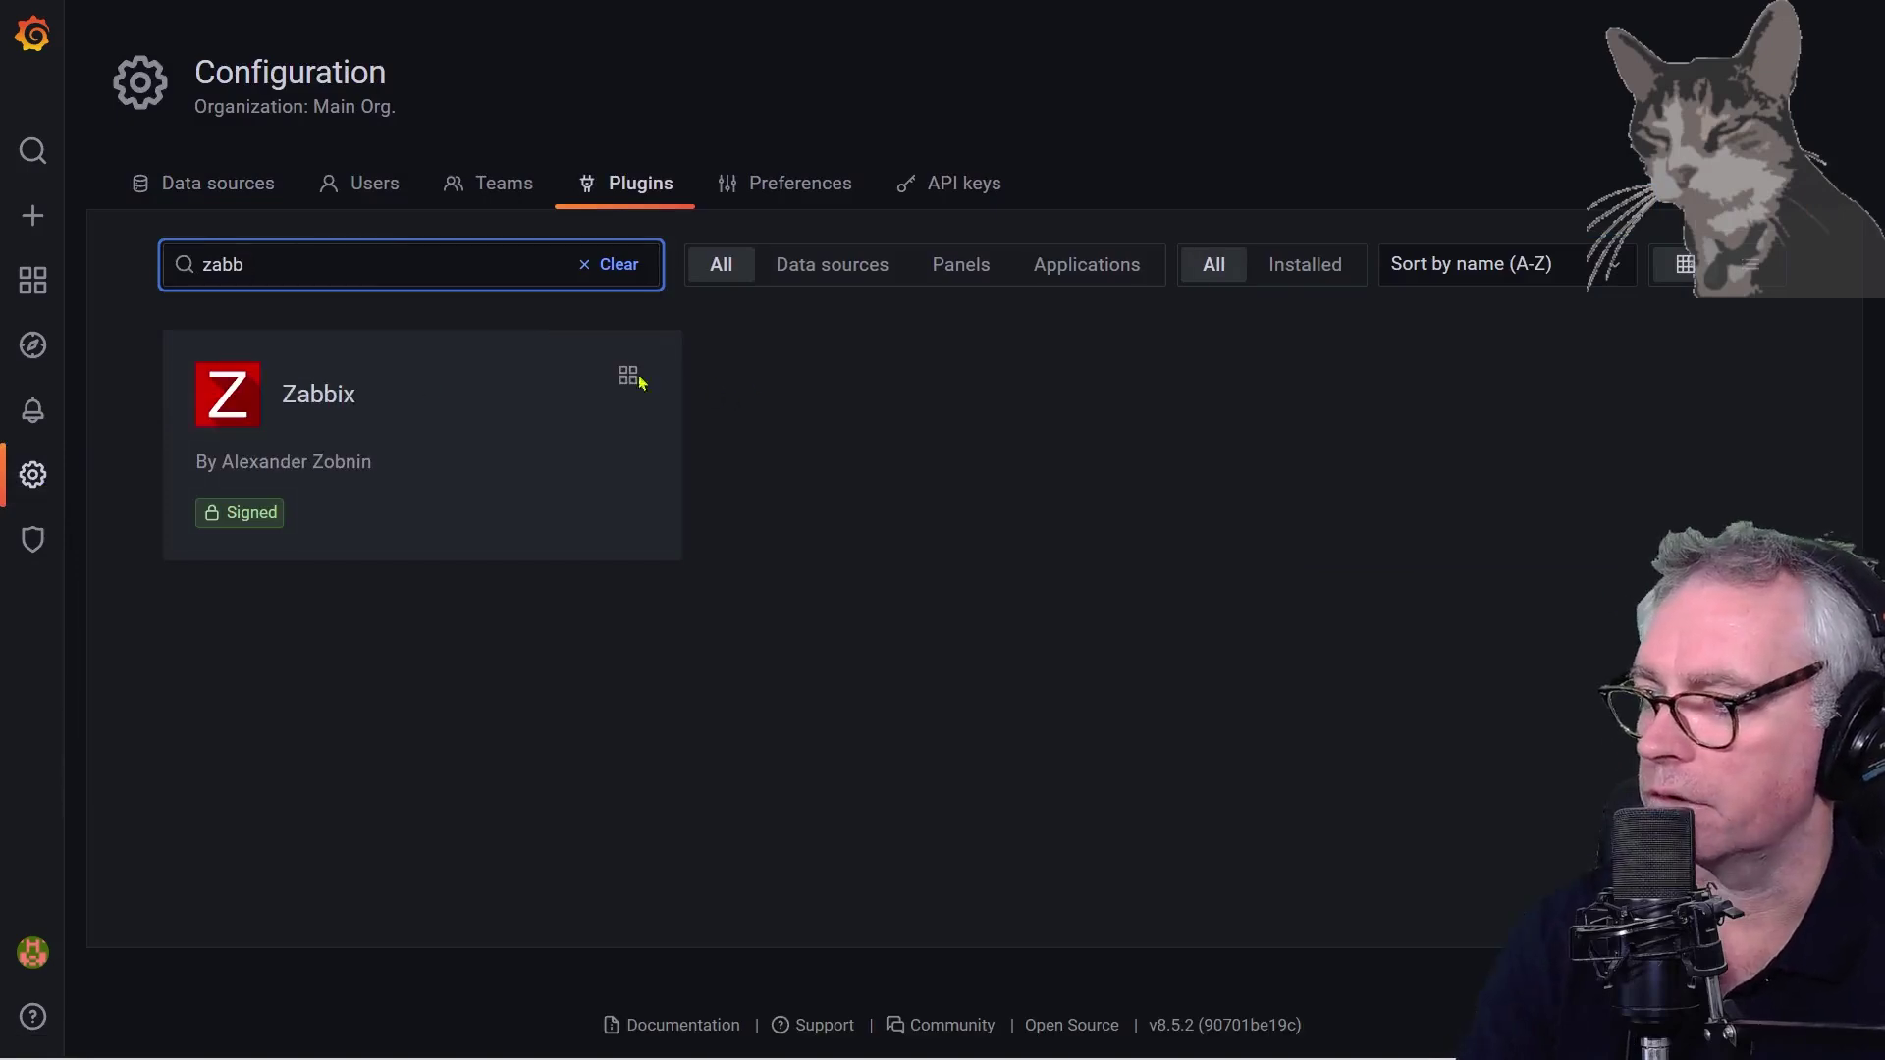
click(232, 399)
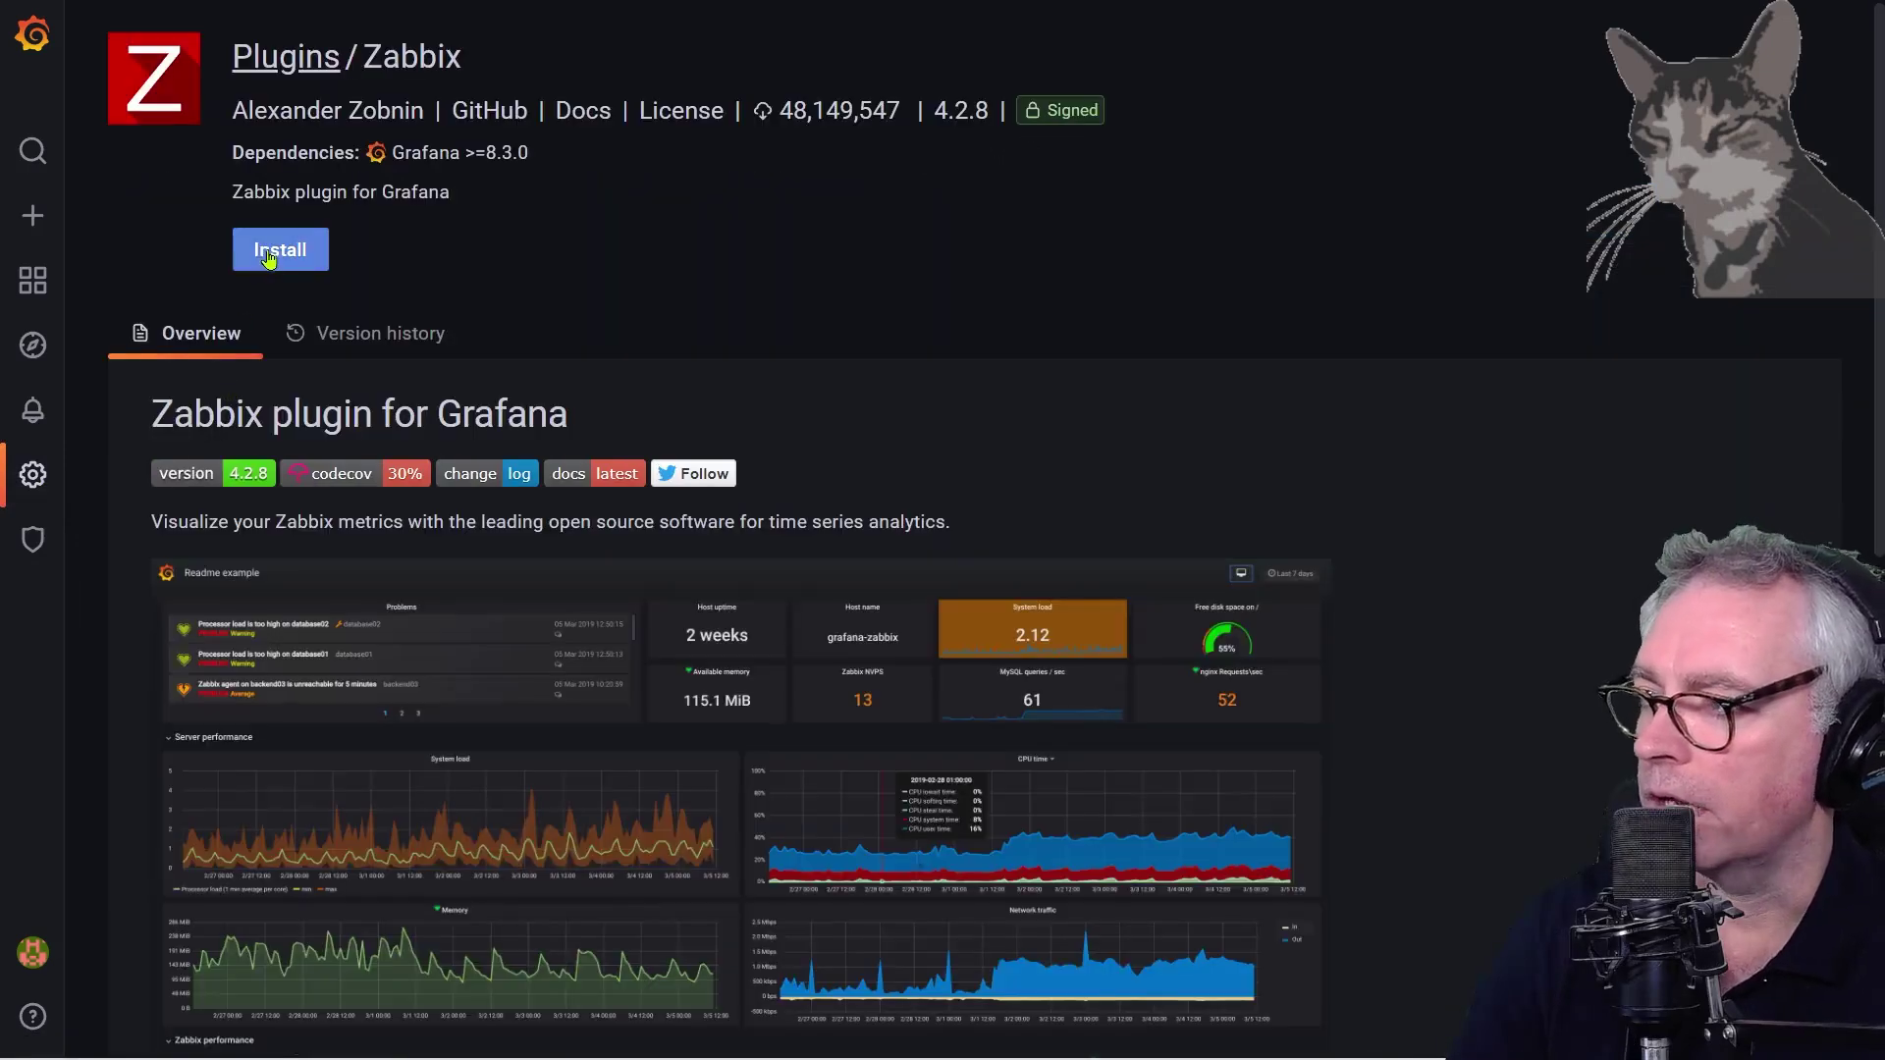
click(266, 257)
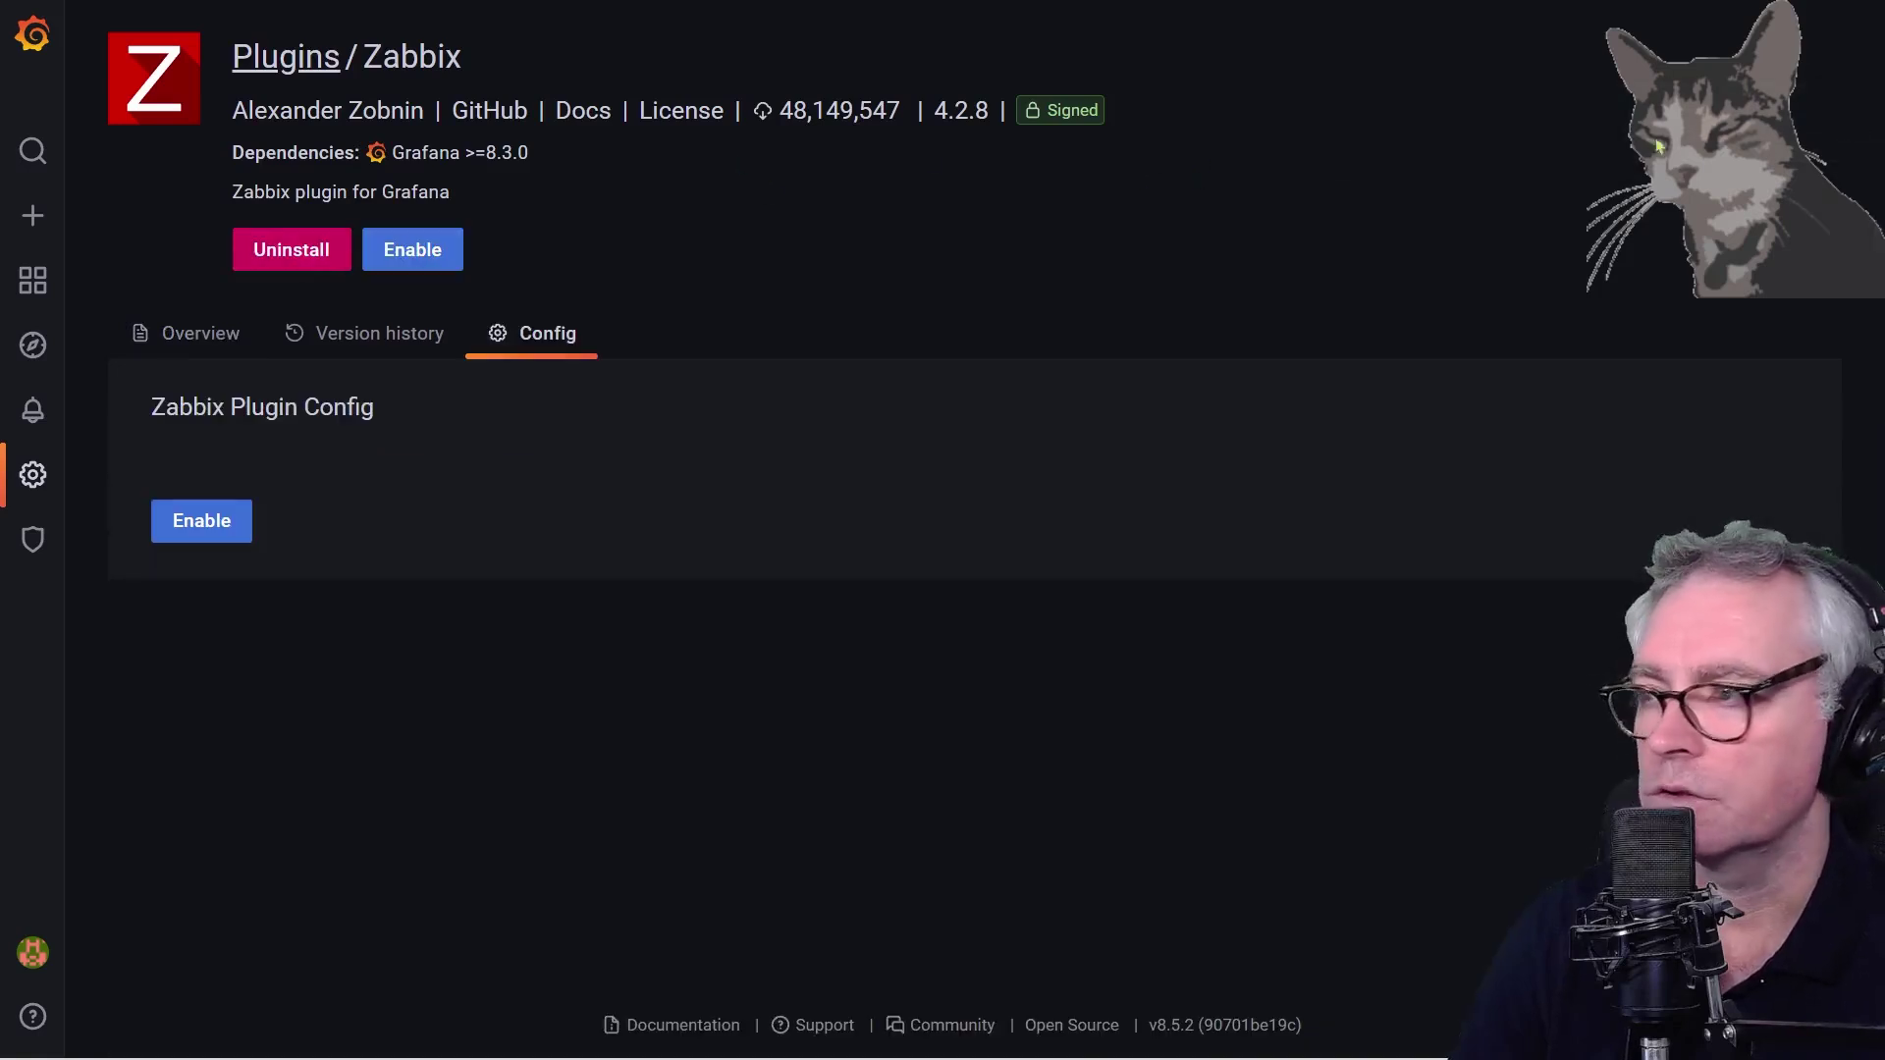
click(197, 527)
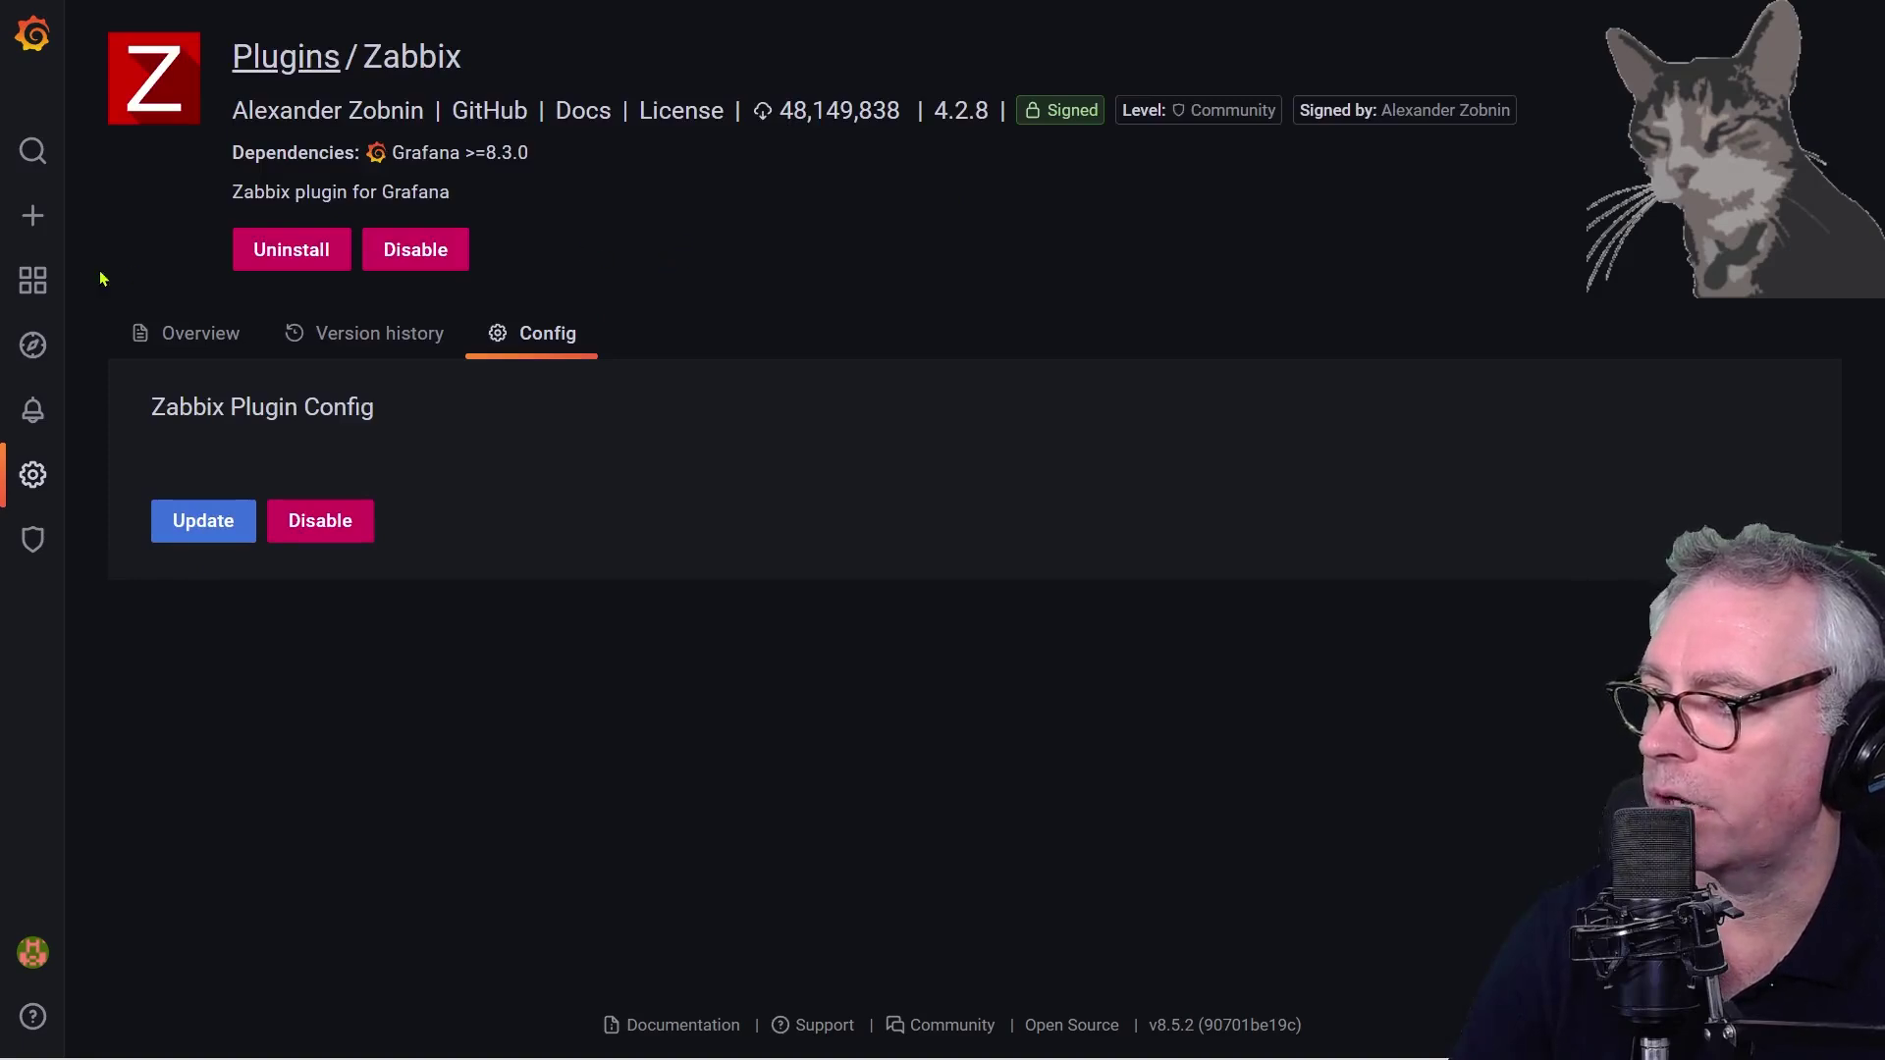
mouse_move(33, 474)
click(162, 528)
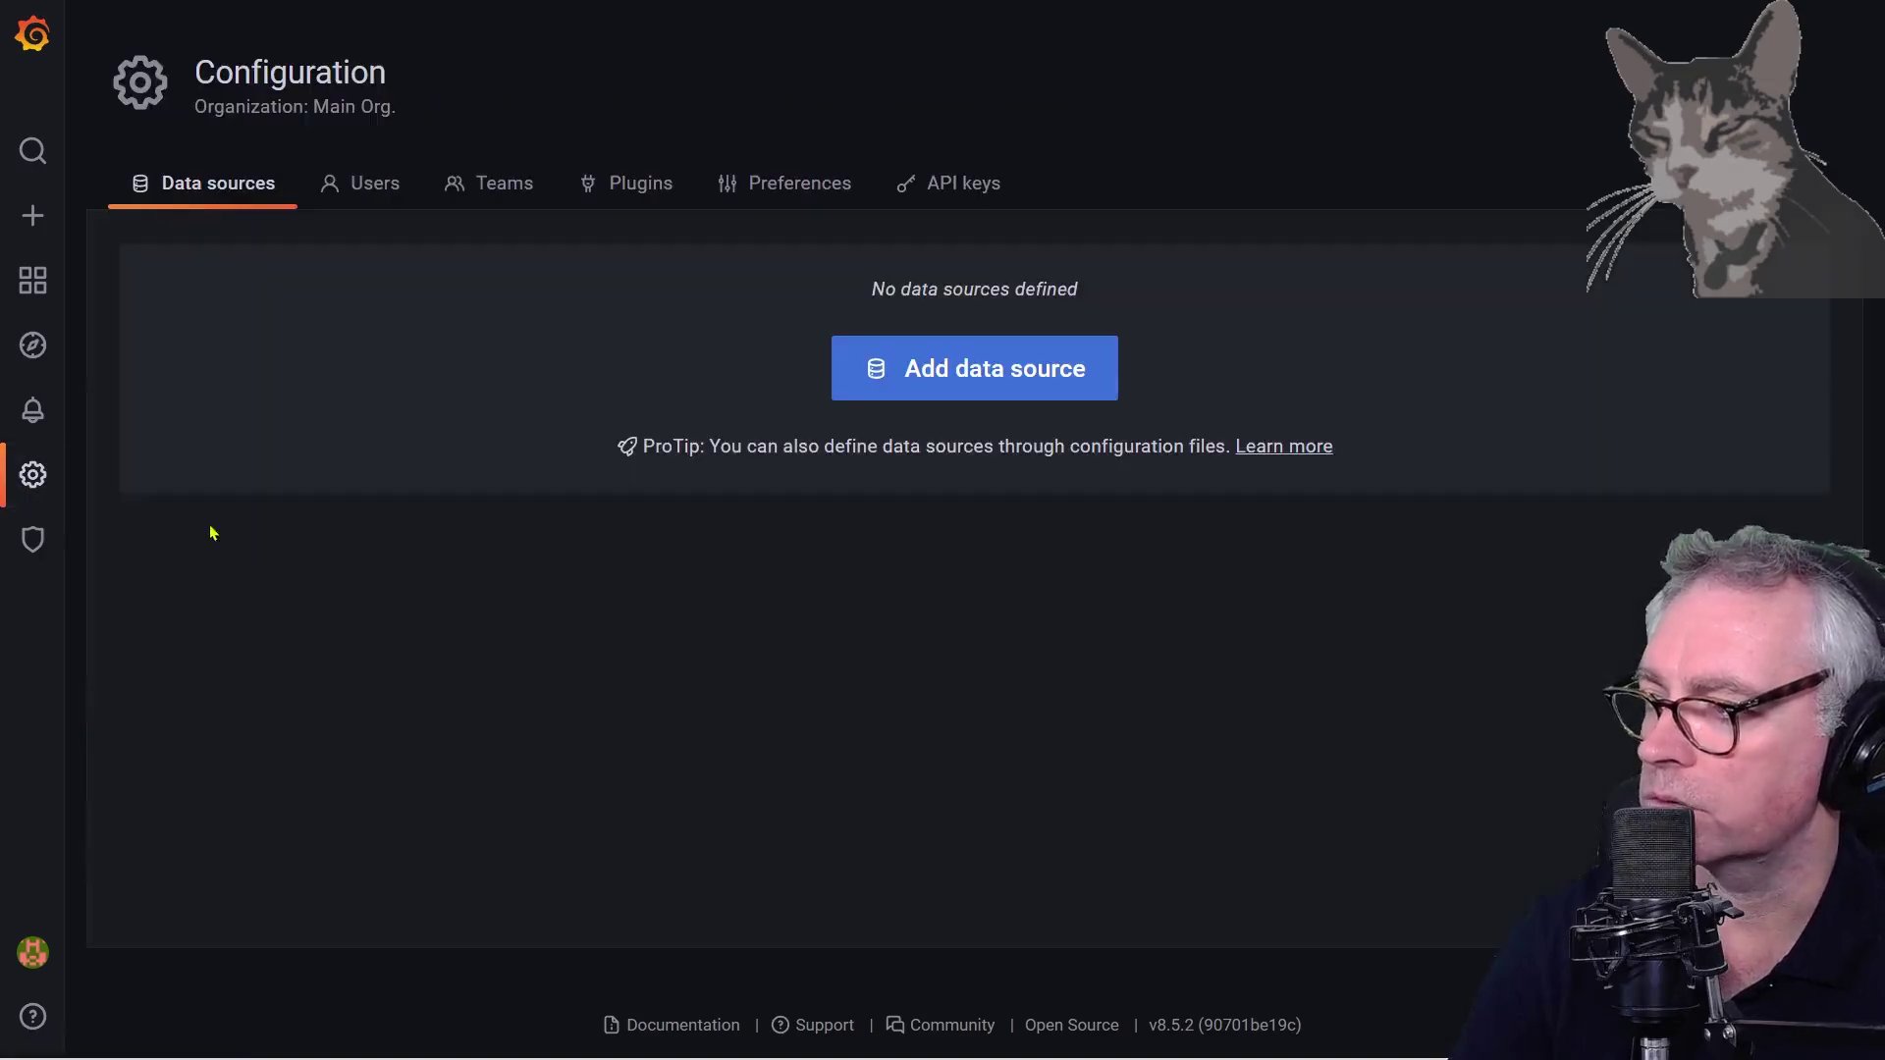
Add a new data source of type Zabbix
click(991, 375)
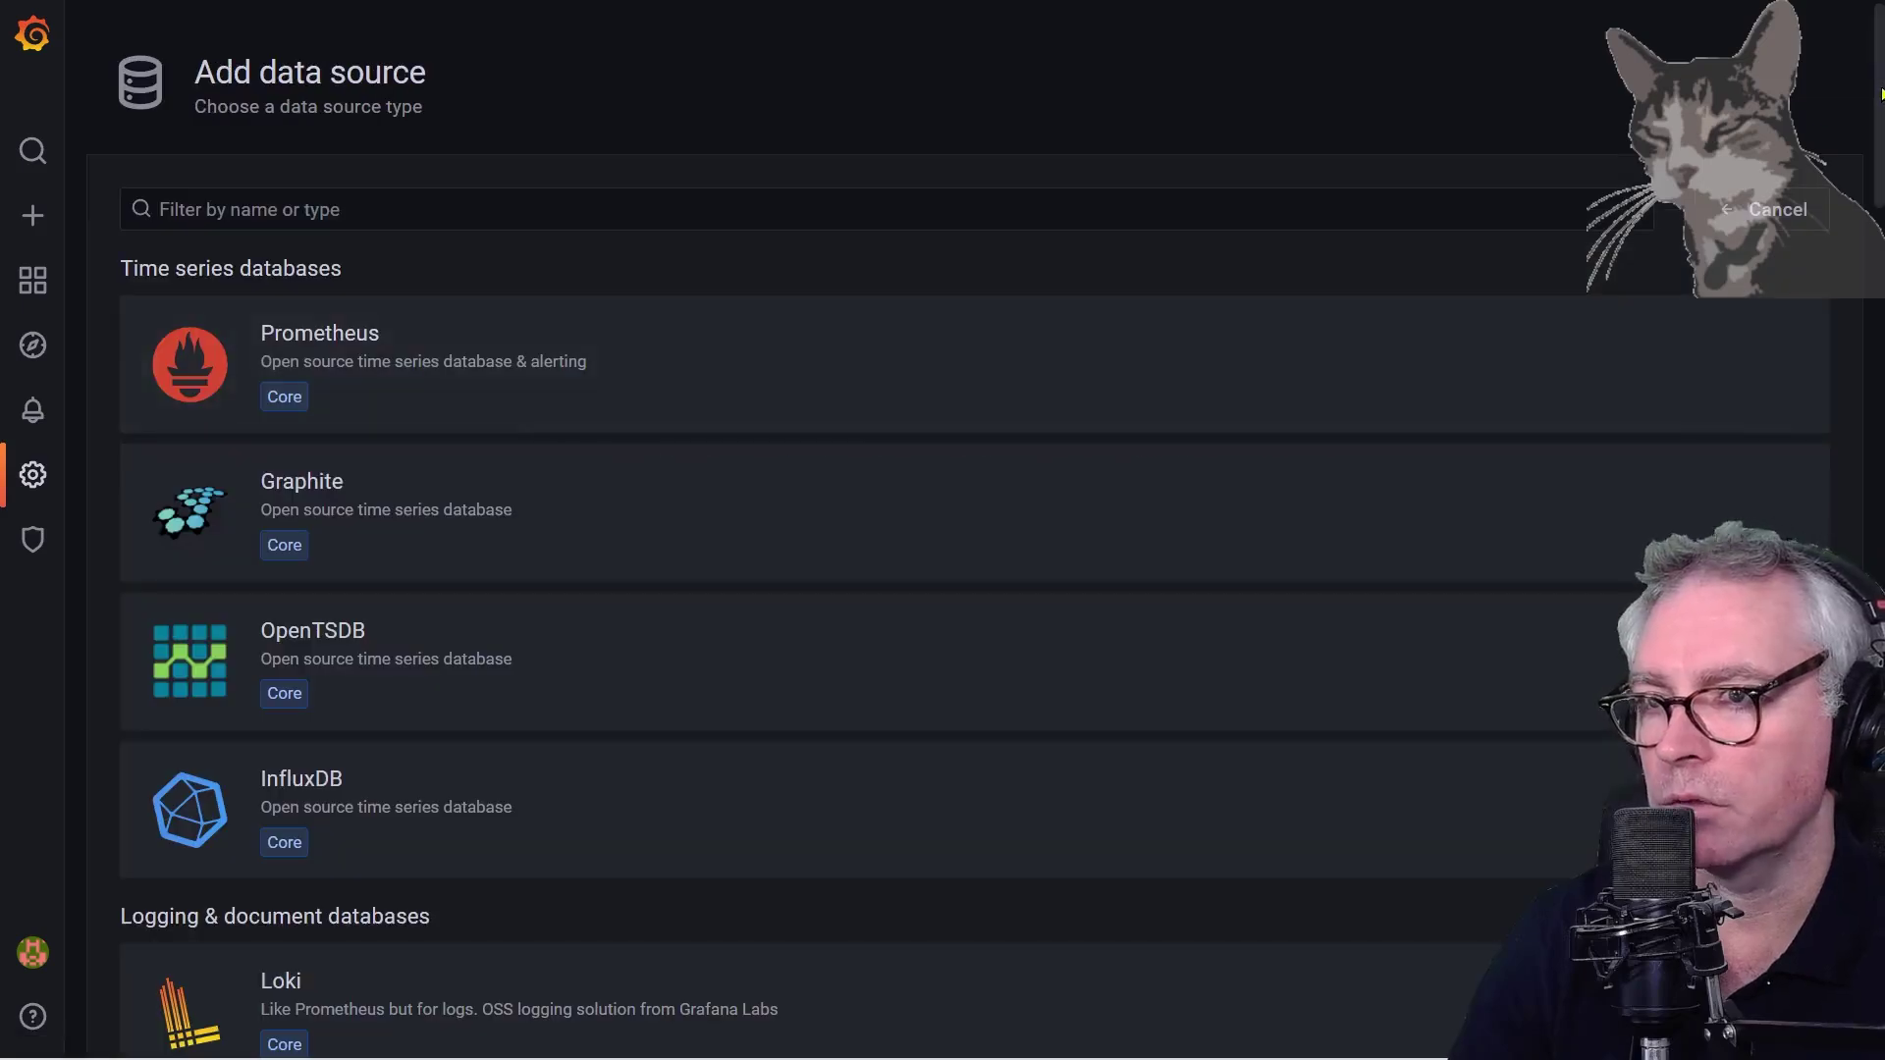
drag(1875, 125, 1868, 746)
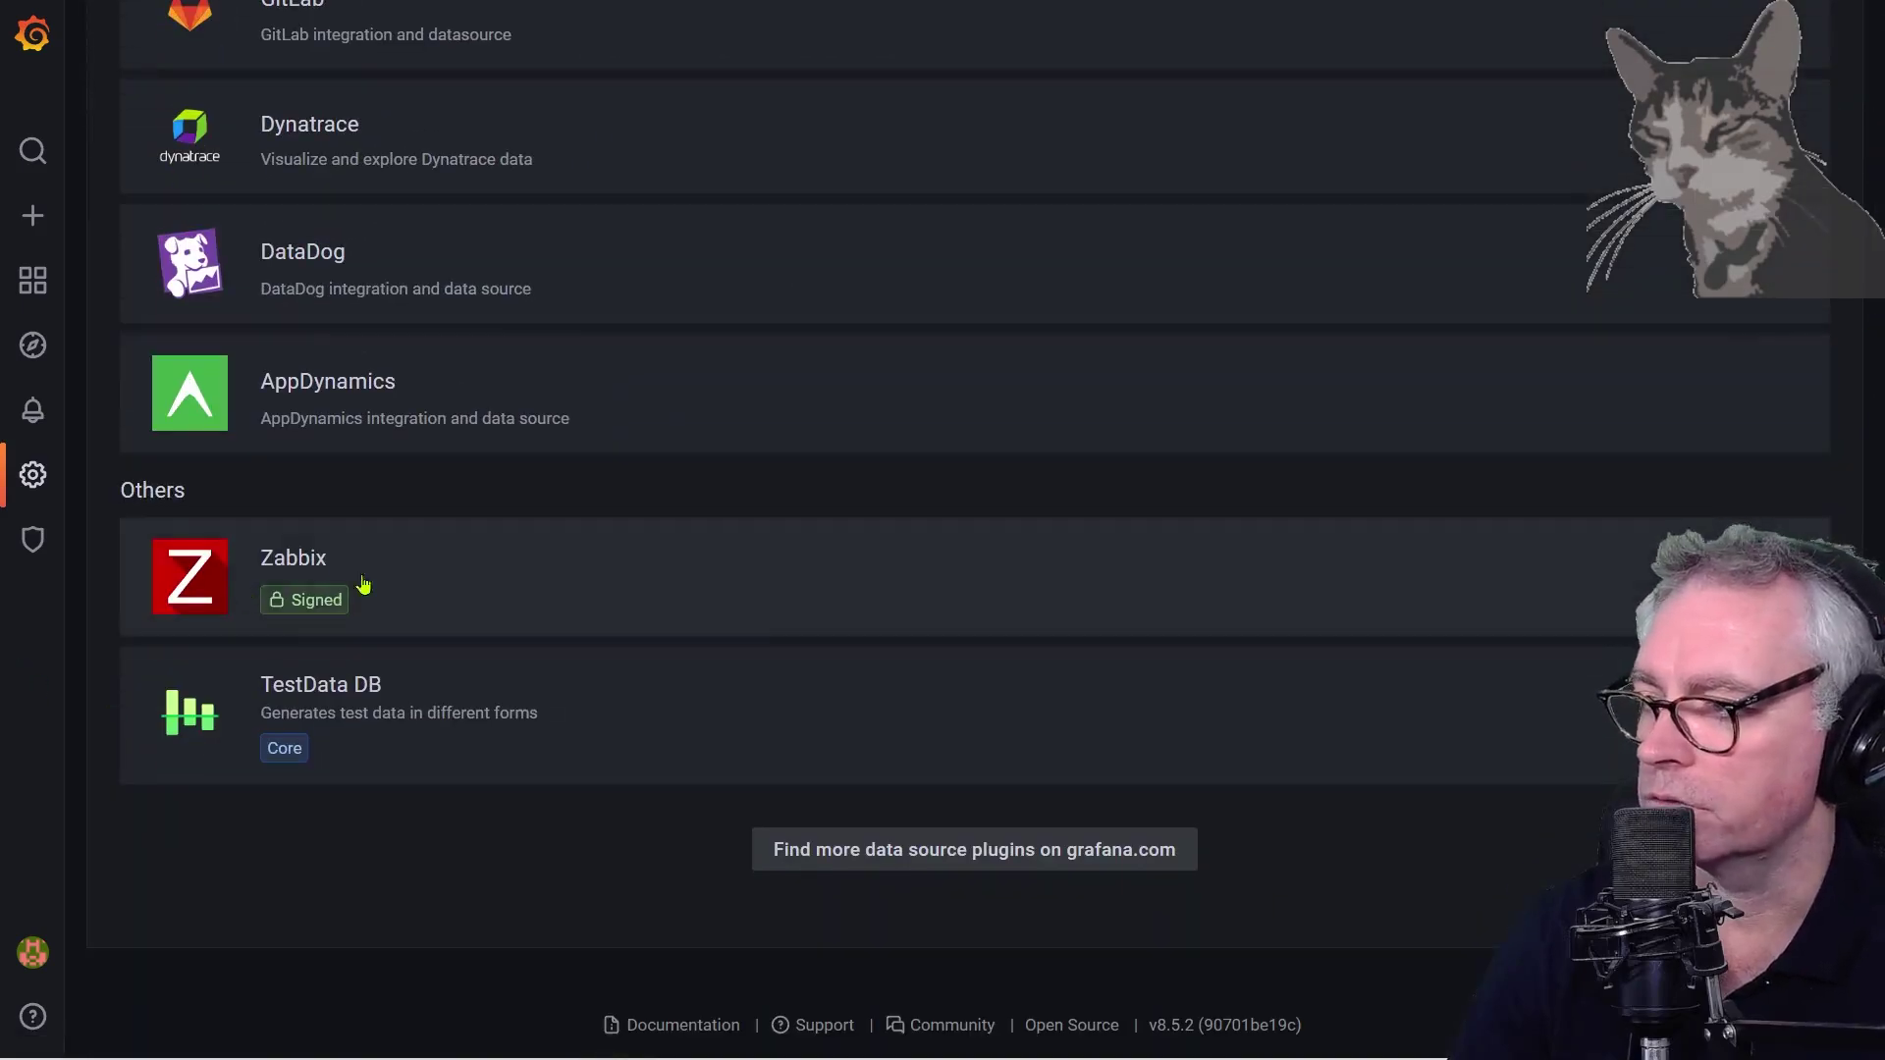
click(295, 557)
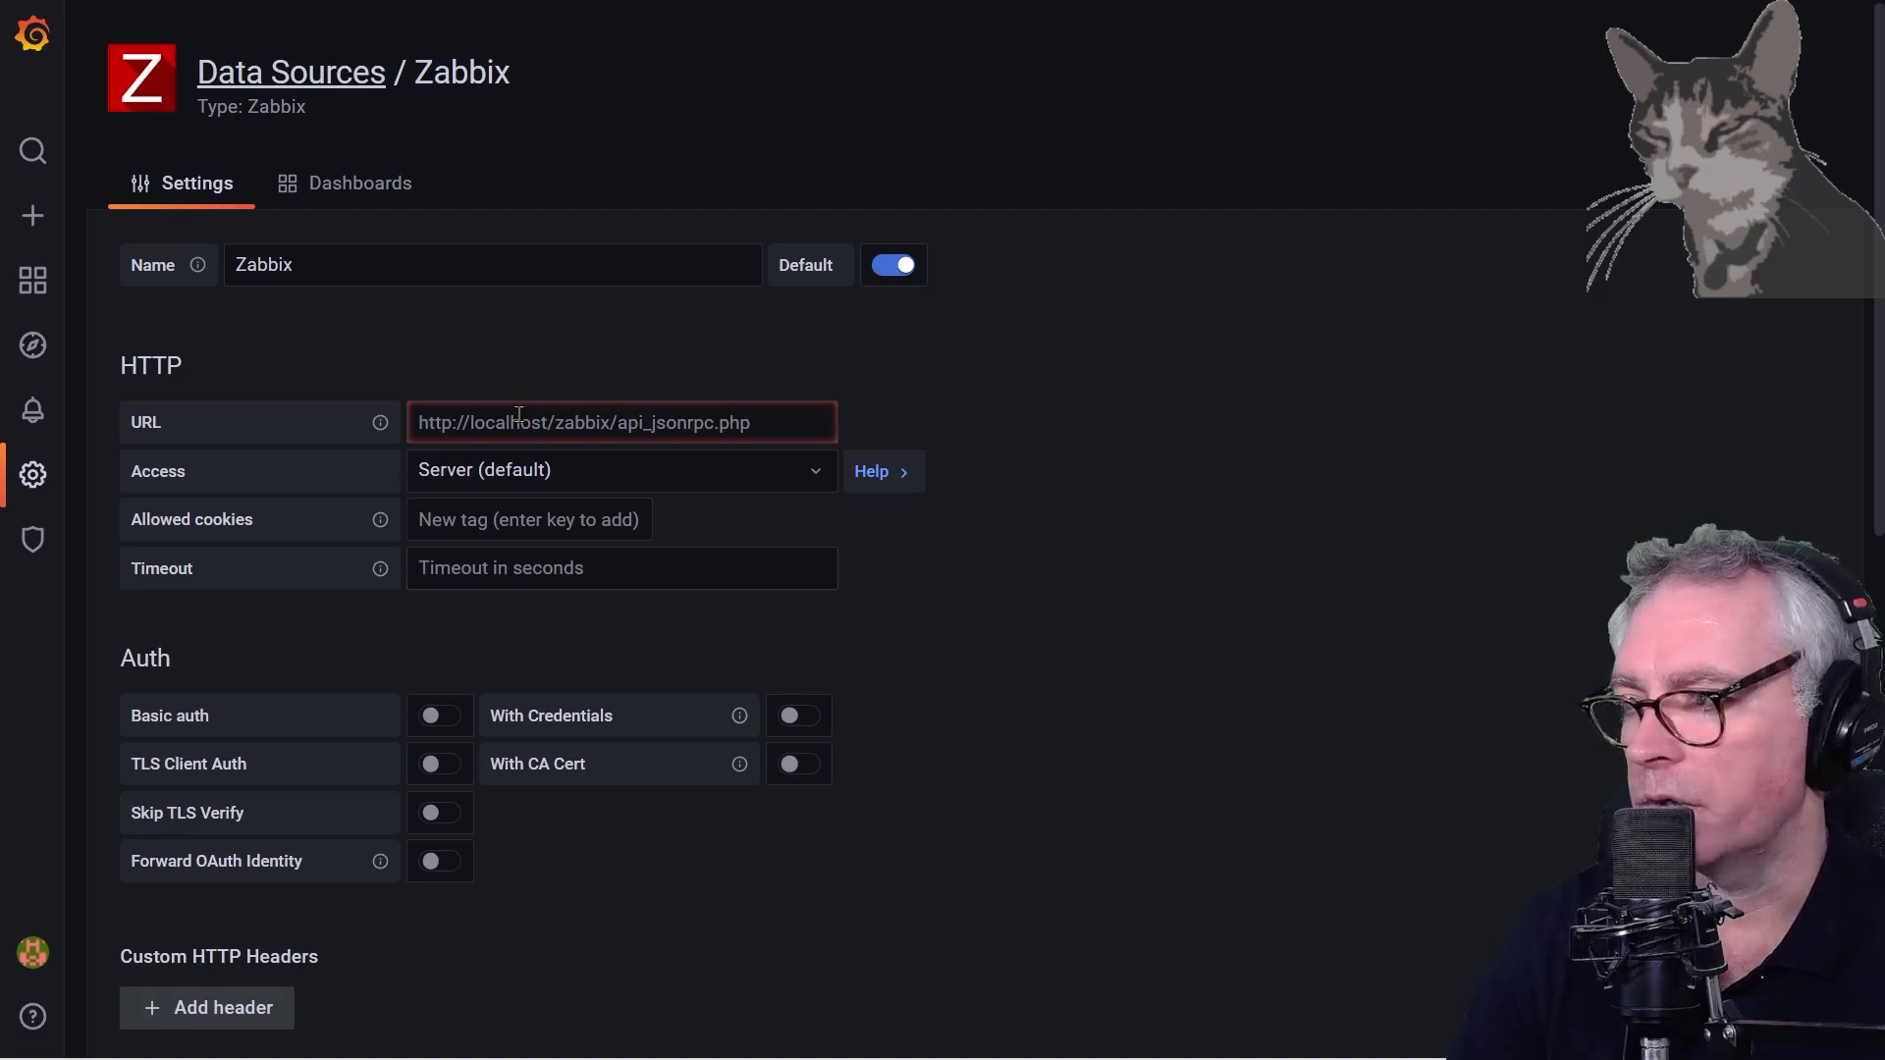
Set the data source URL to the tutorial's Zabbix API URL with host zabbix.sbcode.net
click(619, 421)
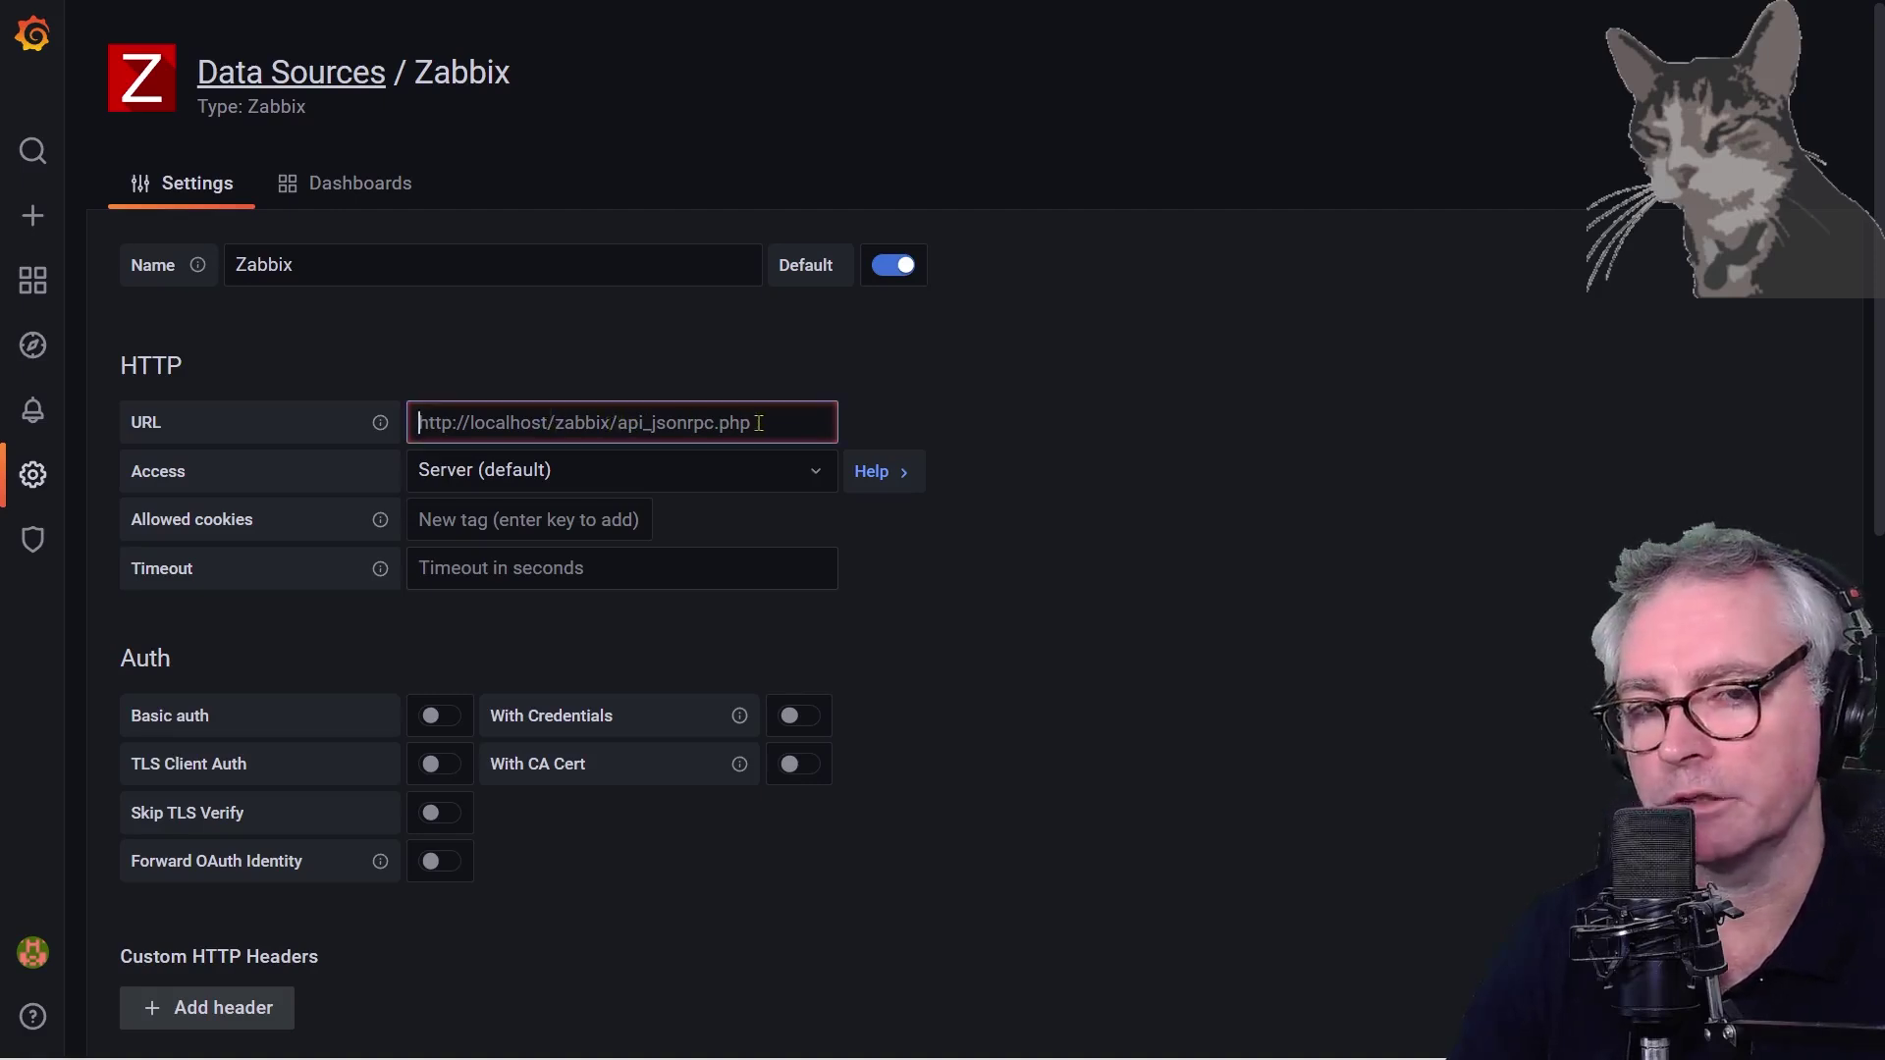
key(alt+Tab)
drag(1229, 195, 428, 194)
key(ctrl+c)
key(alt+Tab)
key(ctrl+v)
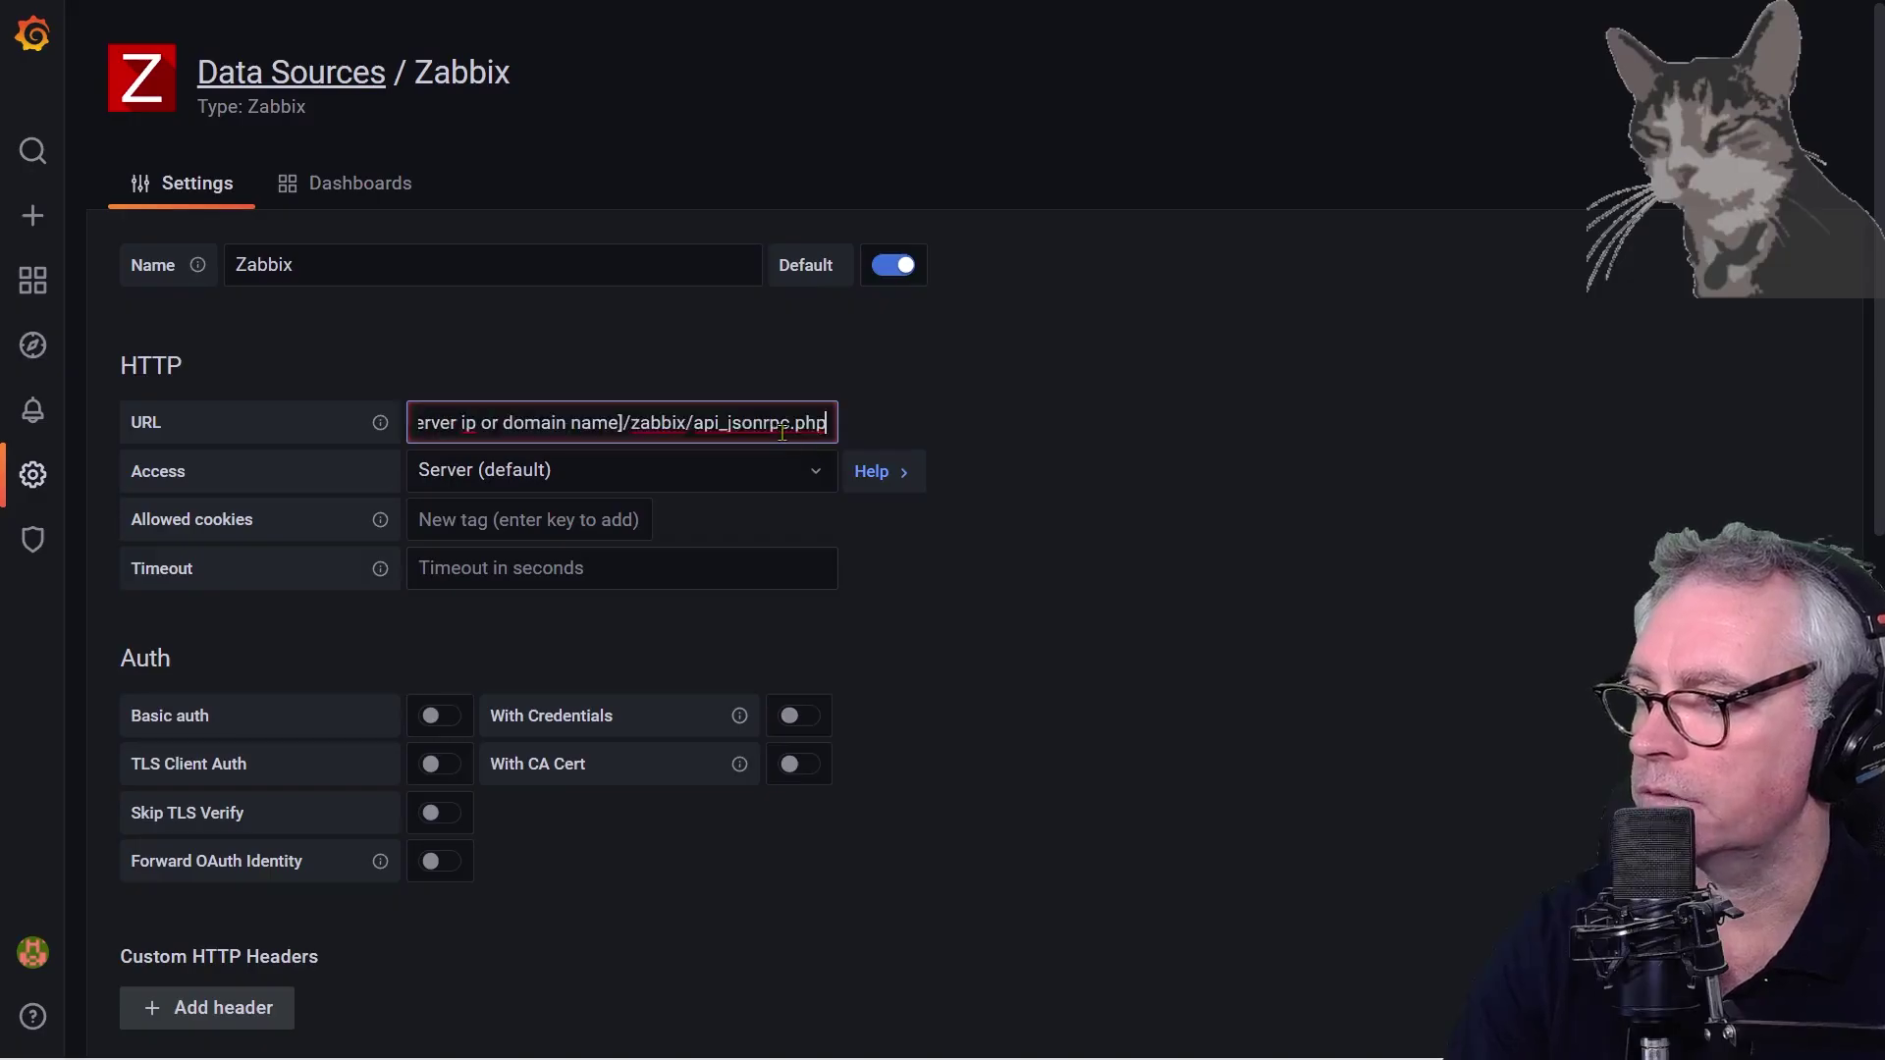
key(Home)
key(Right)
key(Right)
key(Right)
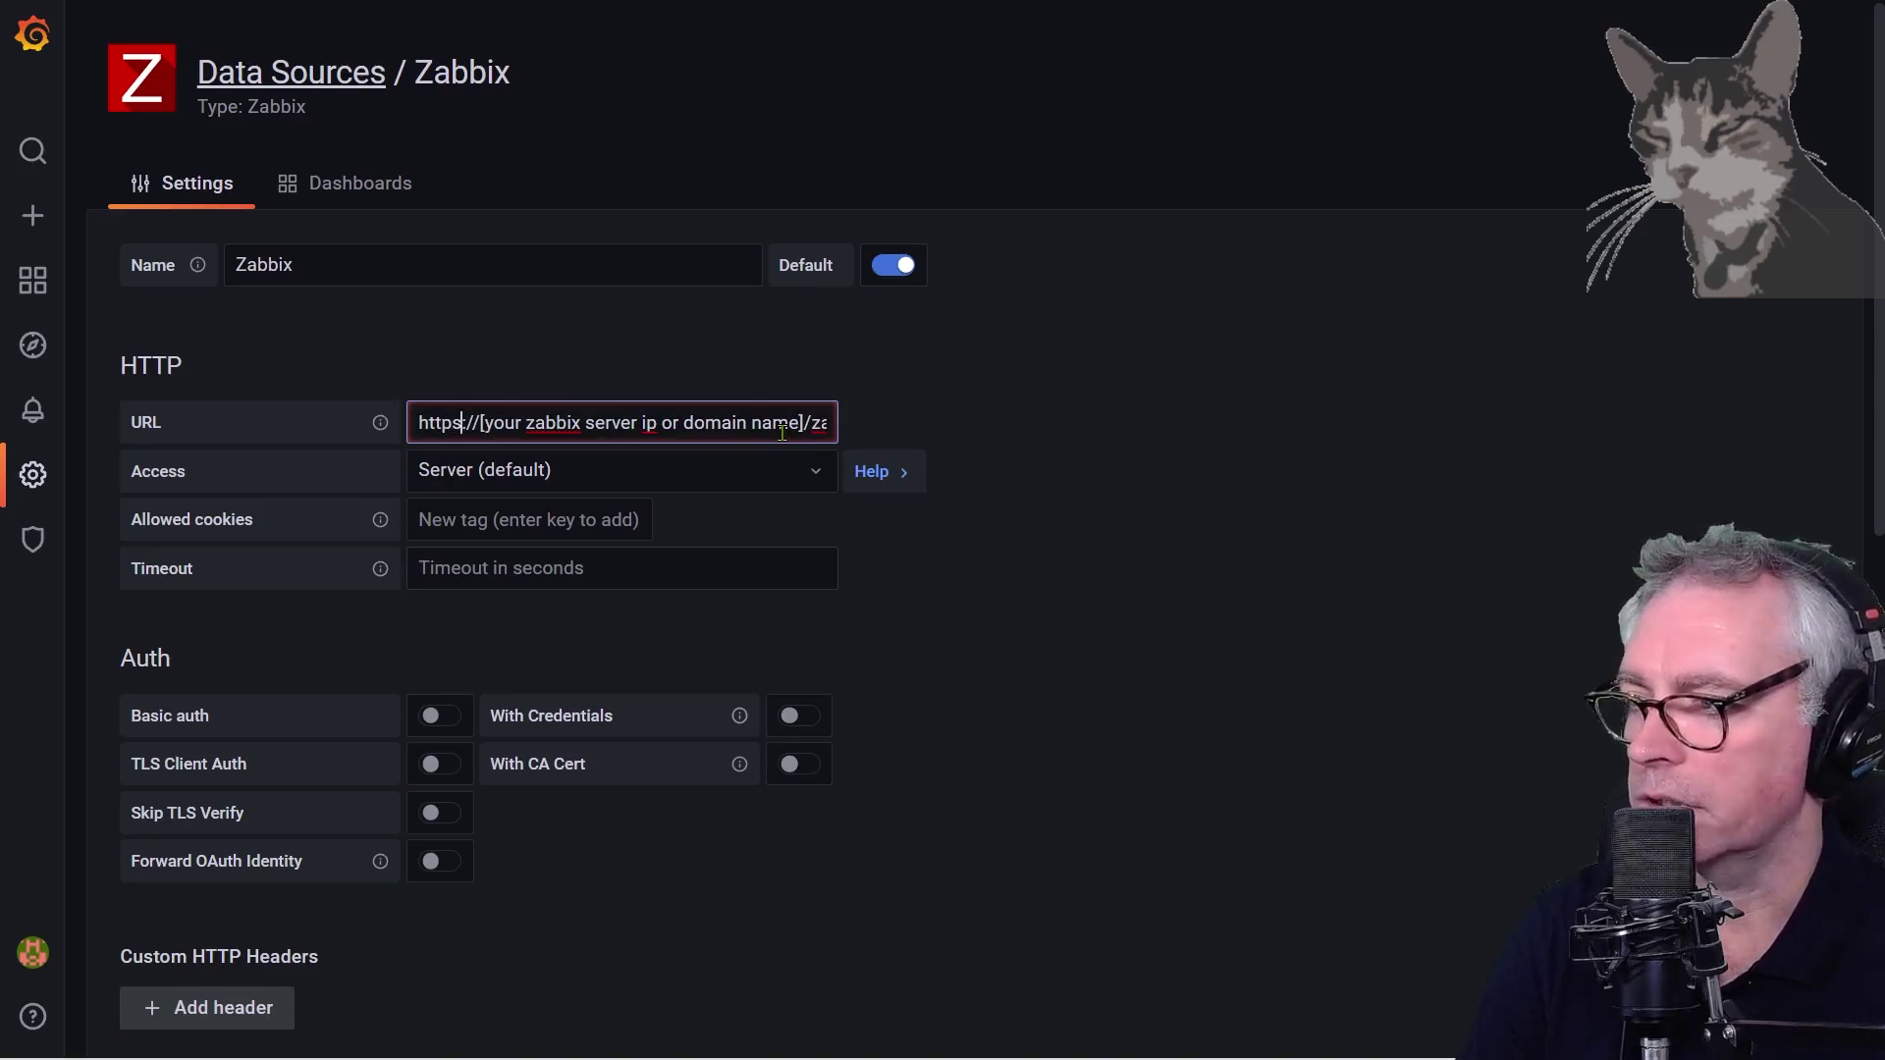
key(Delete)
key(Delete)
key(Delete)
key(Delete)
key(Delete)
key(Delete)
key(Delete)
key(Delete)
key(Delete)
key(Delete)
key(Delete)
key(Delete)
key(Delete)
key(Delete)
key(Delete)
key(Delete)
key(Delete)
key(Delete)
key(Delete)
key(Delete)
text(zabbix/api_jsonrpc.php)
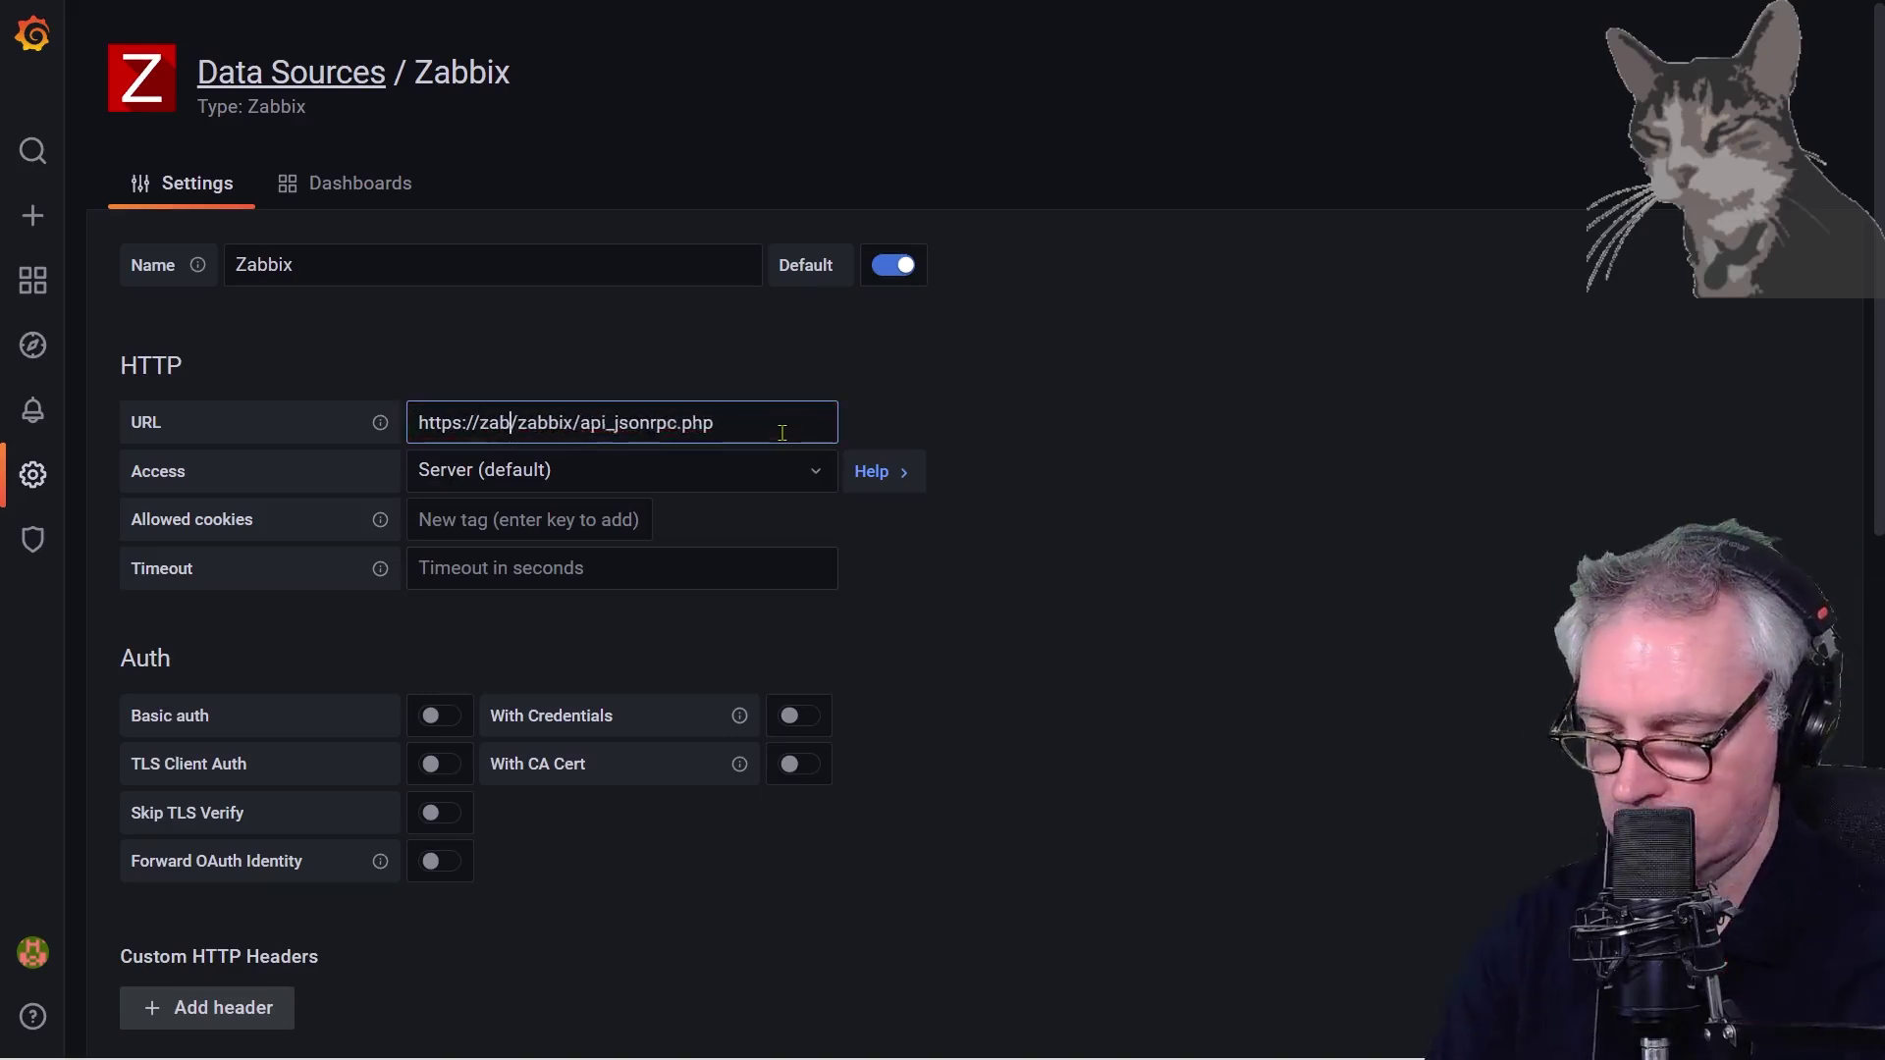
text(x.sbcode.)
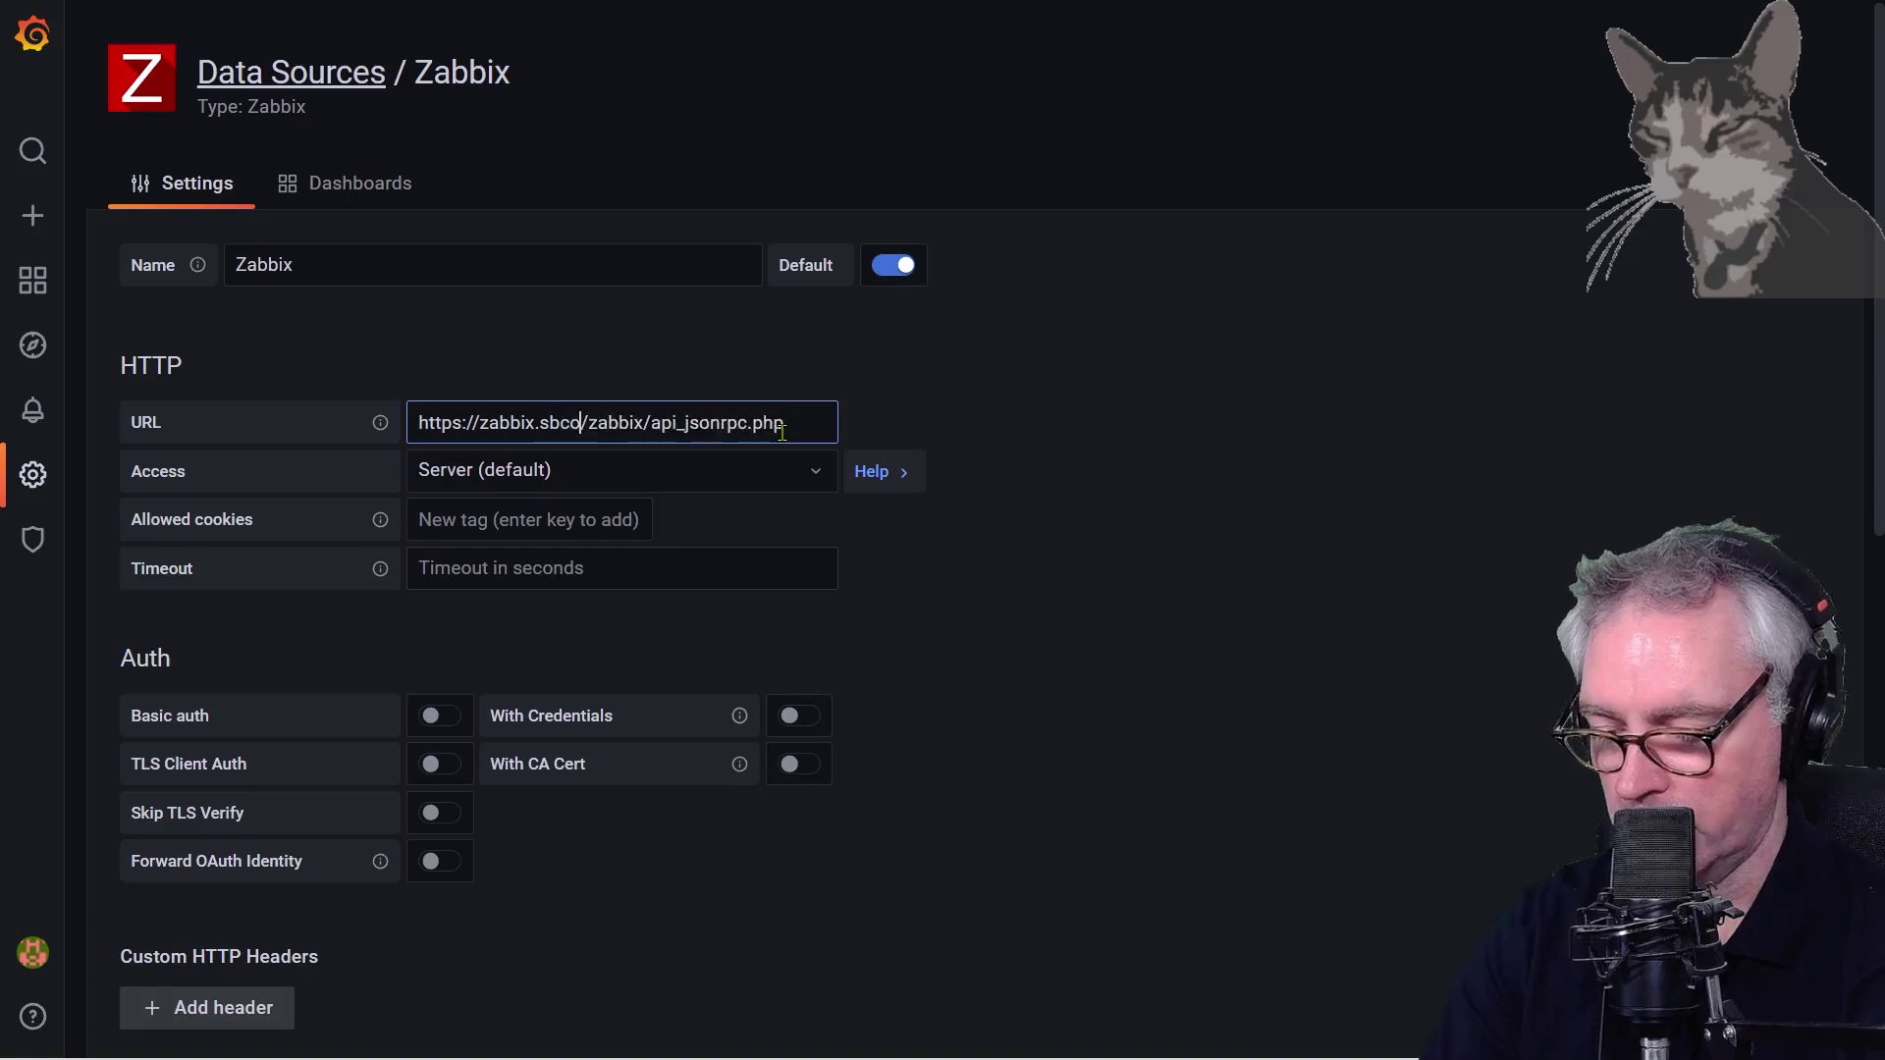
text(net)
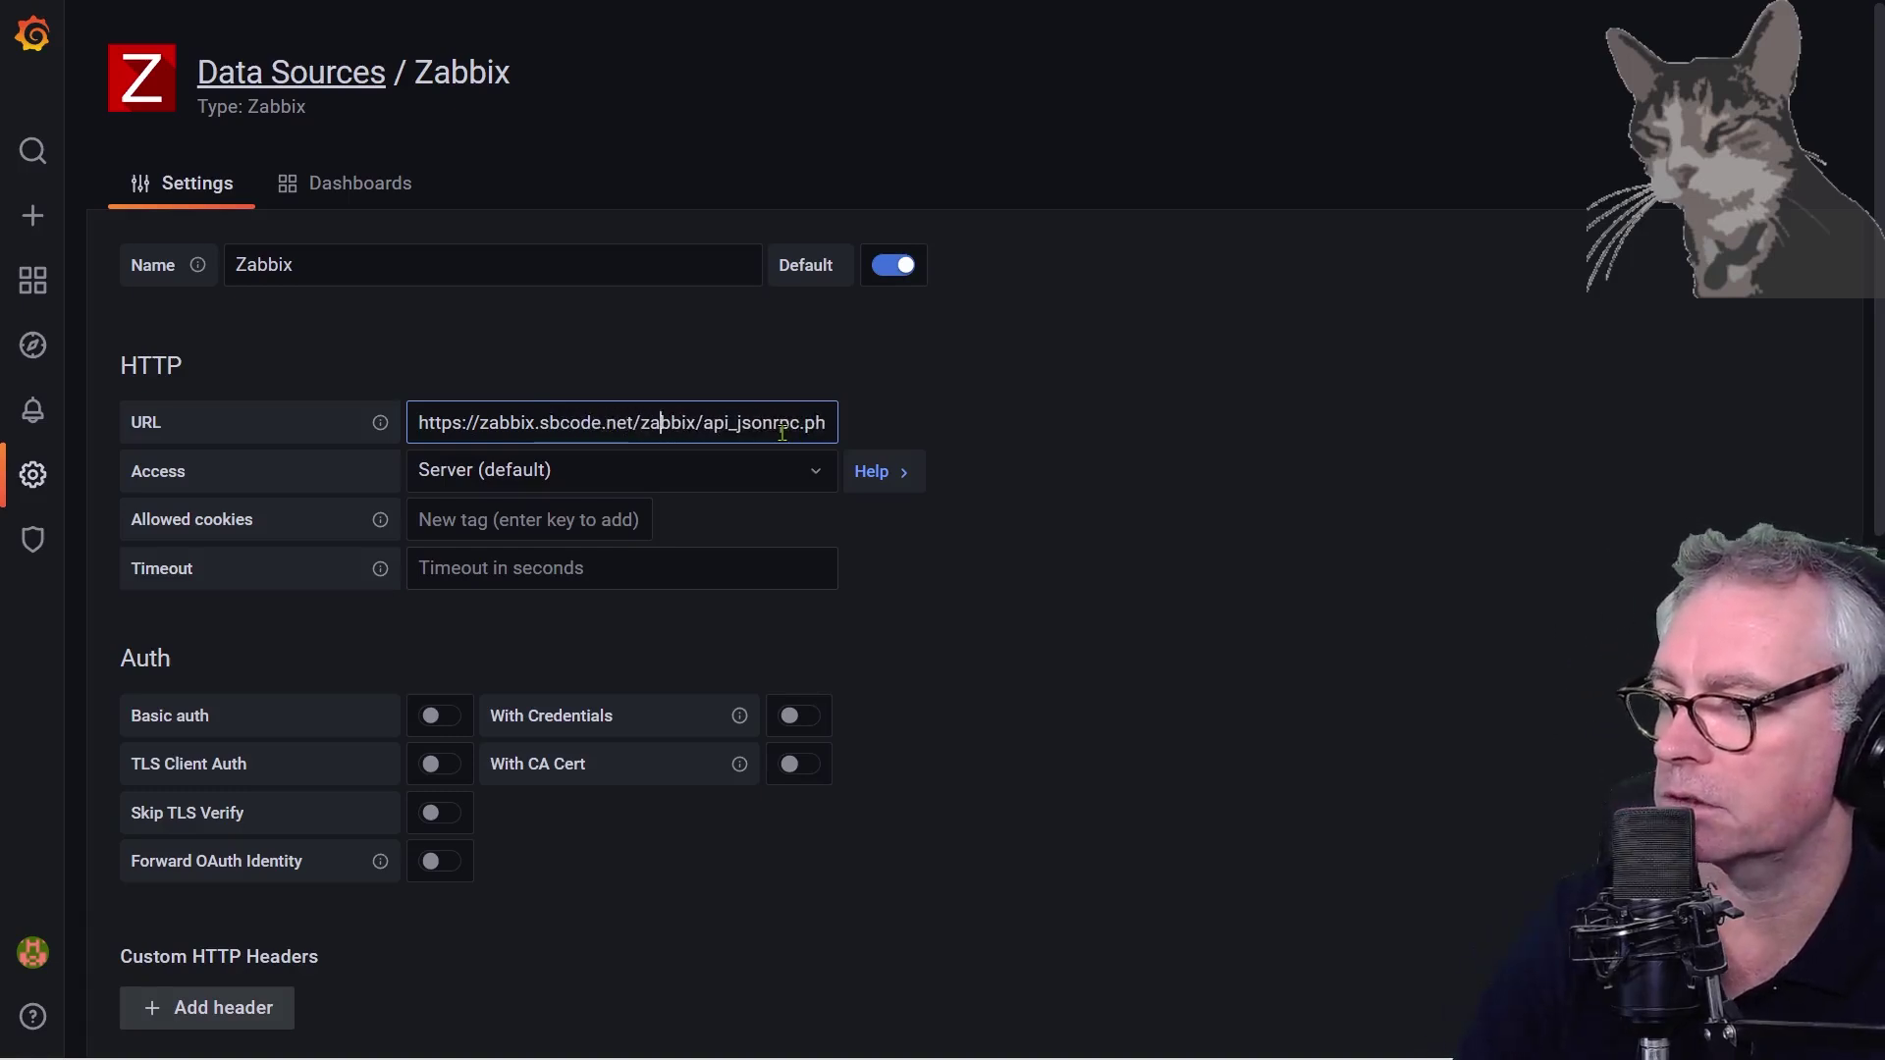
key(Right)
key(Right)
key(Right)
key(Right)
key(Right)
key(Right)
key(Right)
key(Right)
key(Right)
key(Right)
key(Right)
key(Right)
key(Right)
key(Right)
key(Right)
key(Right)
key(Right)
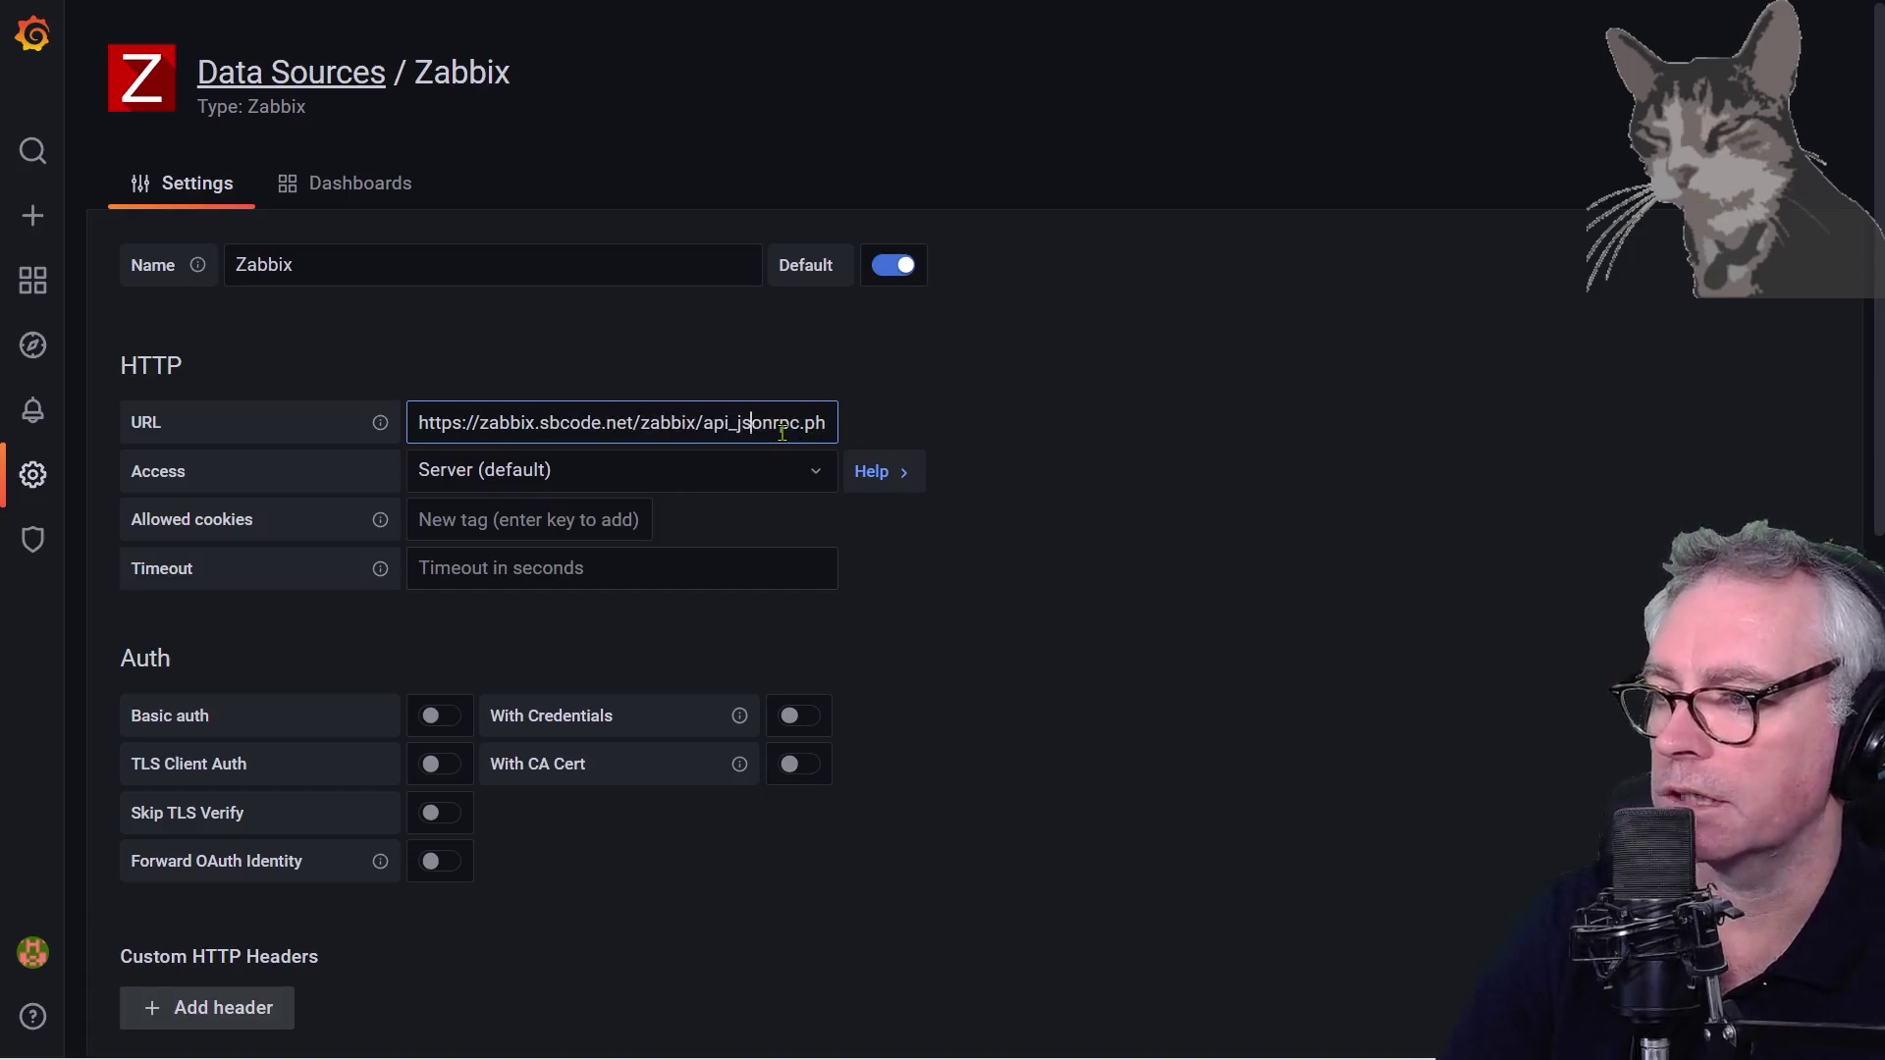
key(Tab)
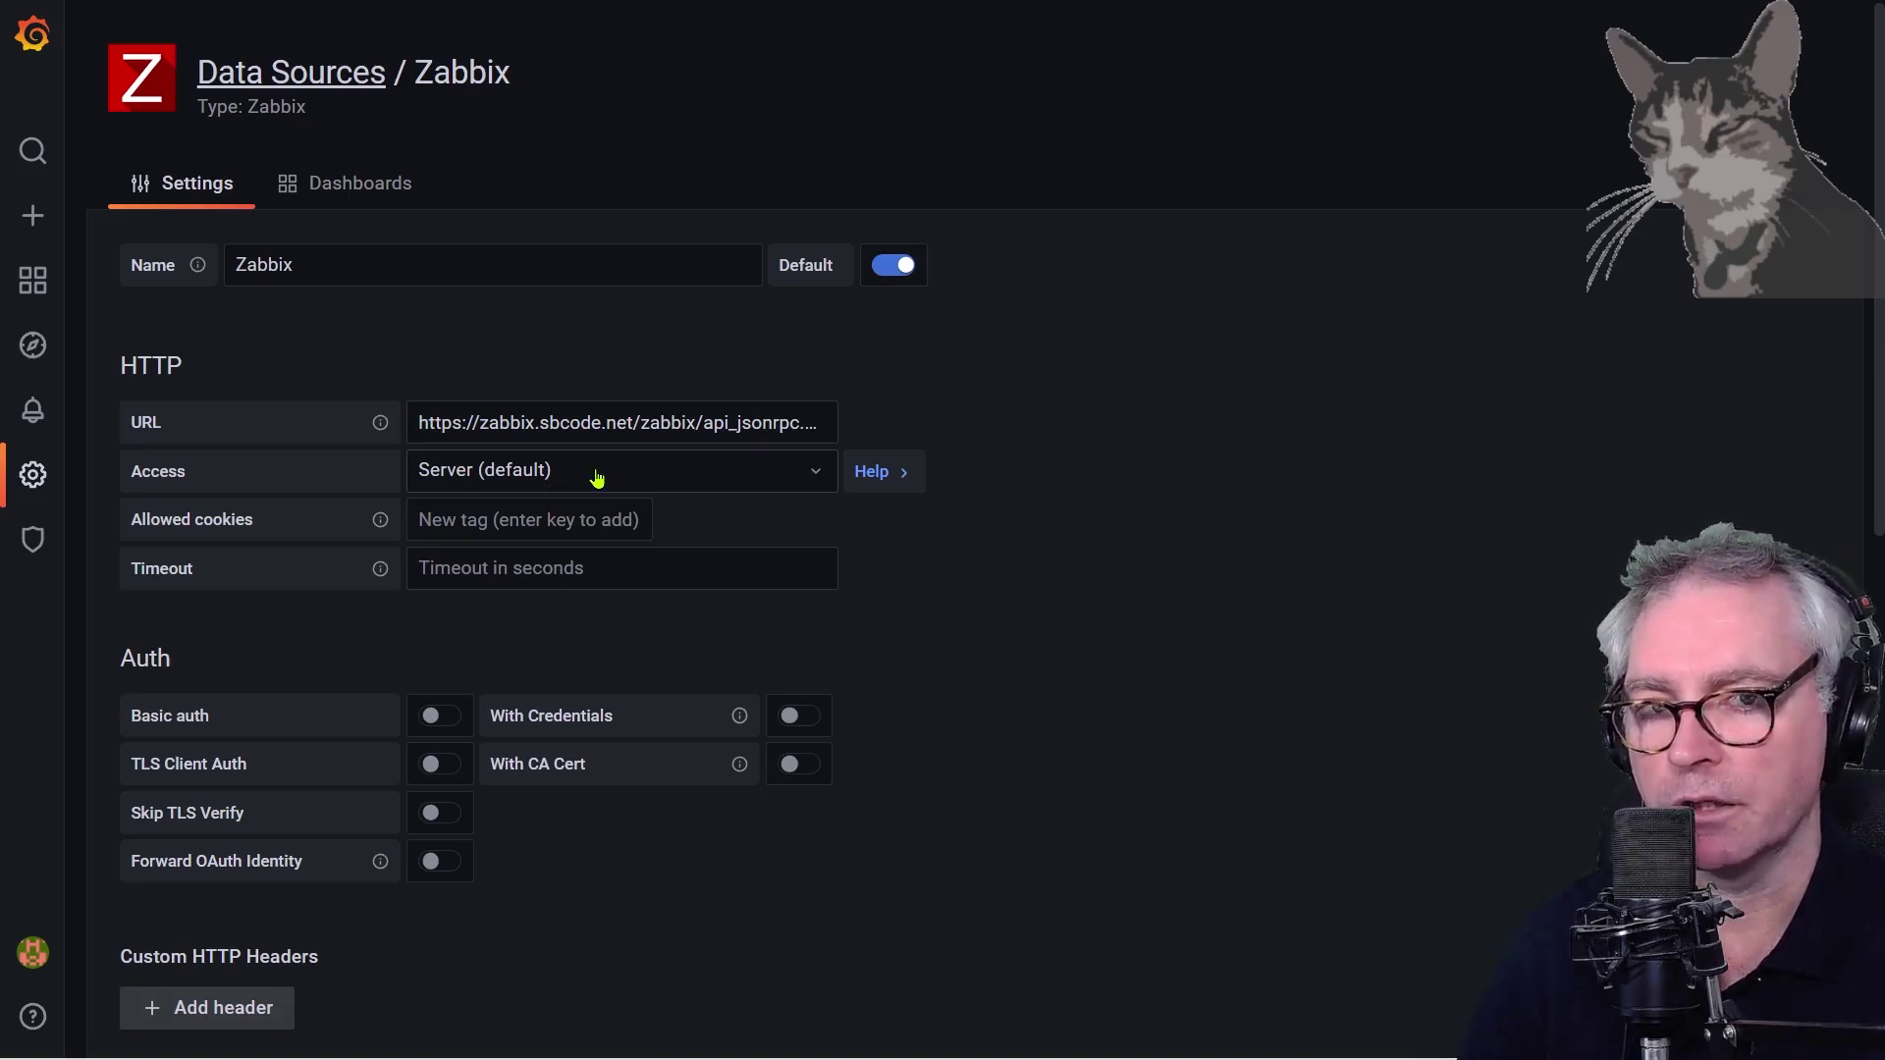
Go to the Zabbix API username field, then bring up the Zabbix Users list
scroll(1194, 661, down, 6)
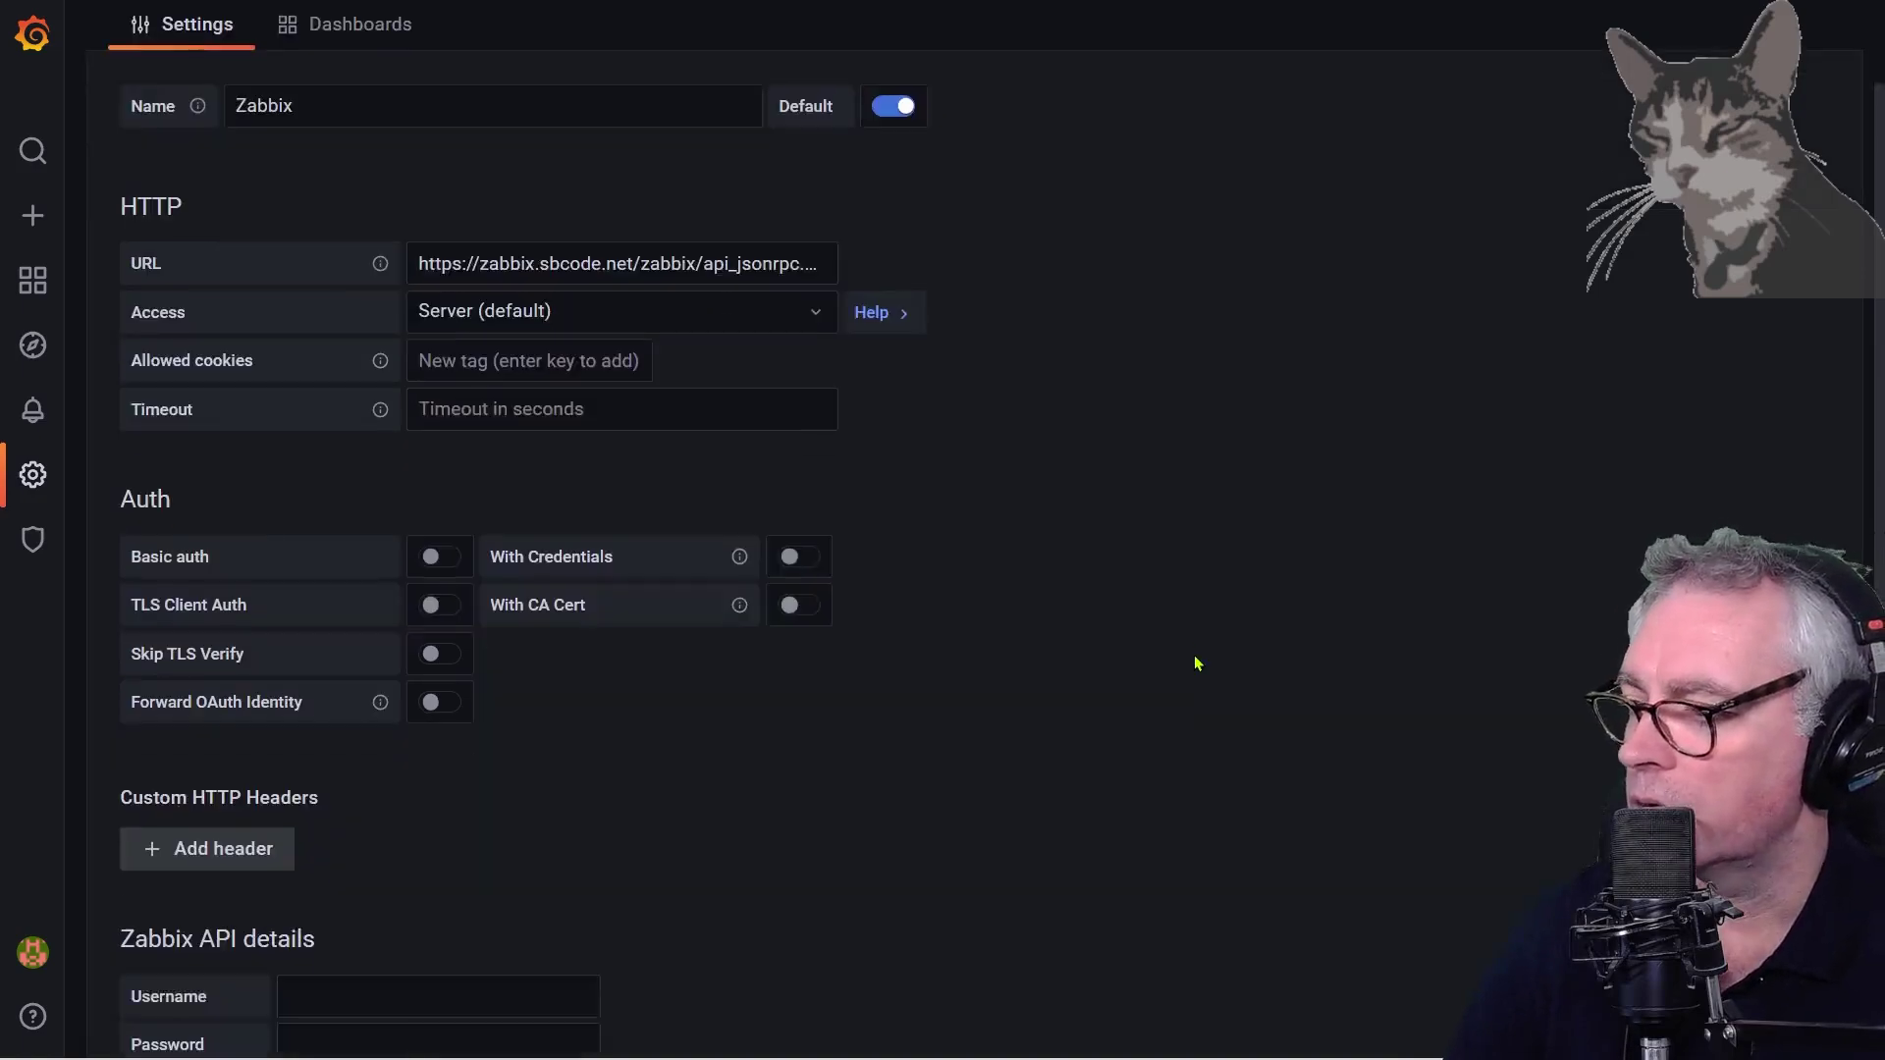
click(354, 508)
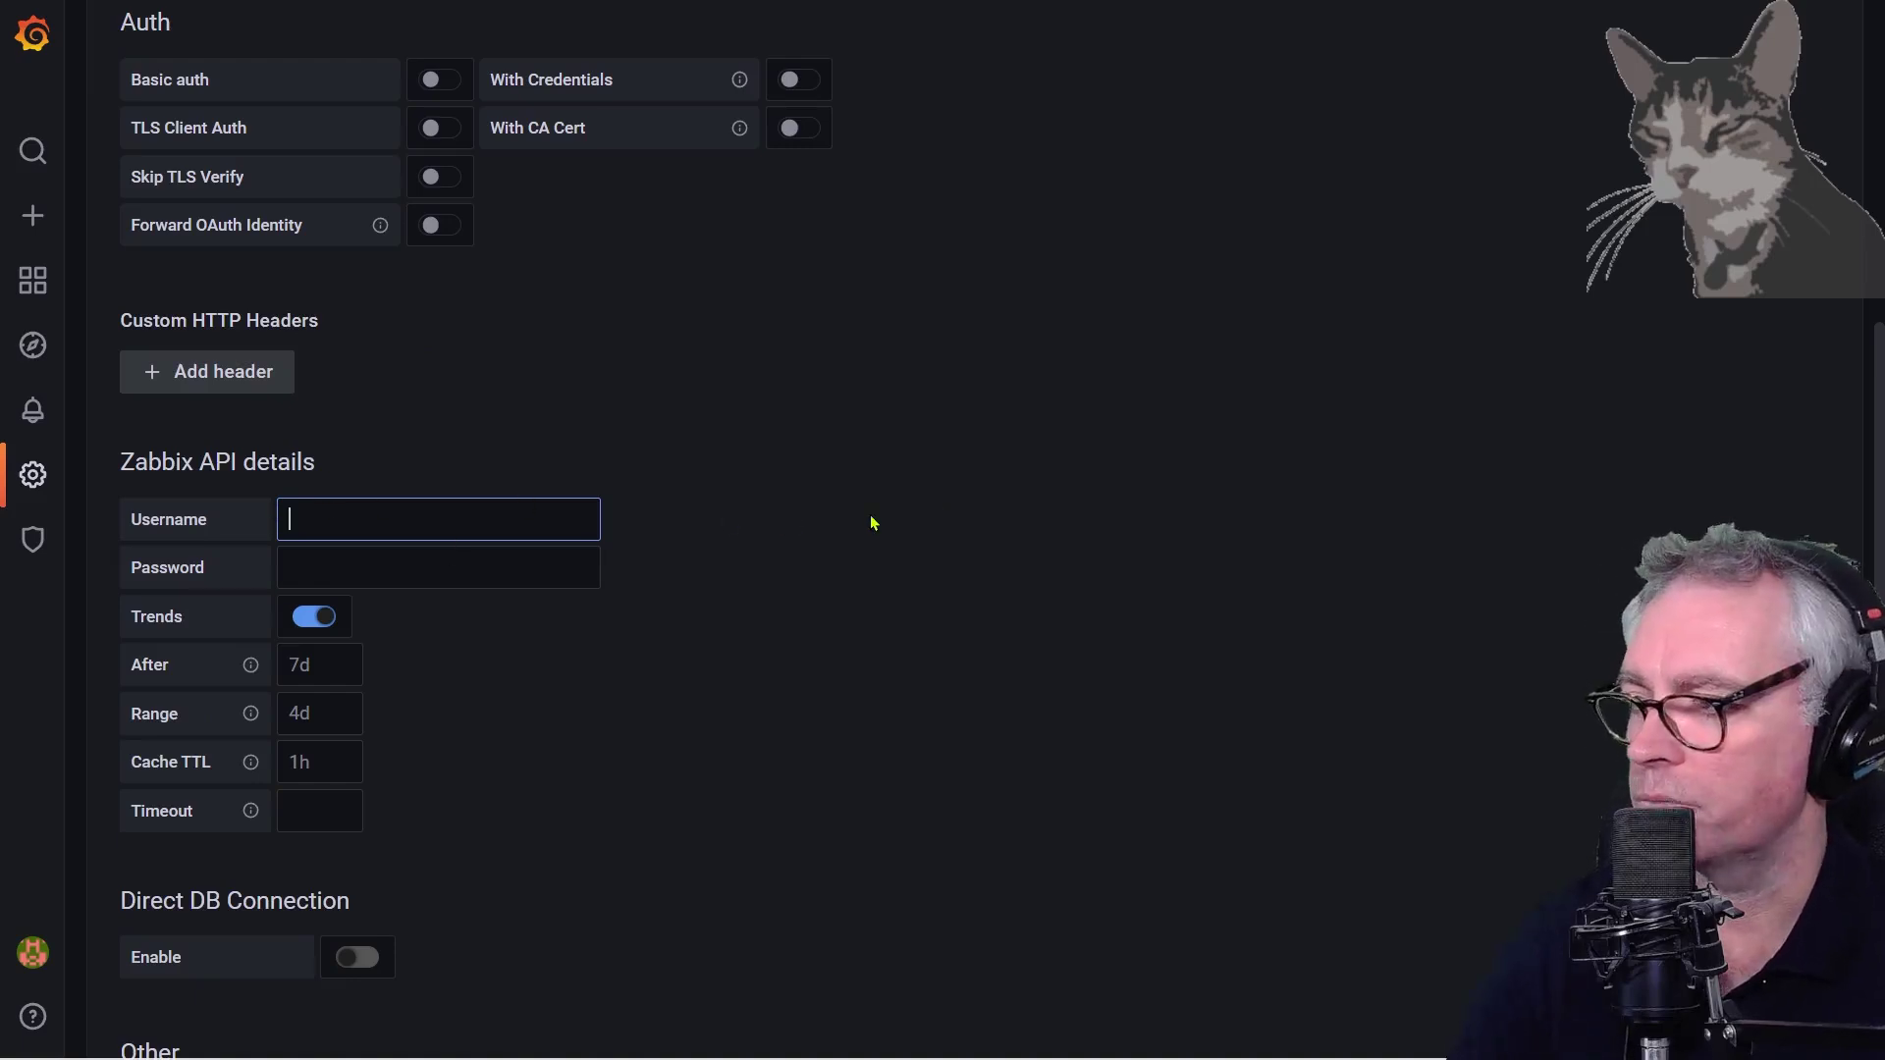
key(ctrl+Tab)
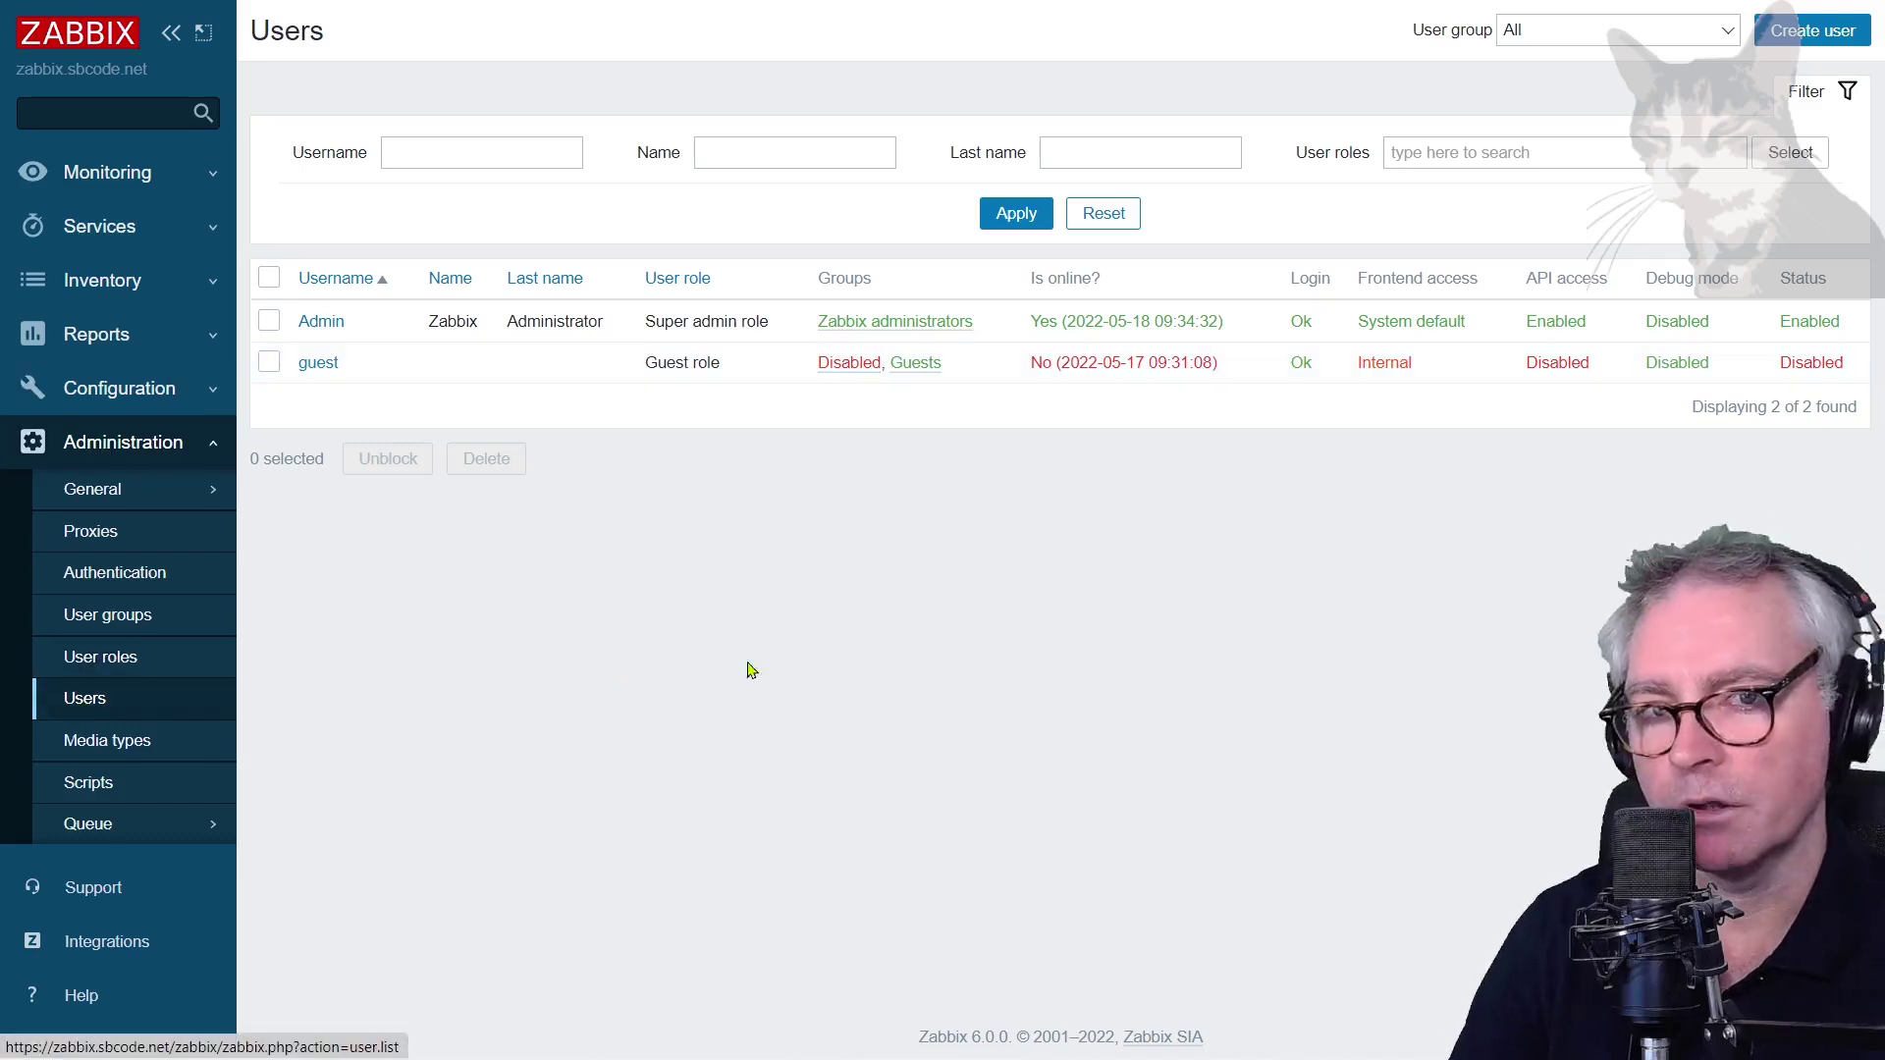
Start a new Zabbix user named grafana in the No access to the frontend group
click(1782, 35)
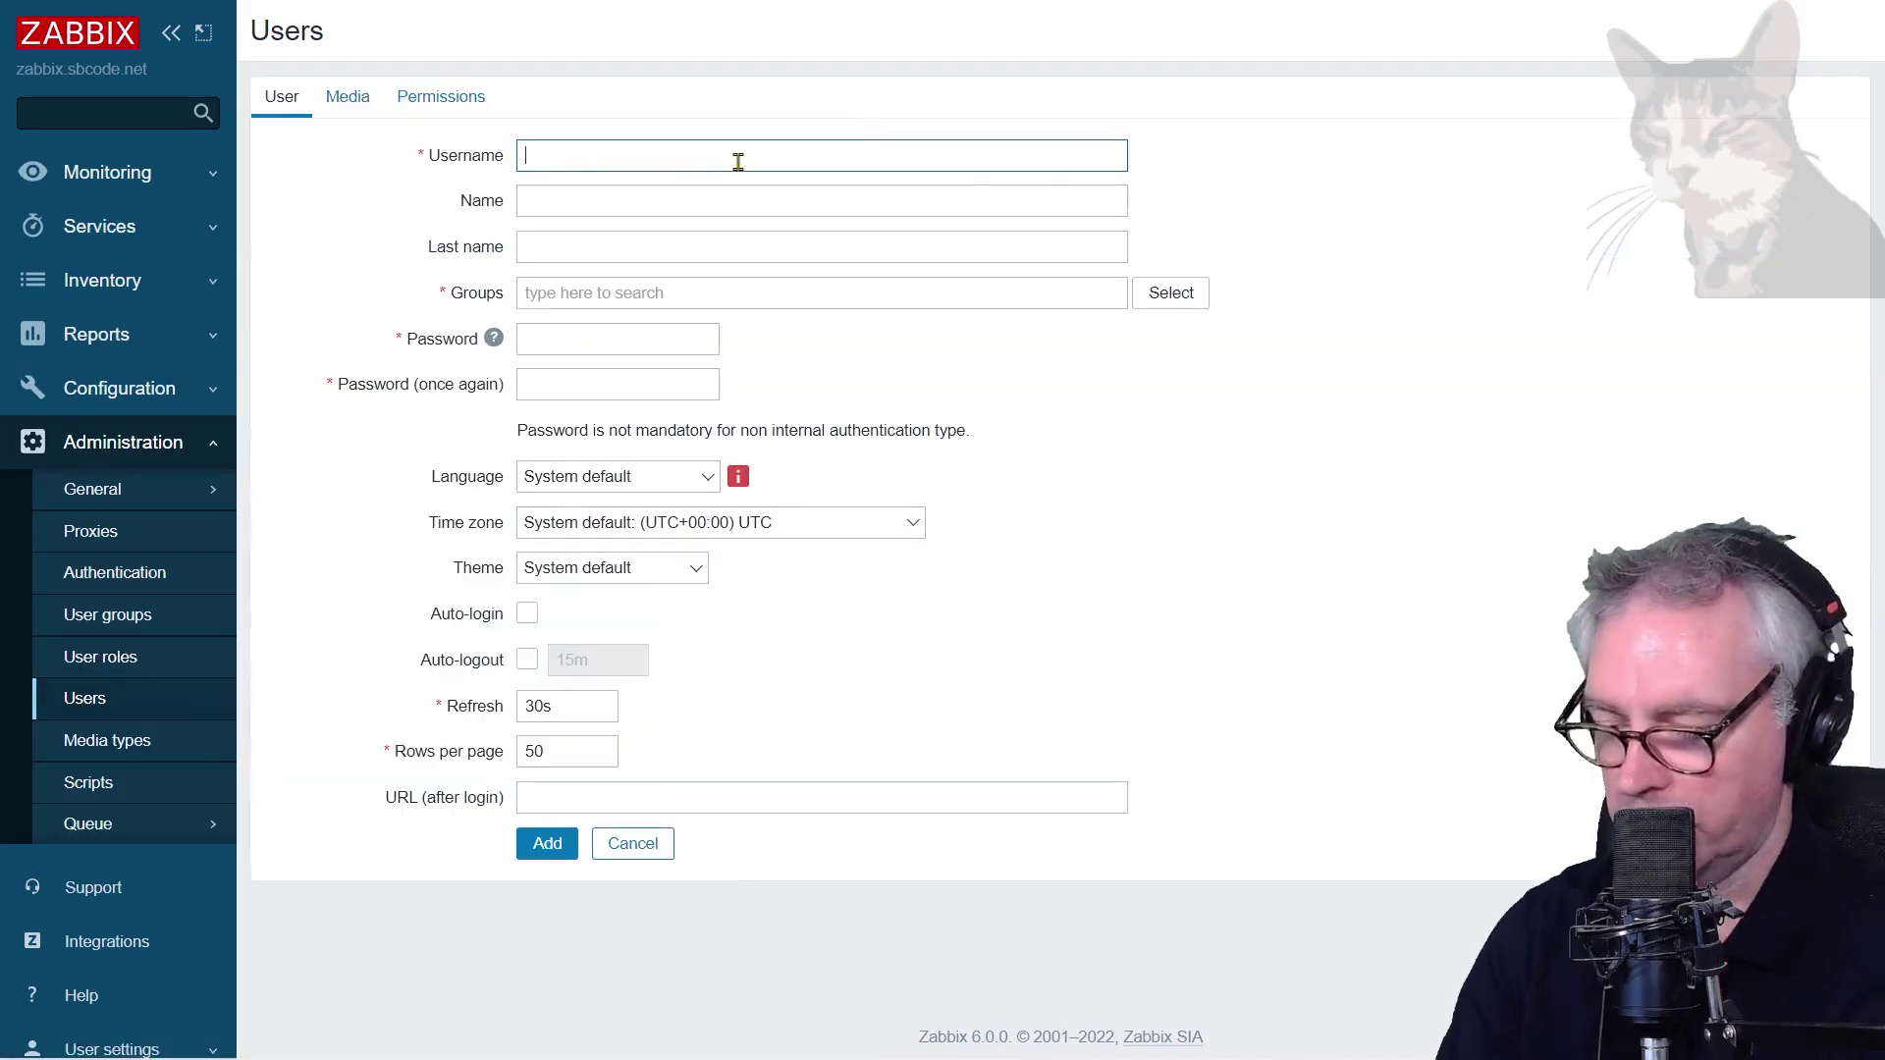
text(grafana)
key(Tab)
key(Tab)
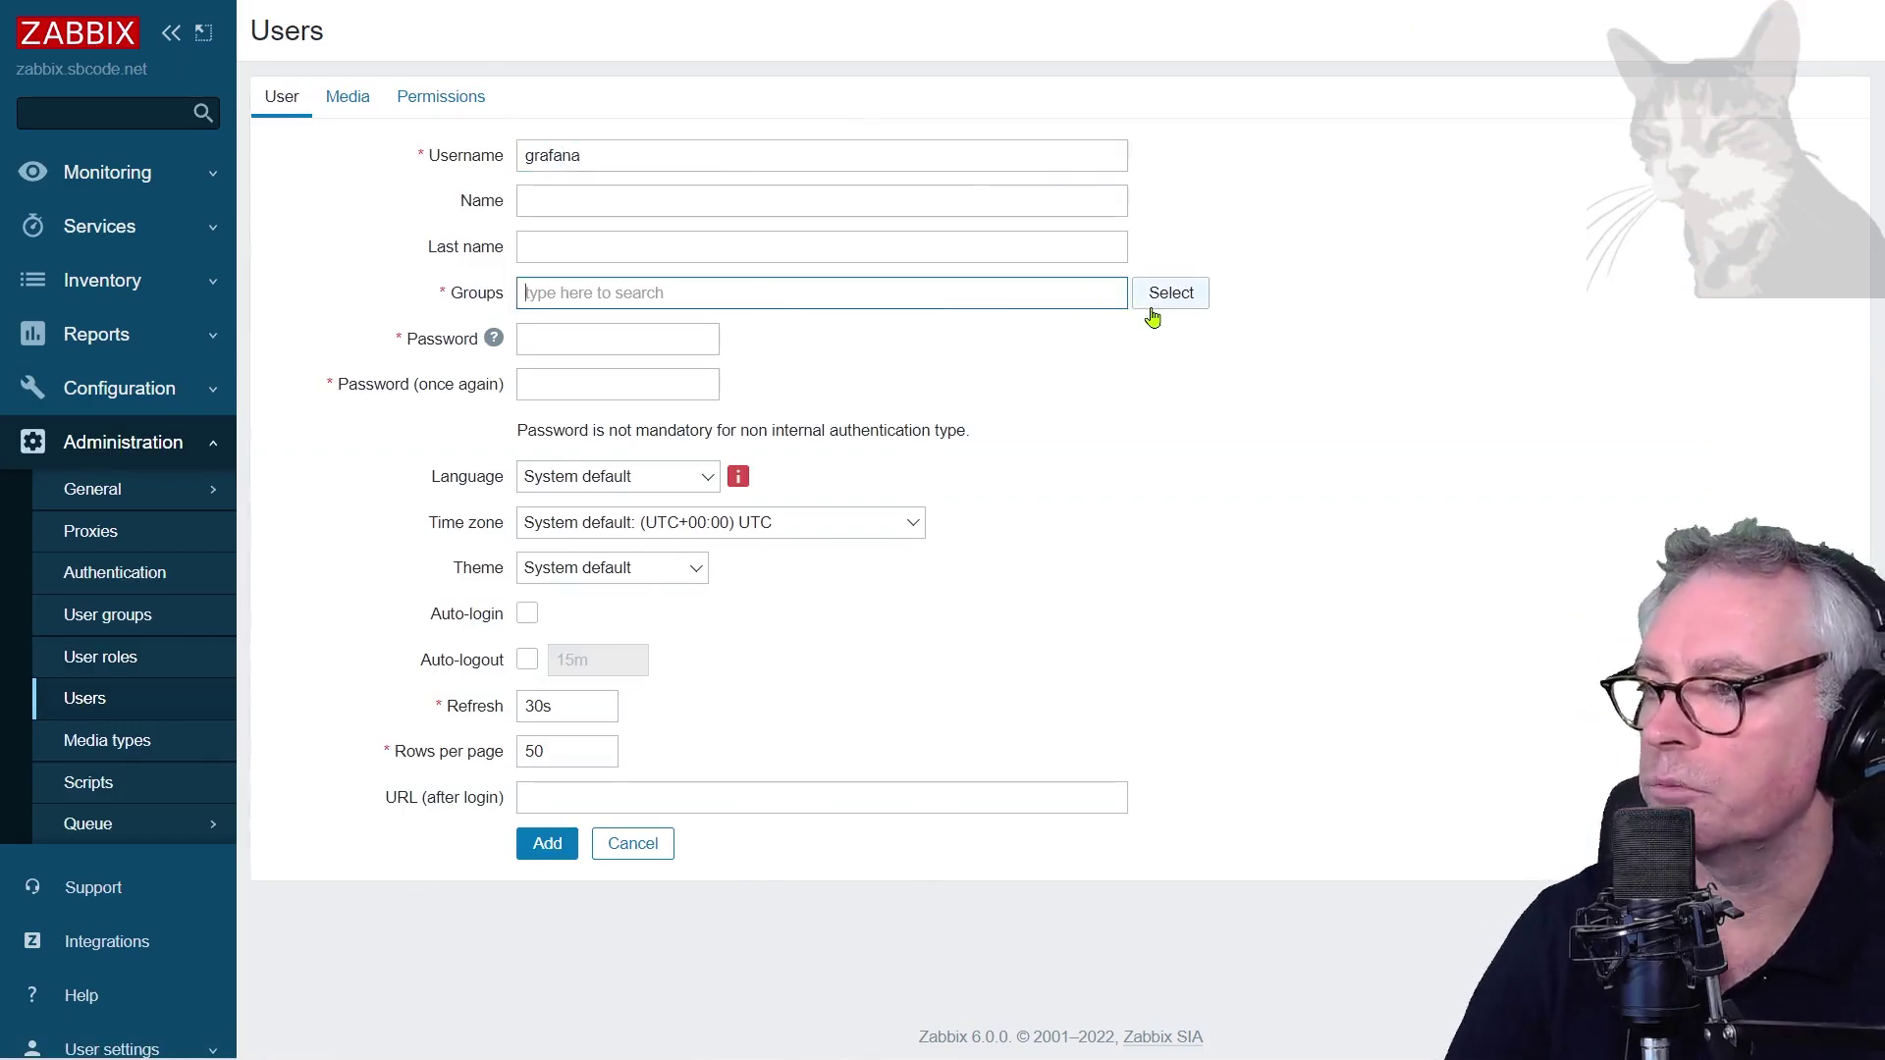
click(1151, 310)
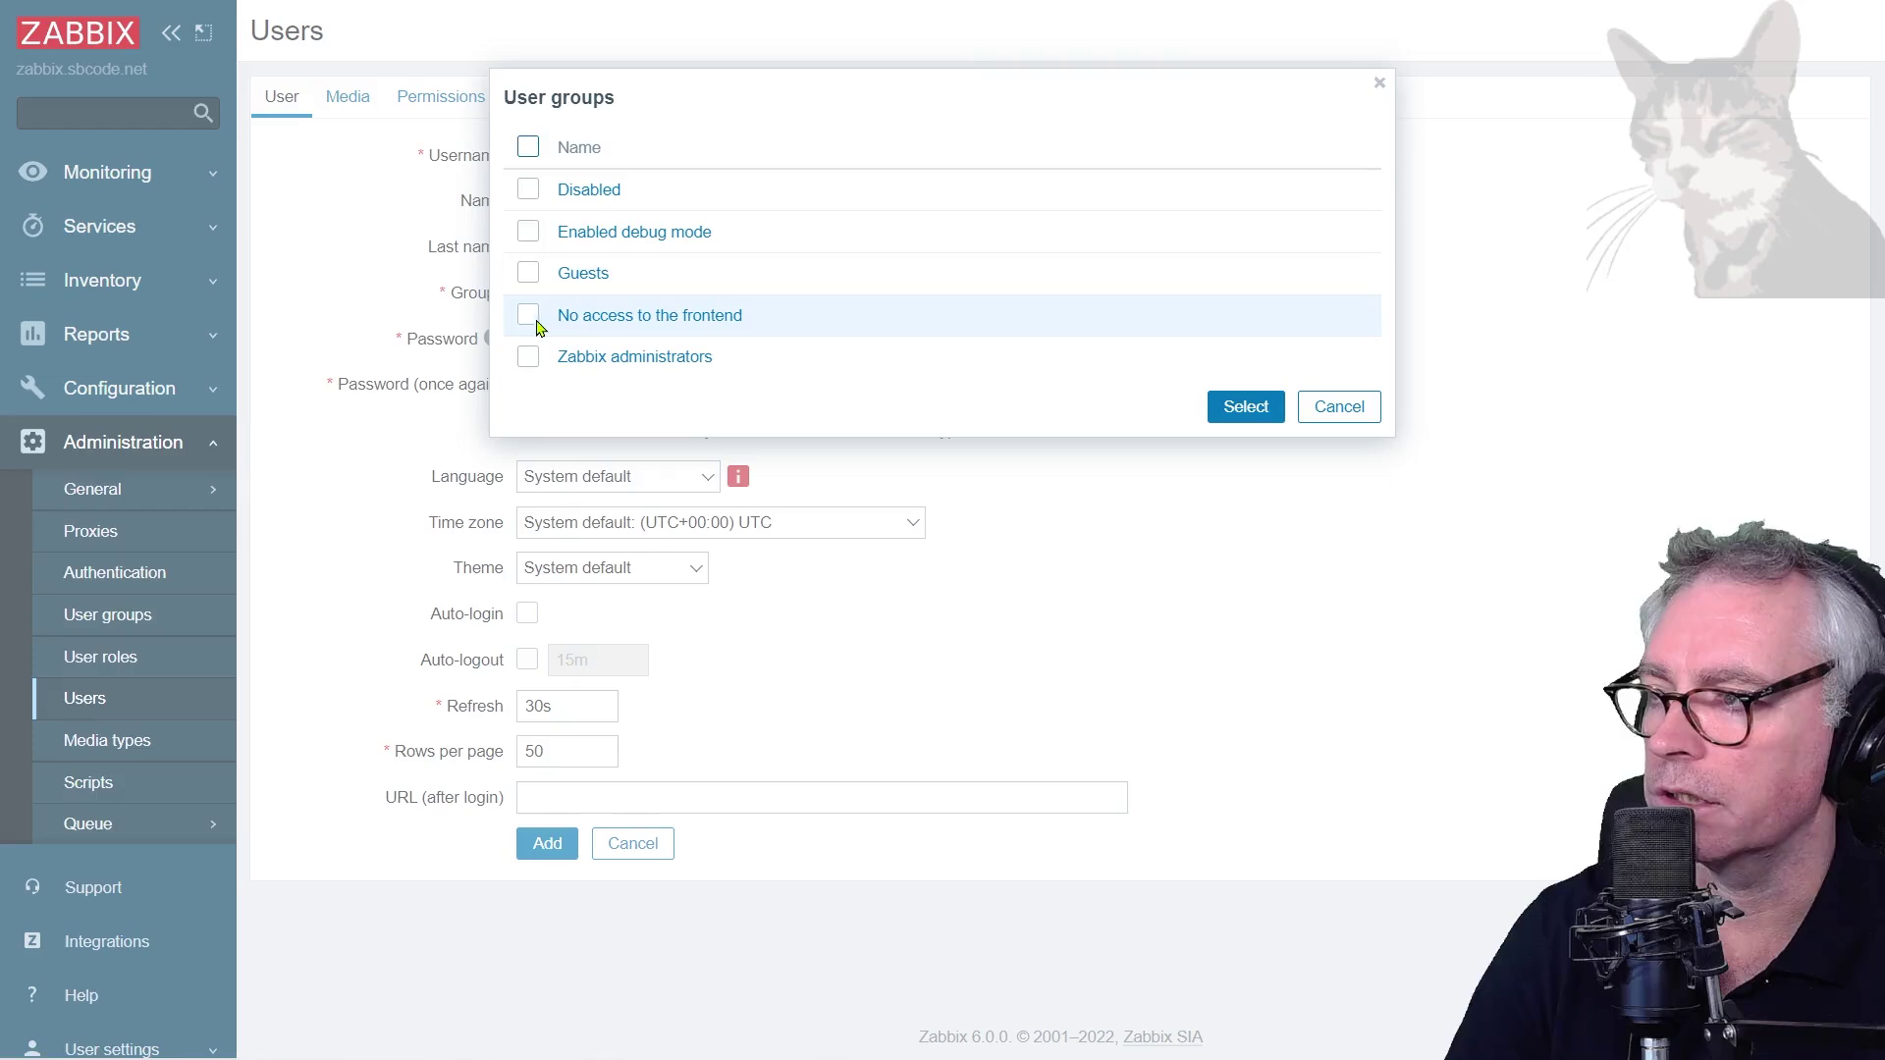
click(530, 315)
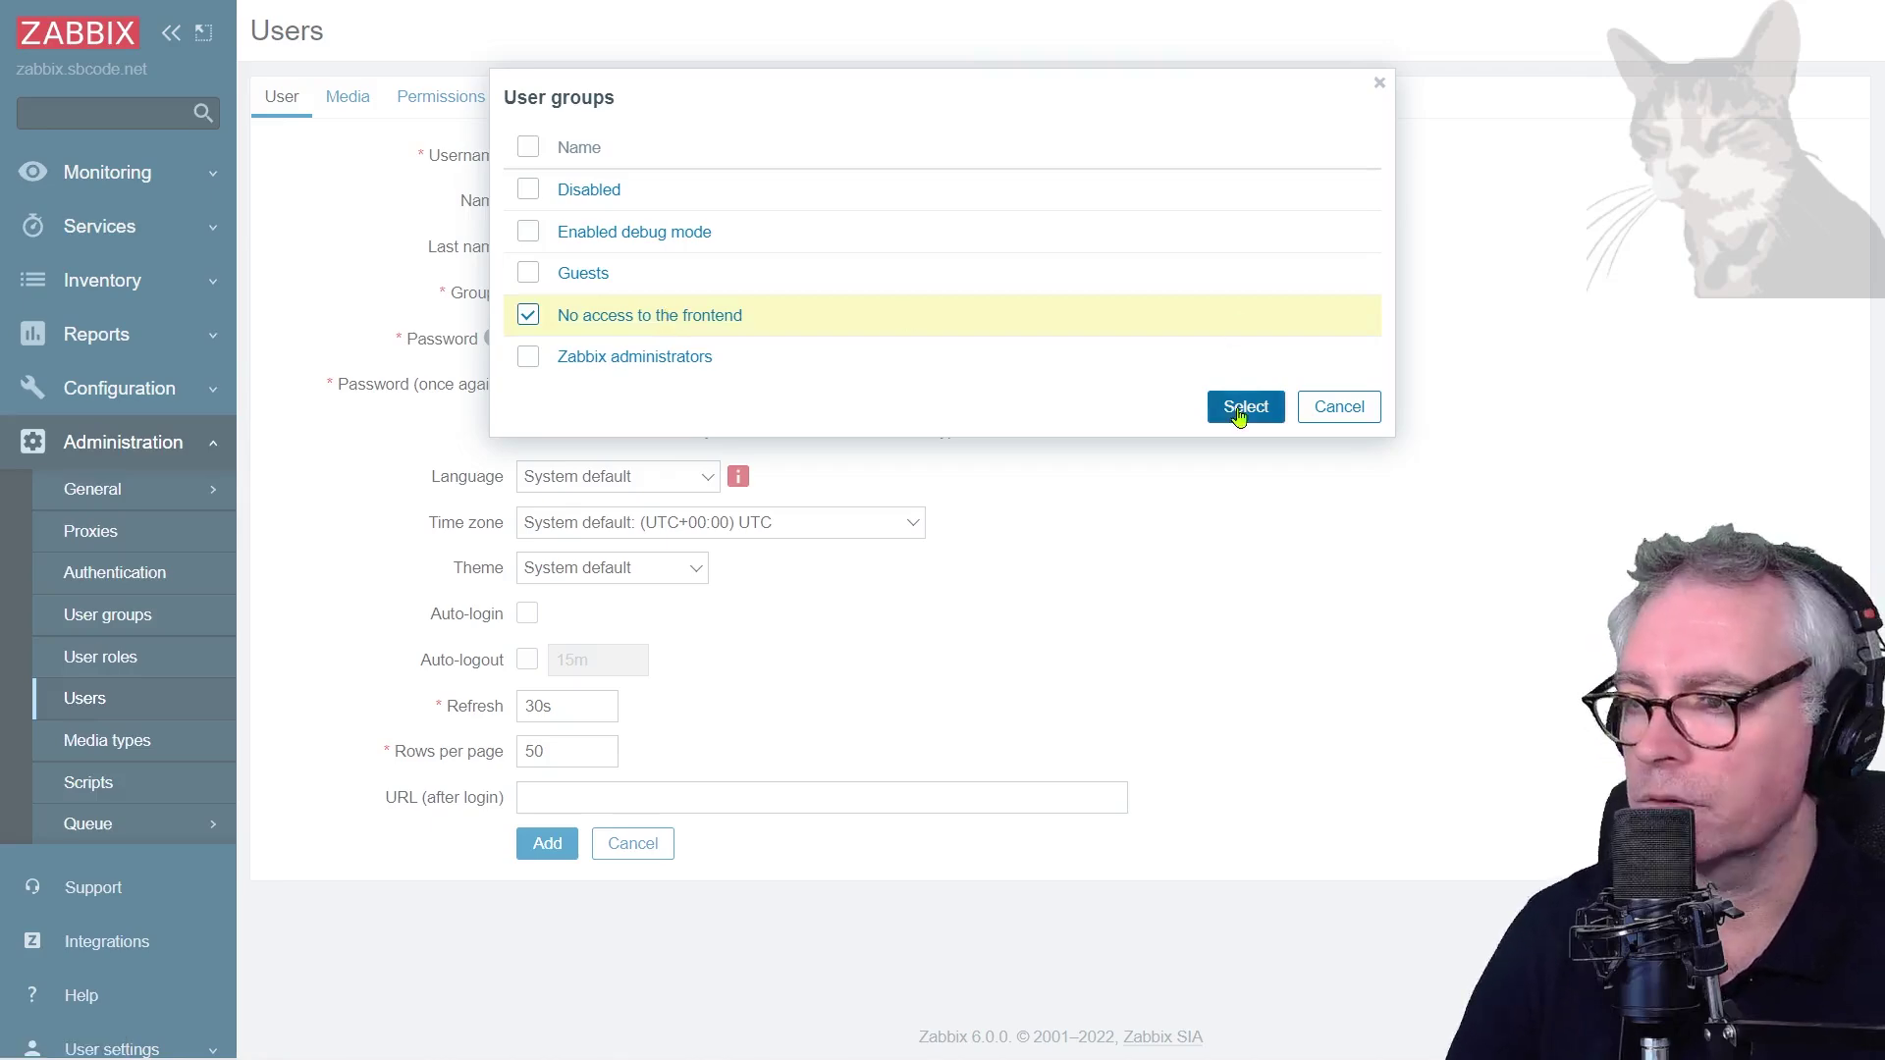
click(1243, 406)
Enter the grafana user's password and its confirmation
click(652, 369)
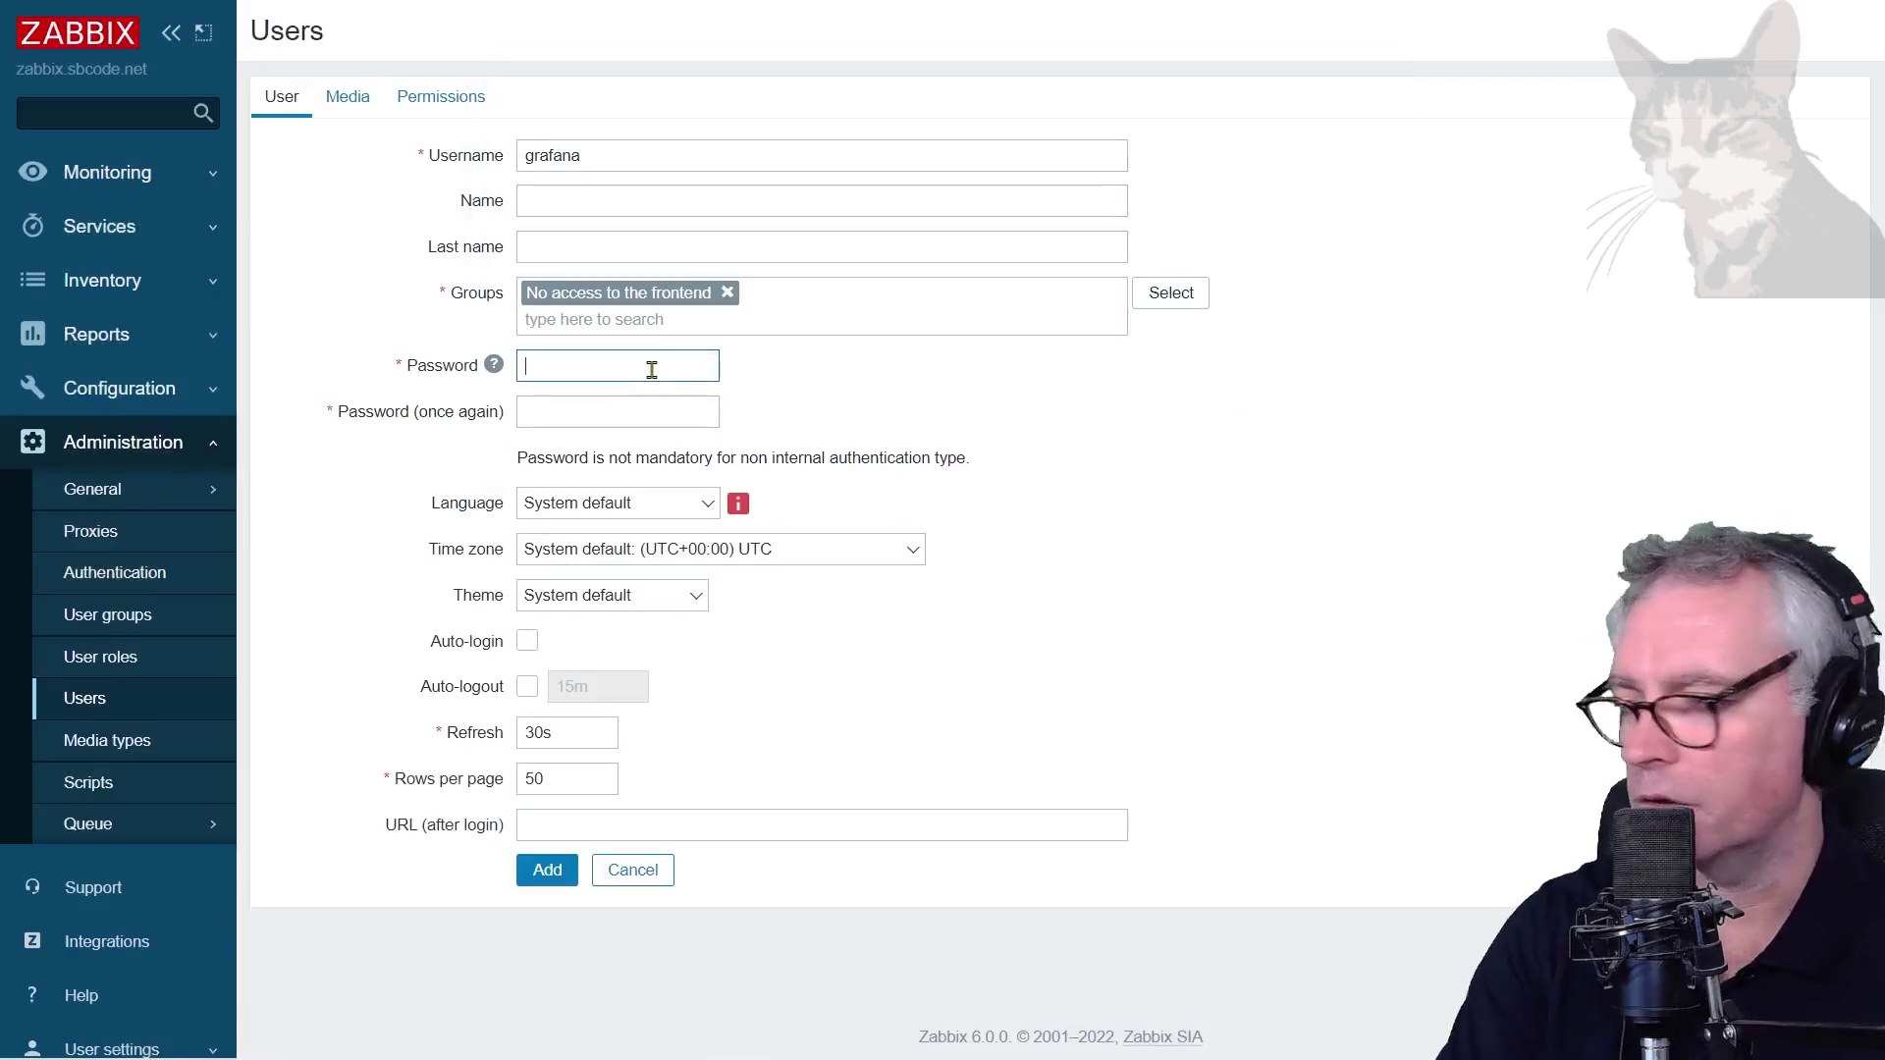
text(•••••••••)
key(Tab)
text(•••••••••)
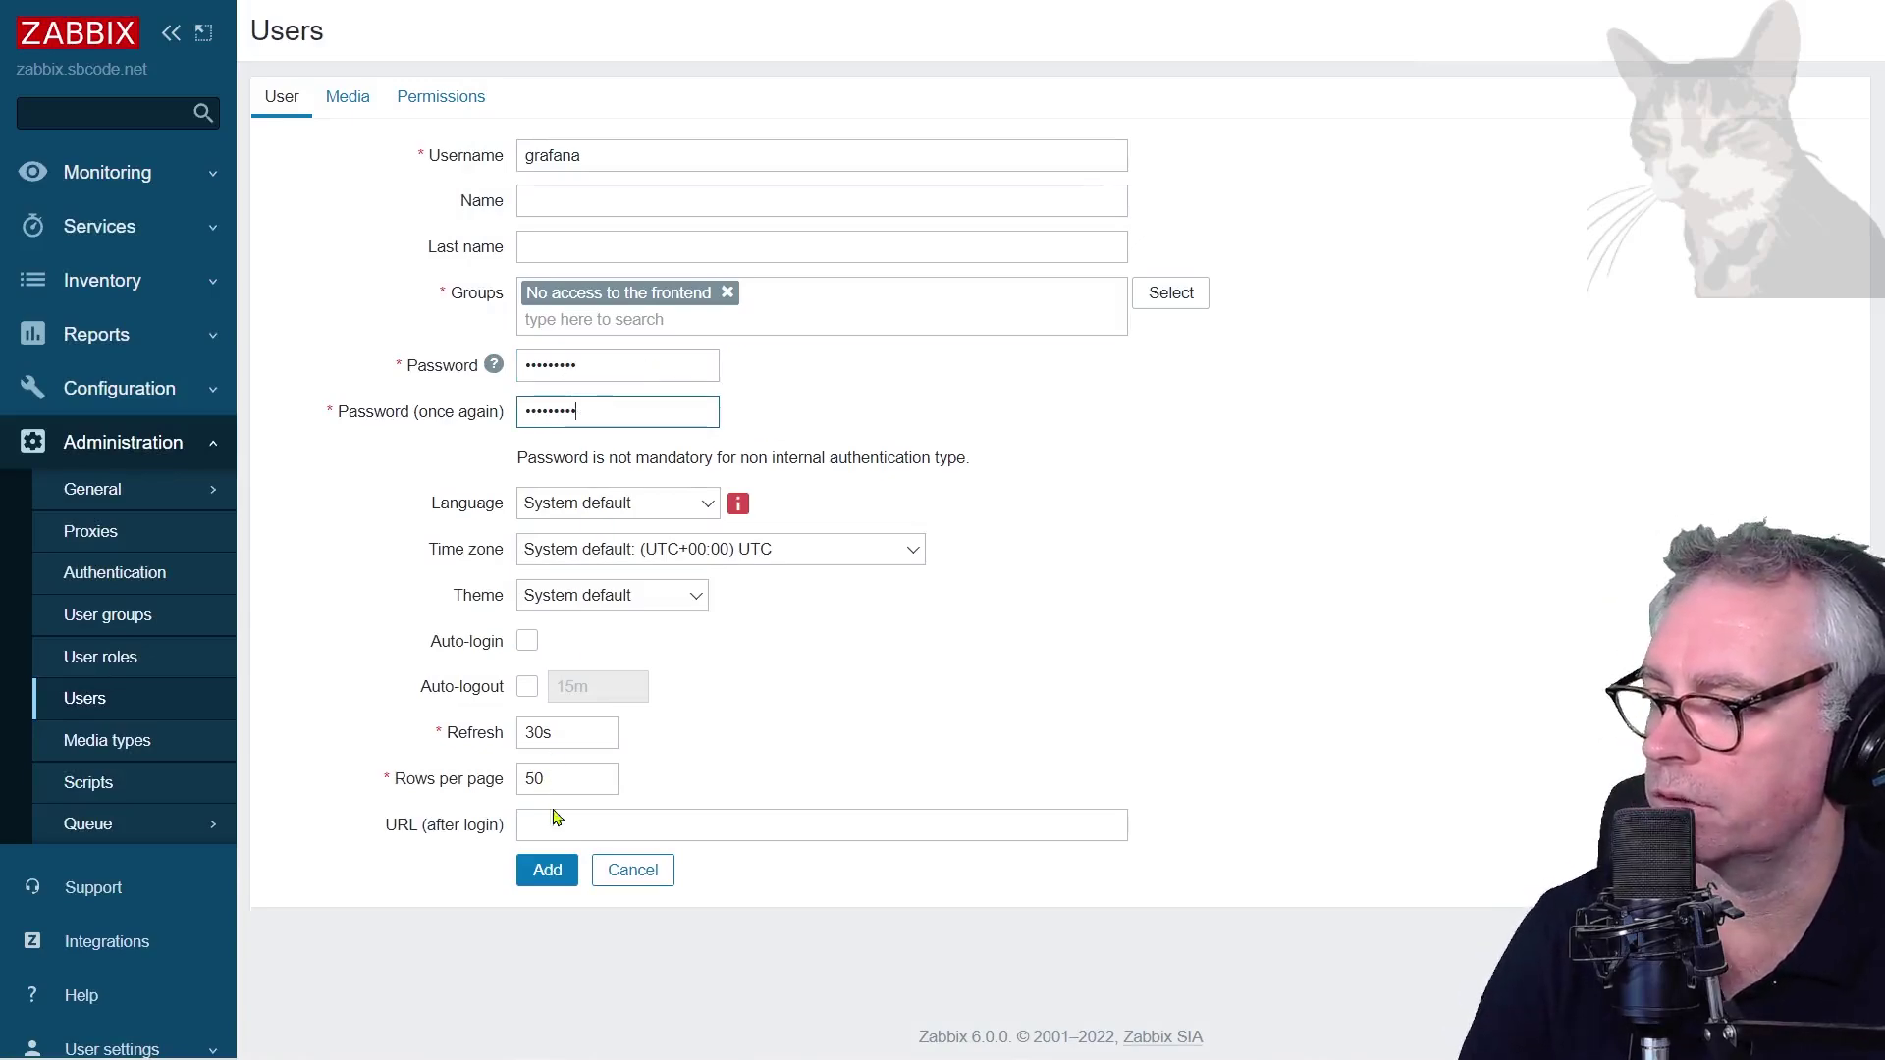
click(453, 113)
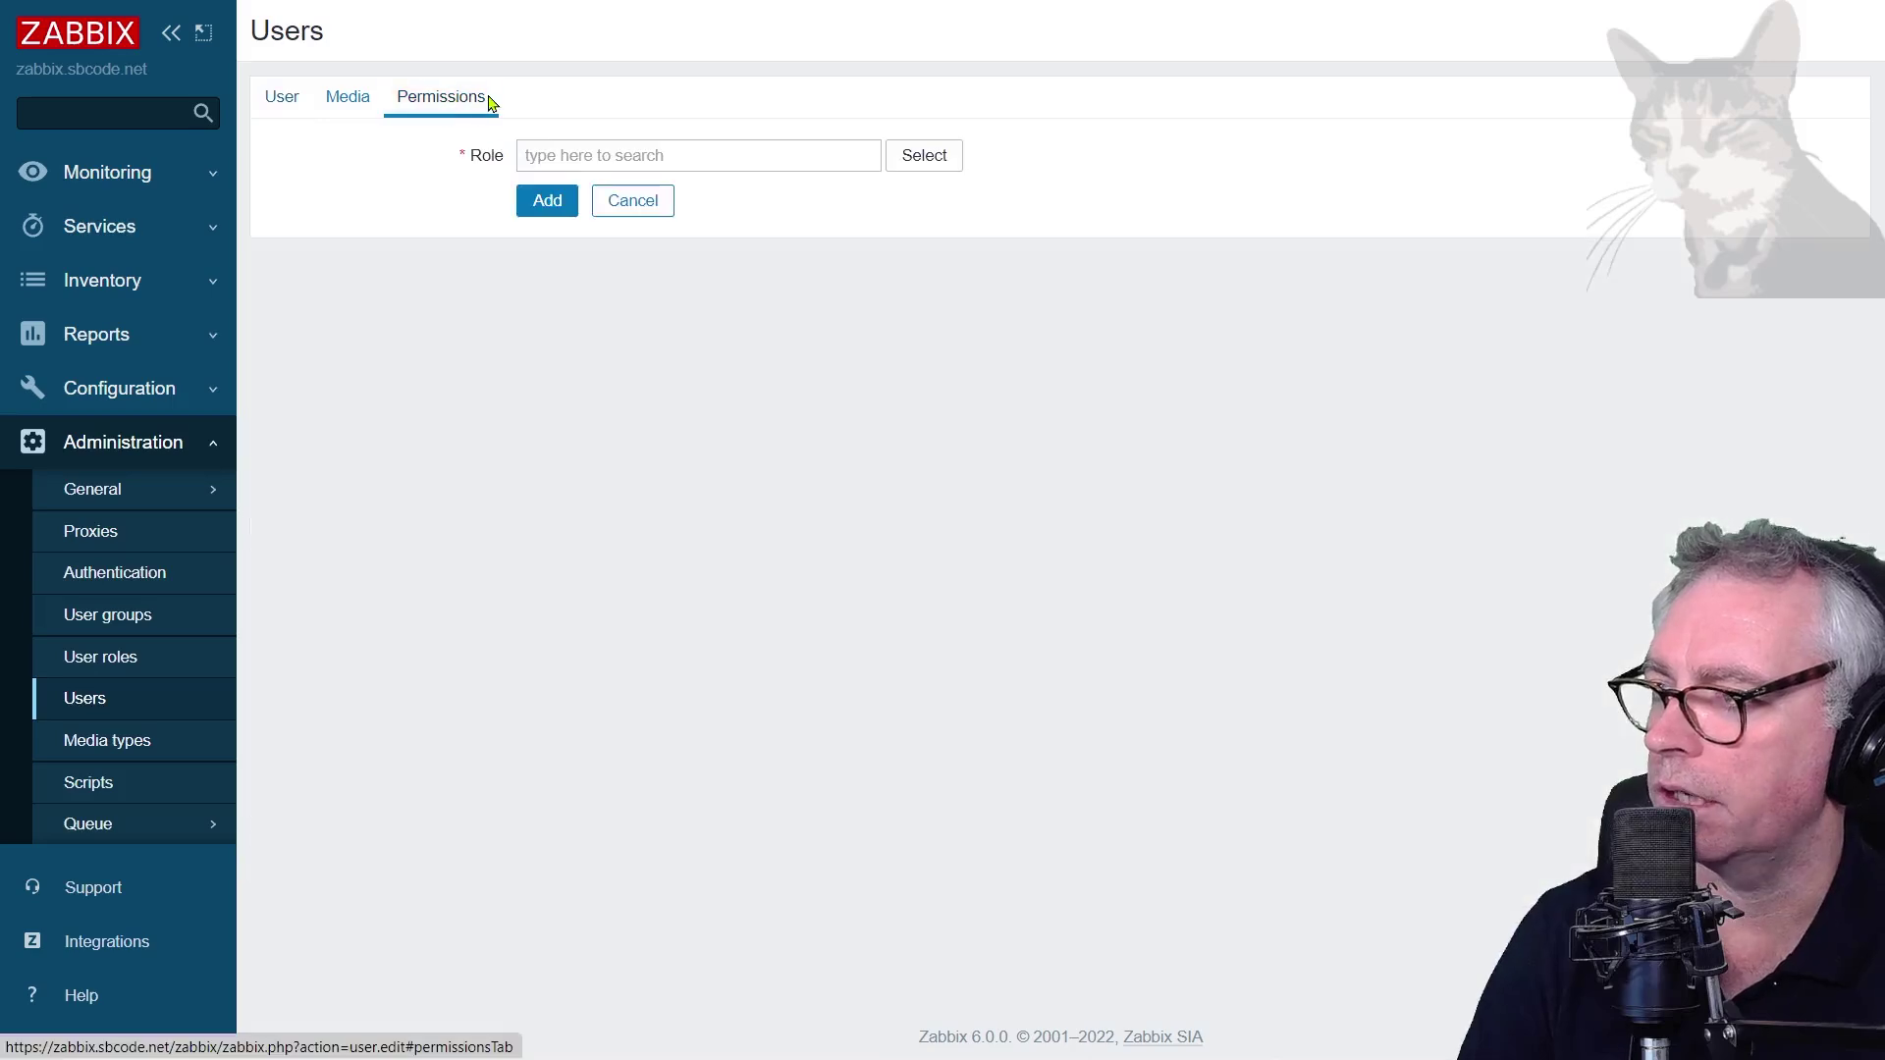
Give grafana the User role with Access to API enabled and add the user
click(923, 157)
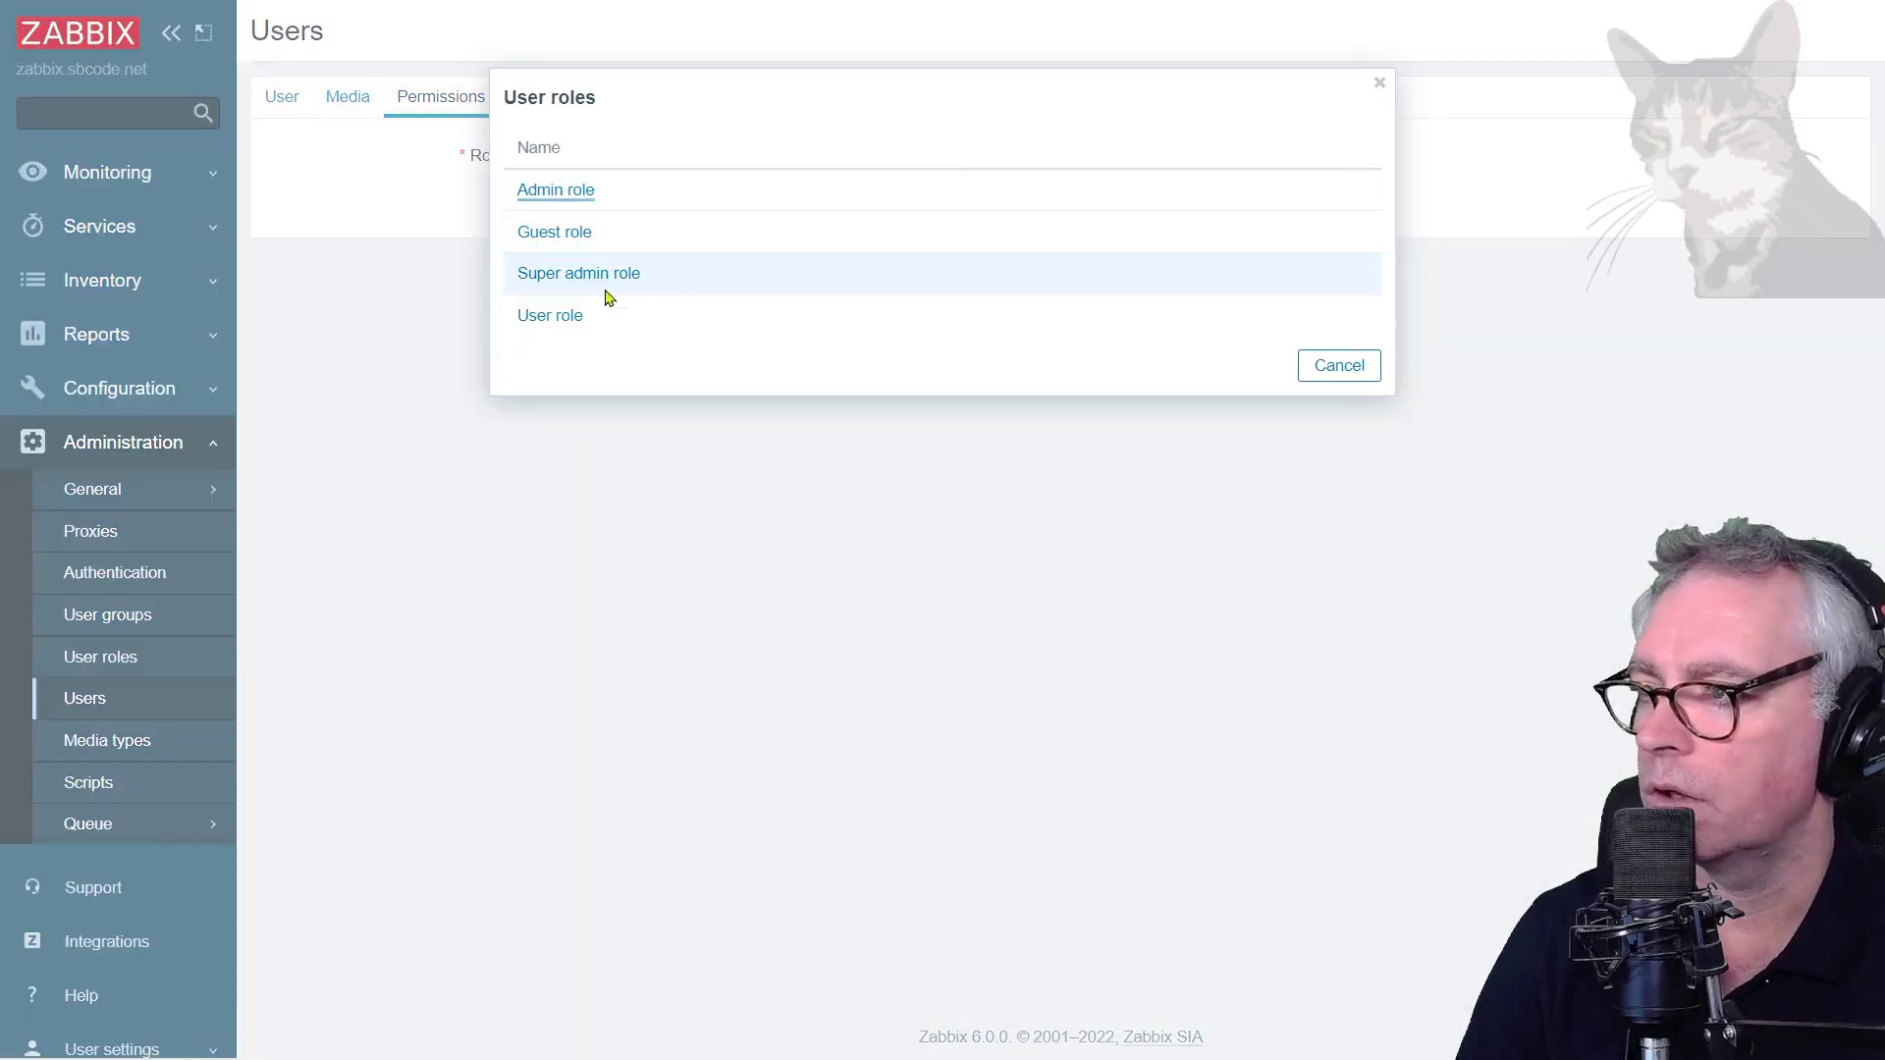
click(550, 316)
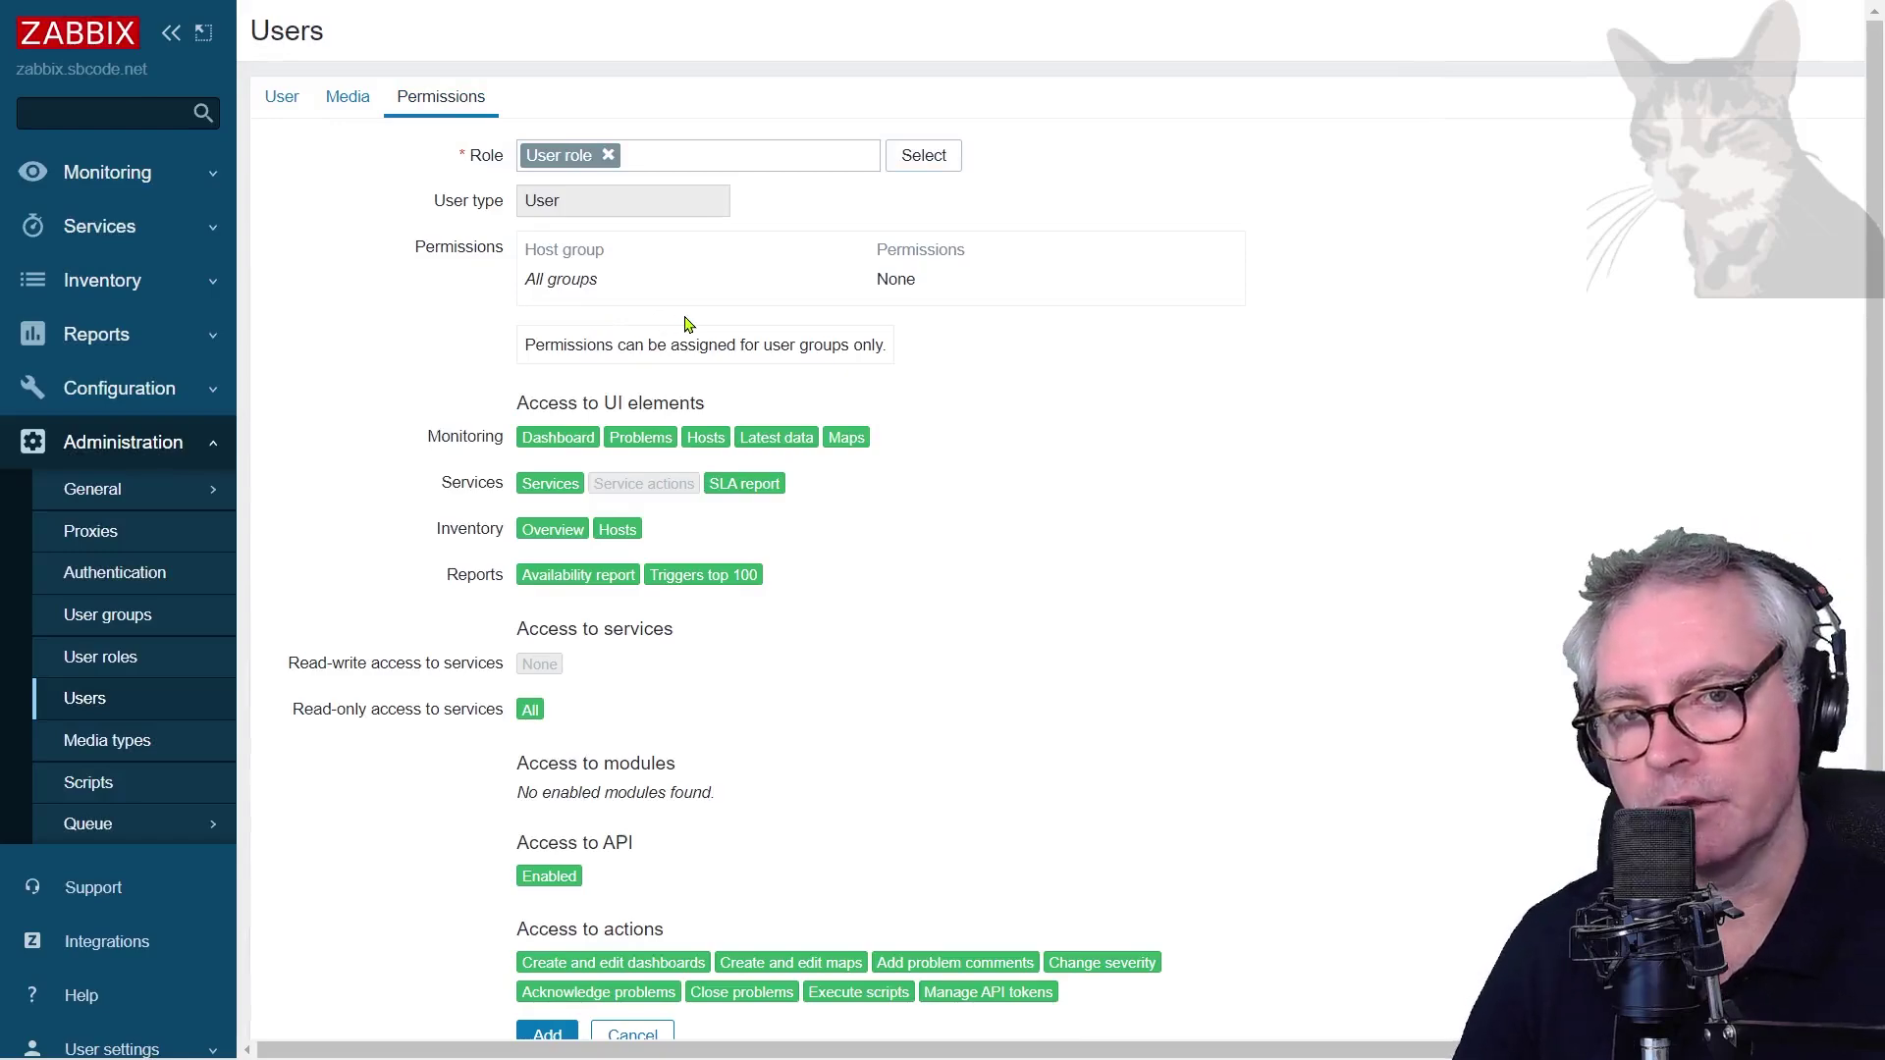
scroll(707, 501, down, 2)
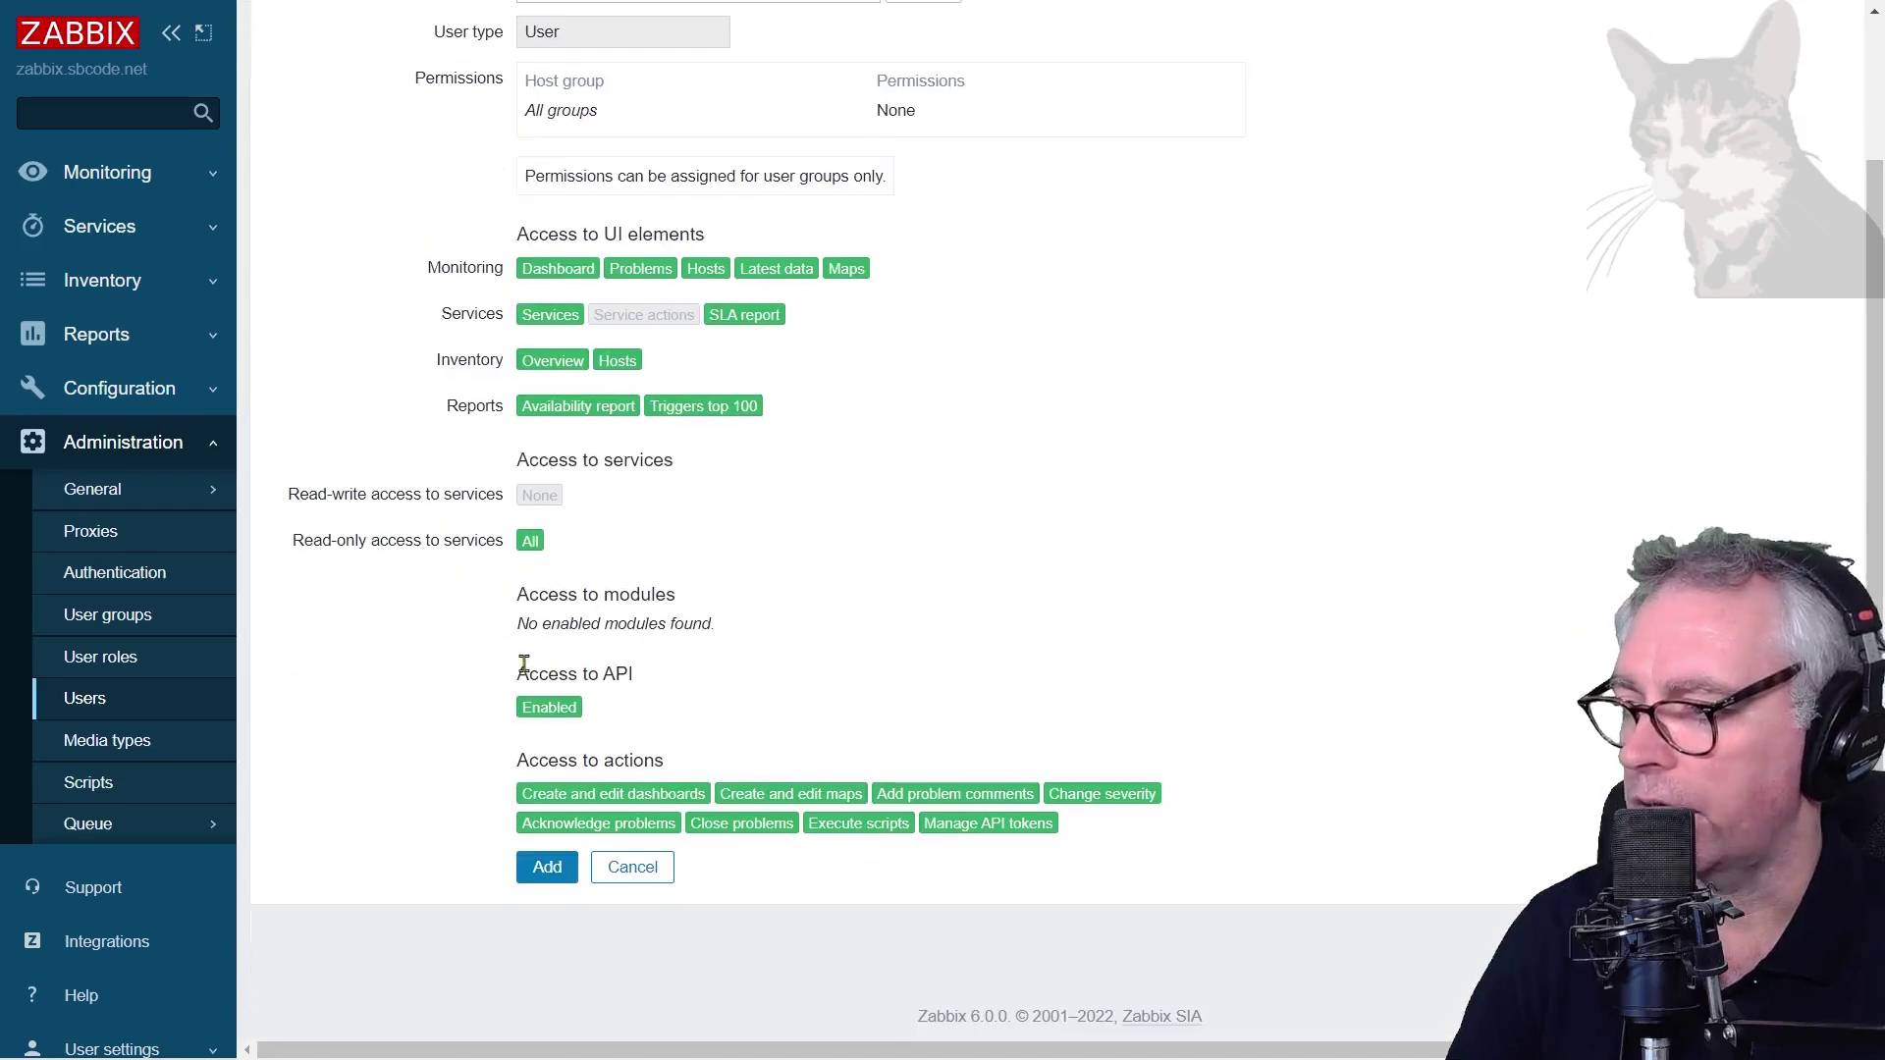
drag(514, 672, 579, 709)
click(883, 669)
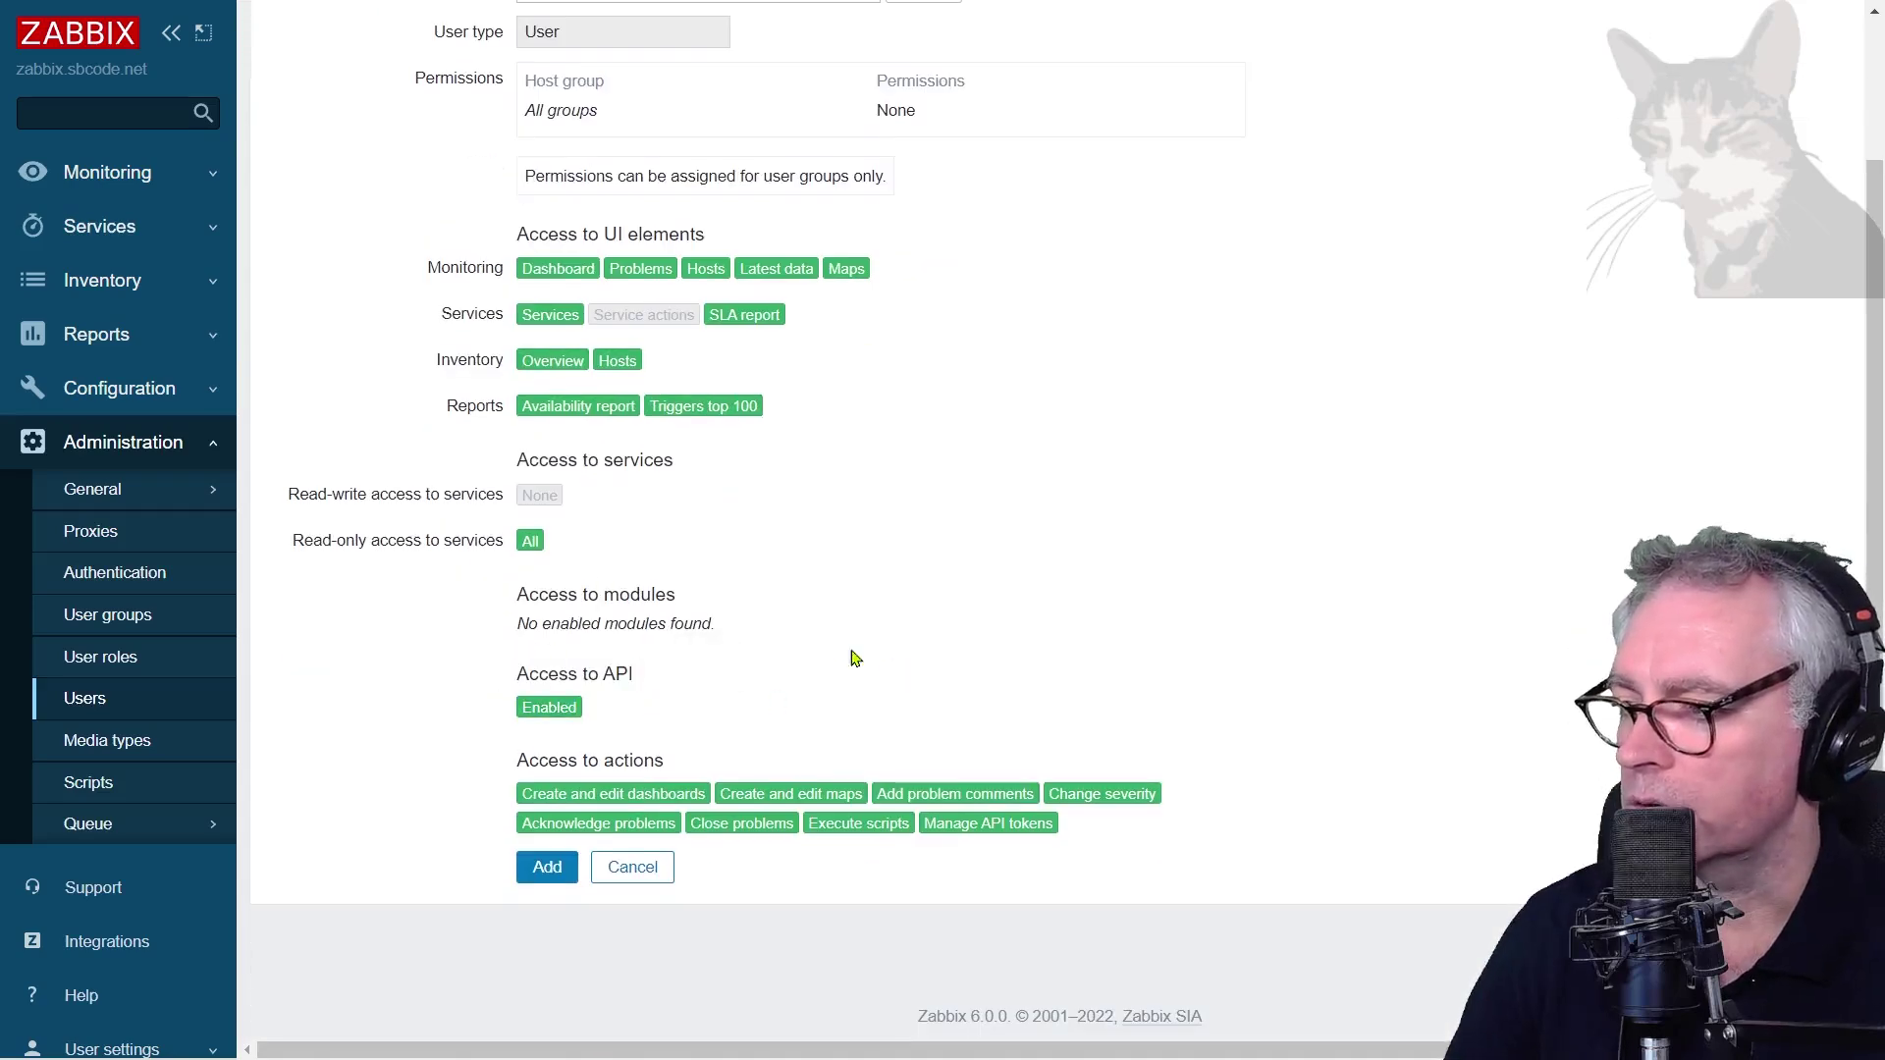
click(547, 867)
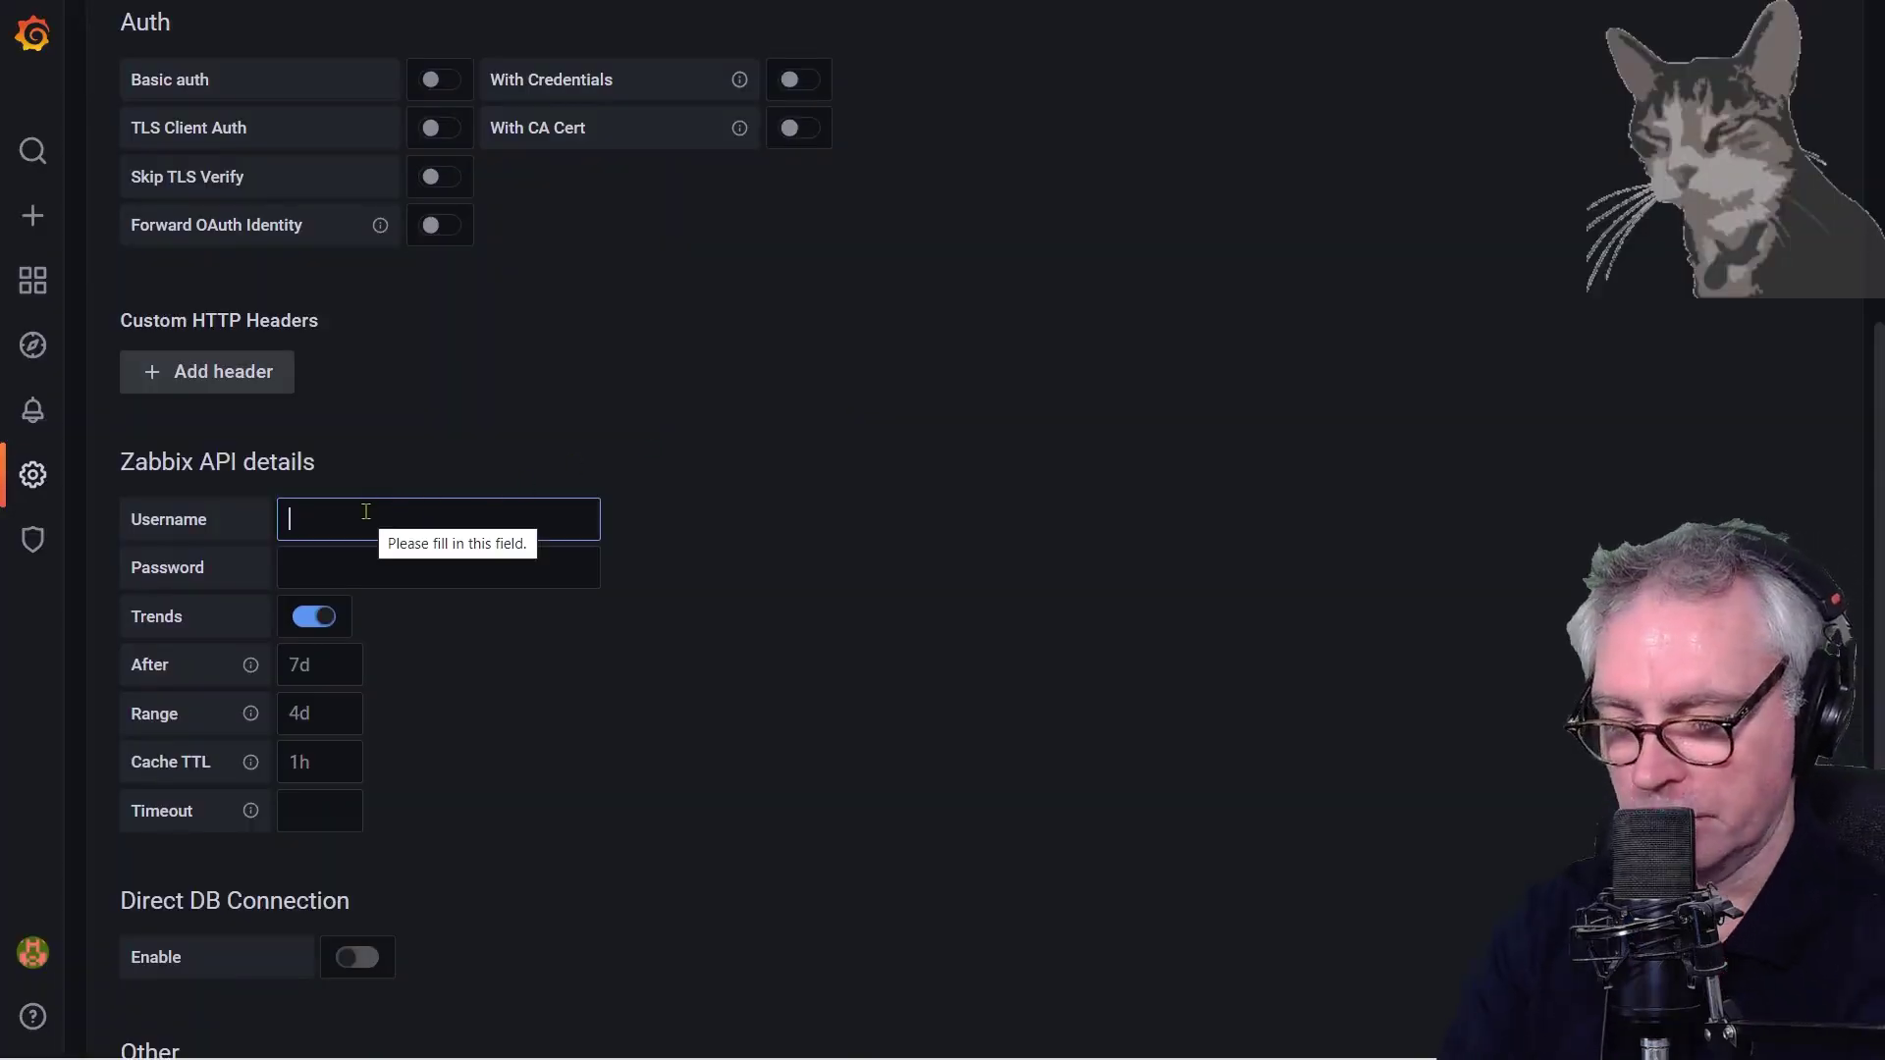
Set the Zabbix data source's API login to user grafana with its password, then save and test
text(grafana)
key(Tab)
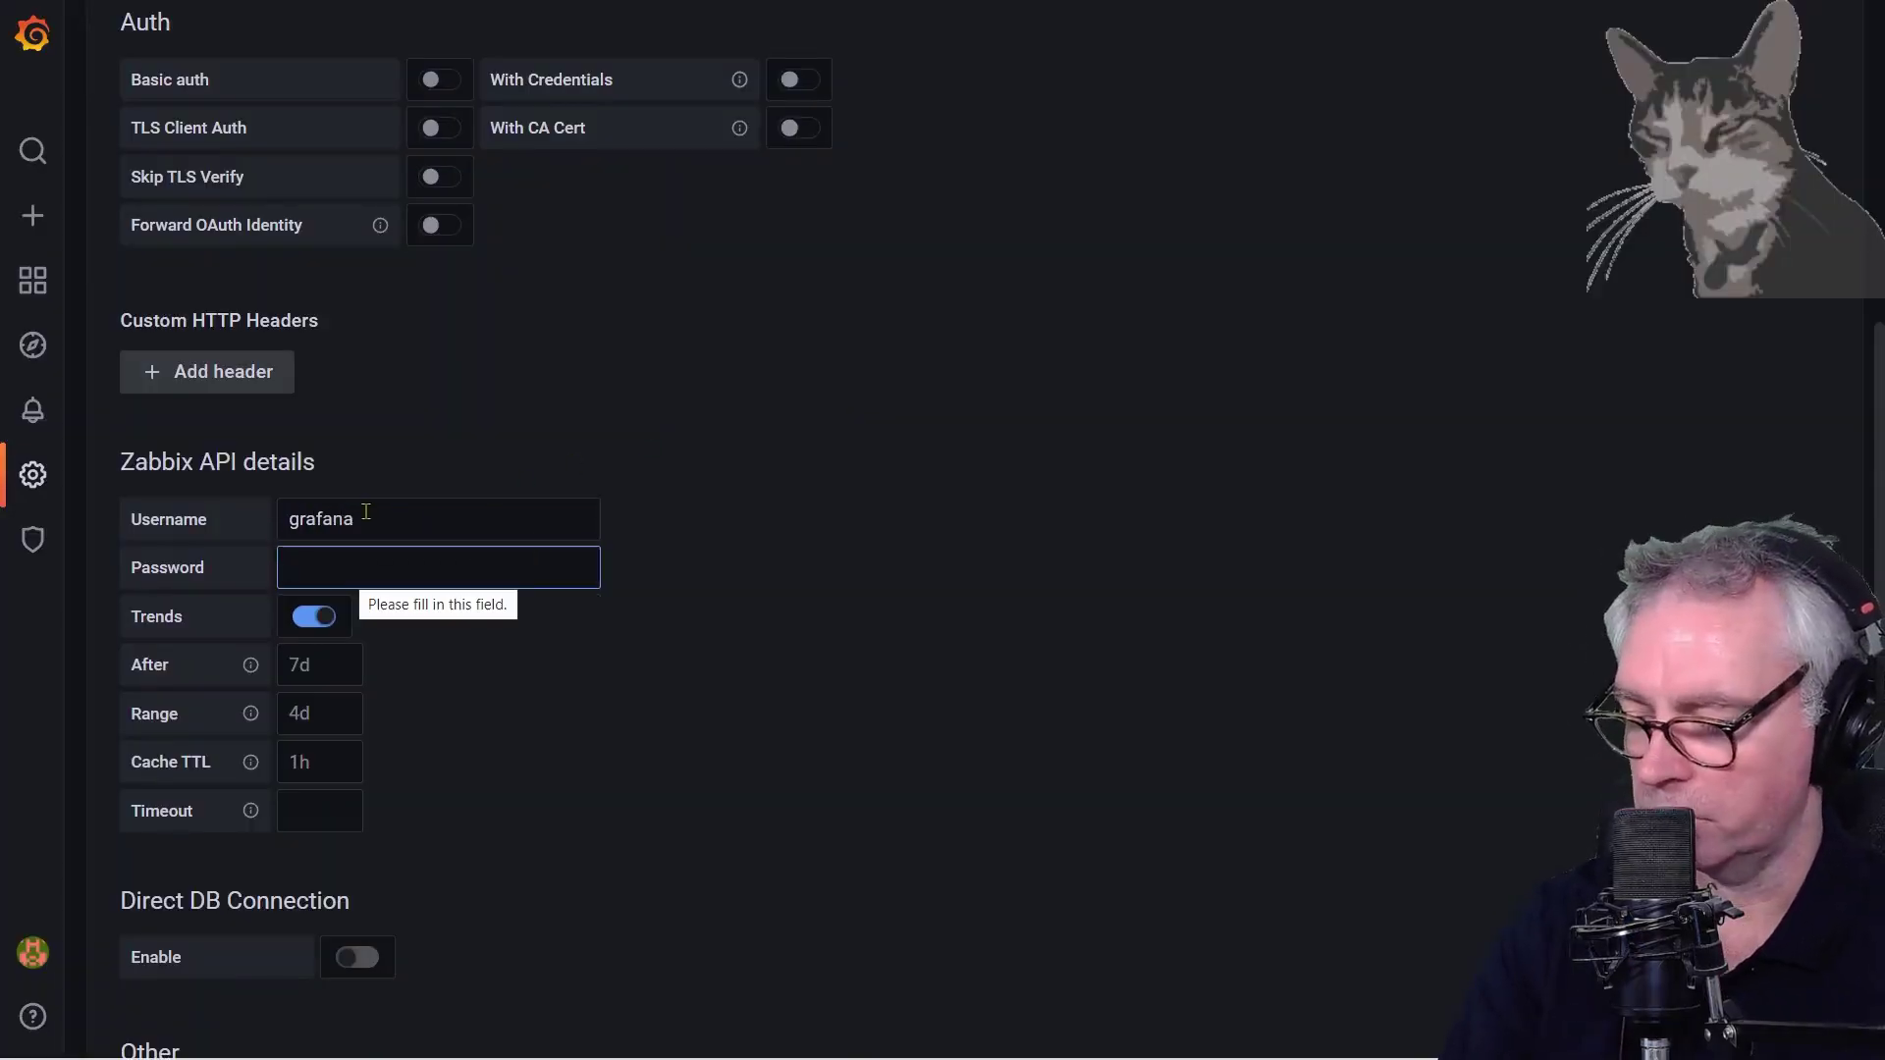
text(•••••••••)
click(557, 610)
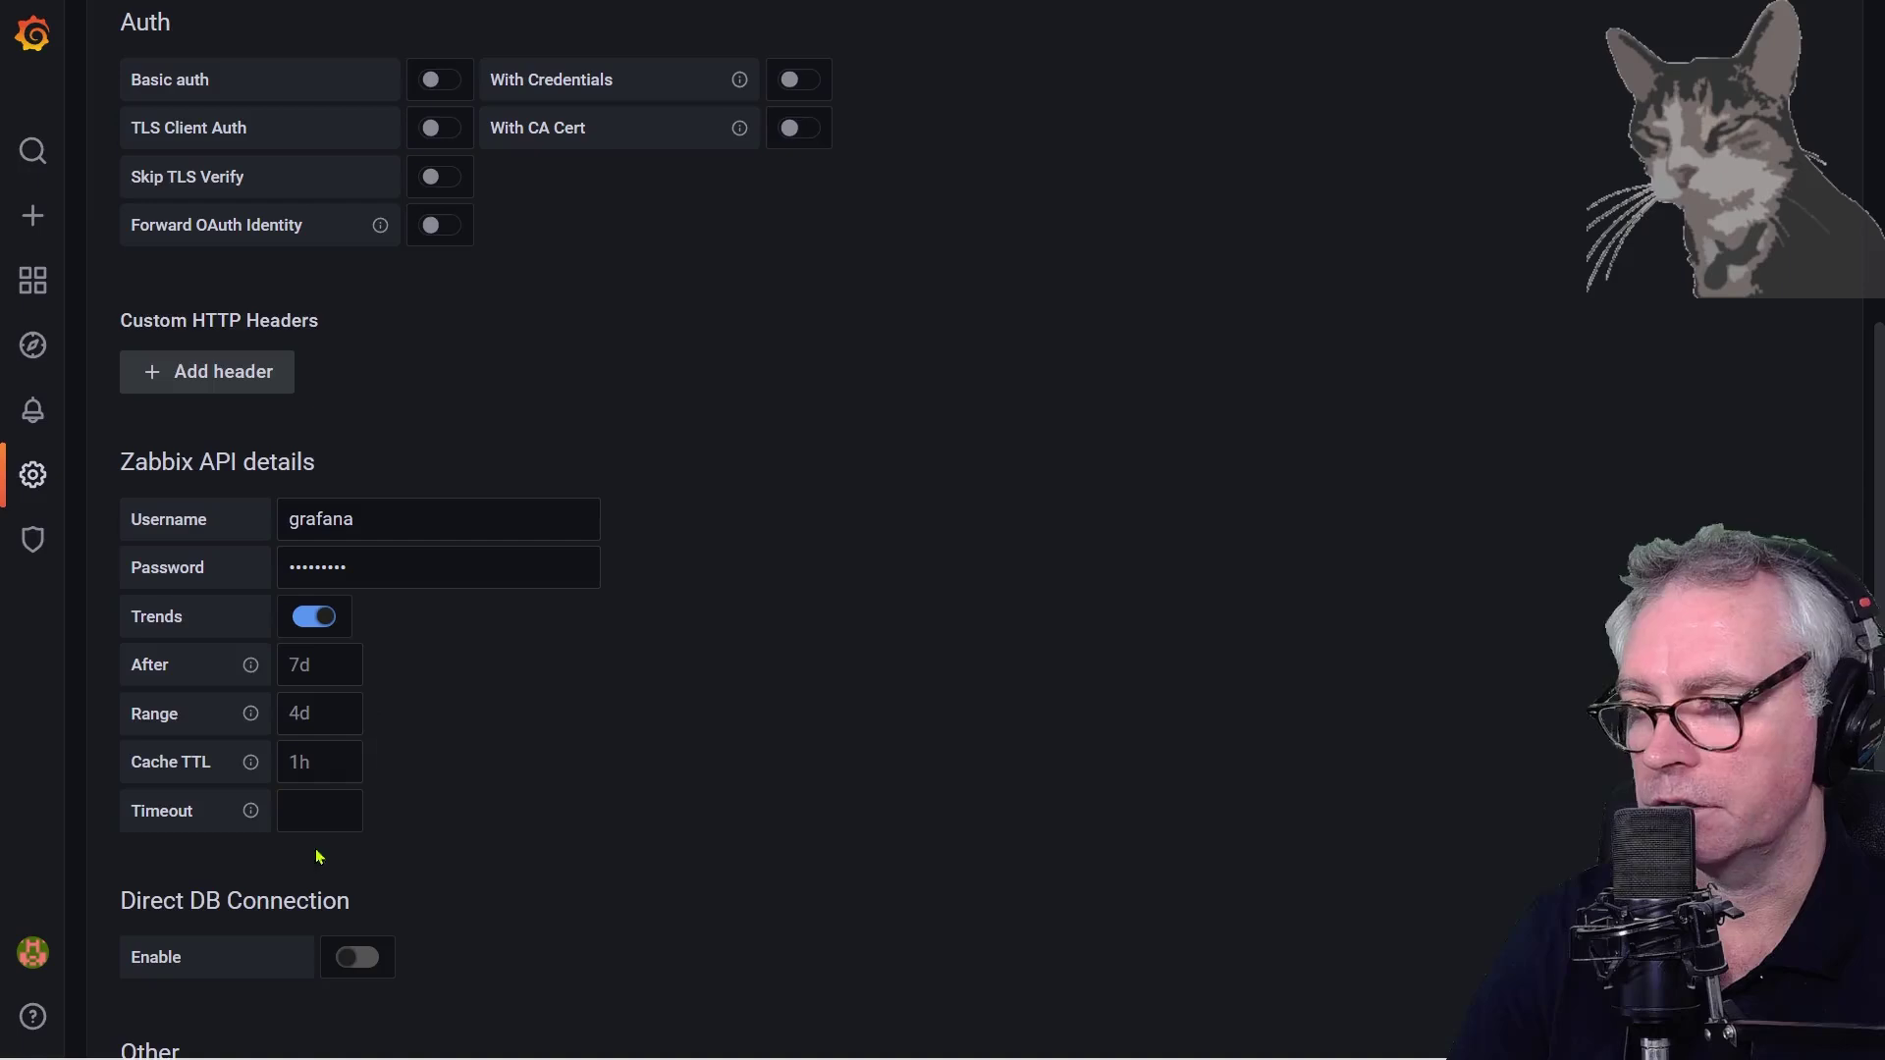
scroll(510, 721, down, 3)
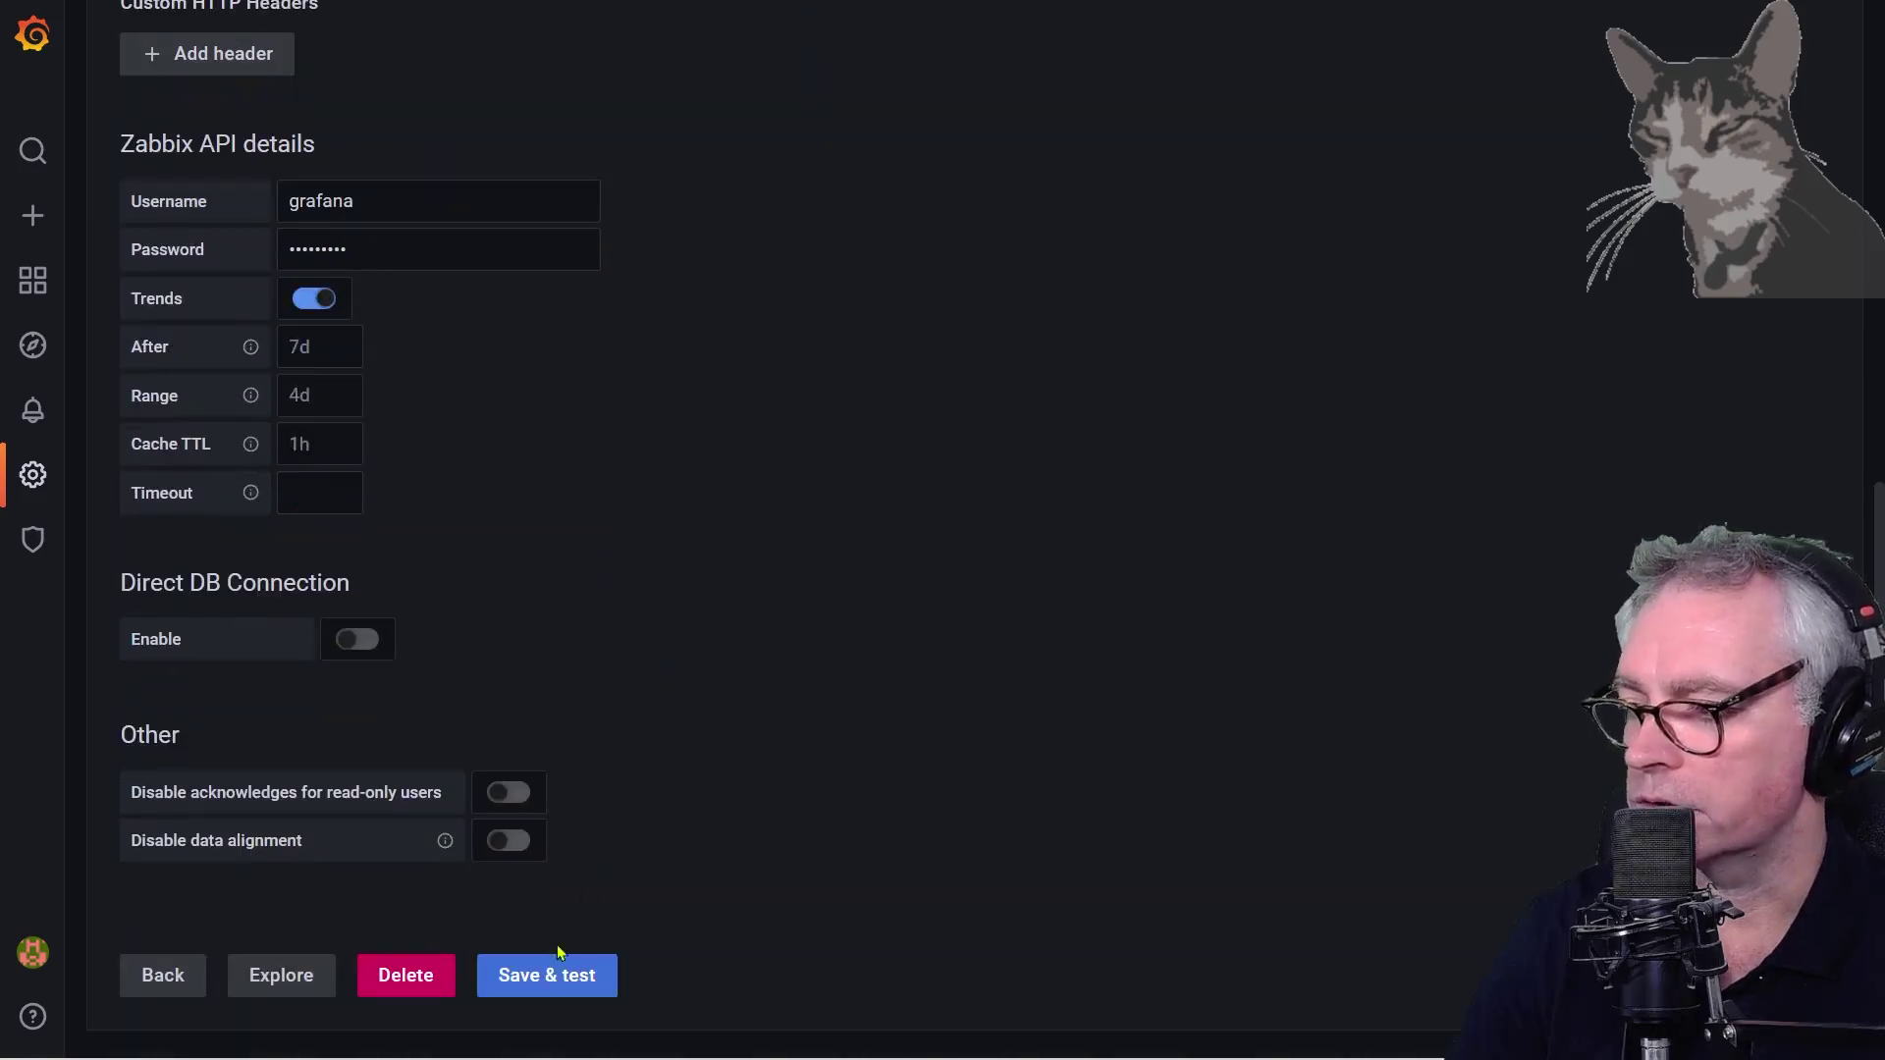
click(553, 991)
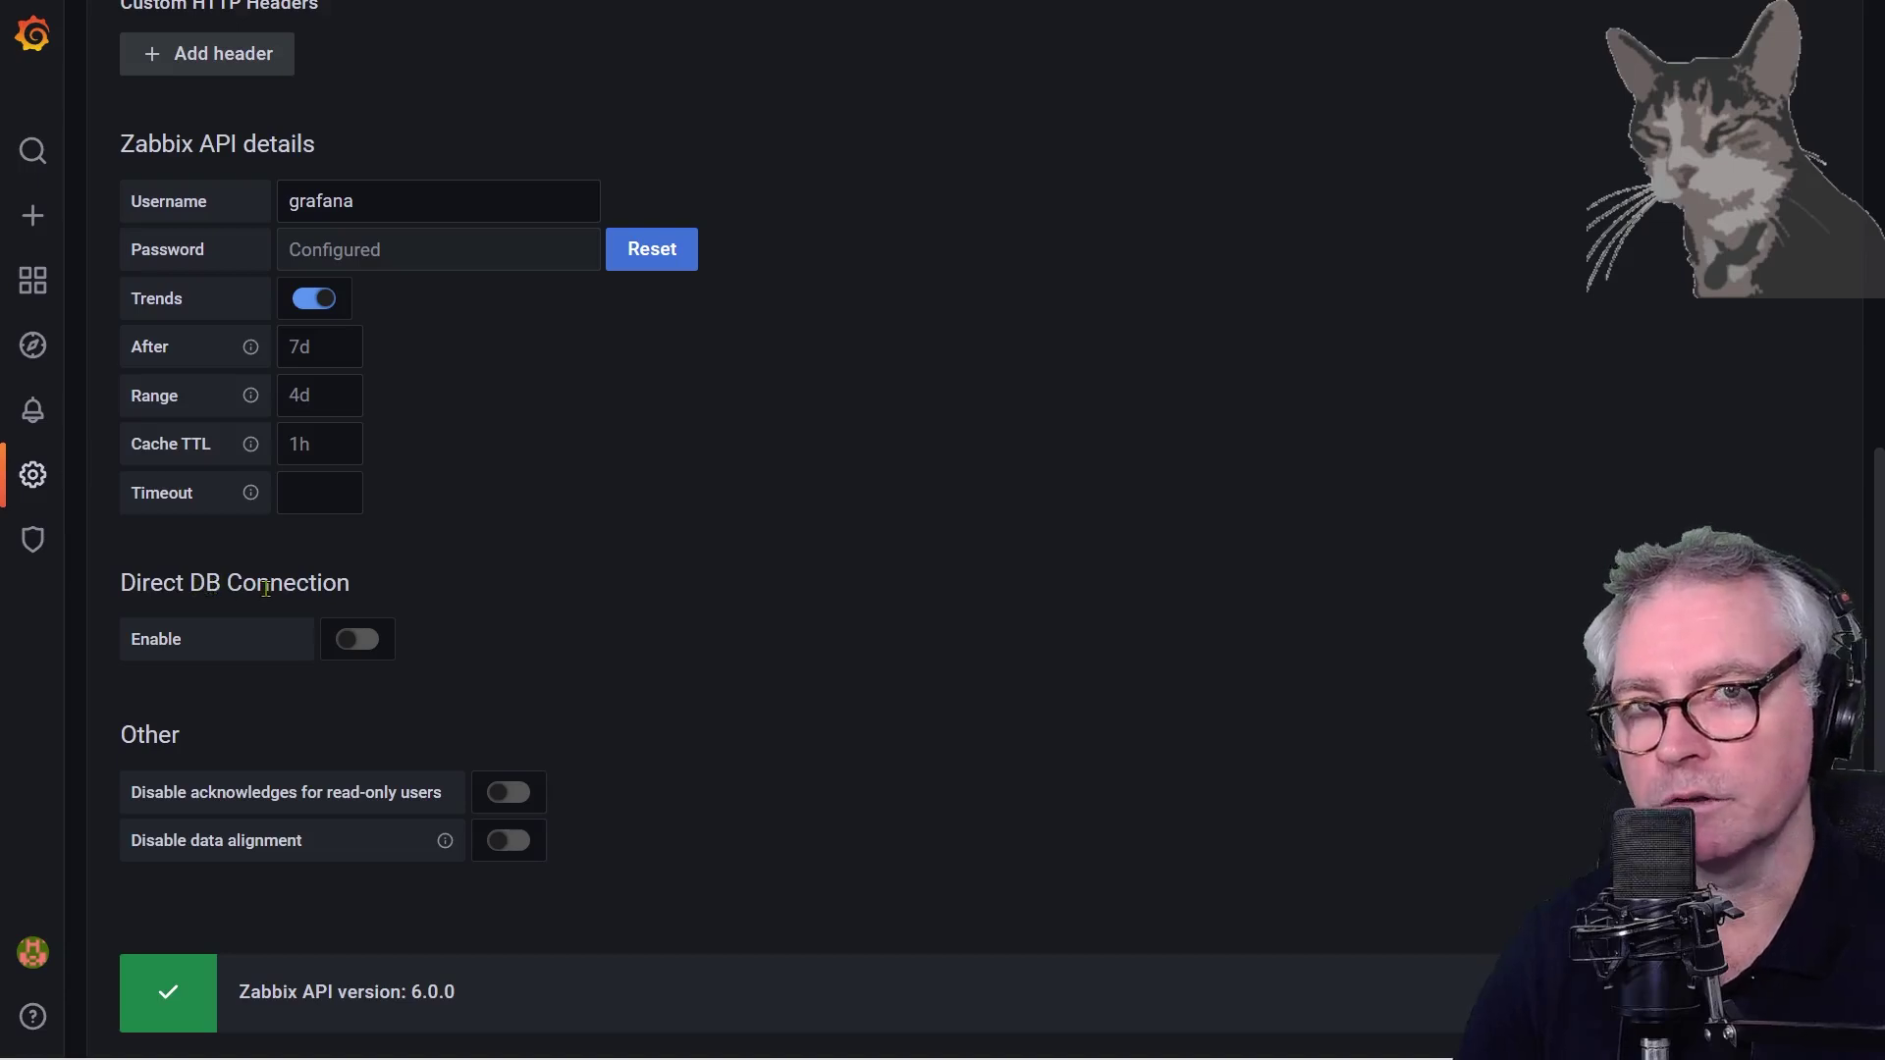
Enable Direct DB Connection and check its database list, which is empty
click(357, 640)
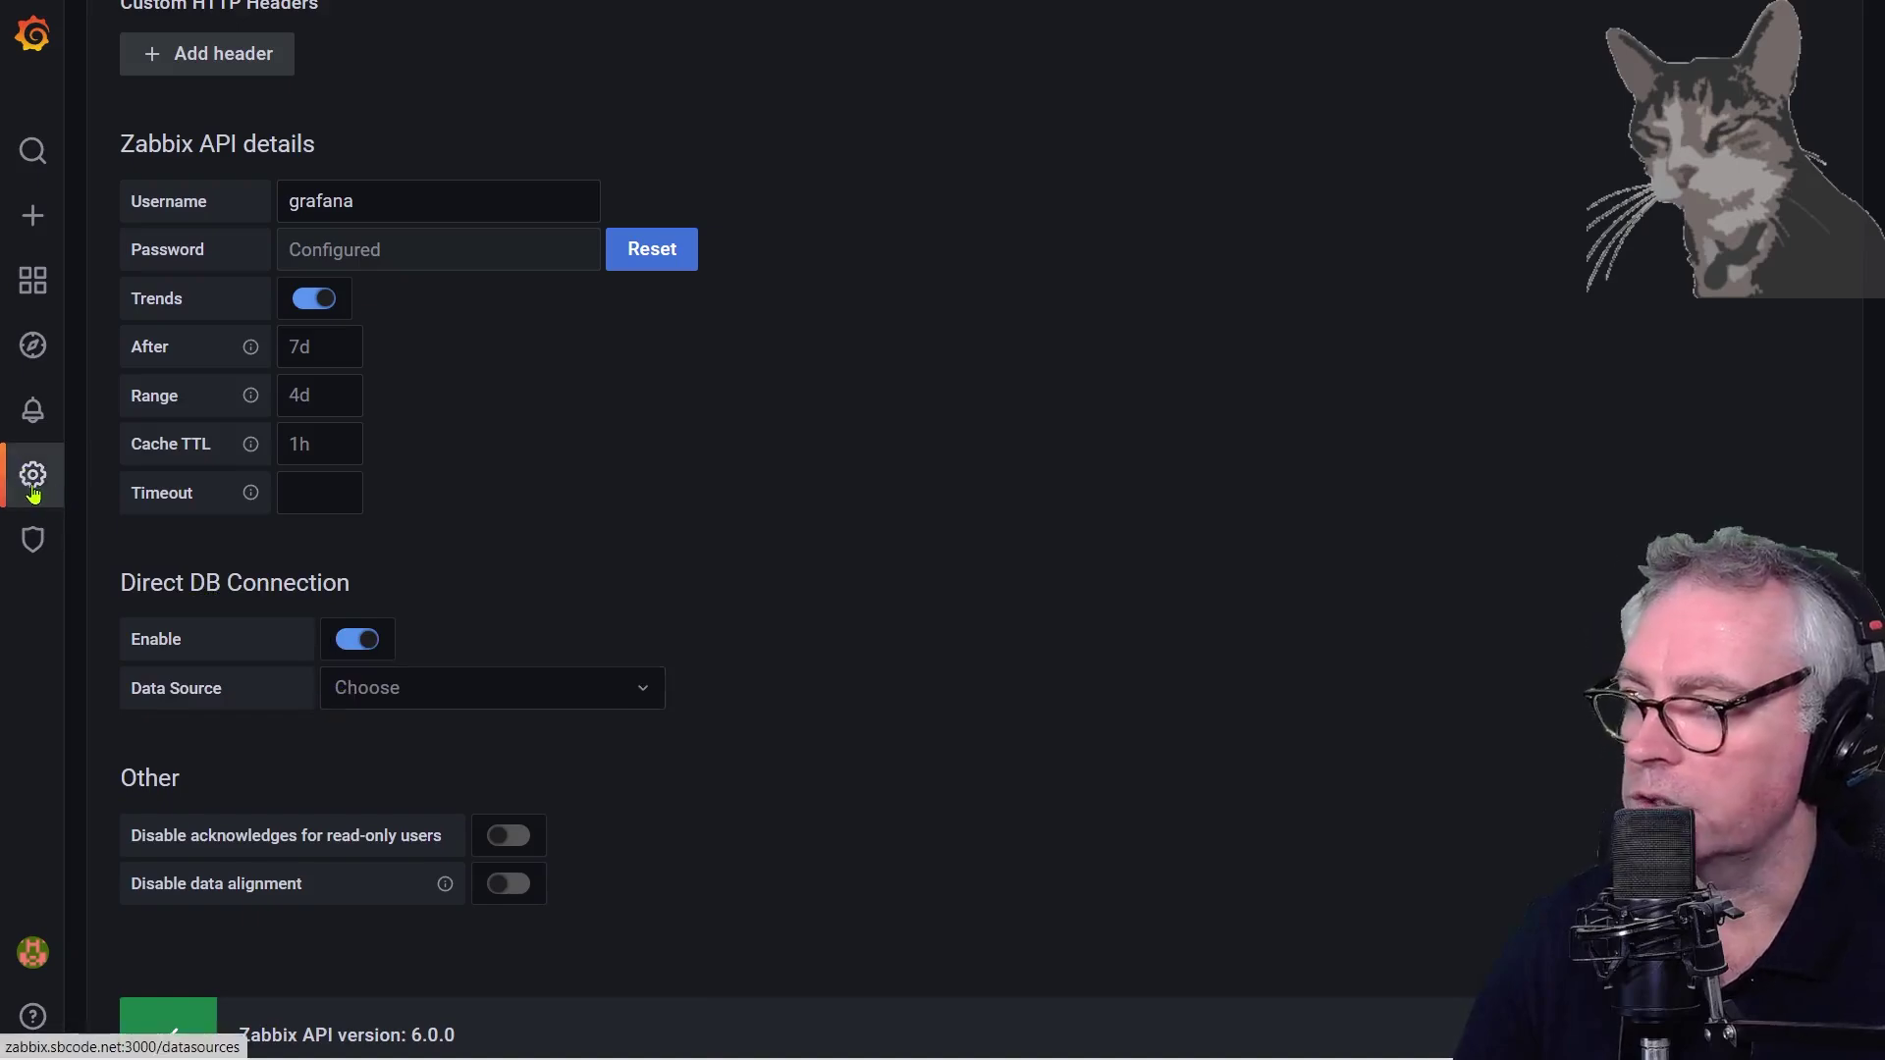
click(581, 699)
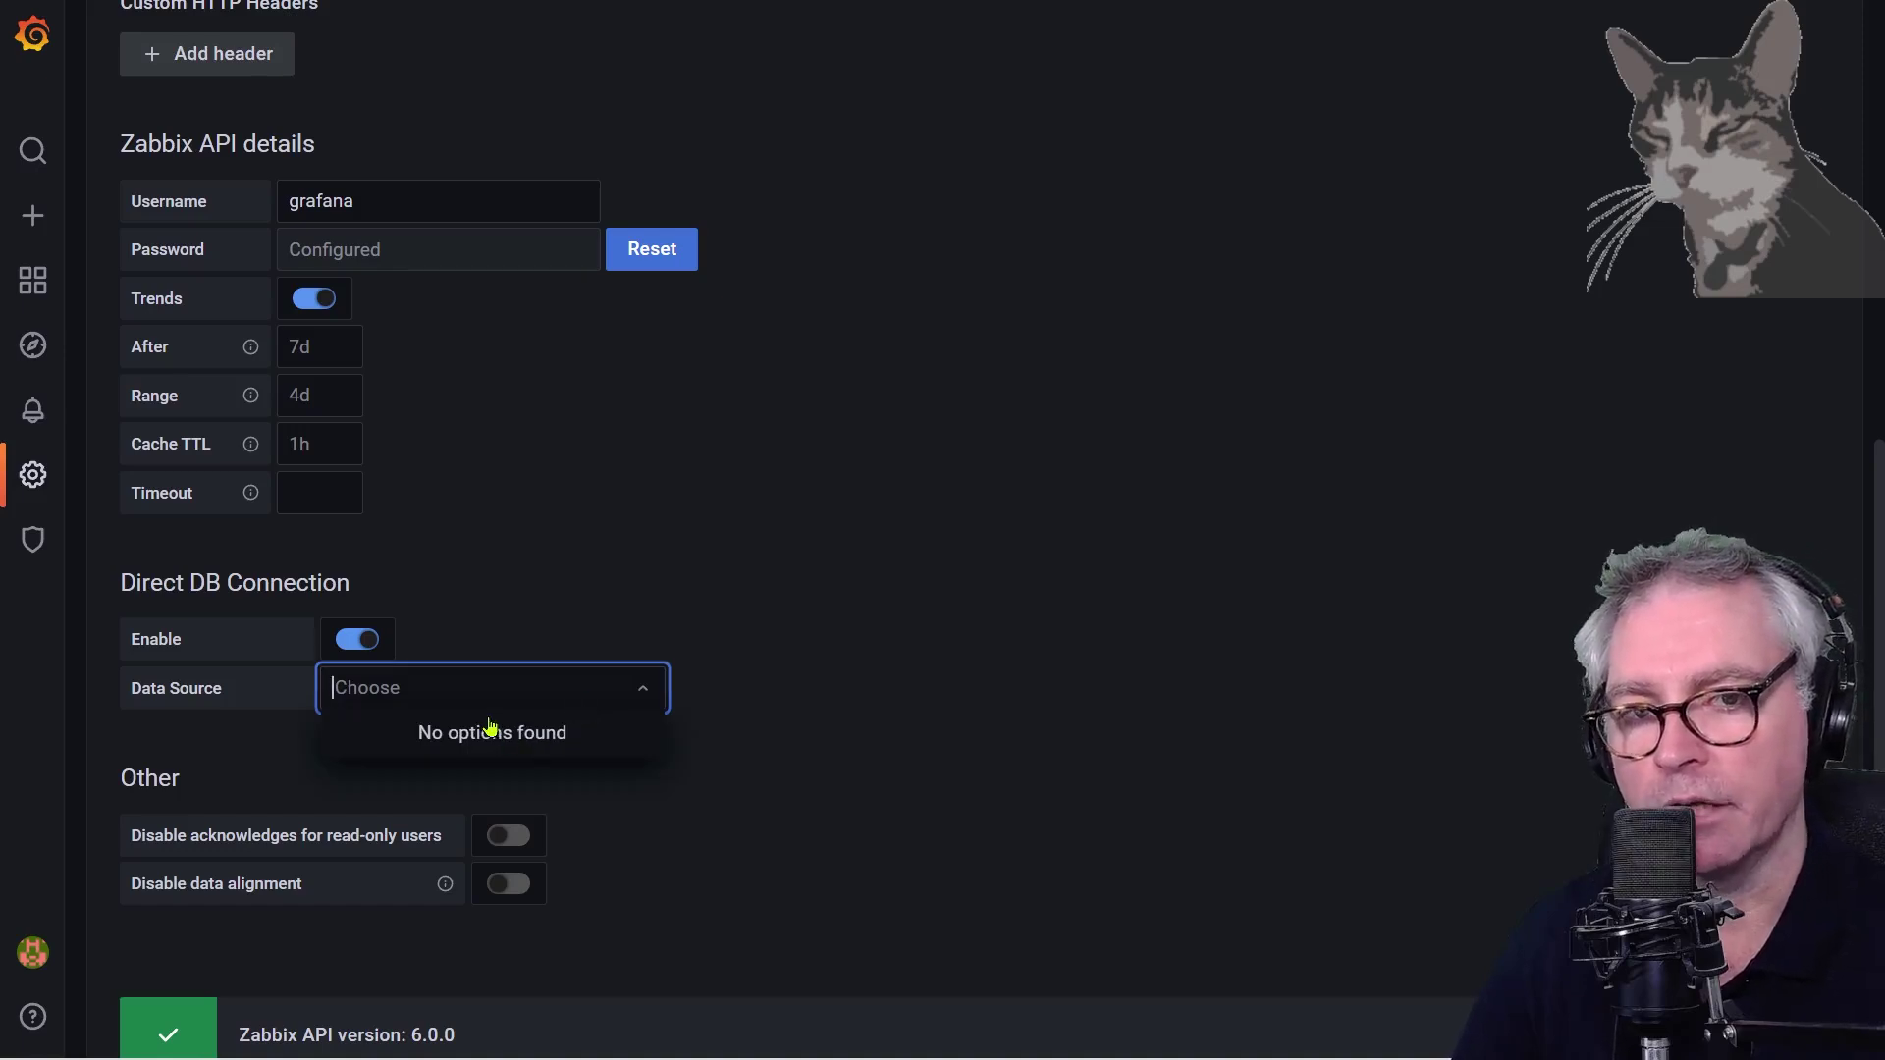
click(836, 724)
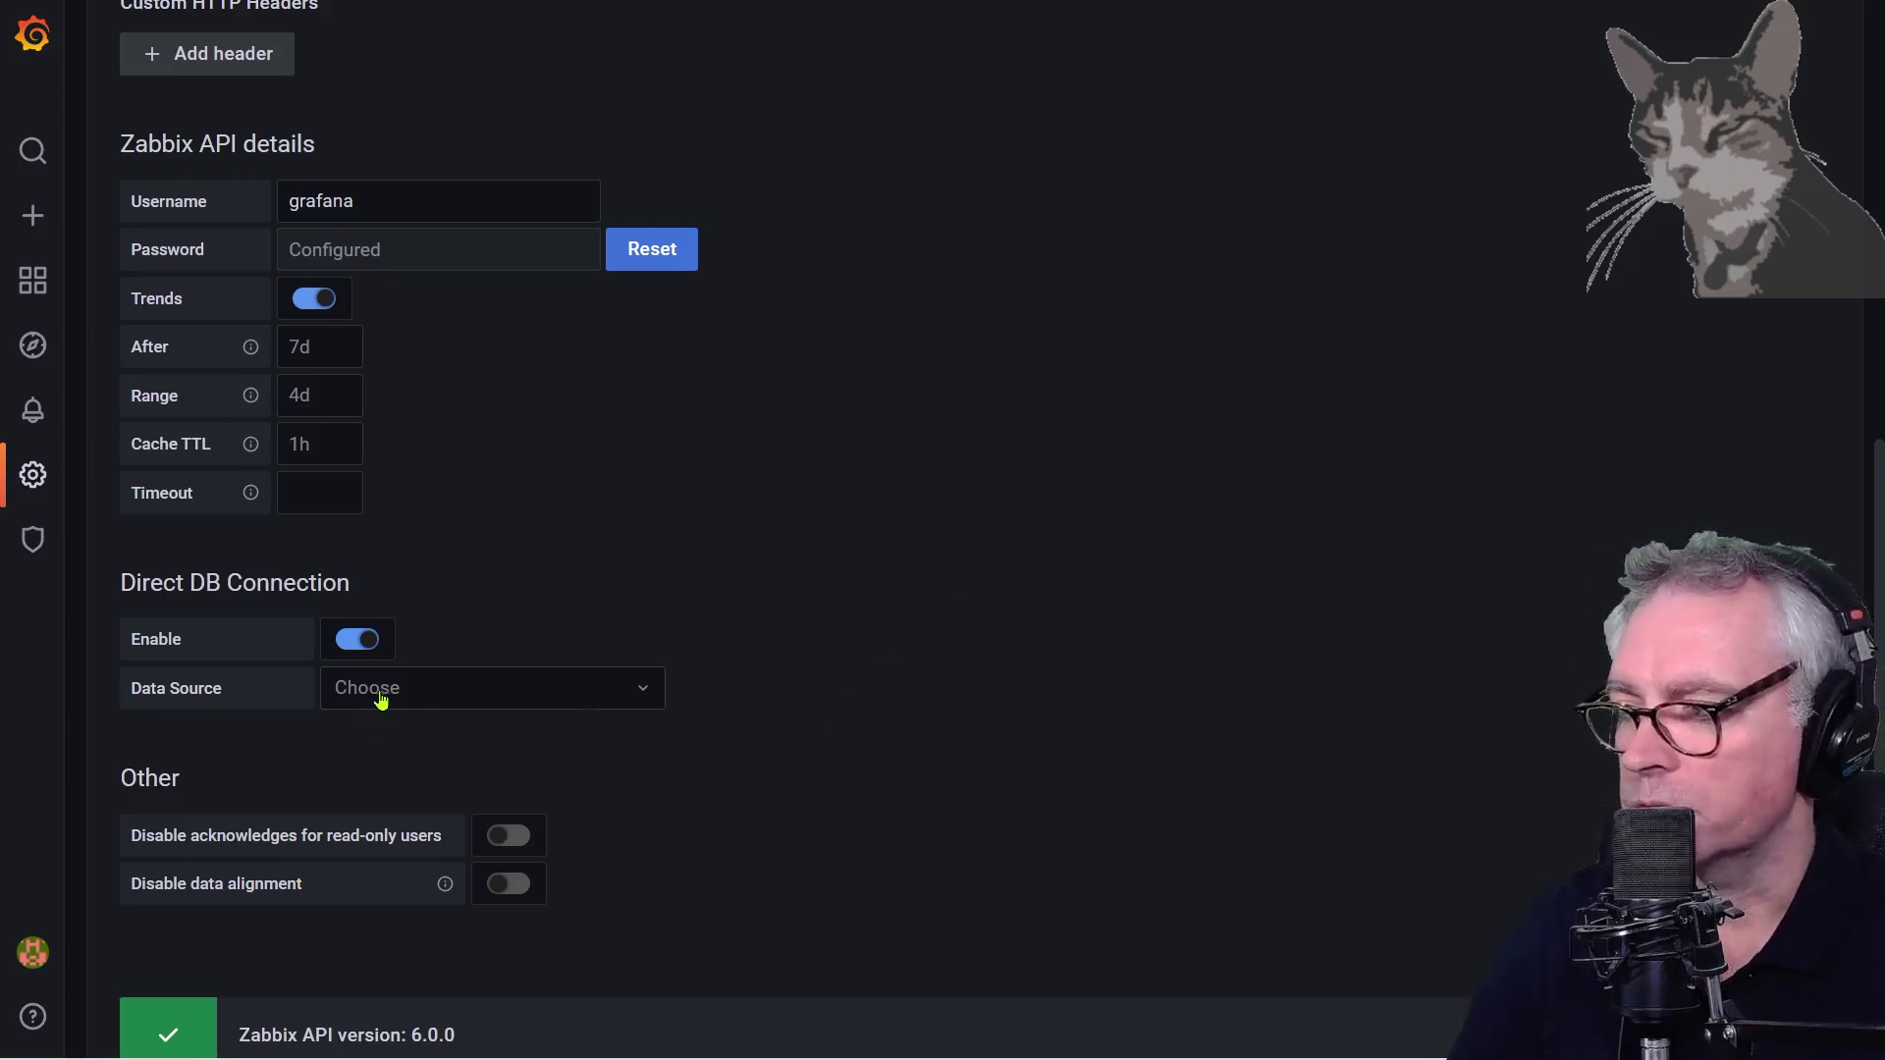
scroll(933, 648, down, 3)
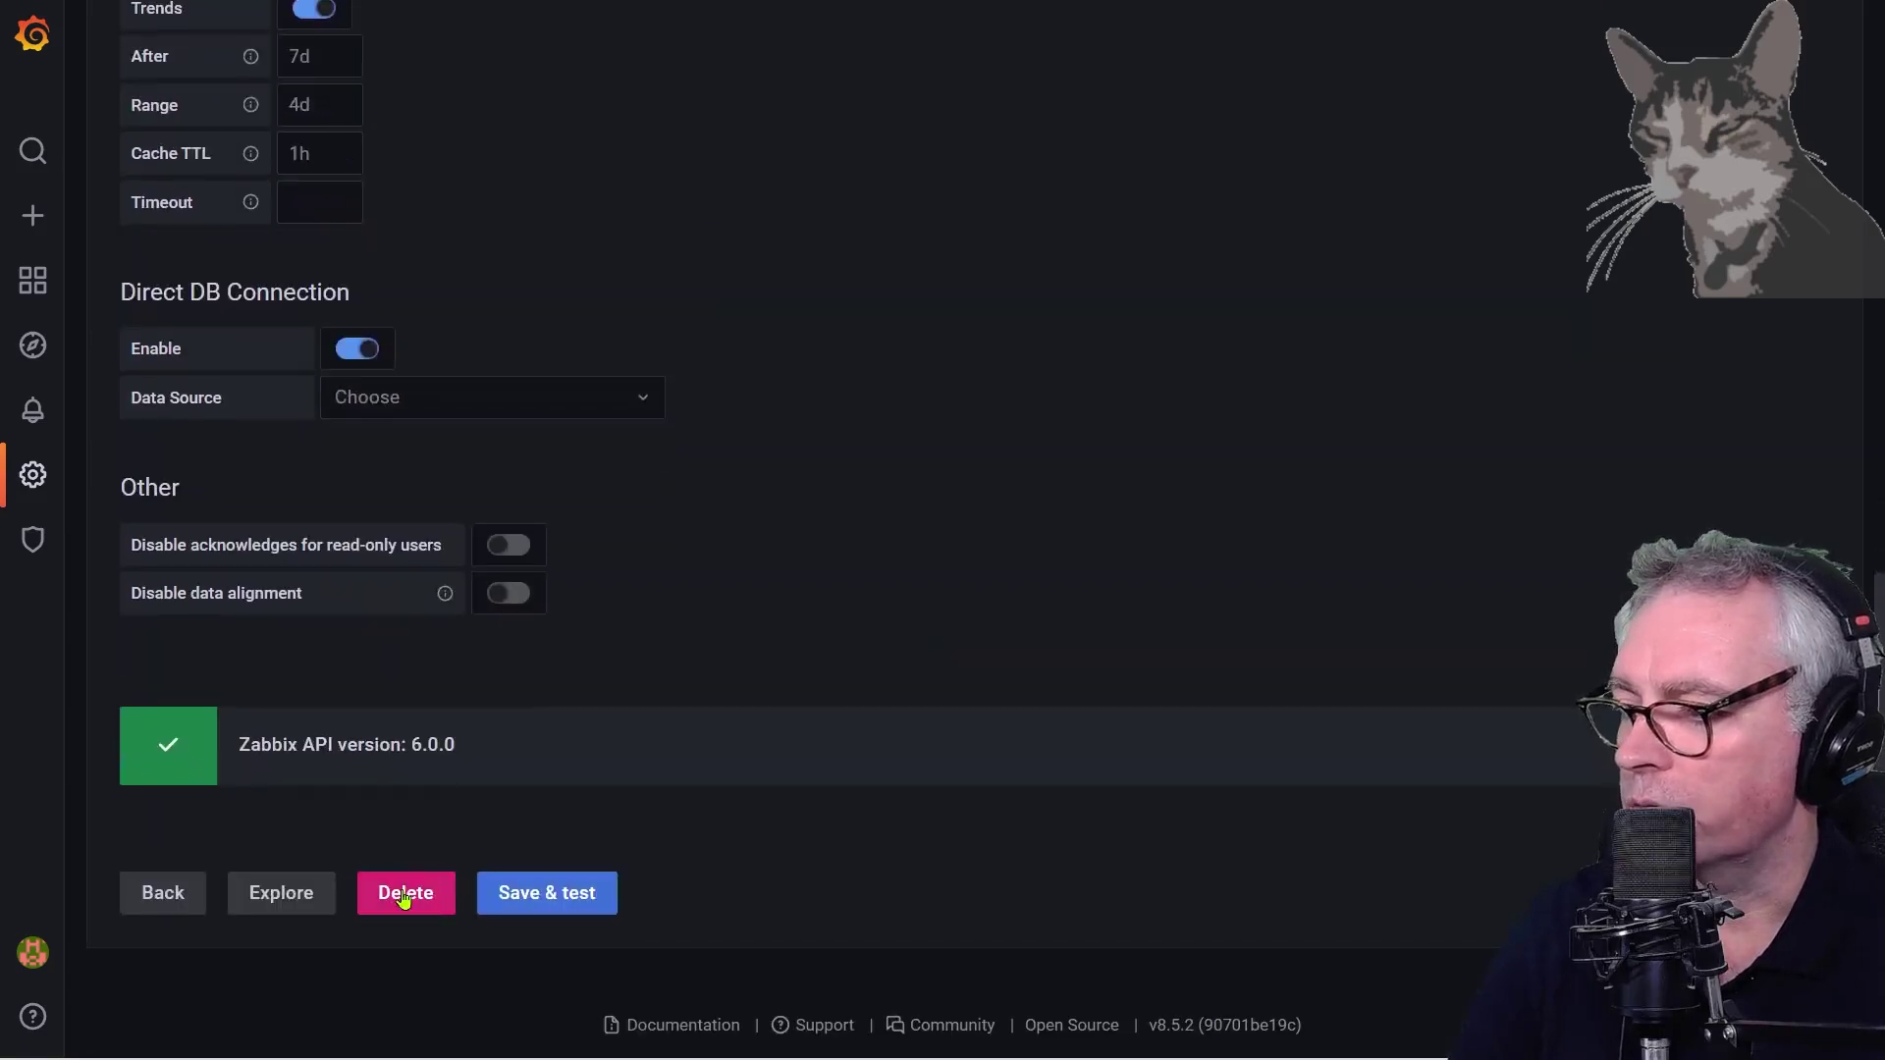
scroll(841, 830, up, 6)
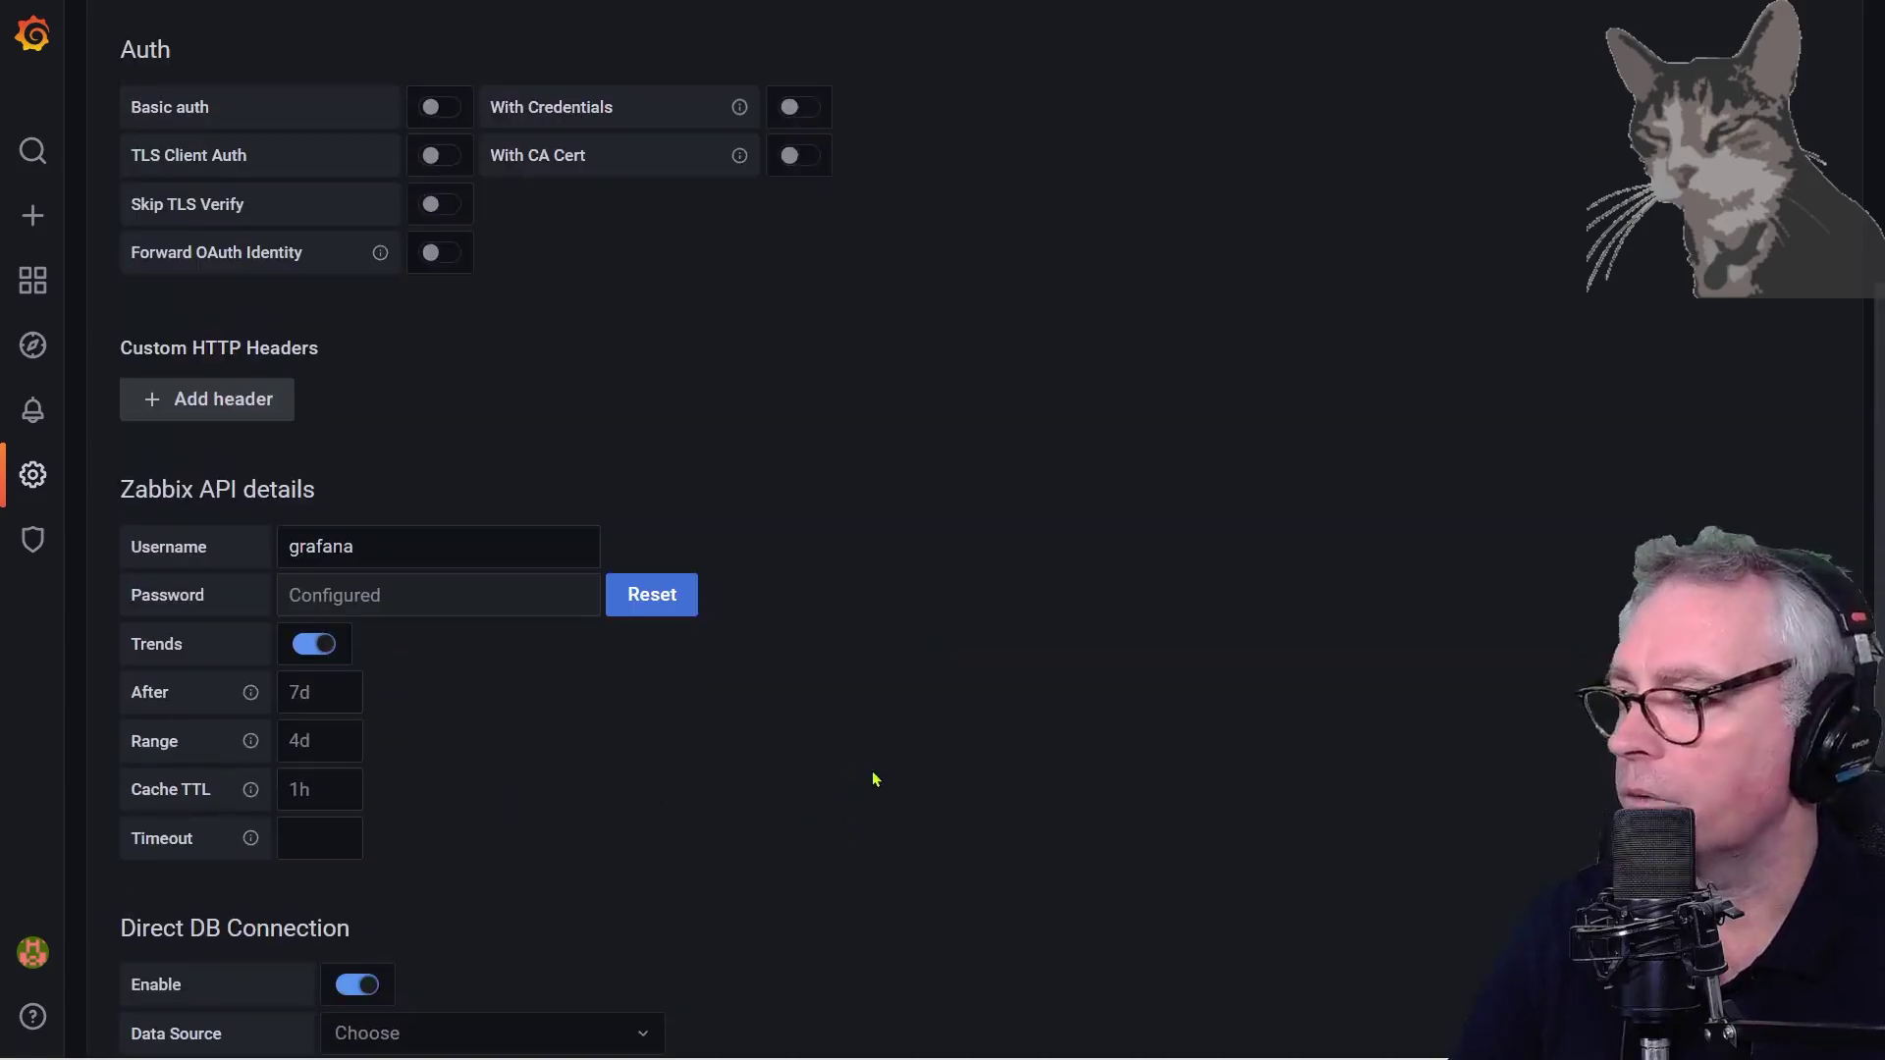
scroll(876, 779, up, 6)
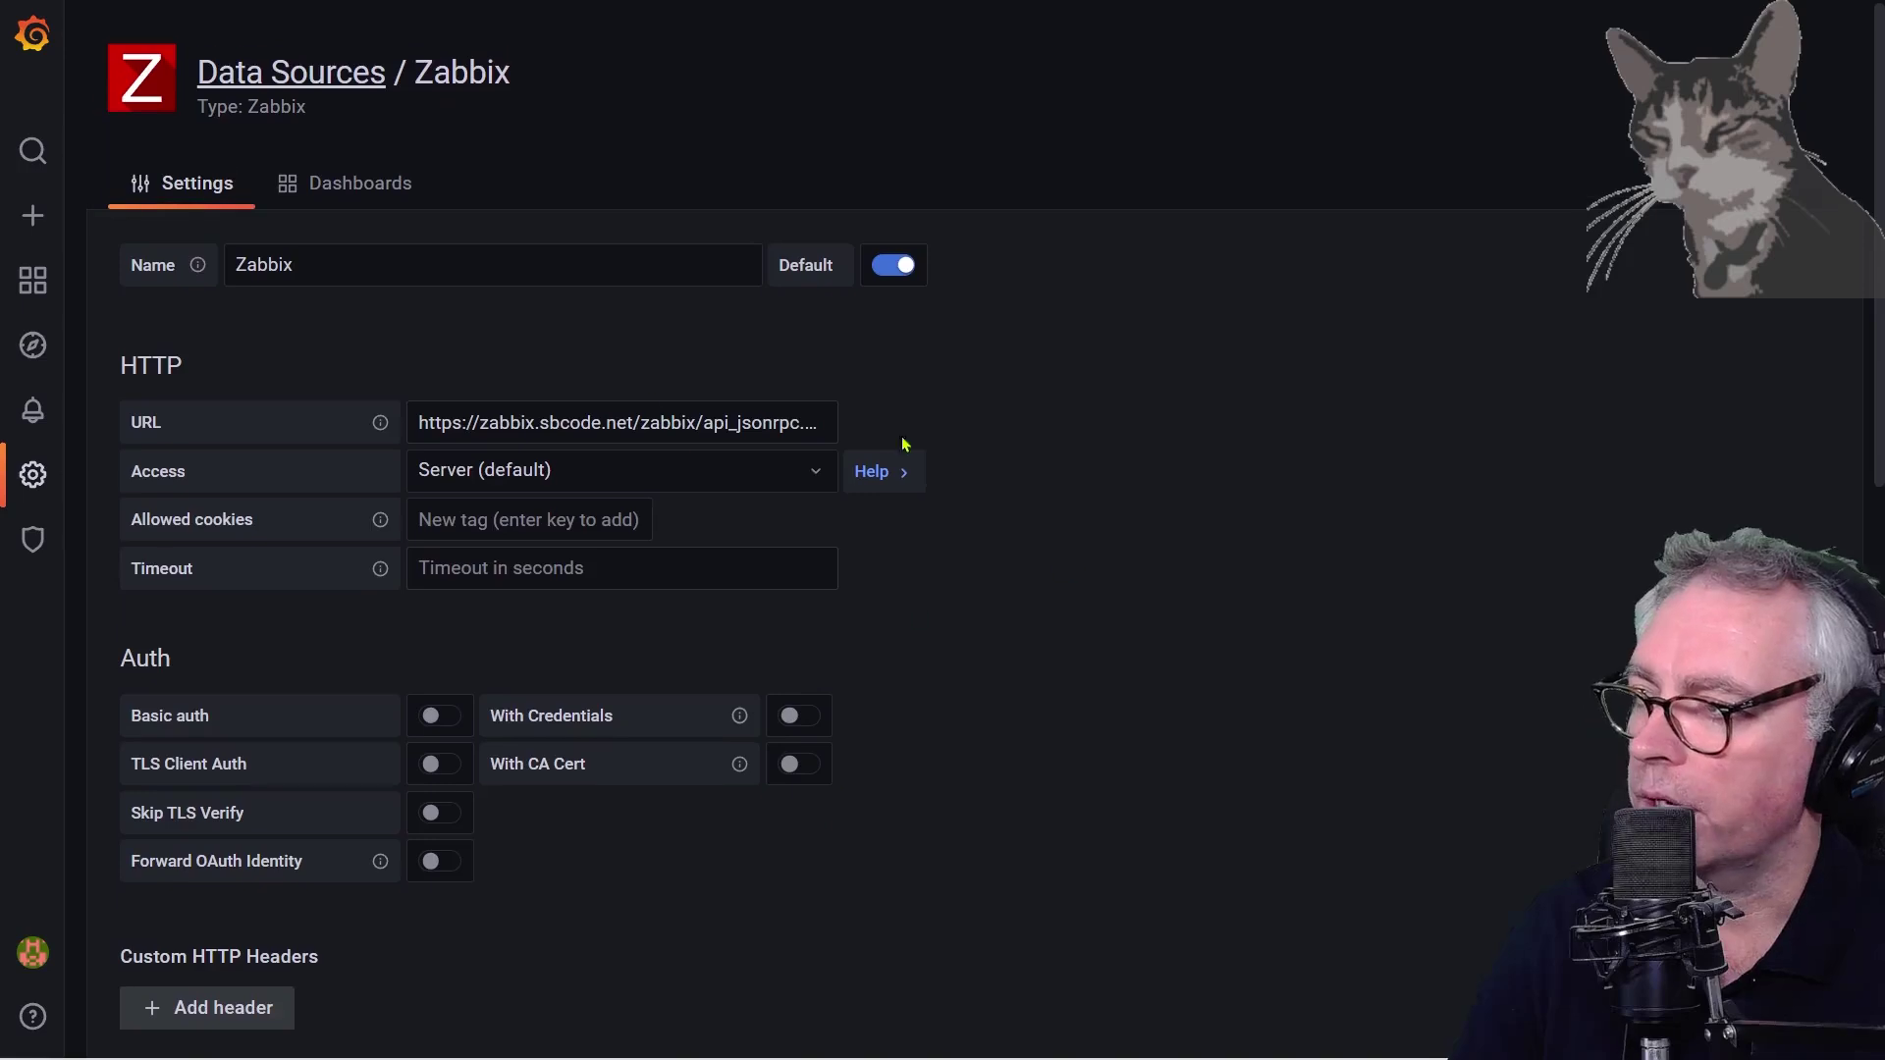
Import the Zabbix System Status, Template Linux Server and Server Dashboard bundled dashboards
click(341, 190)
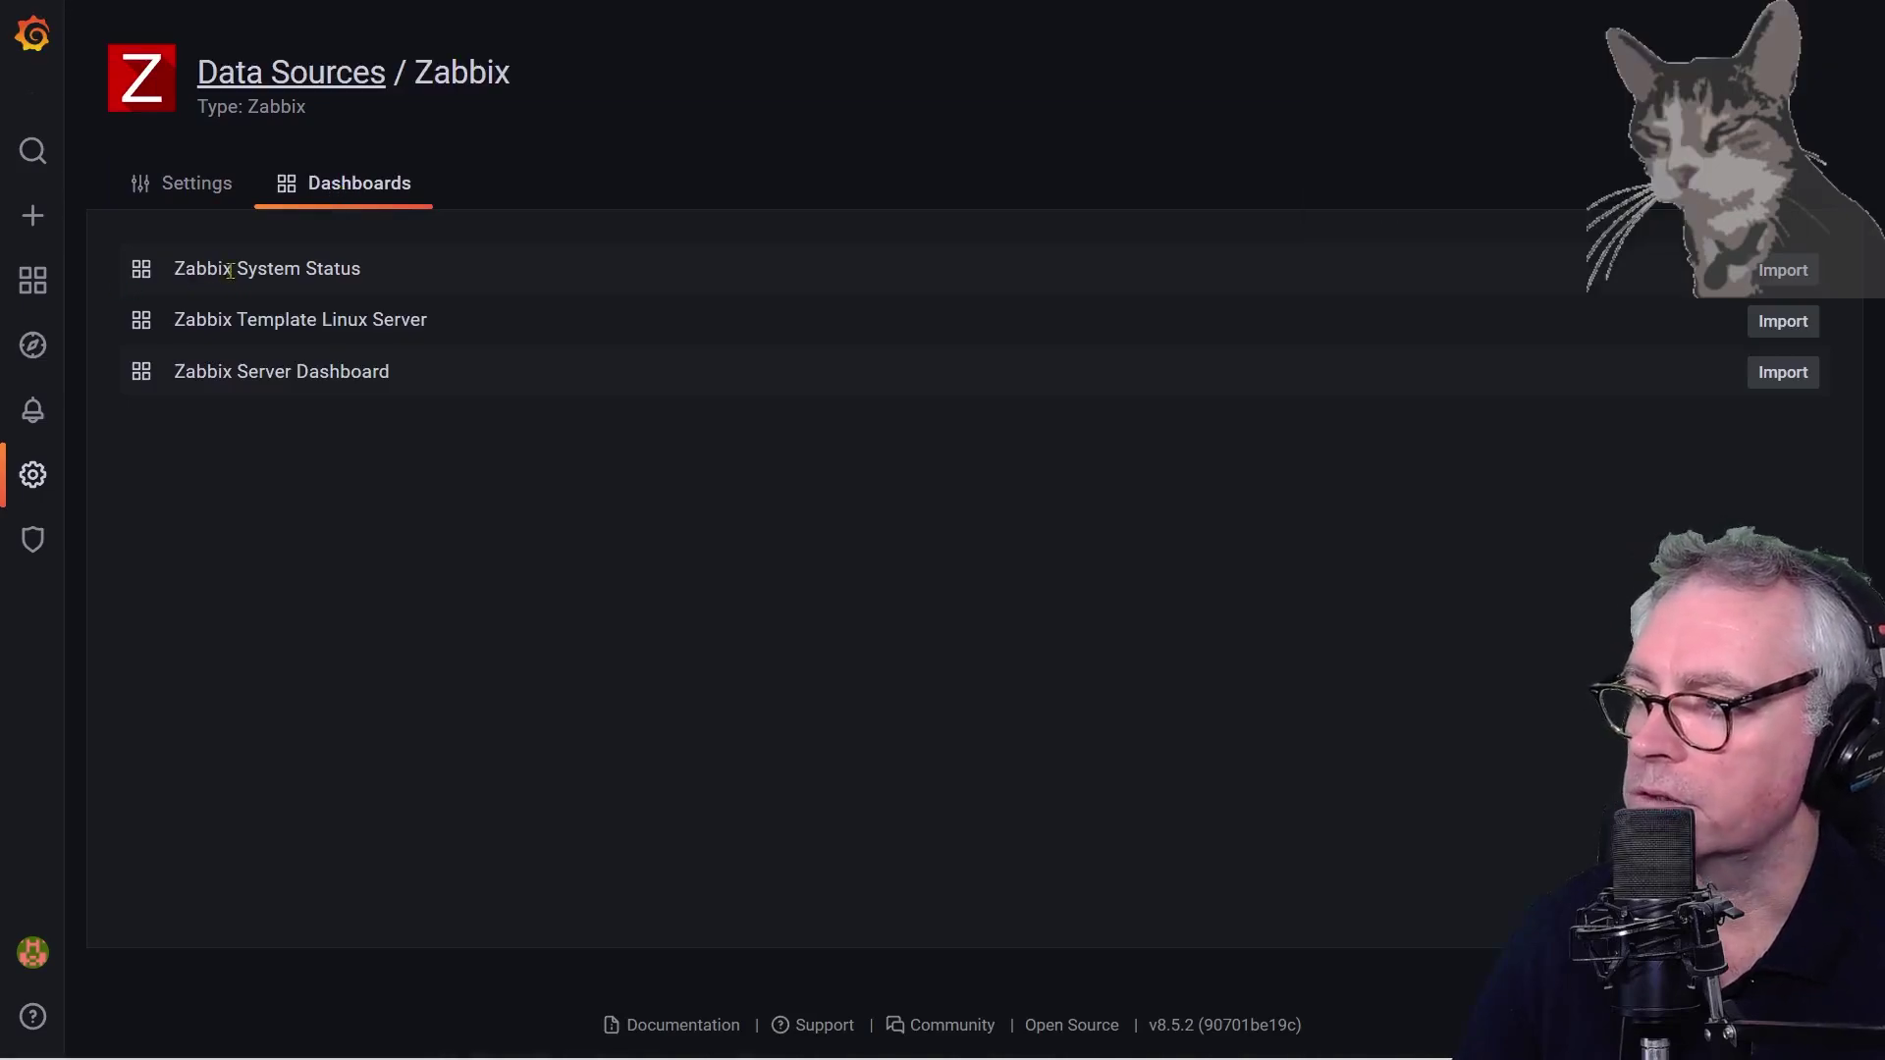
click(1779, 278)
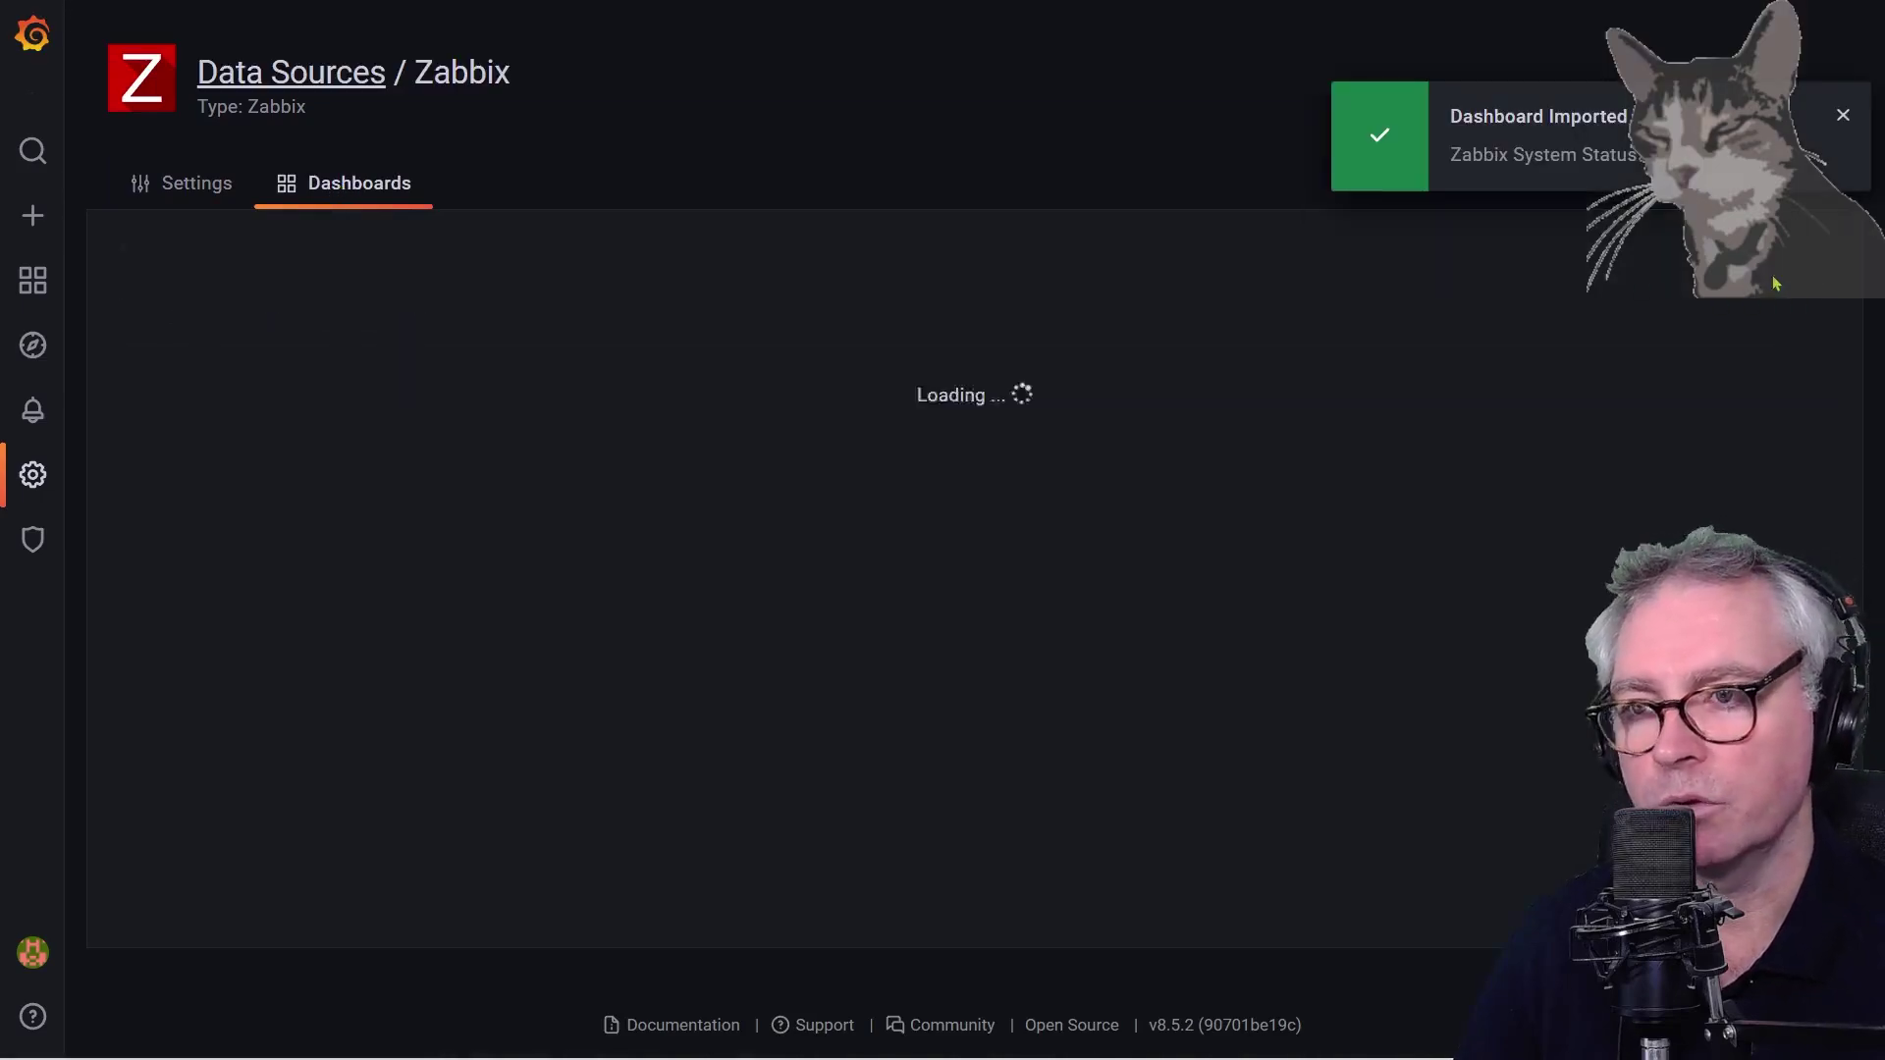
click(1784, 331)
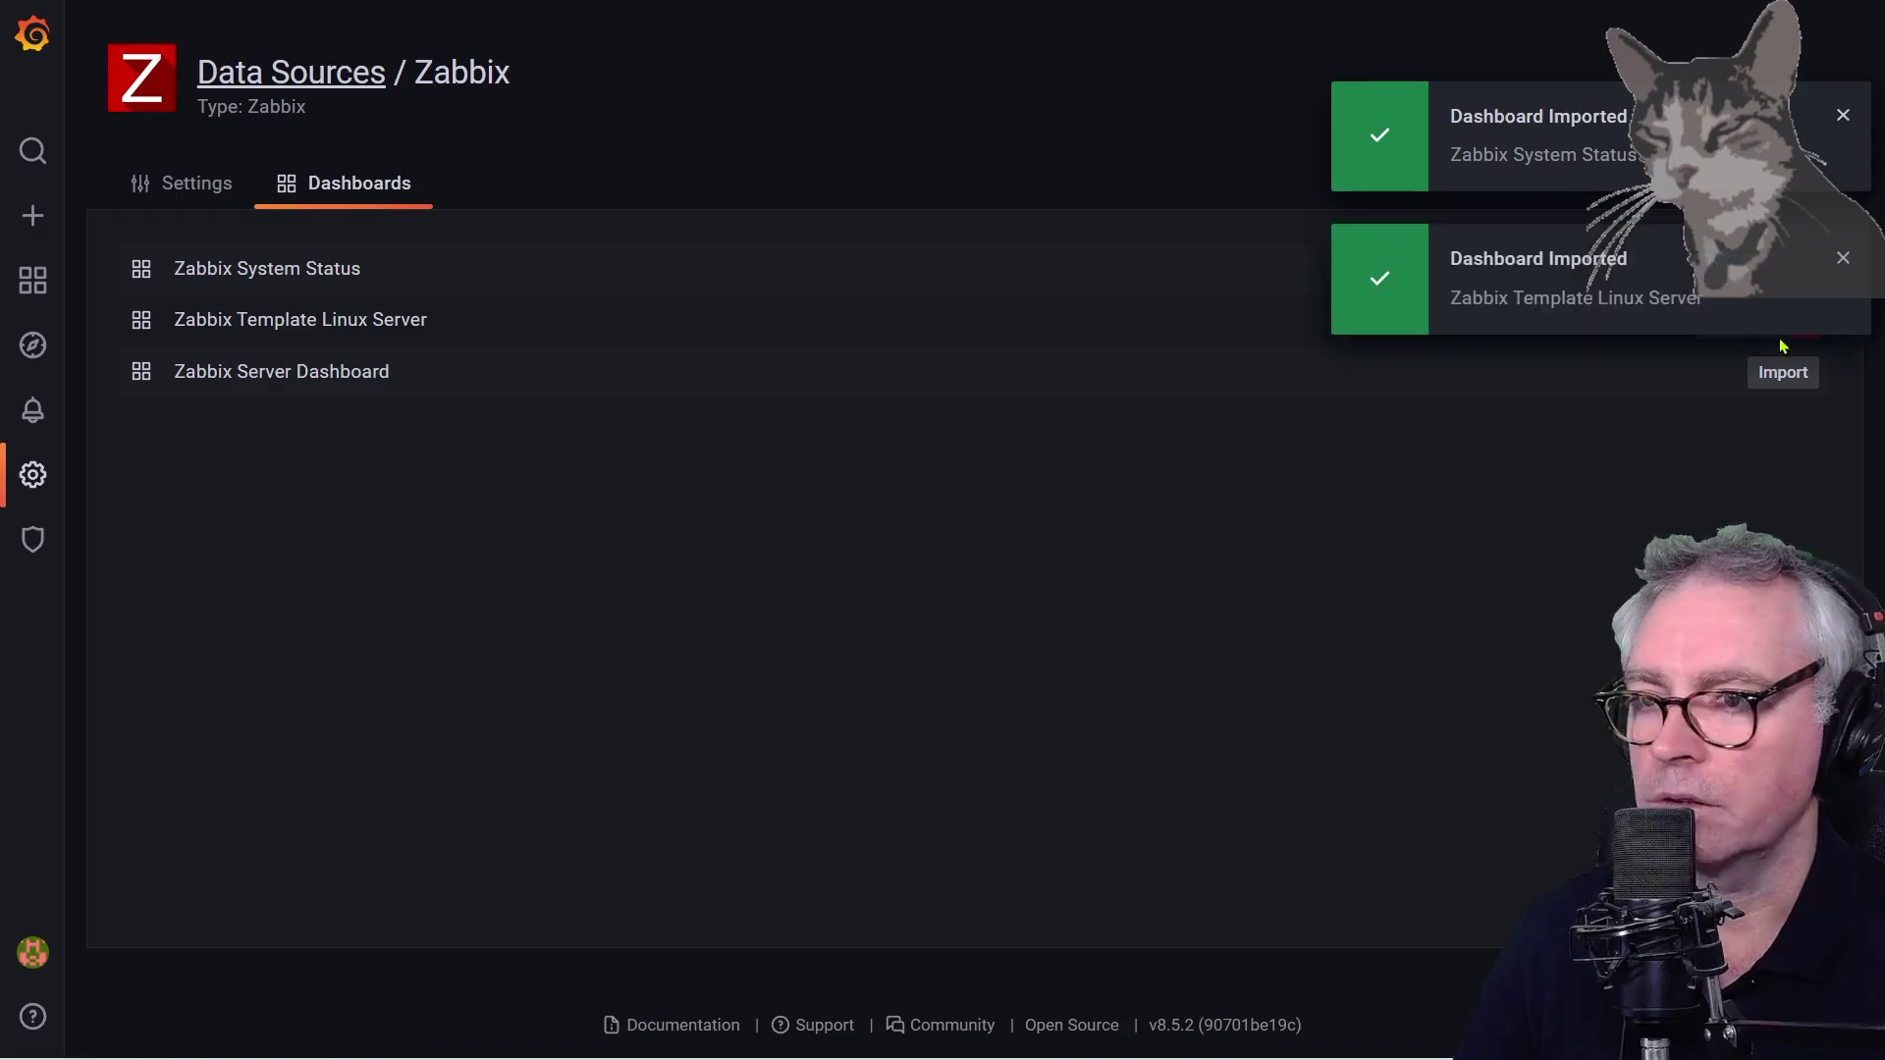
click(1782, 373)
click(1843, 261)
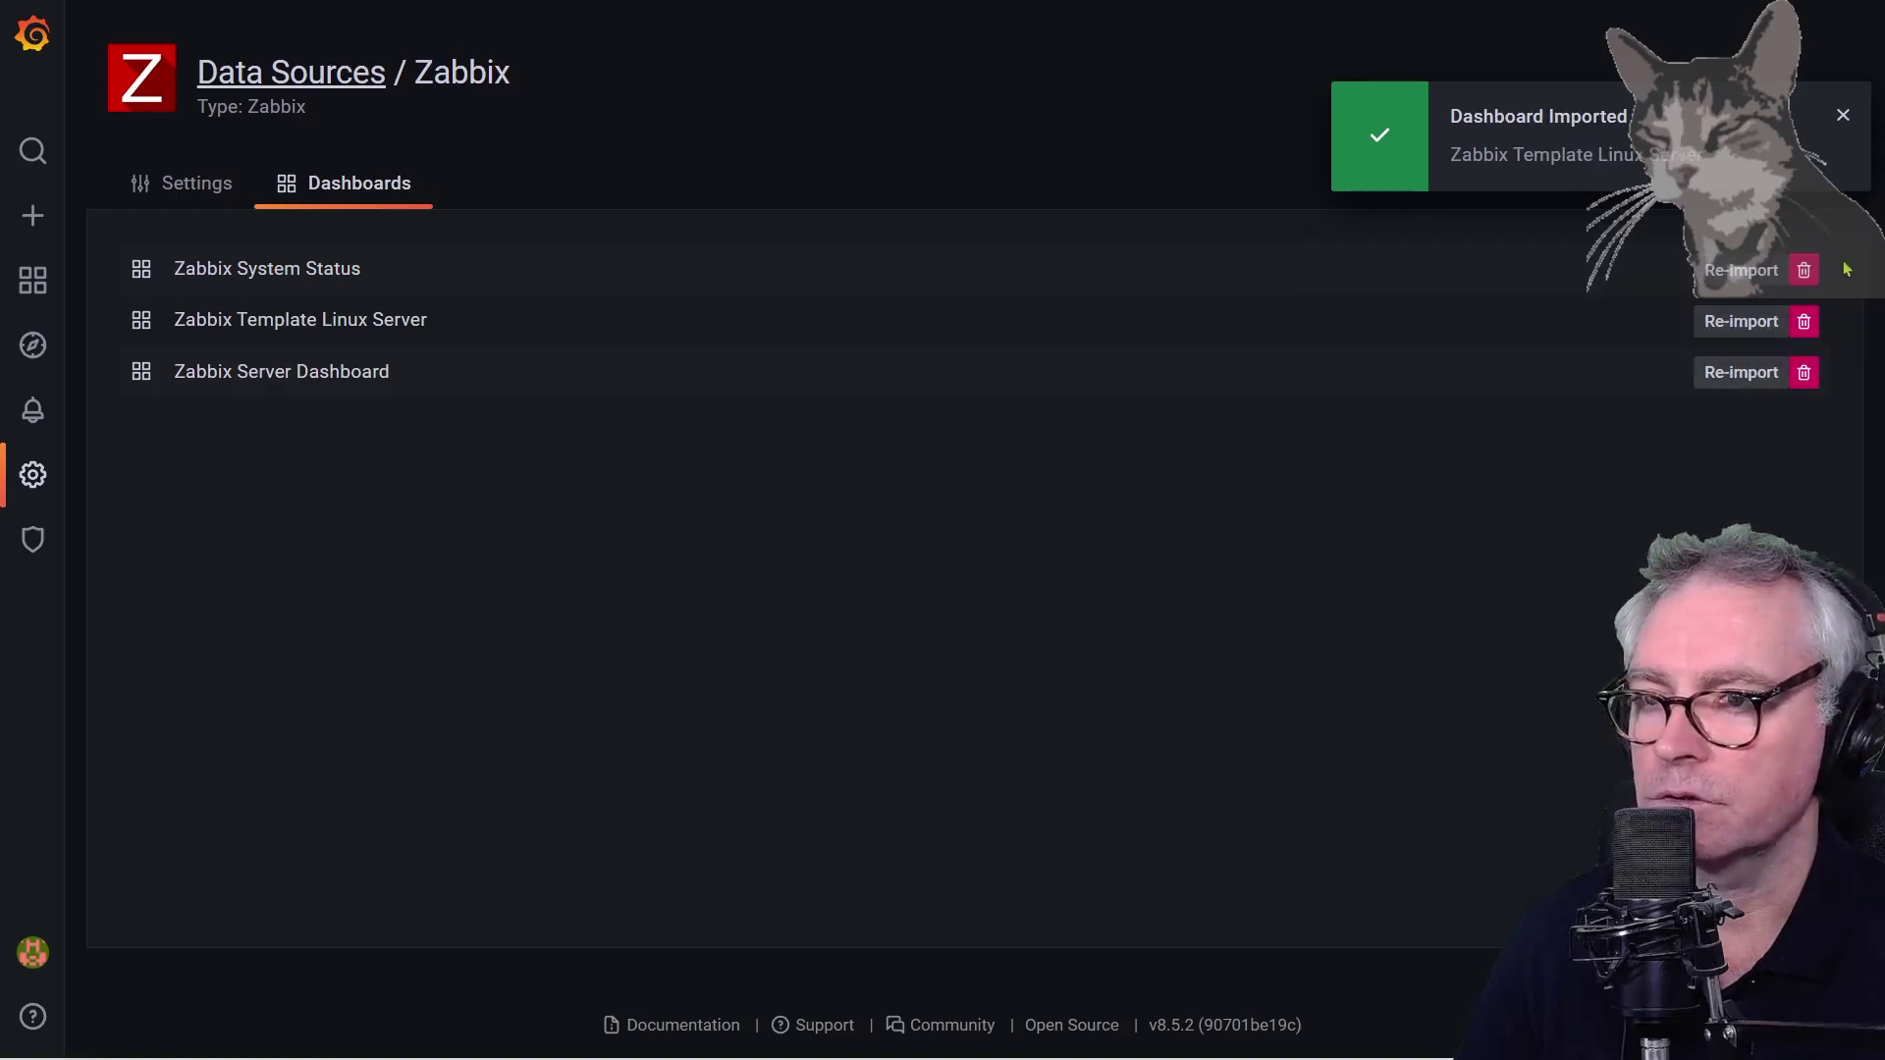
click(1841, 116)
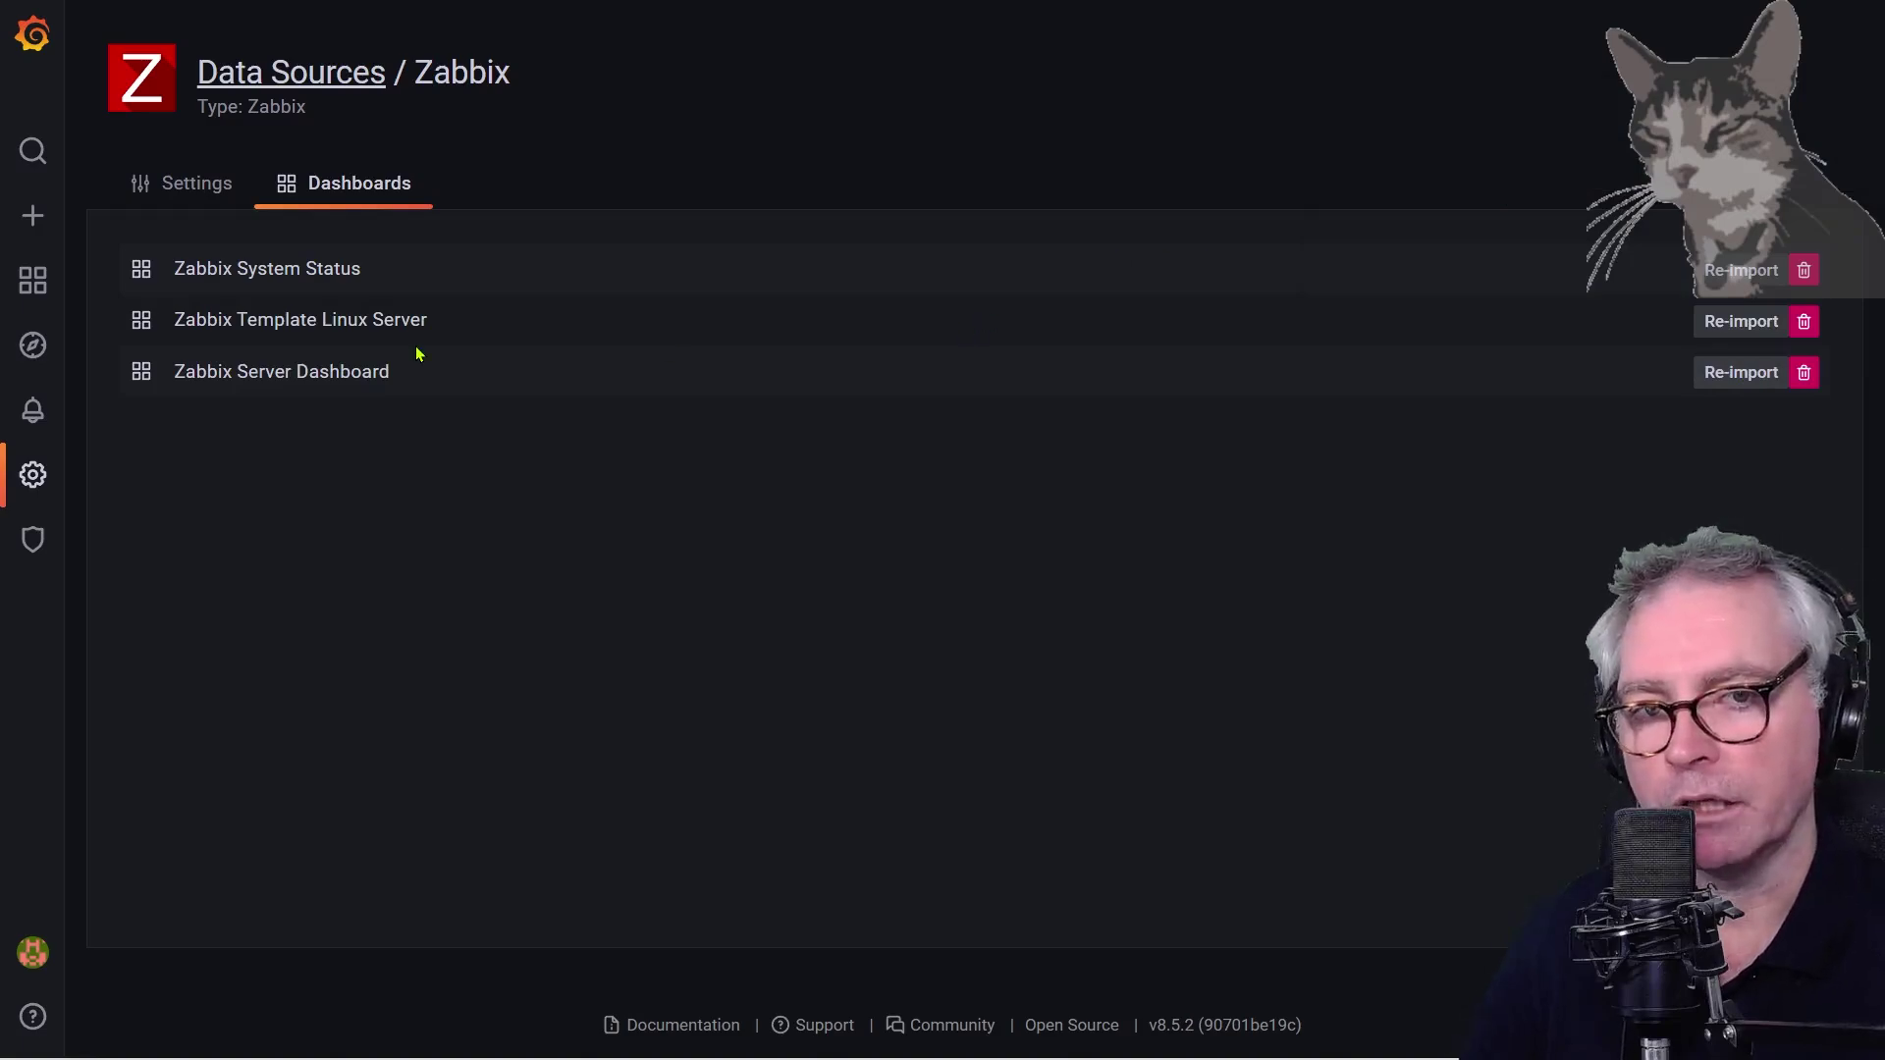
Open the Zabbix Server Dashboard, then System Status, then Template Linux Server from the dashboard list
mouse_move(33, 281)
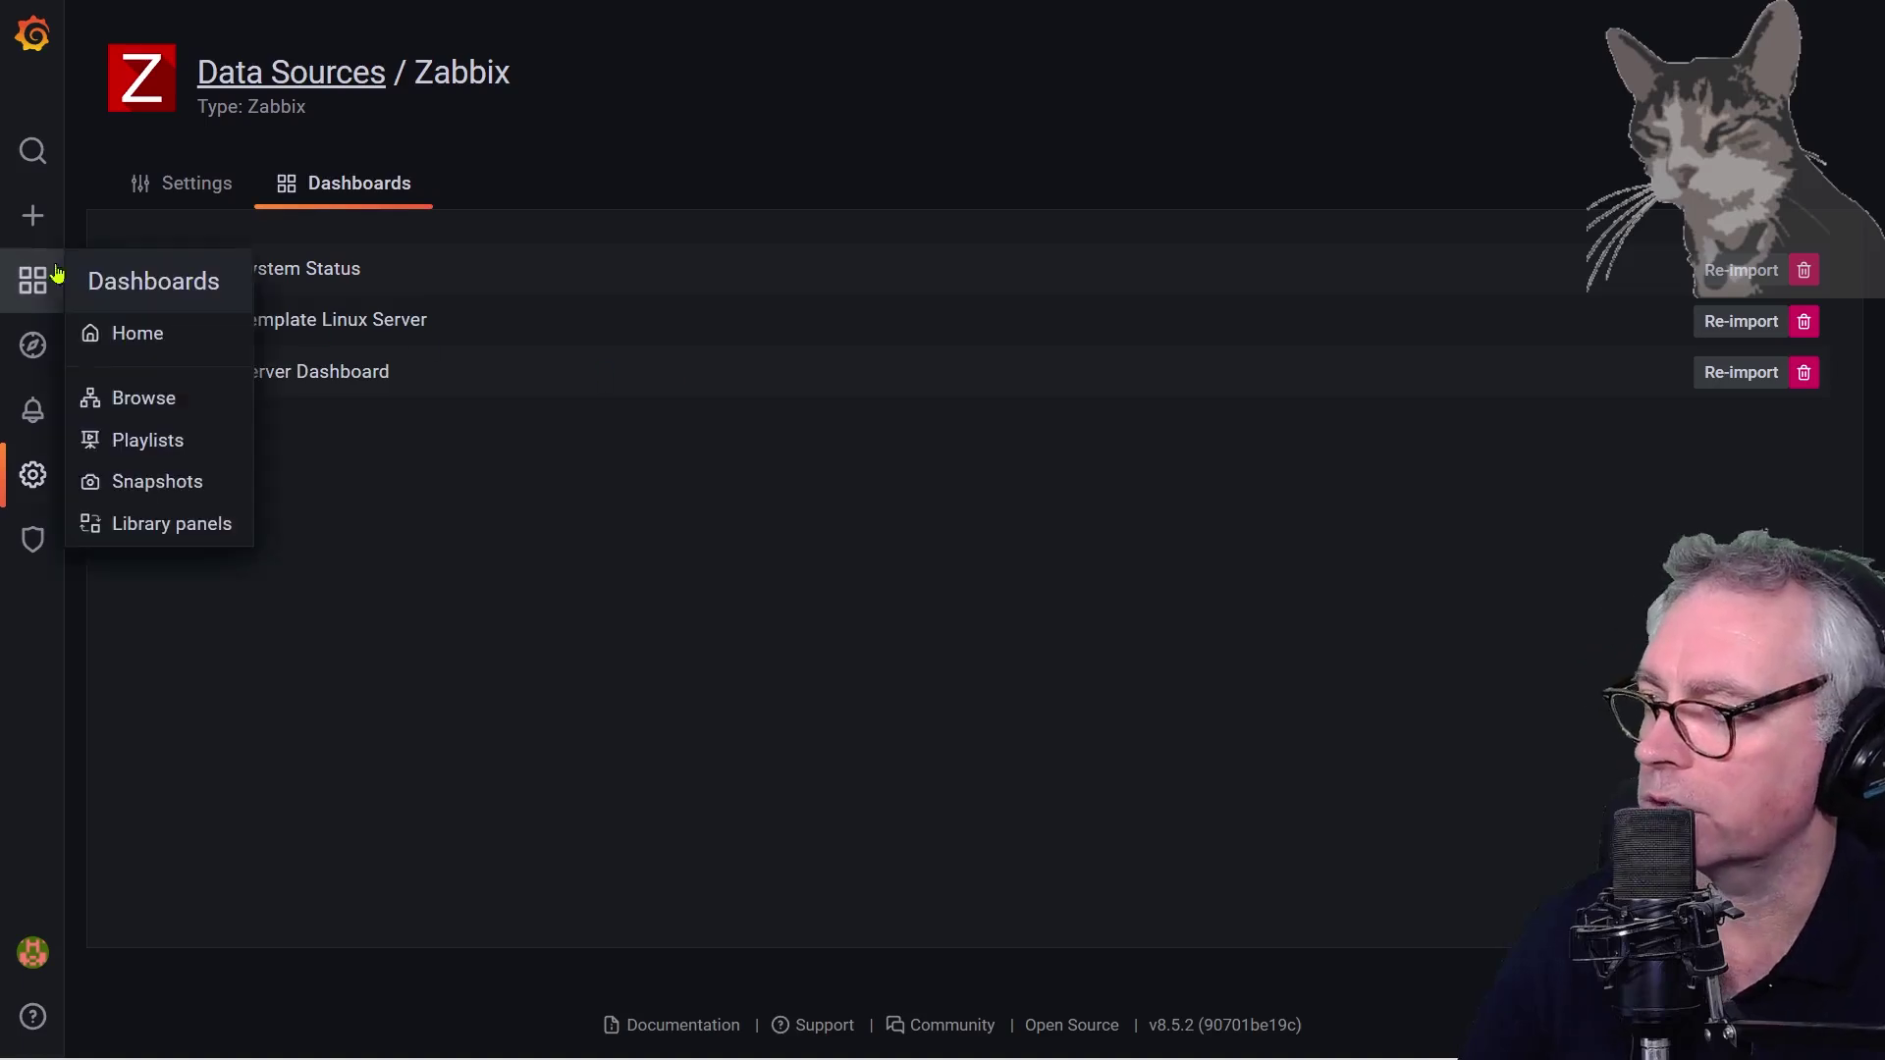
click(132, 402)
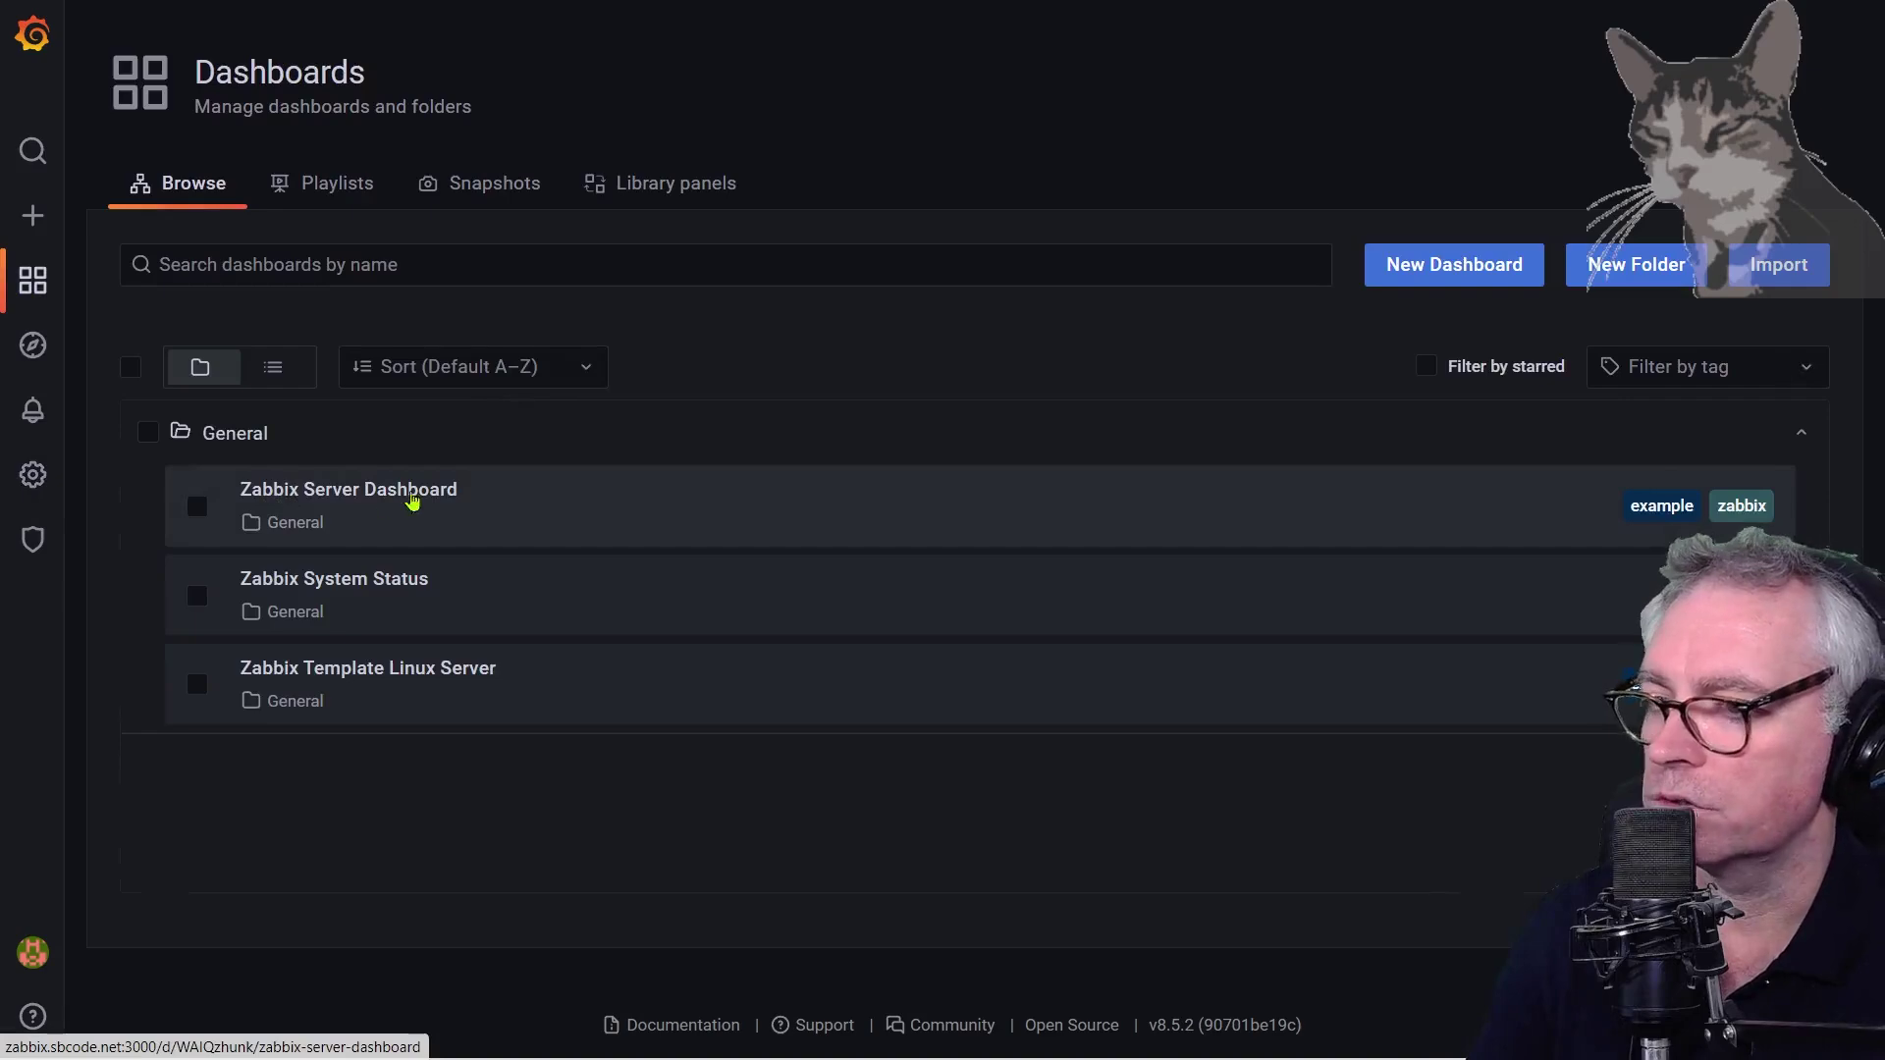
click(416, 498)
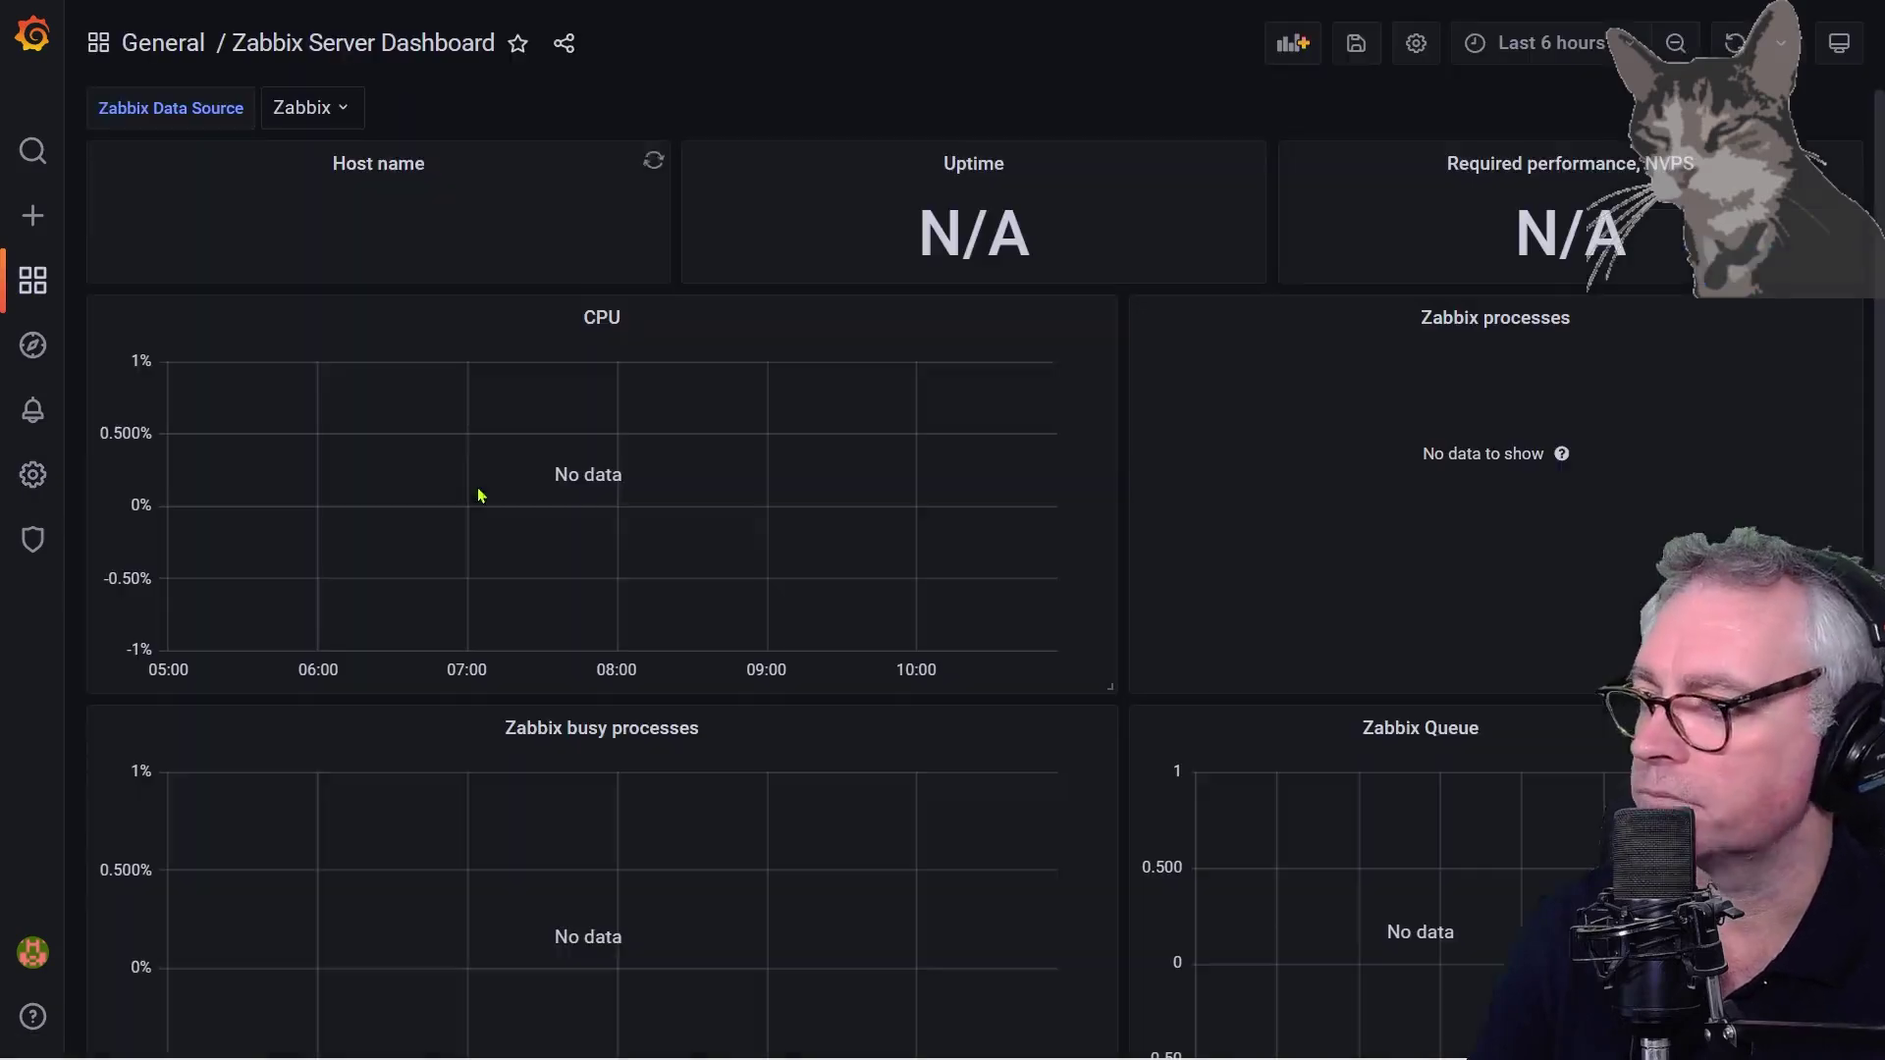
scroll(1080, 688, down, 2)
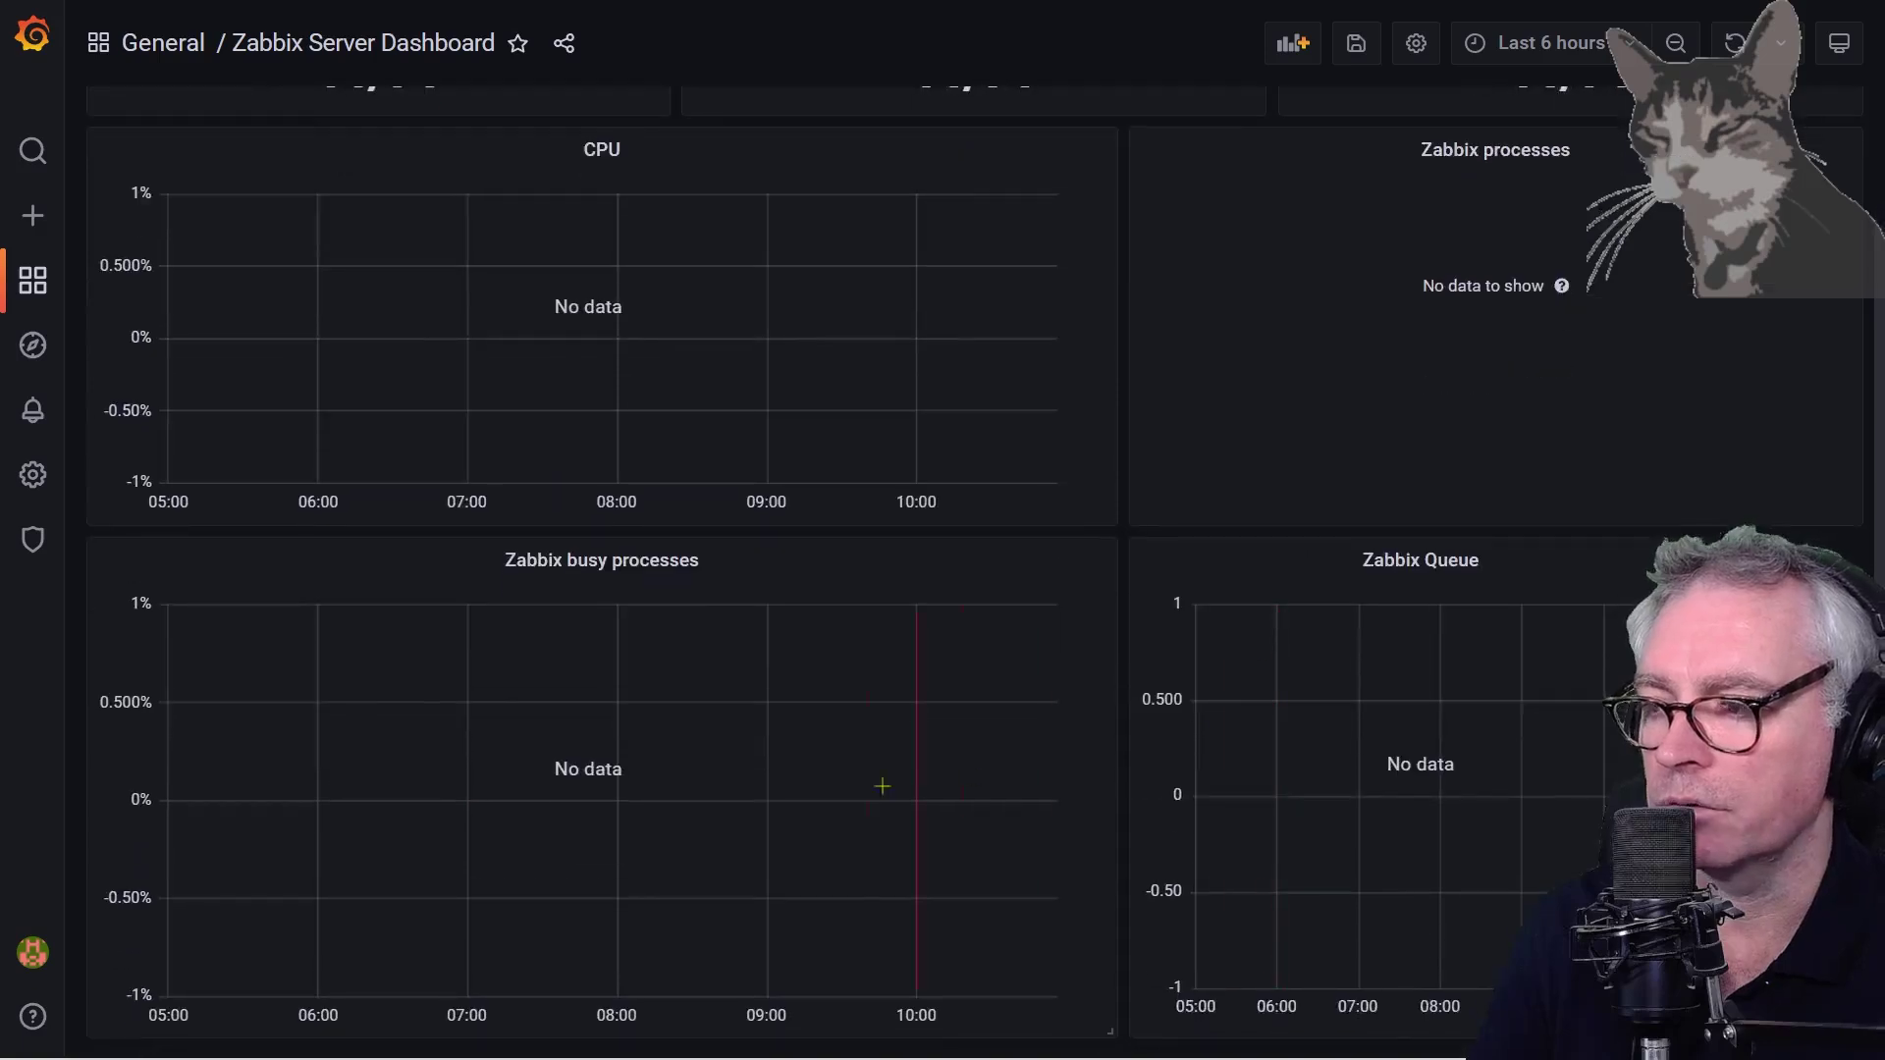
scroll(805, 442, up, 2)
click(320, 49)
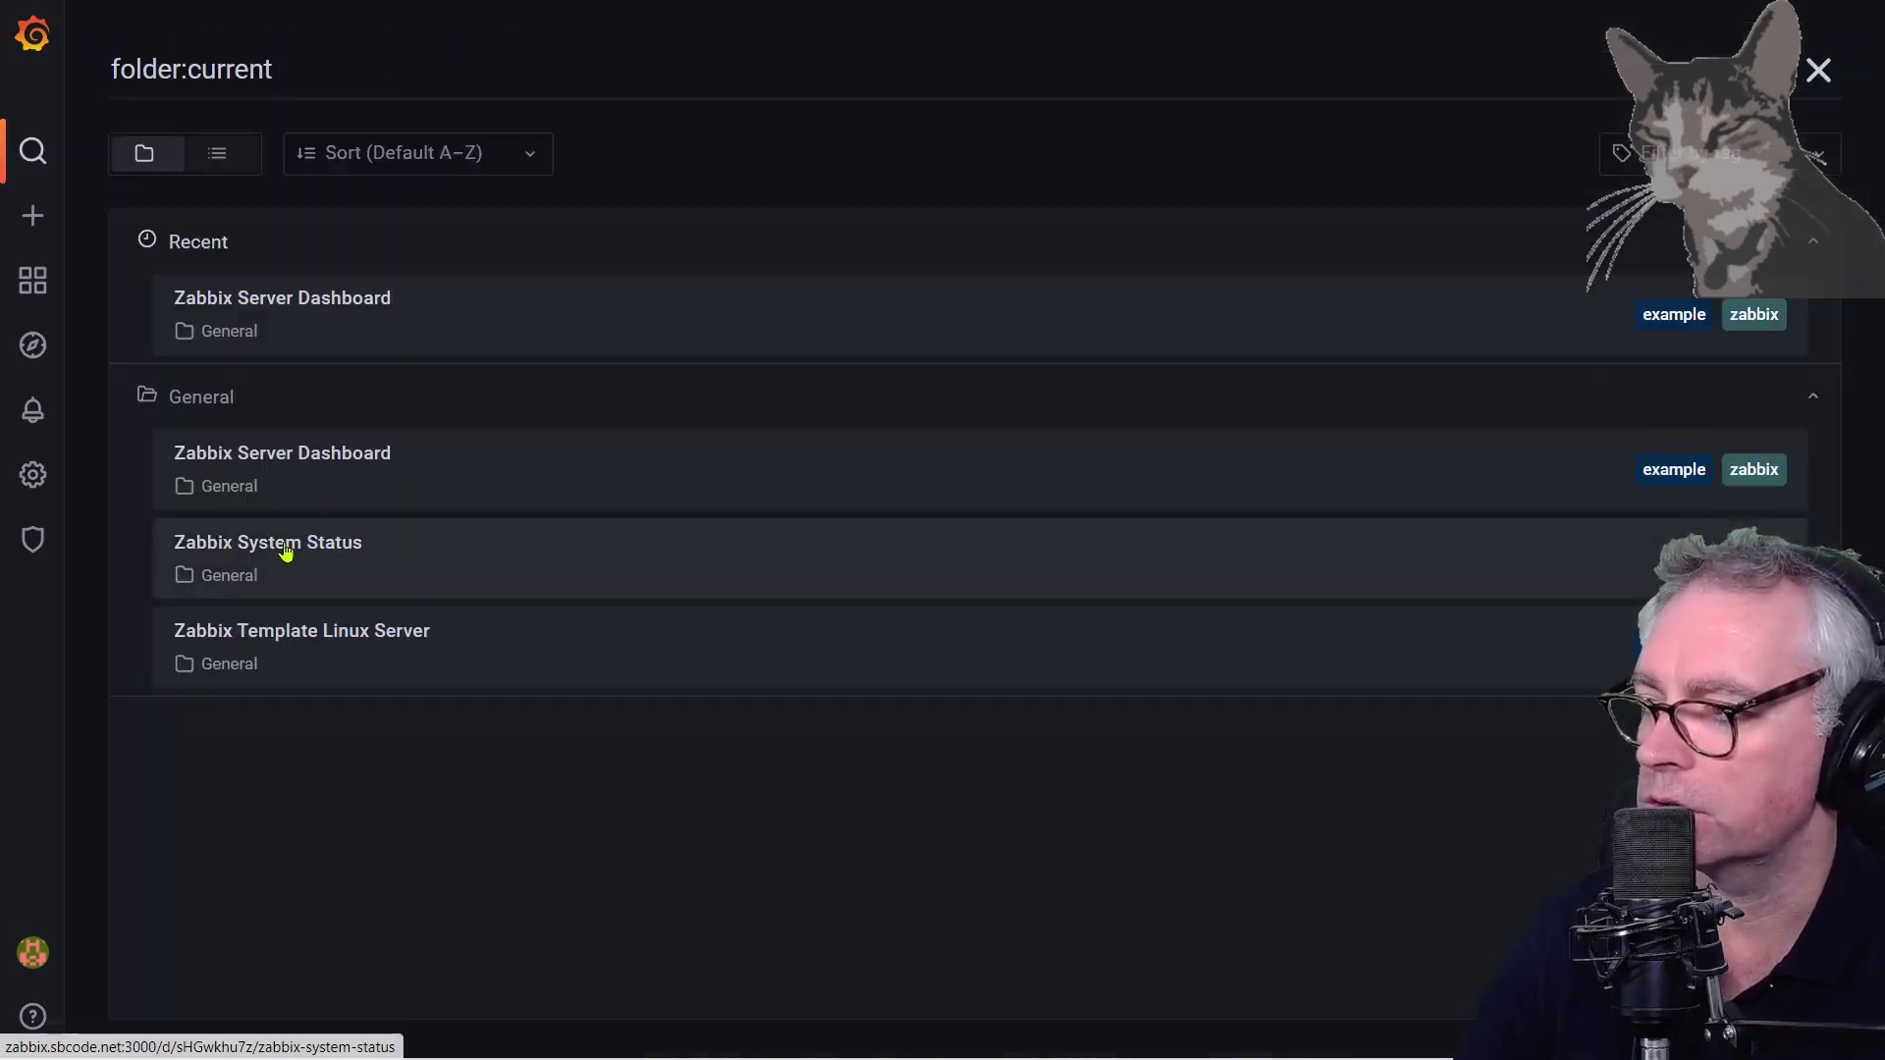
click(286, 550)
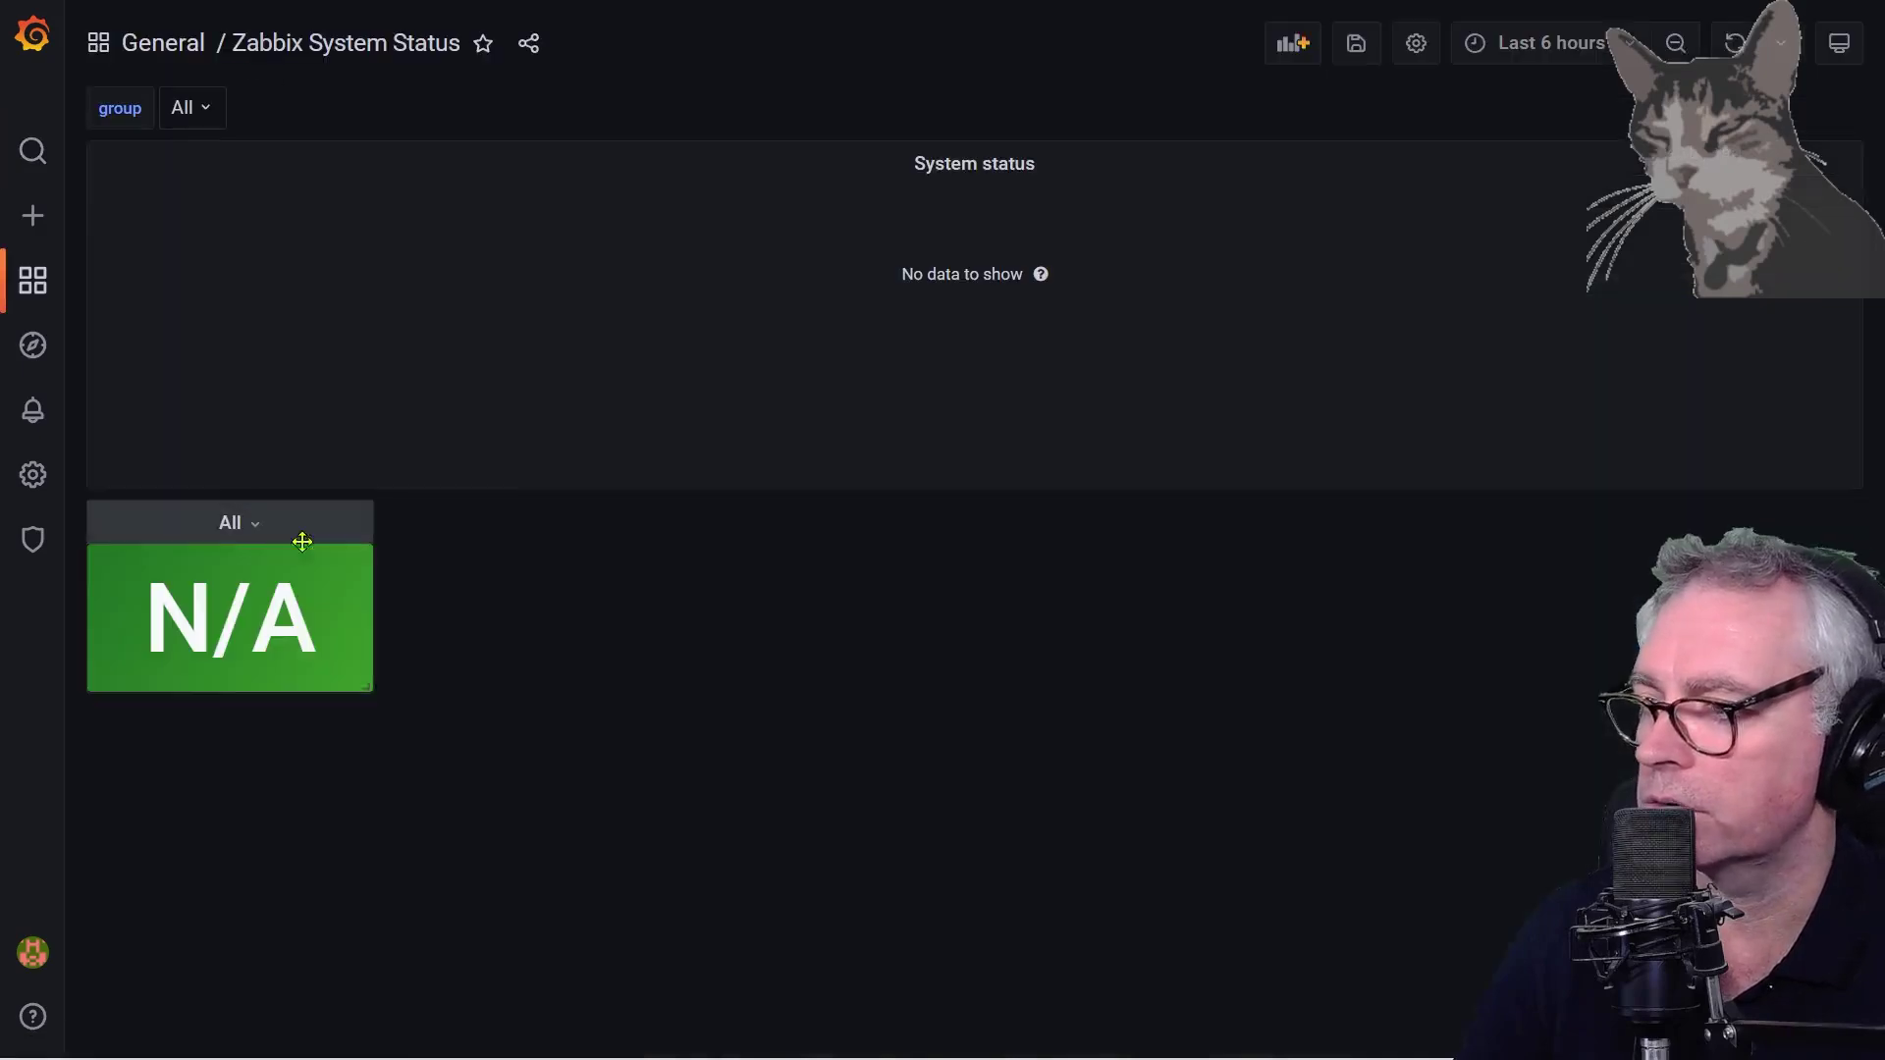
click(157, 49)
click(337, 731)
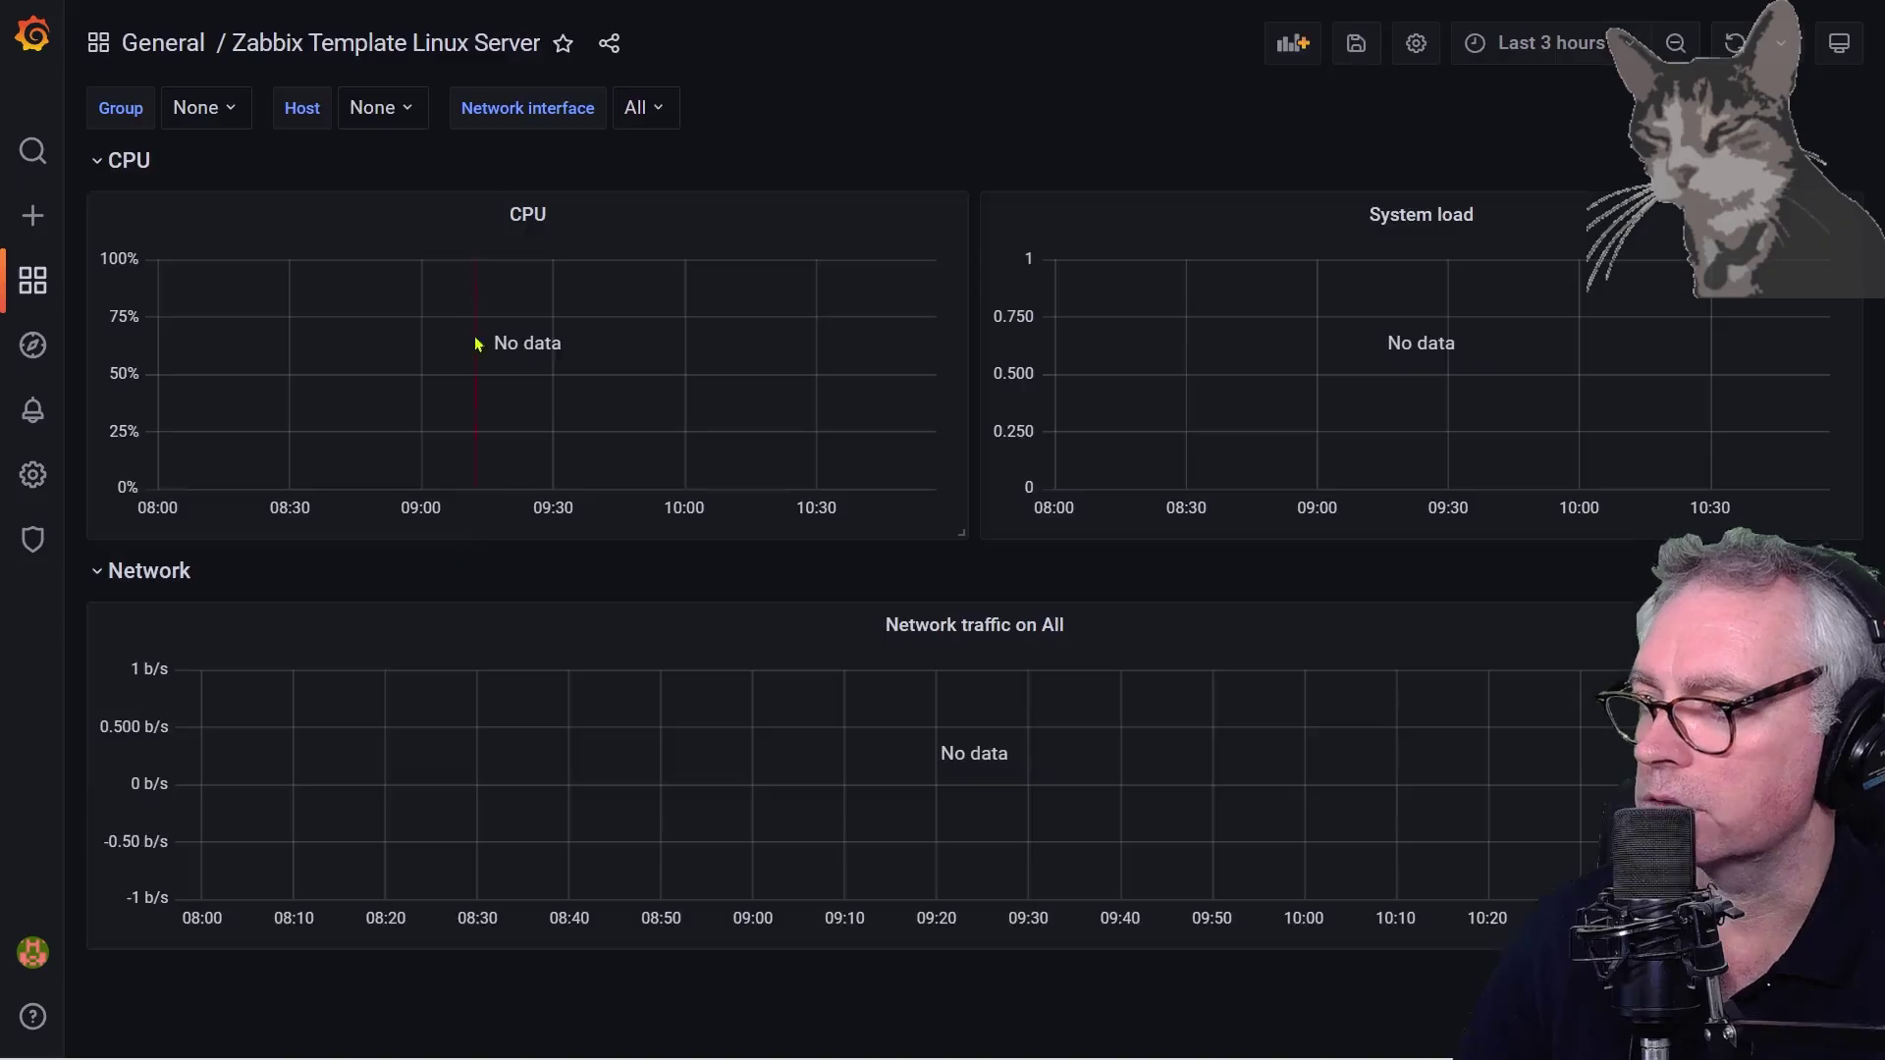
Check the Linux Server dashboard's group, host and interface choices
click(217, 110)
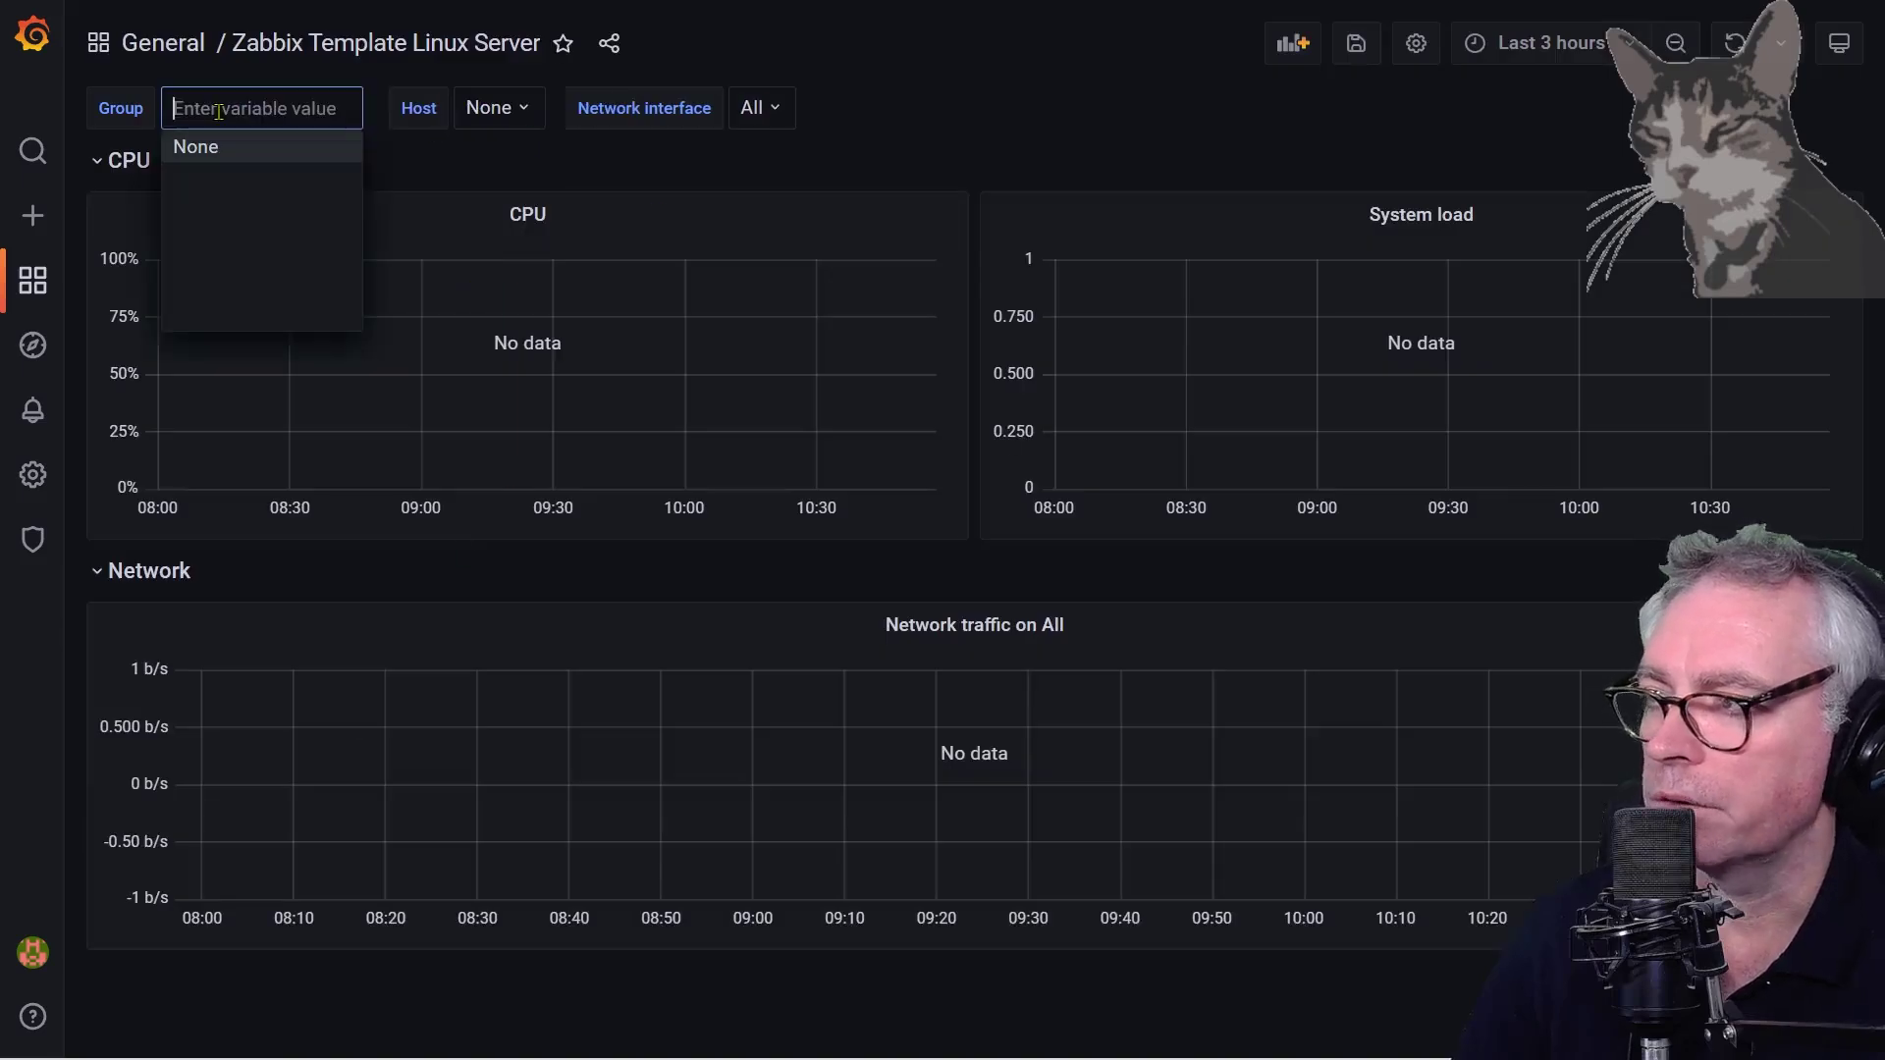
click(520, 117)
click(757, 110)
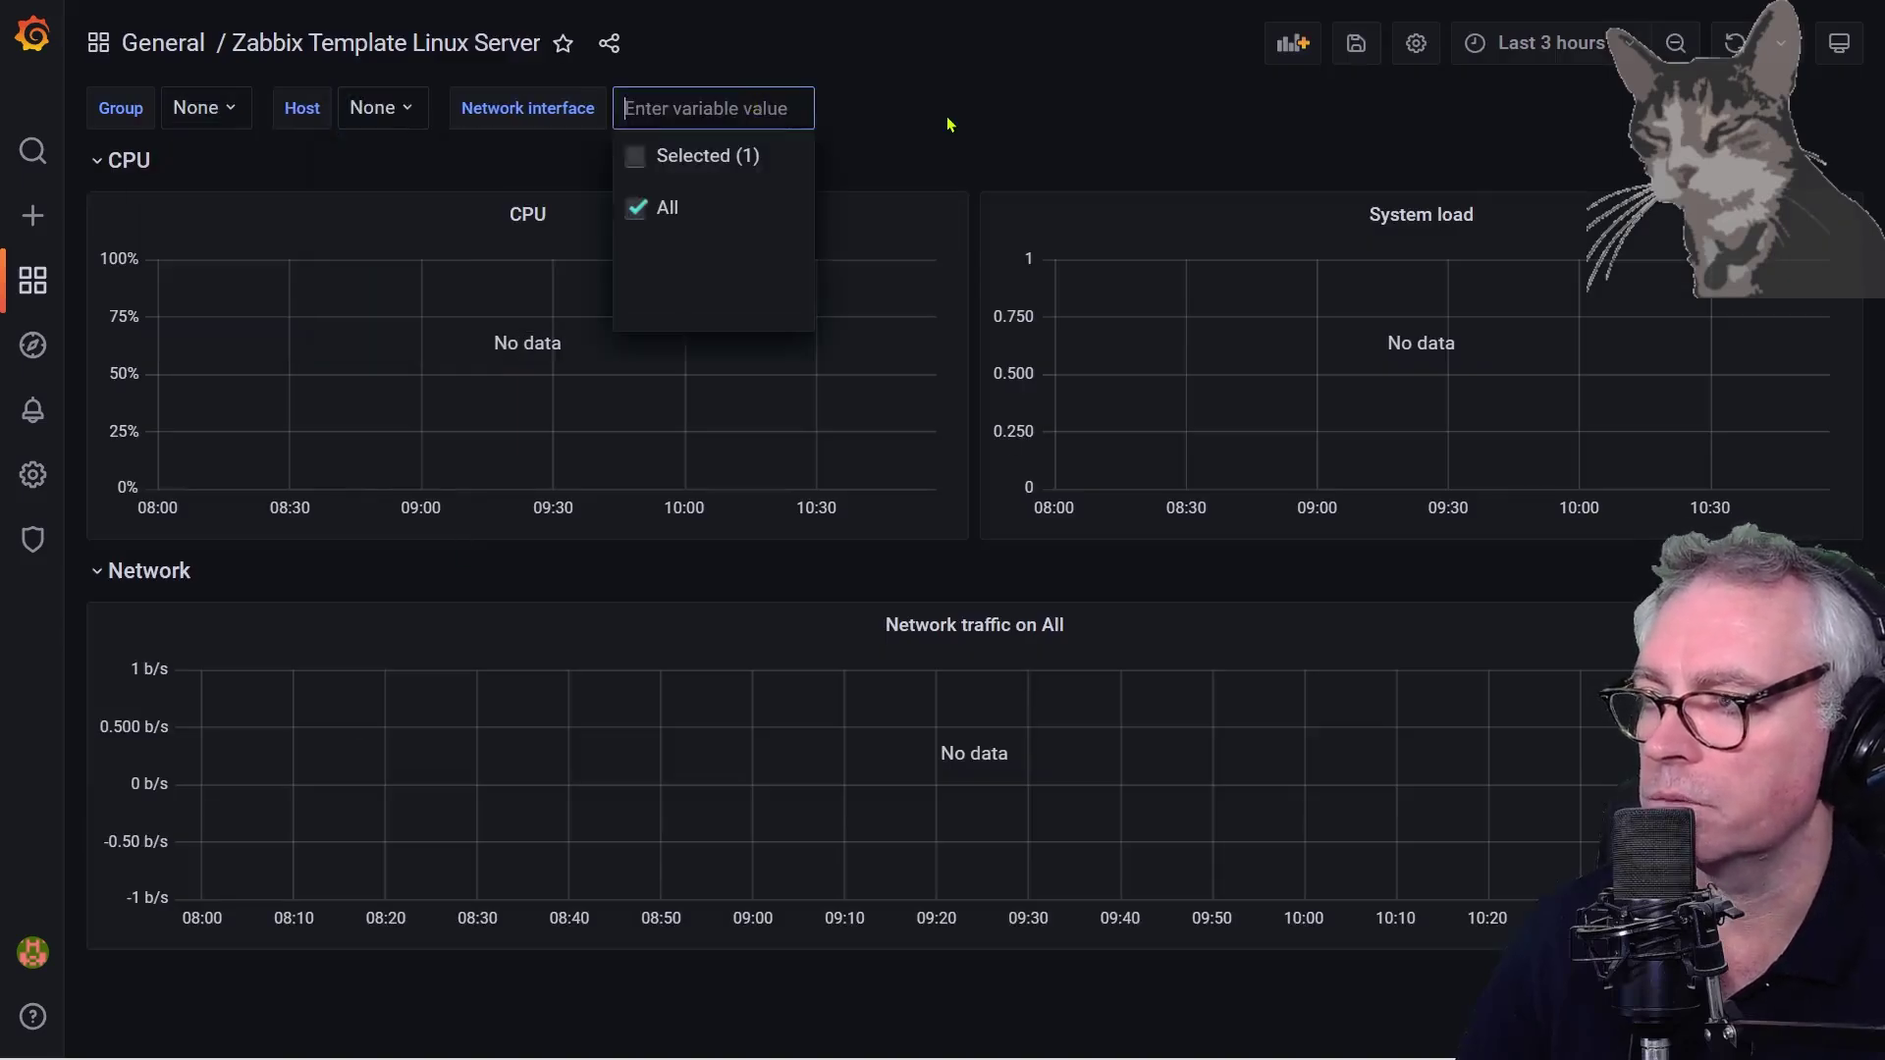
click(952, 121)
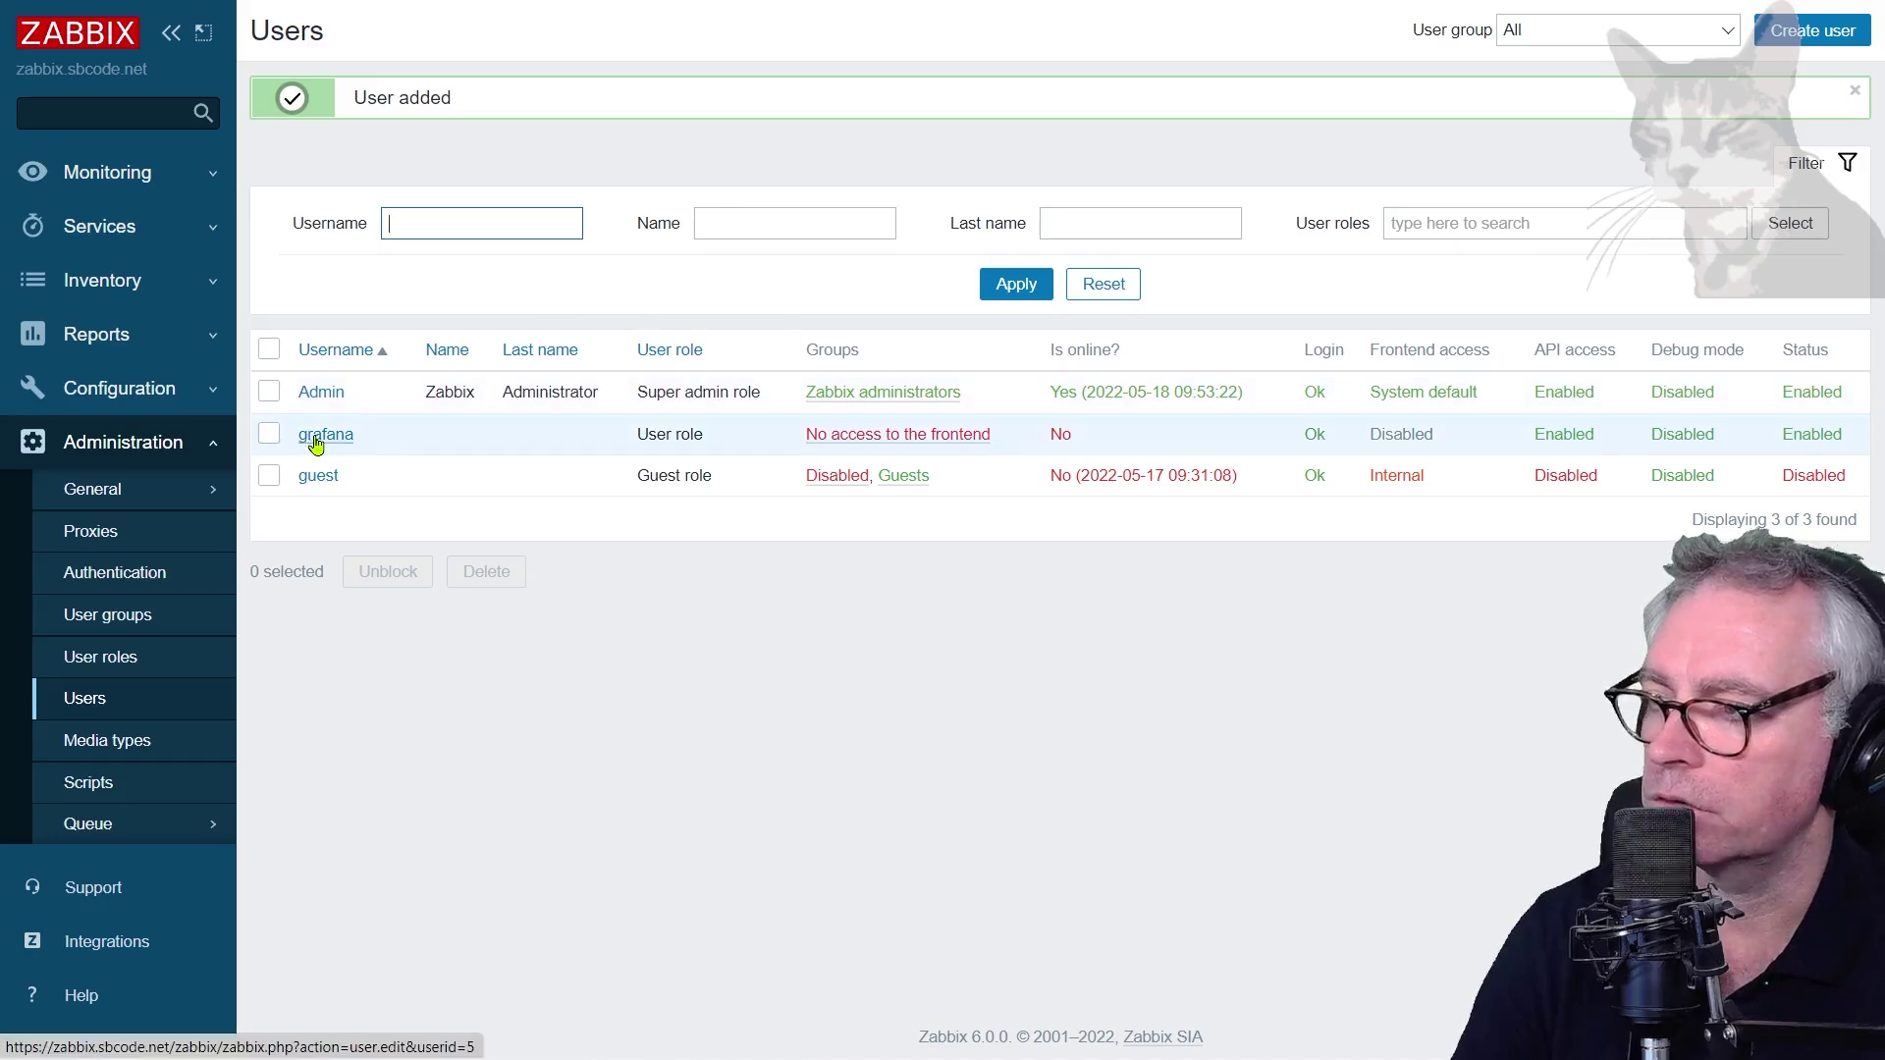
In the No access to the frontend group's permissions, select every host group
click(926, 447)
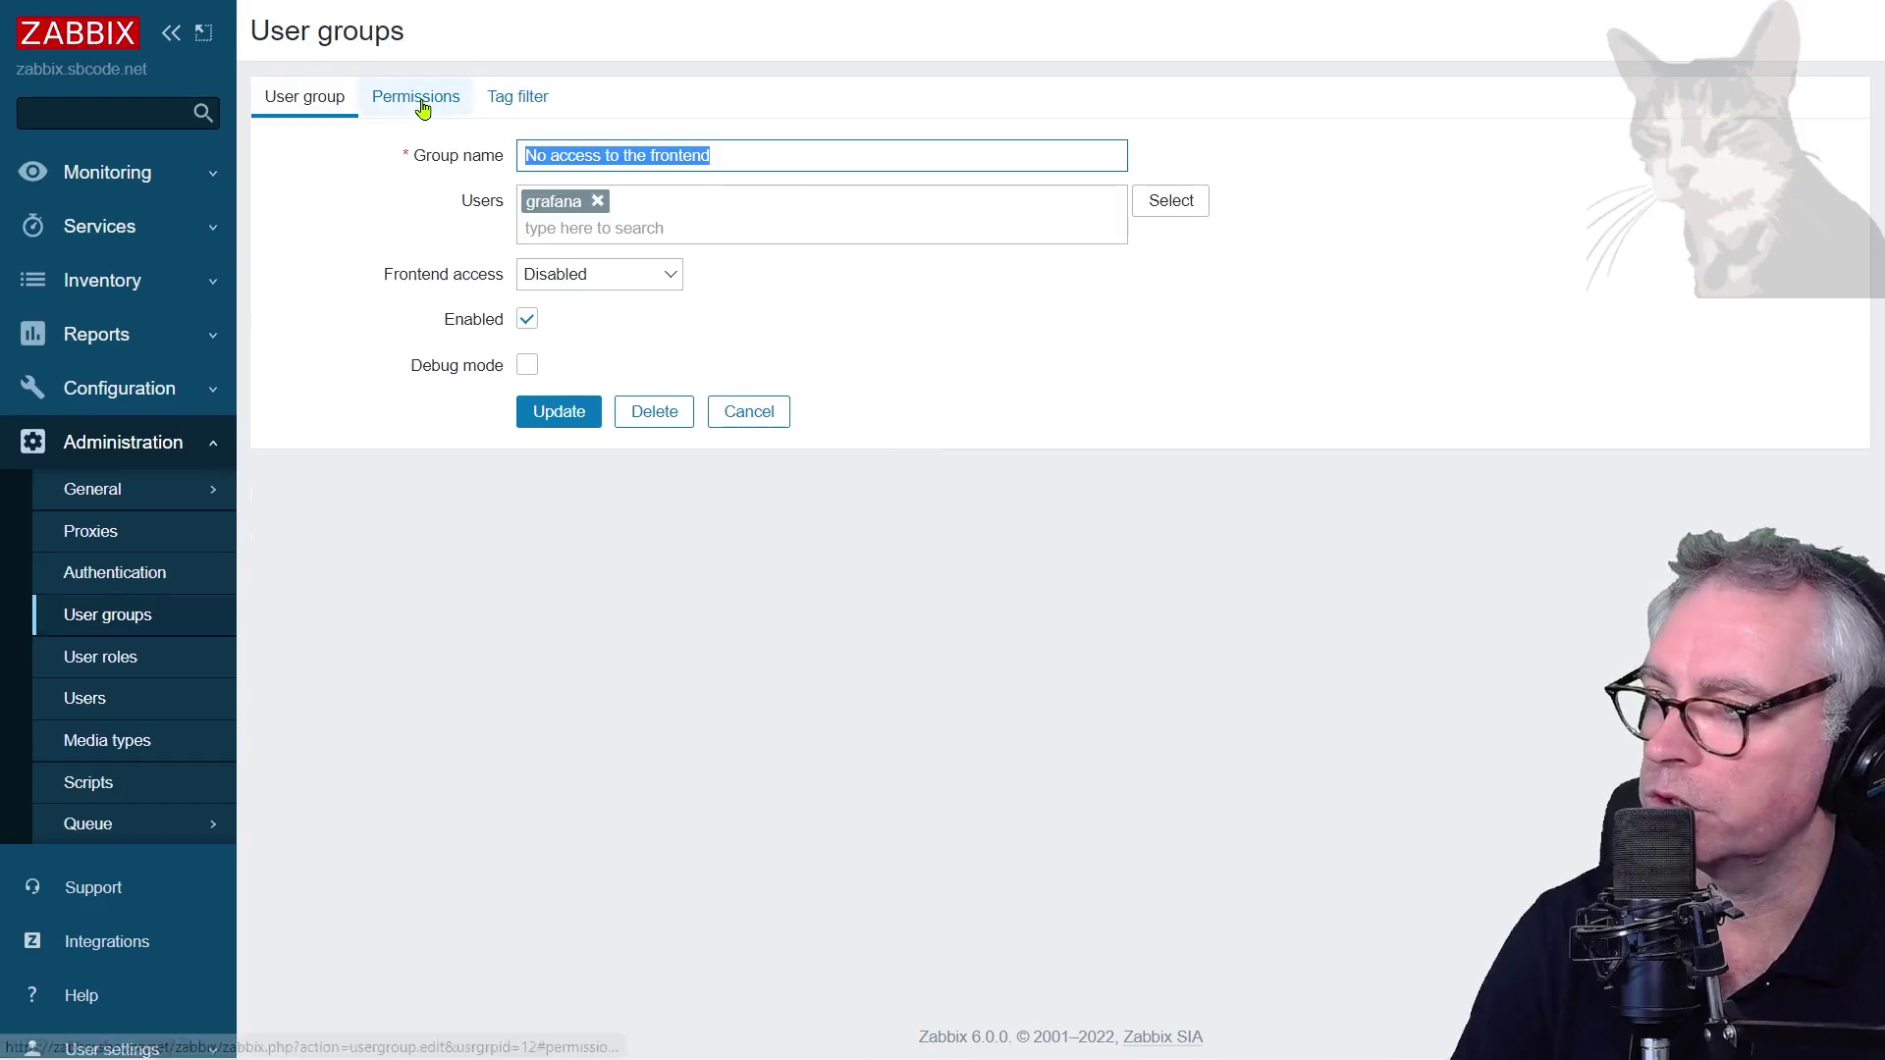
click(423, 106)
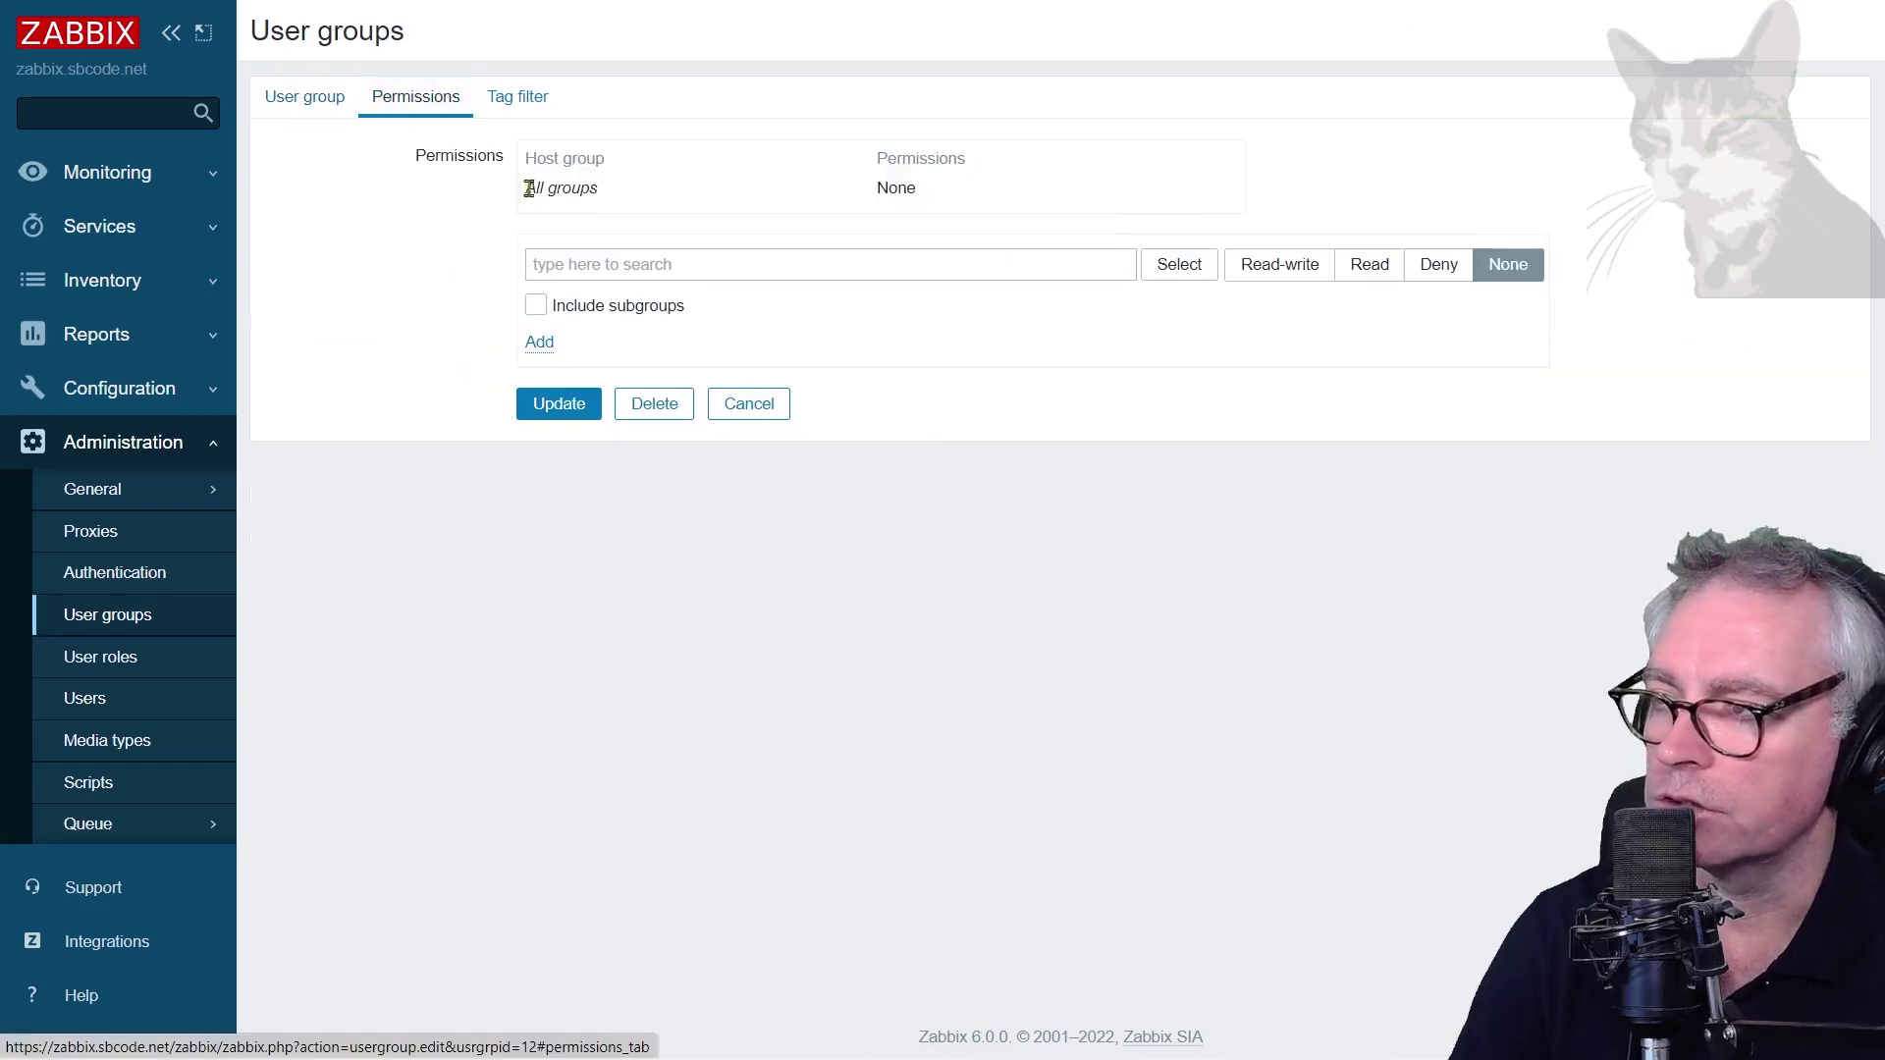
drag(959, 189, 525, 189)
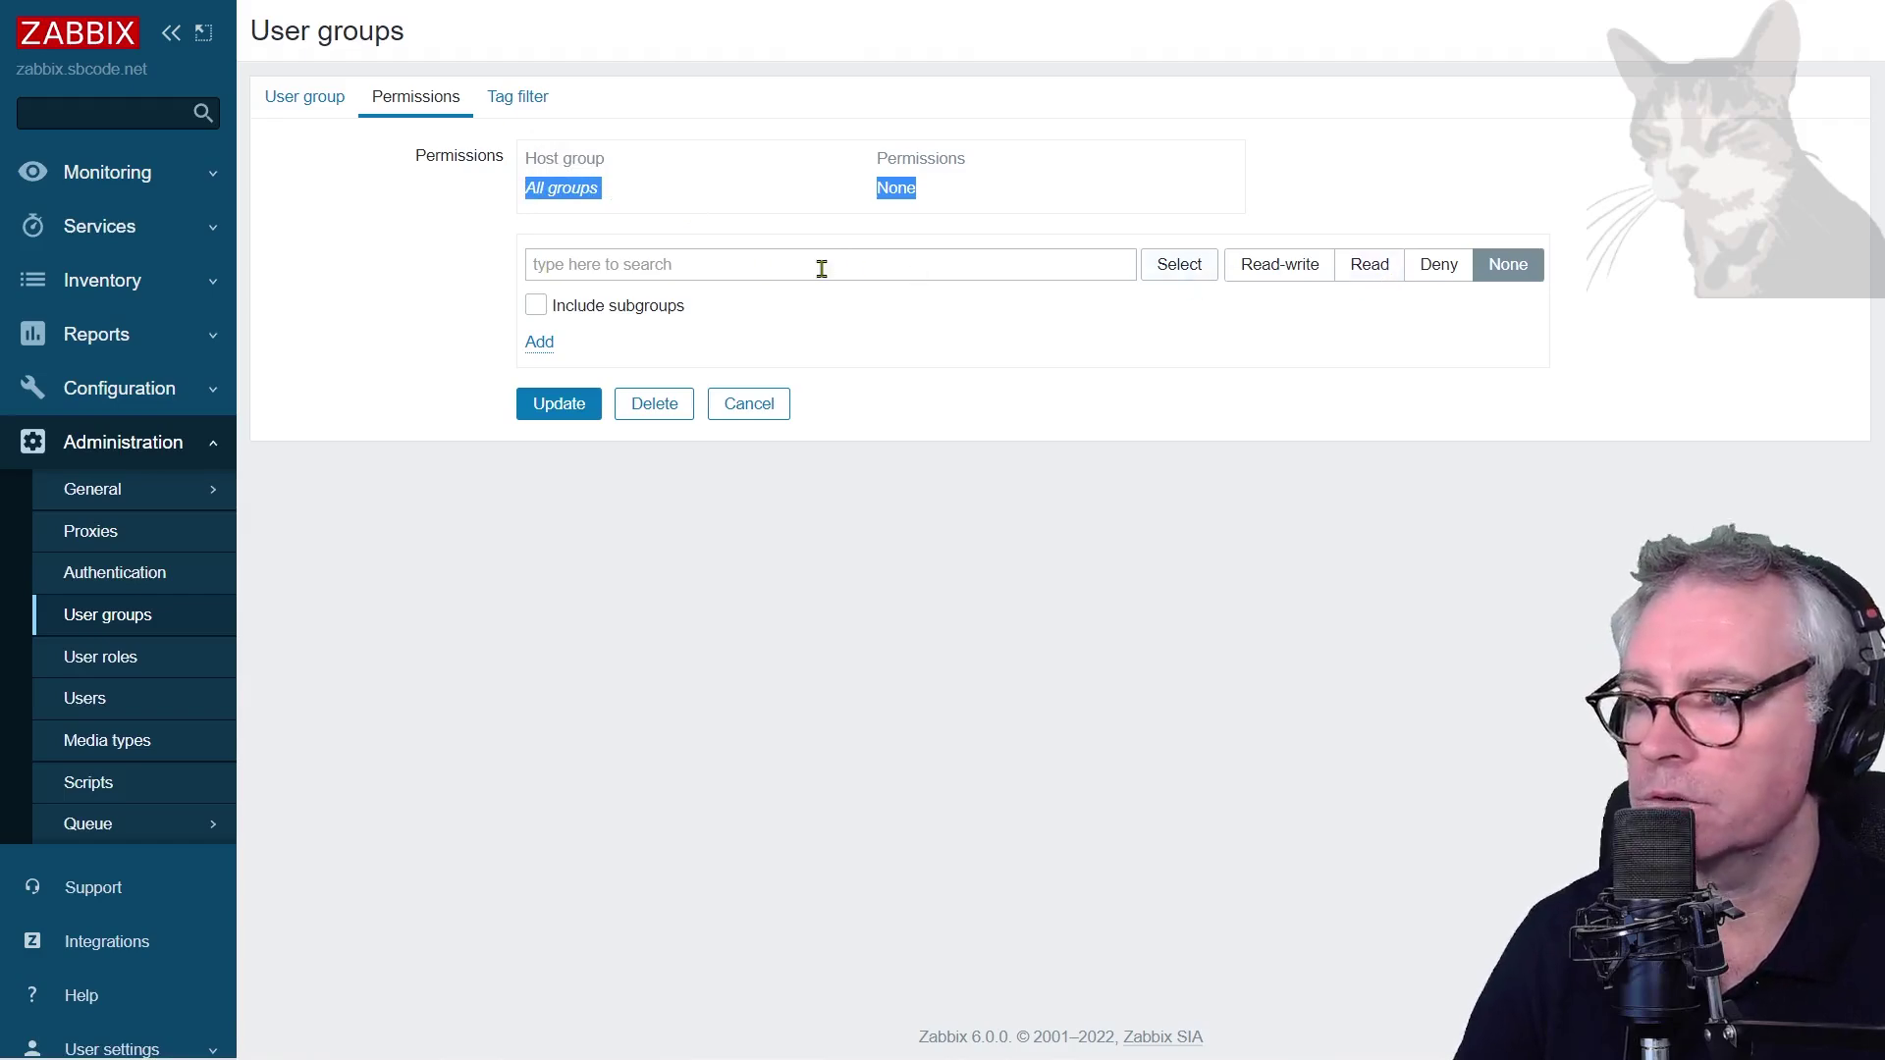
click(1176, 275)
scroll(762, 618, down, 2)
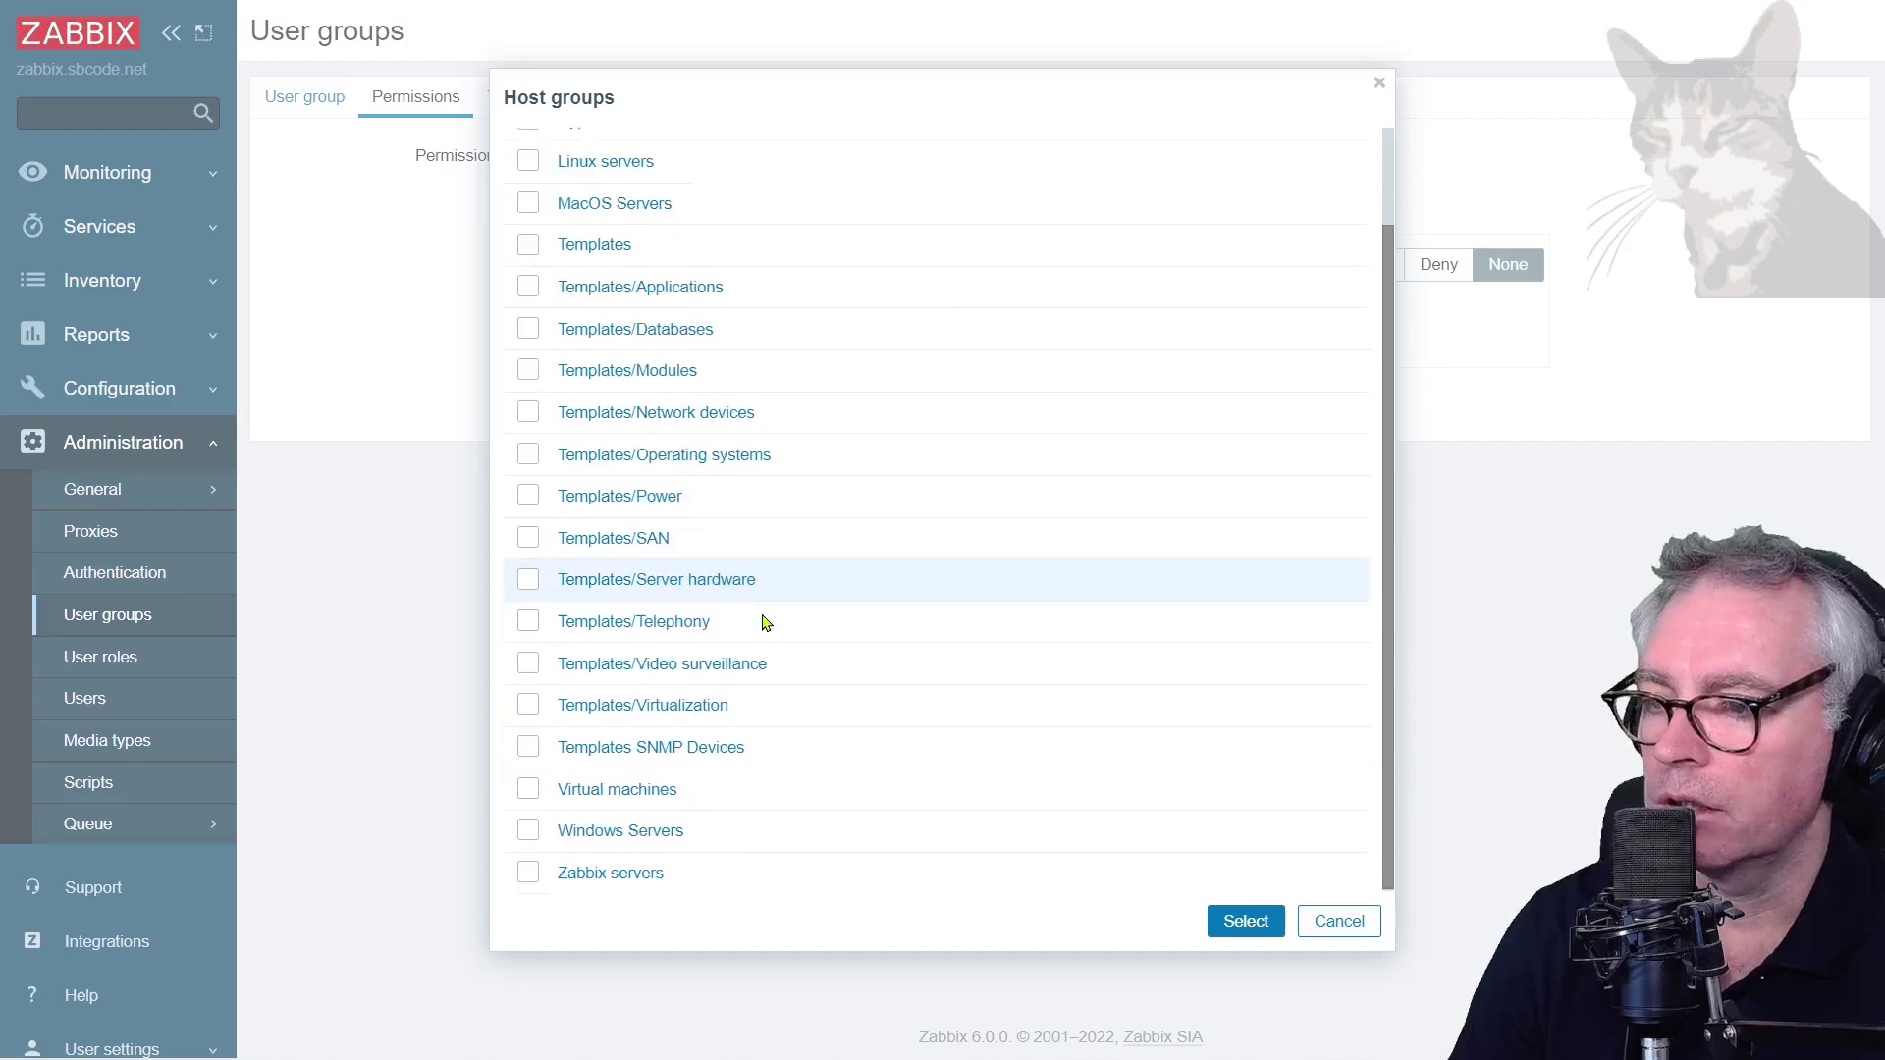
scroll(762, 631, up, 2)
click(528, 148)
scroll(1102, 812, down, 1)
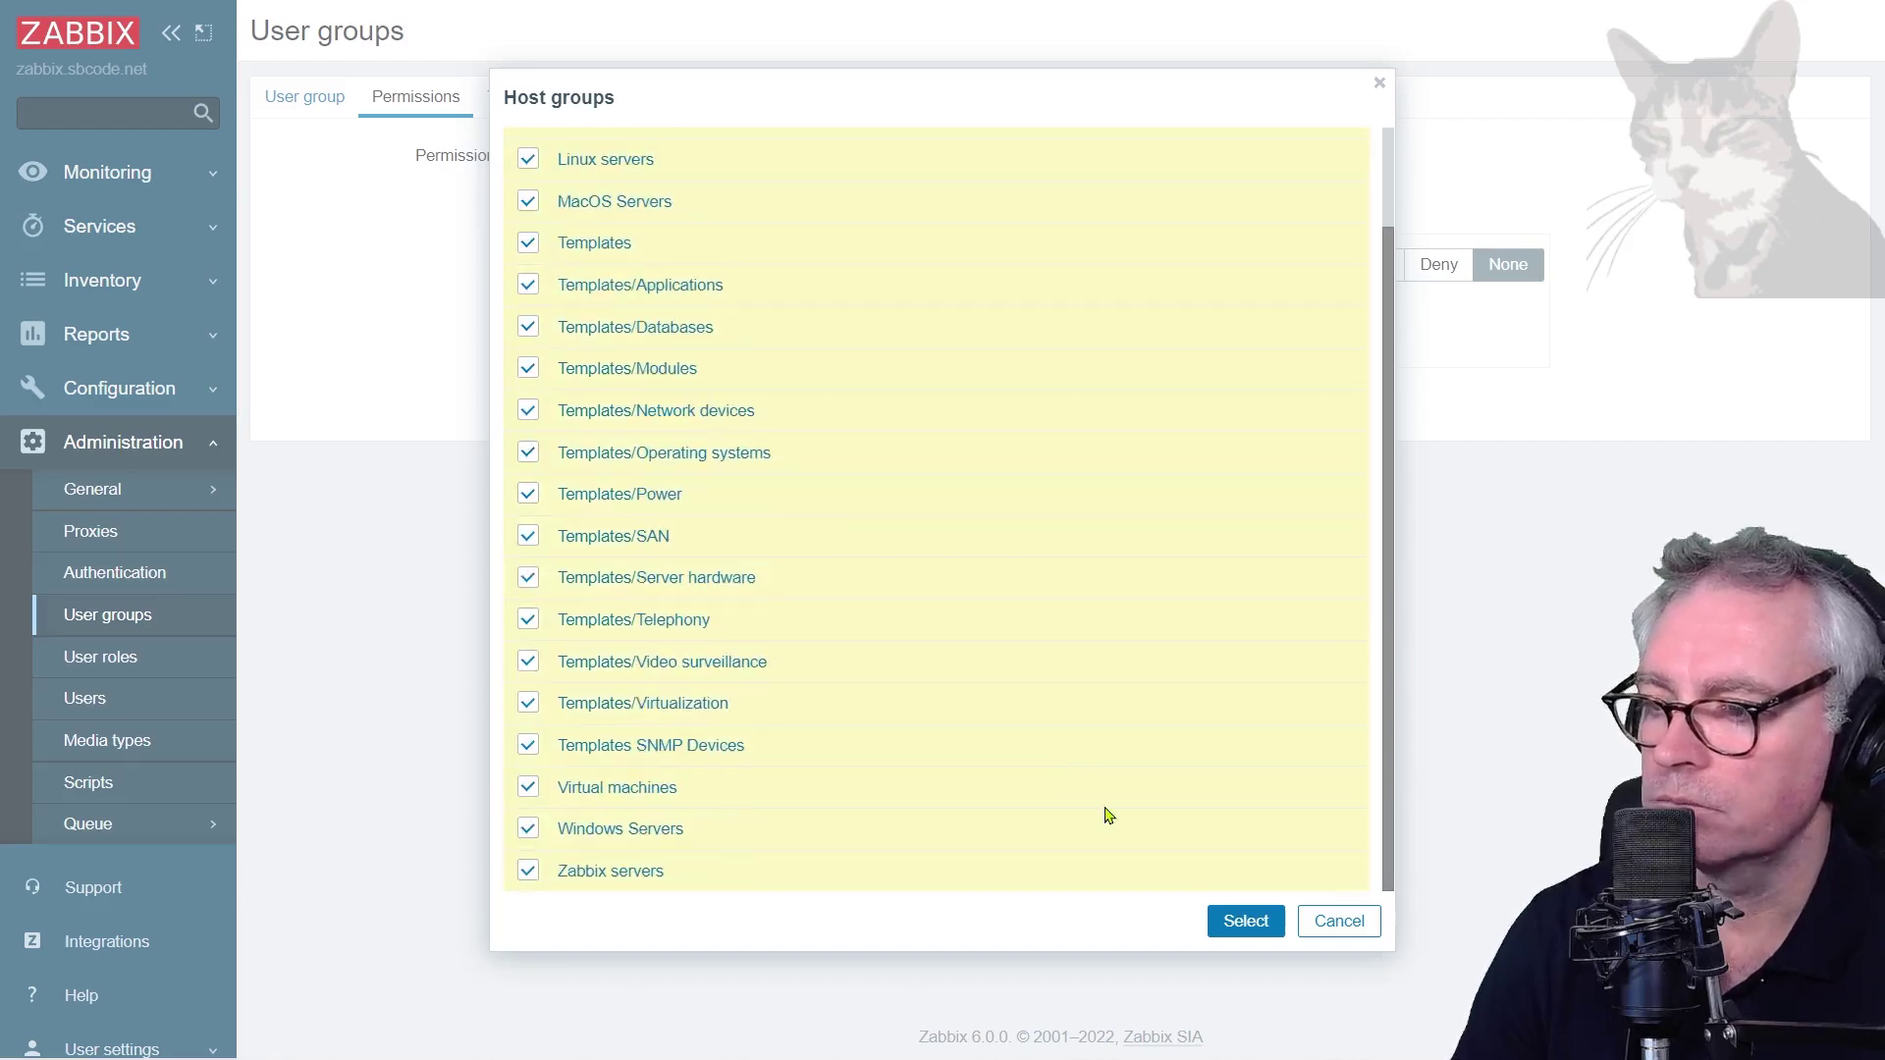
click(1244, 920)
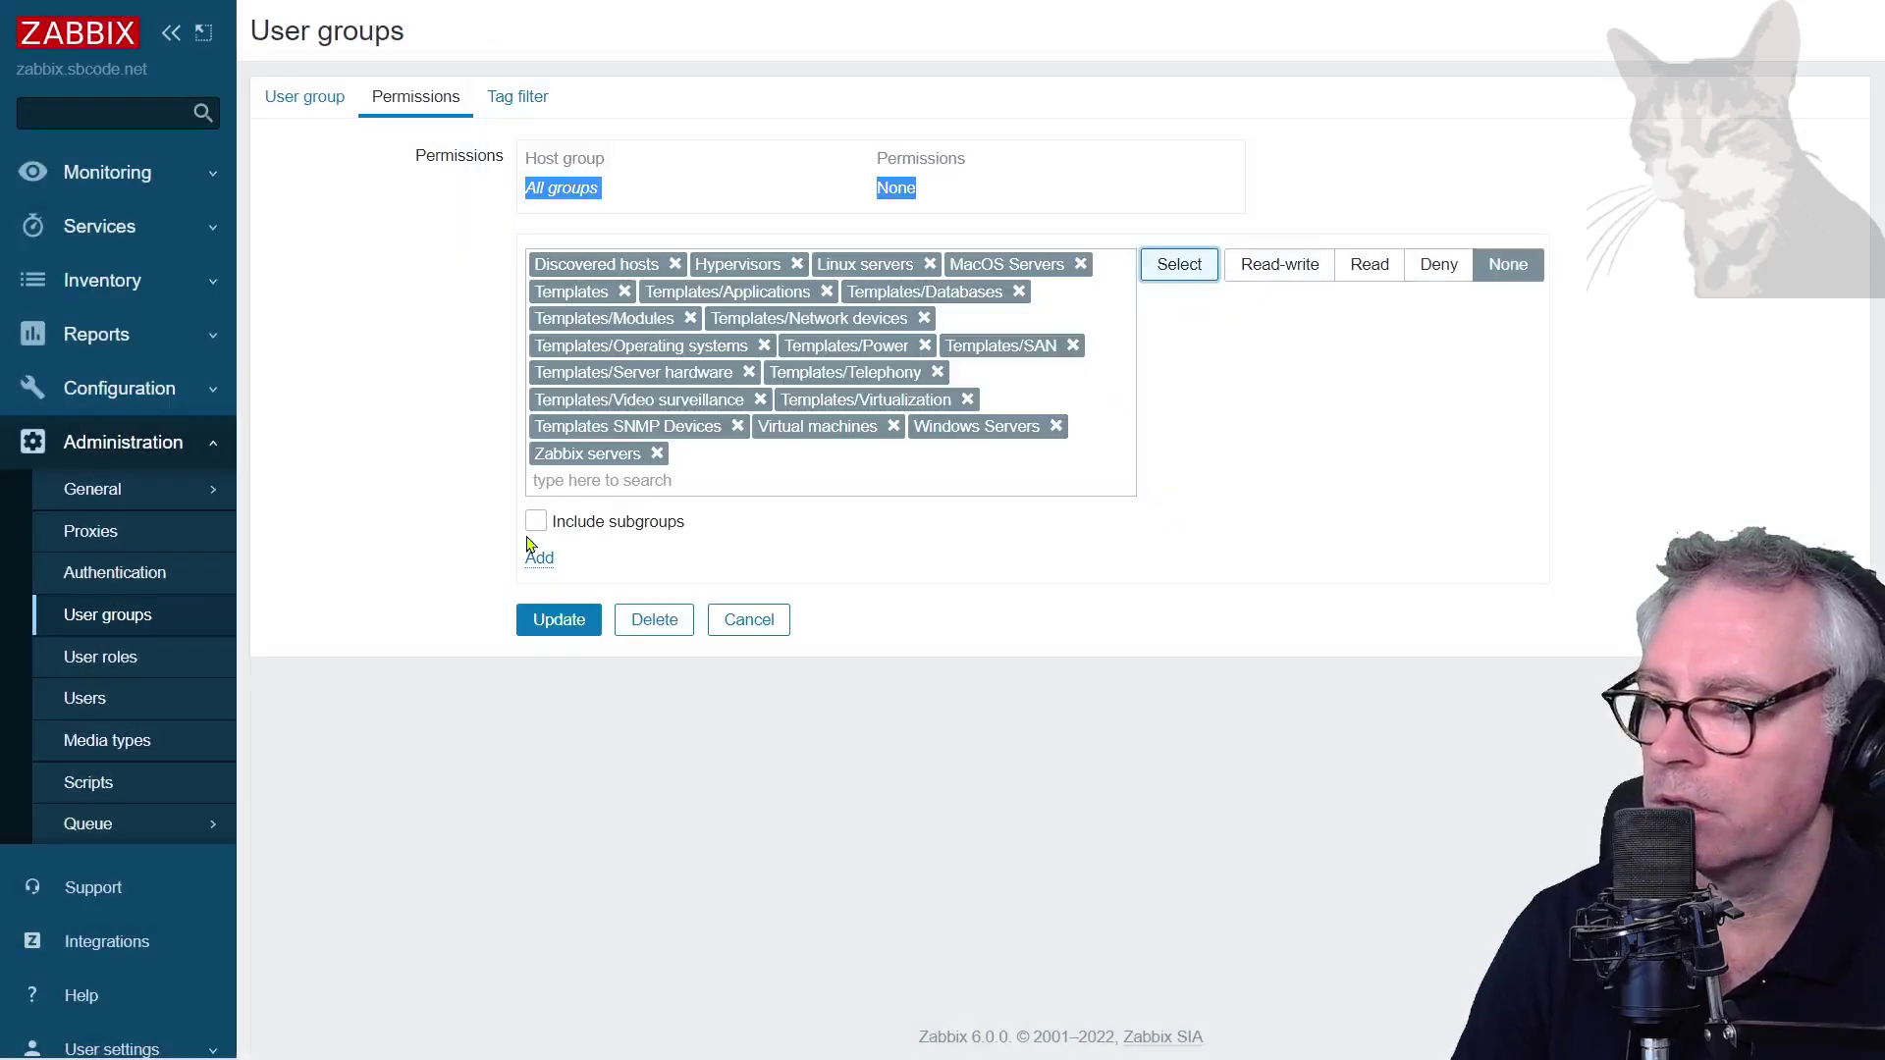
Grant Read on all host groups, update the user group, and refresh the Grafana dashboard
click(1370, 274)
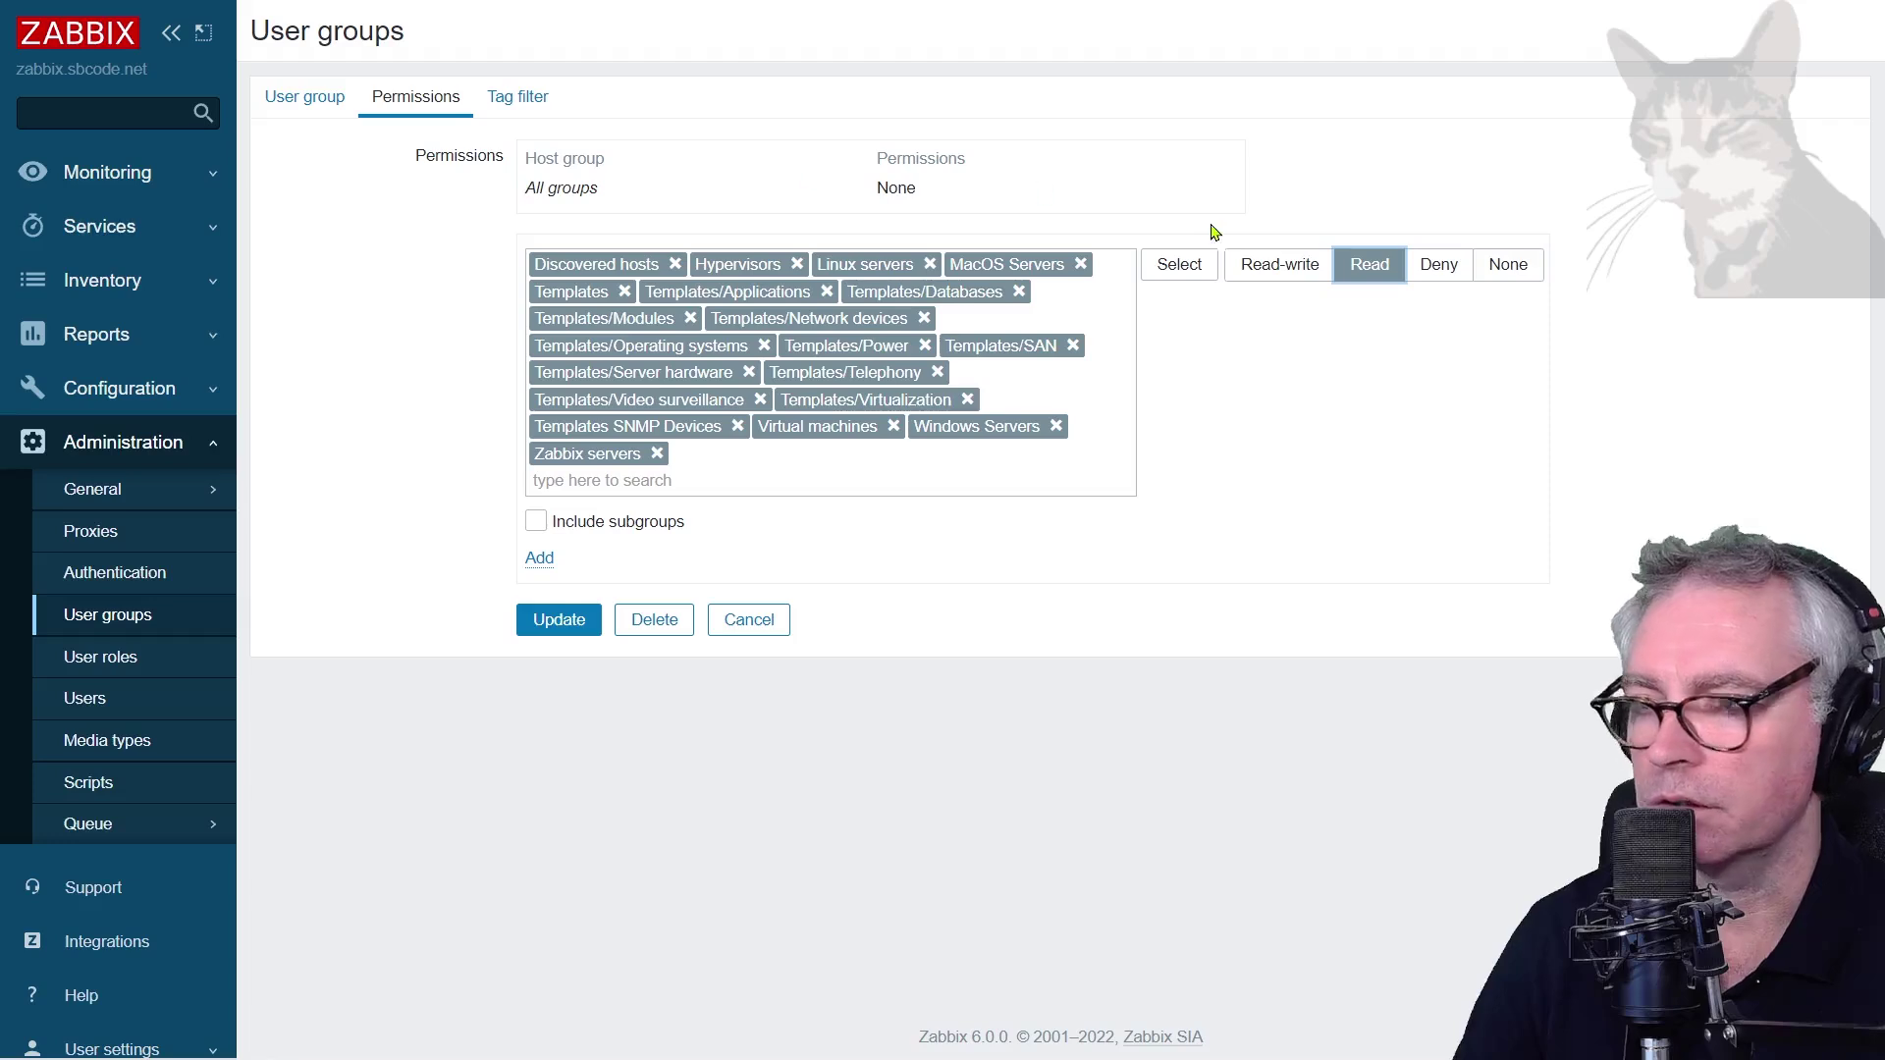
click(540, 559)
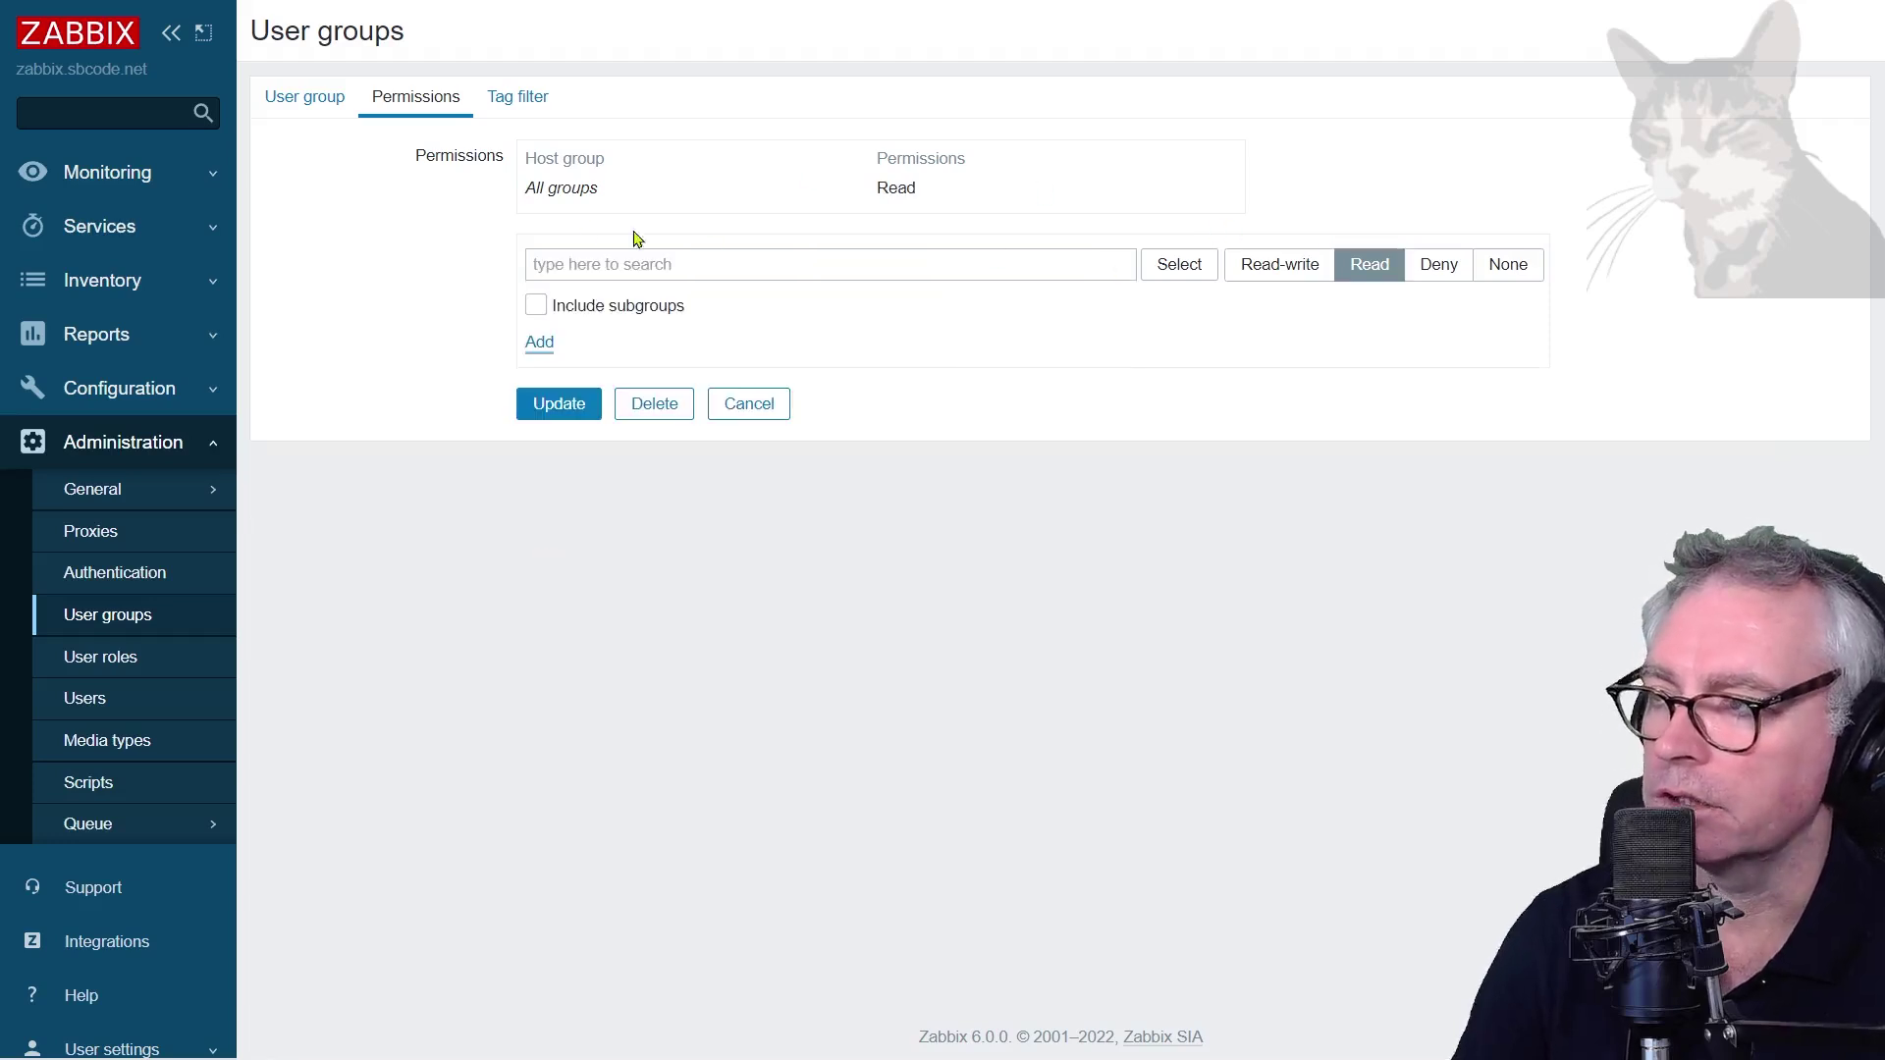
drag(531, 184, 622, 197)
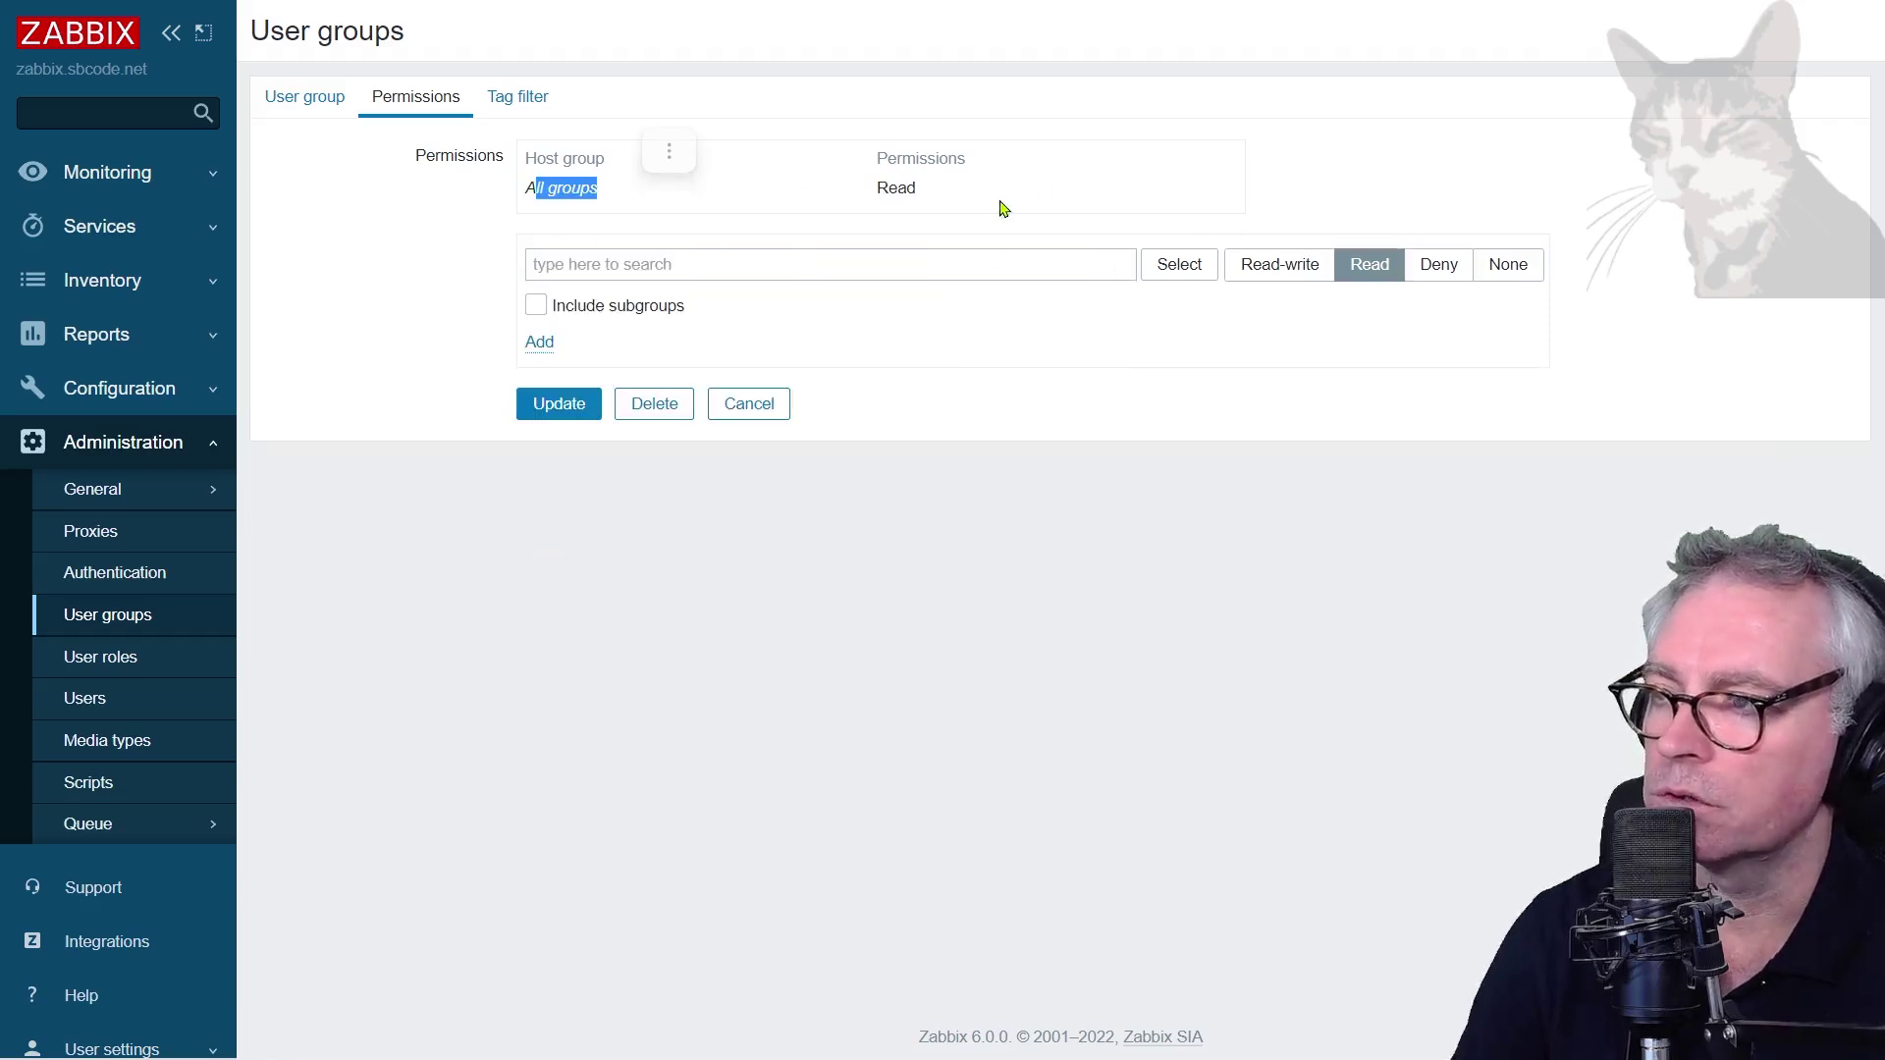
double_click(895, 187)
click(986, 471)
click(567, 404)
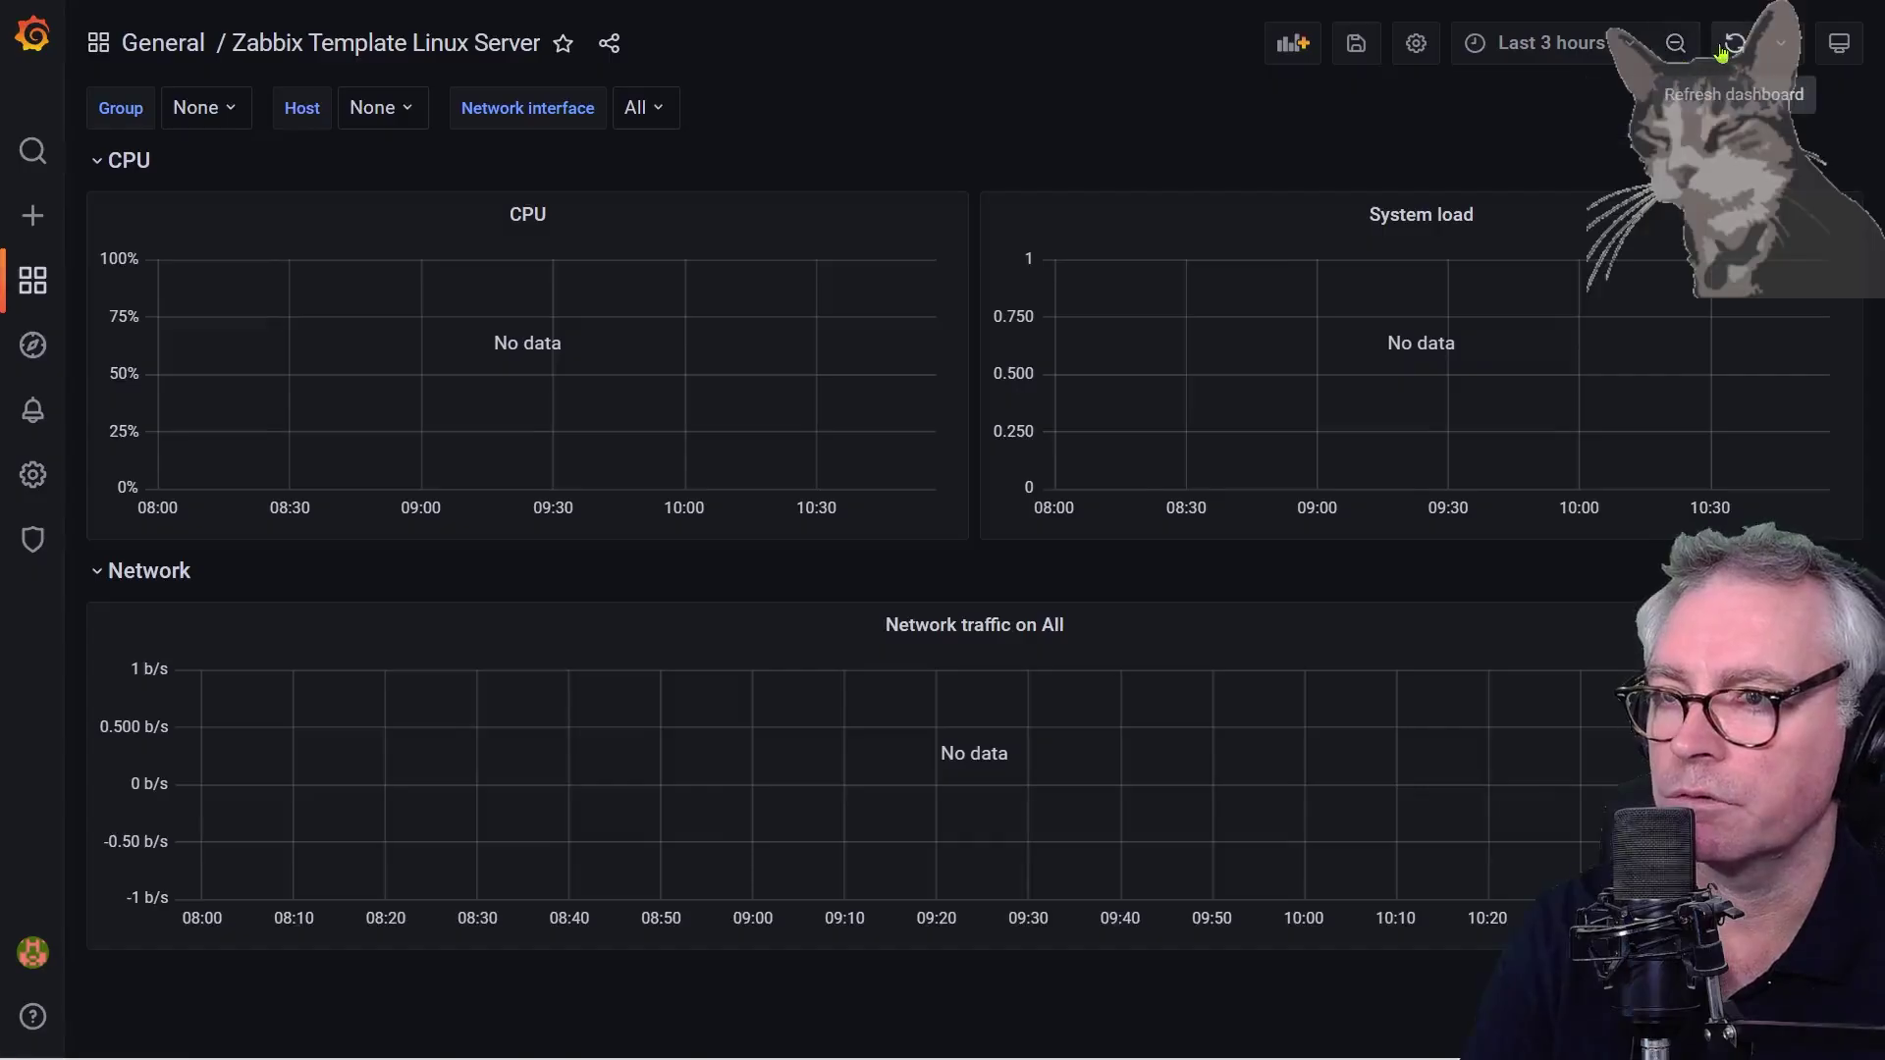
click(1720, 54)
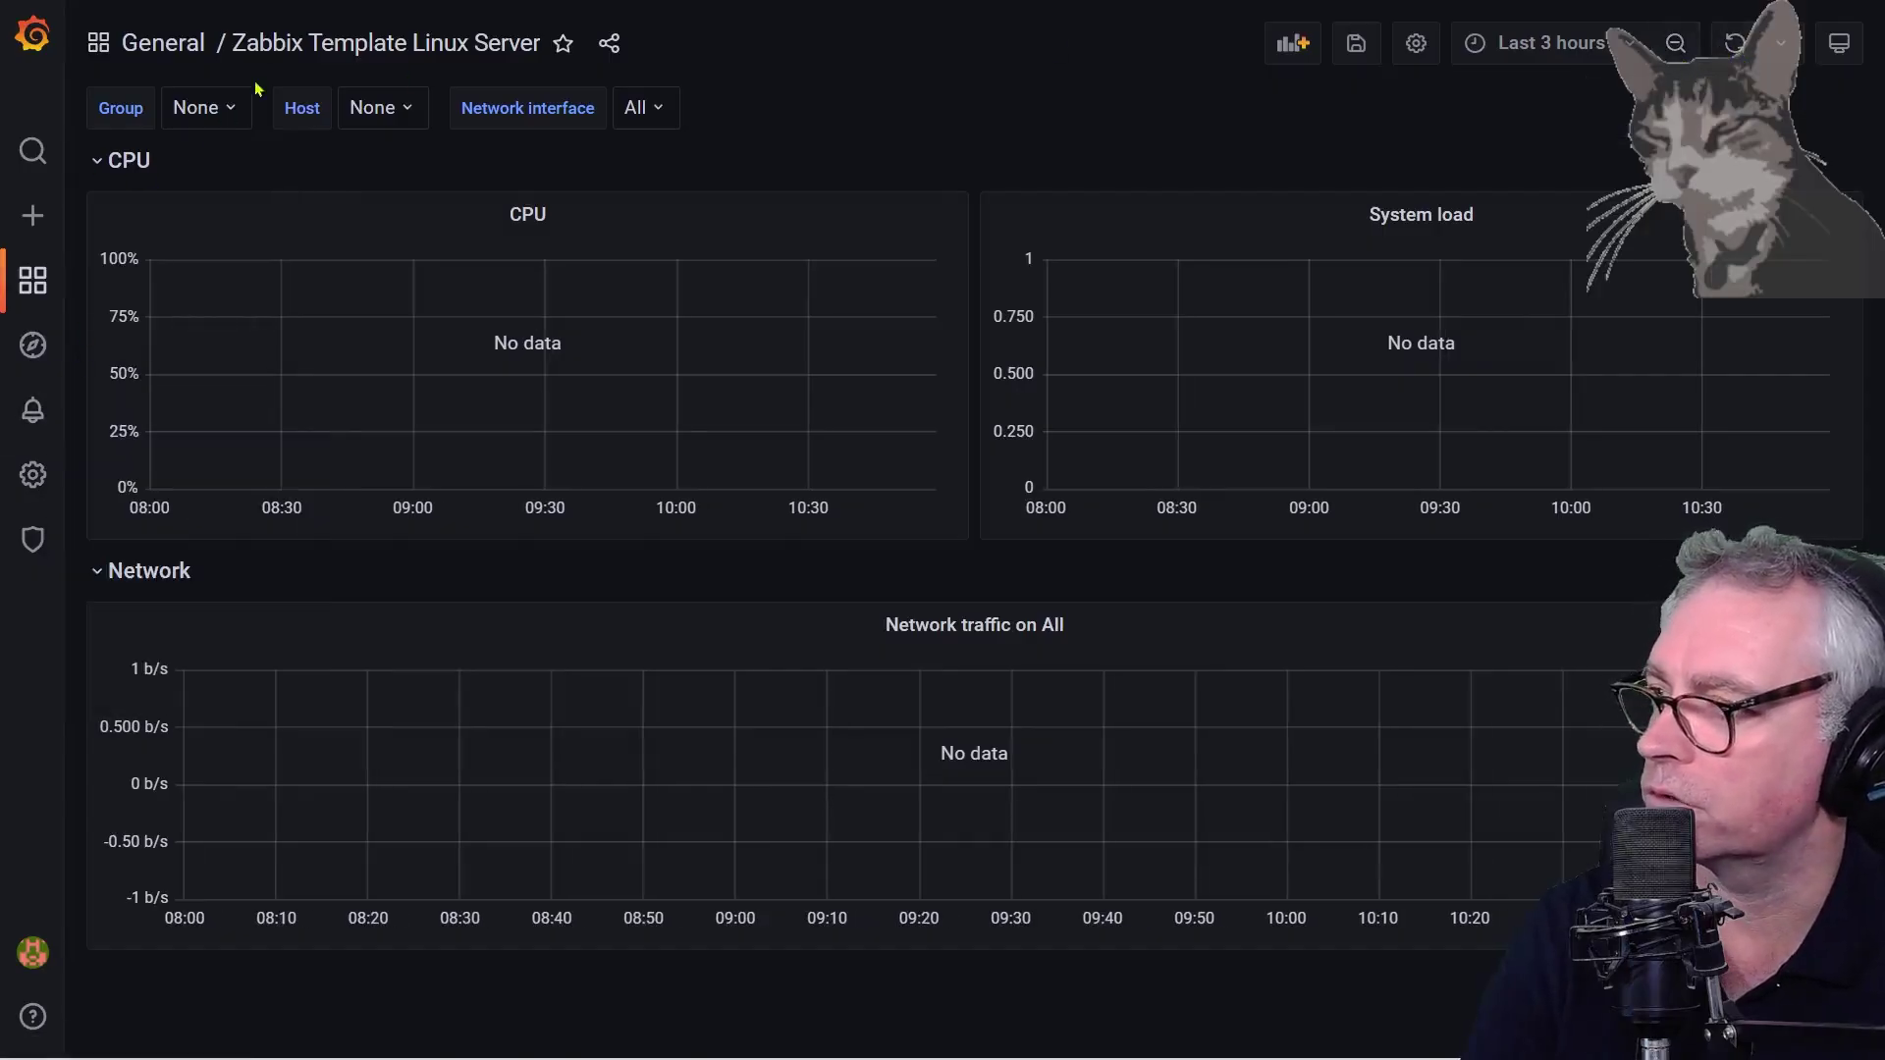
Open the Zabbix Server Dashboard, then Zabbix System Status, then list the General folder again
click(179, 45)
click(300, 640)
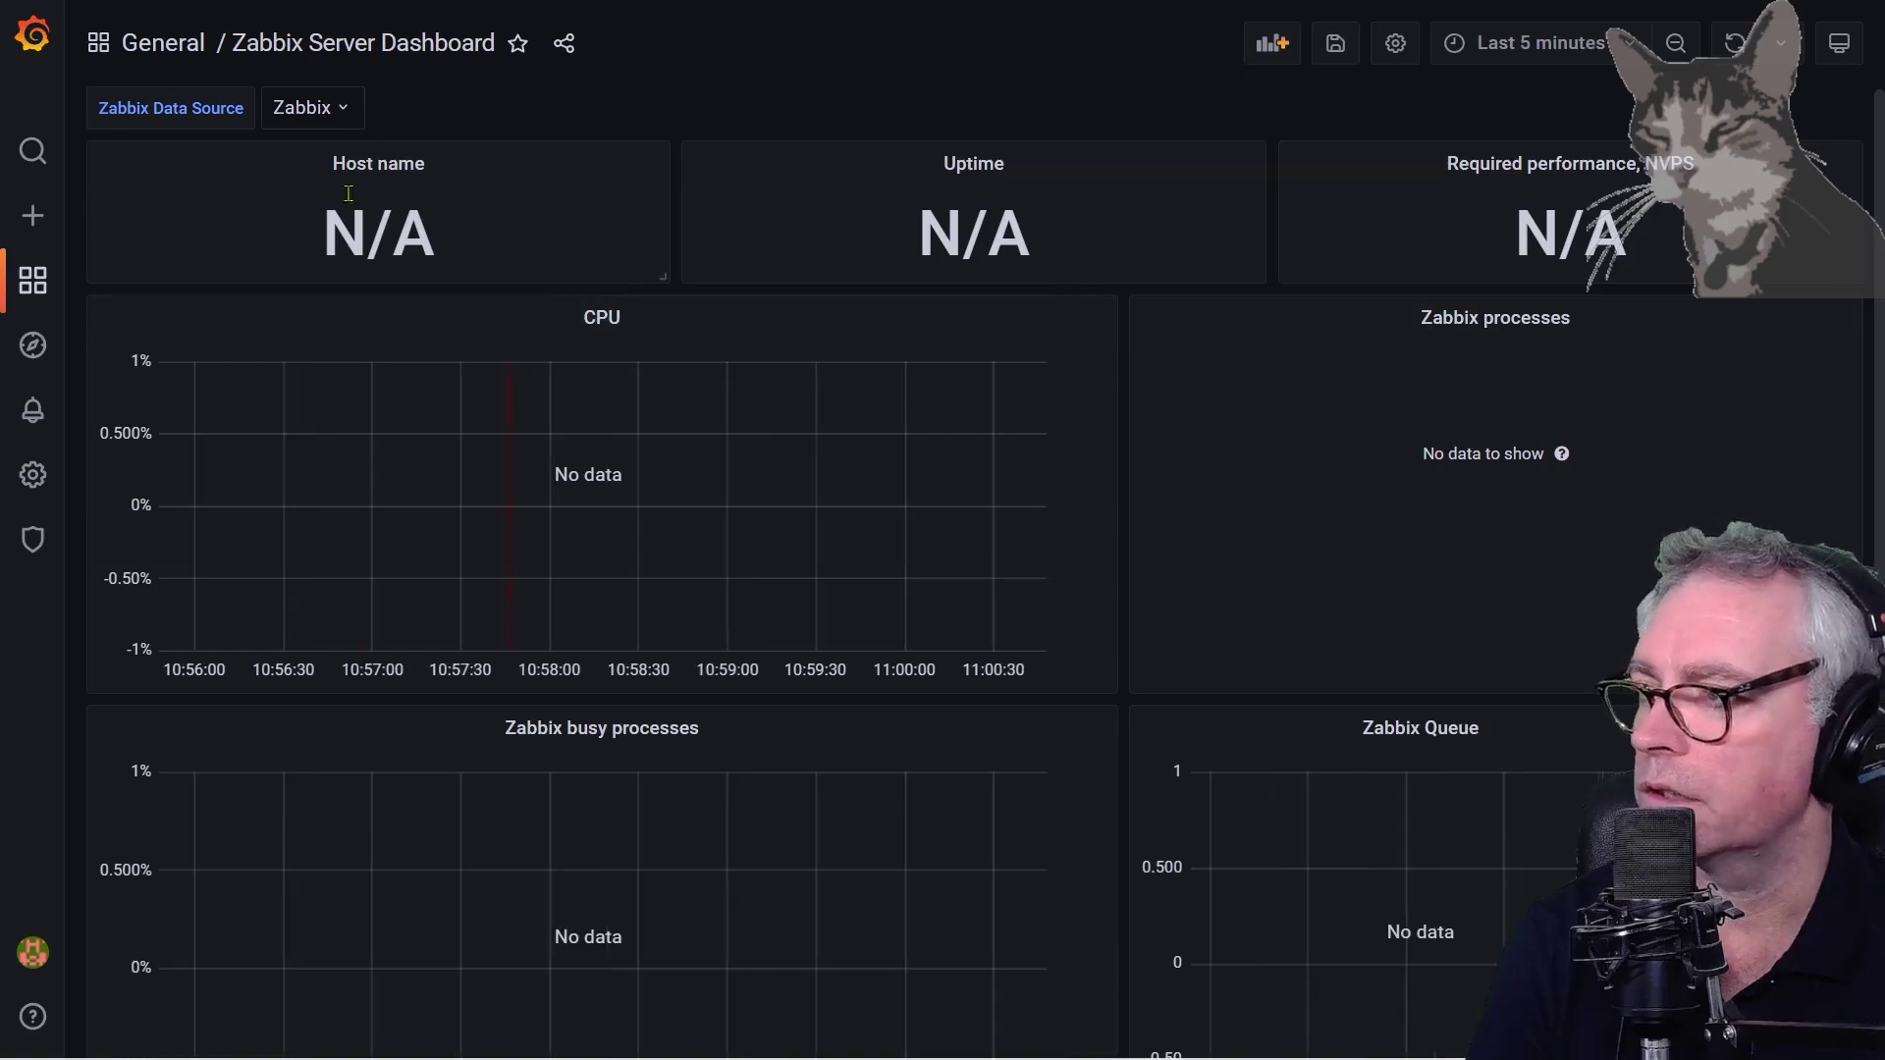
click(172, 45)
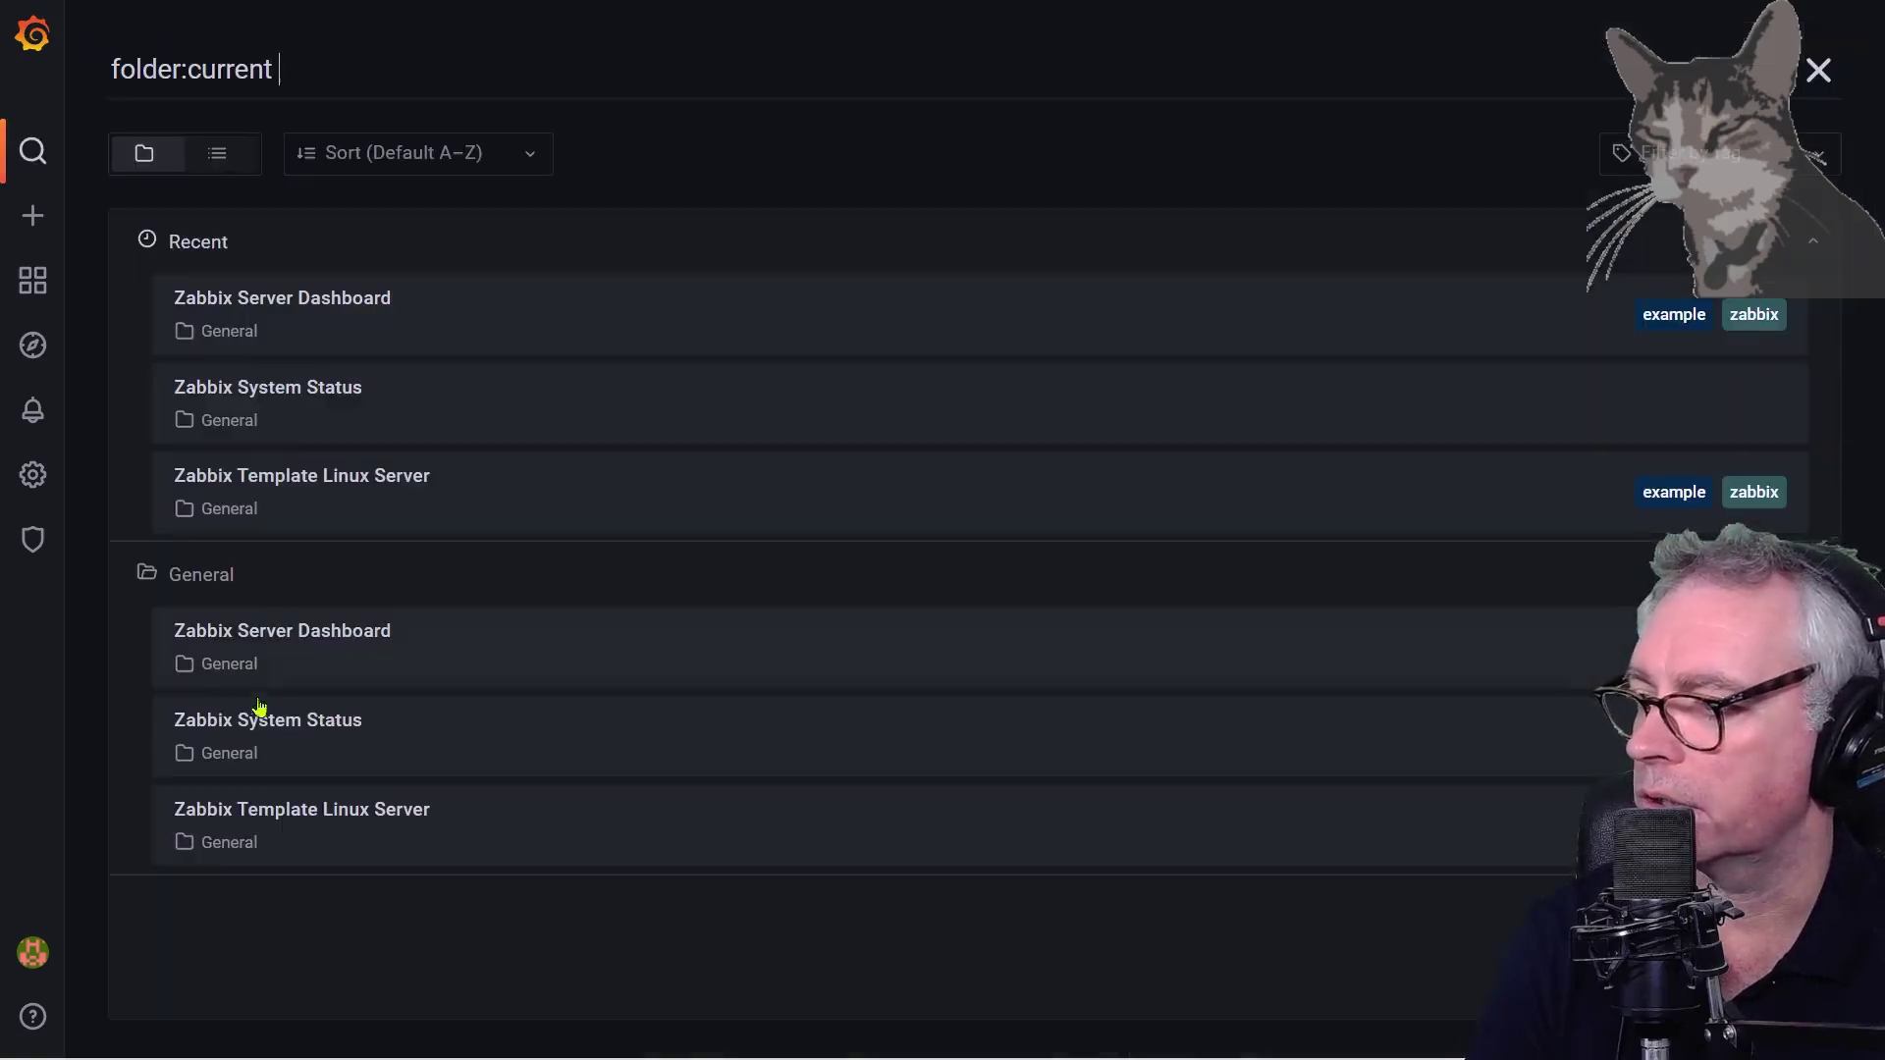
click(321, 731)
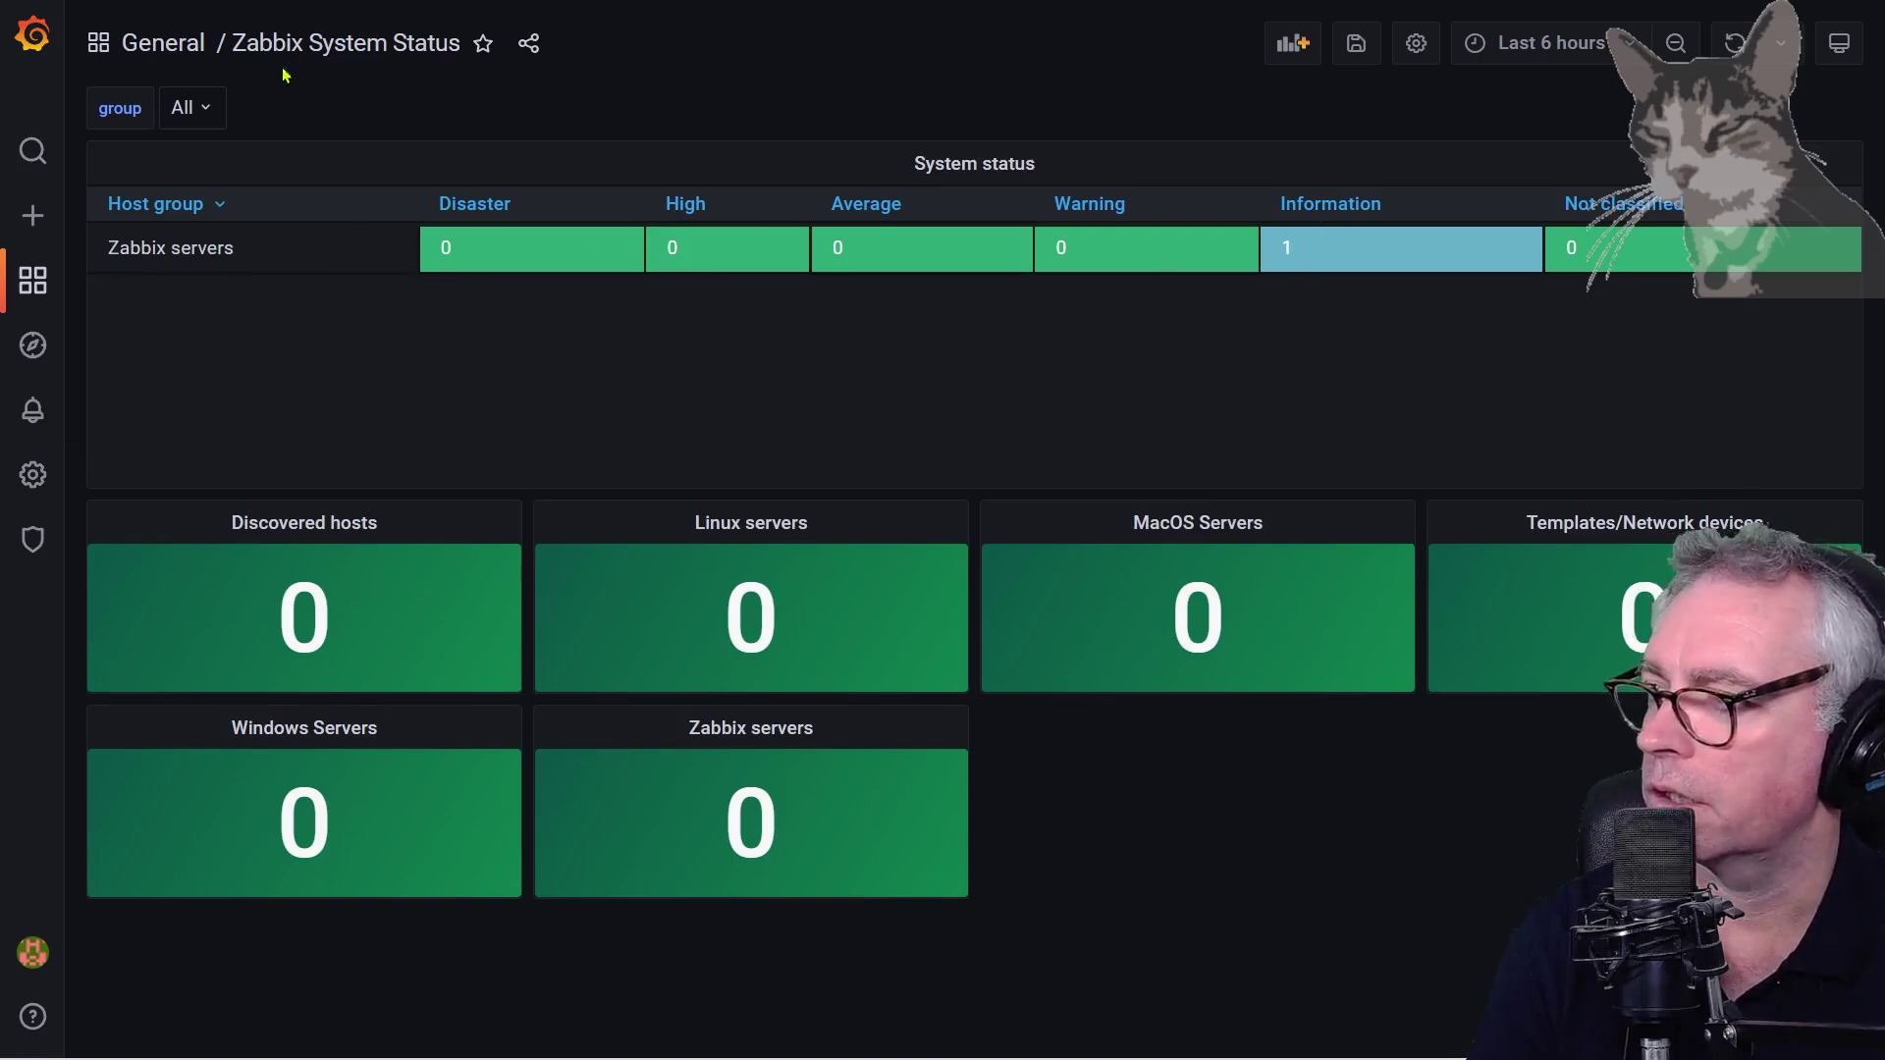
click(169, 49)
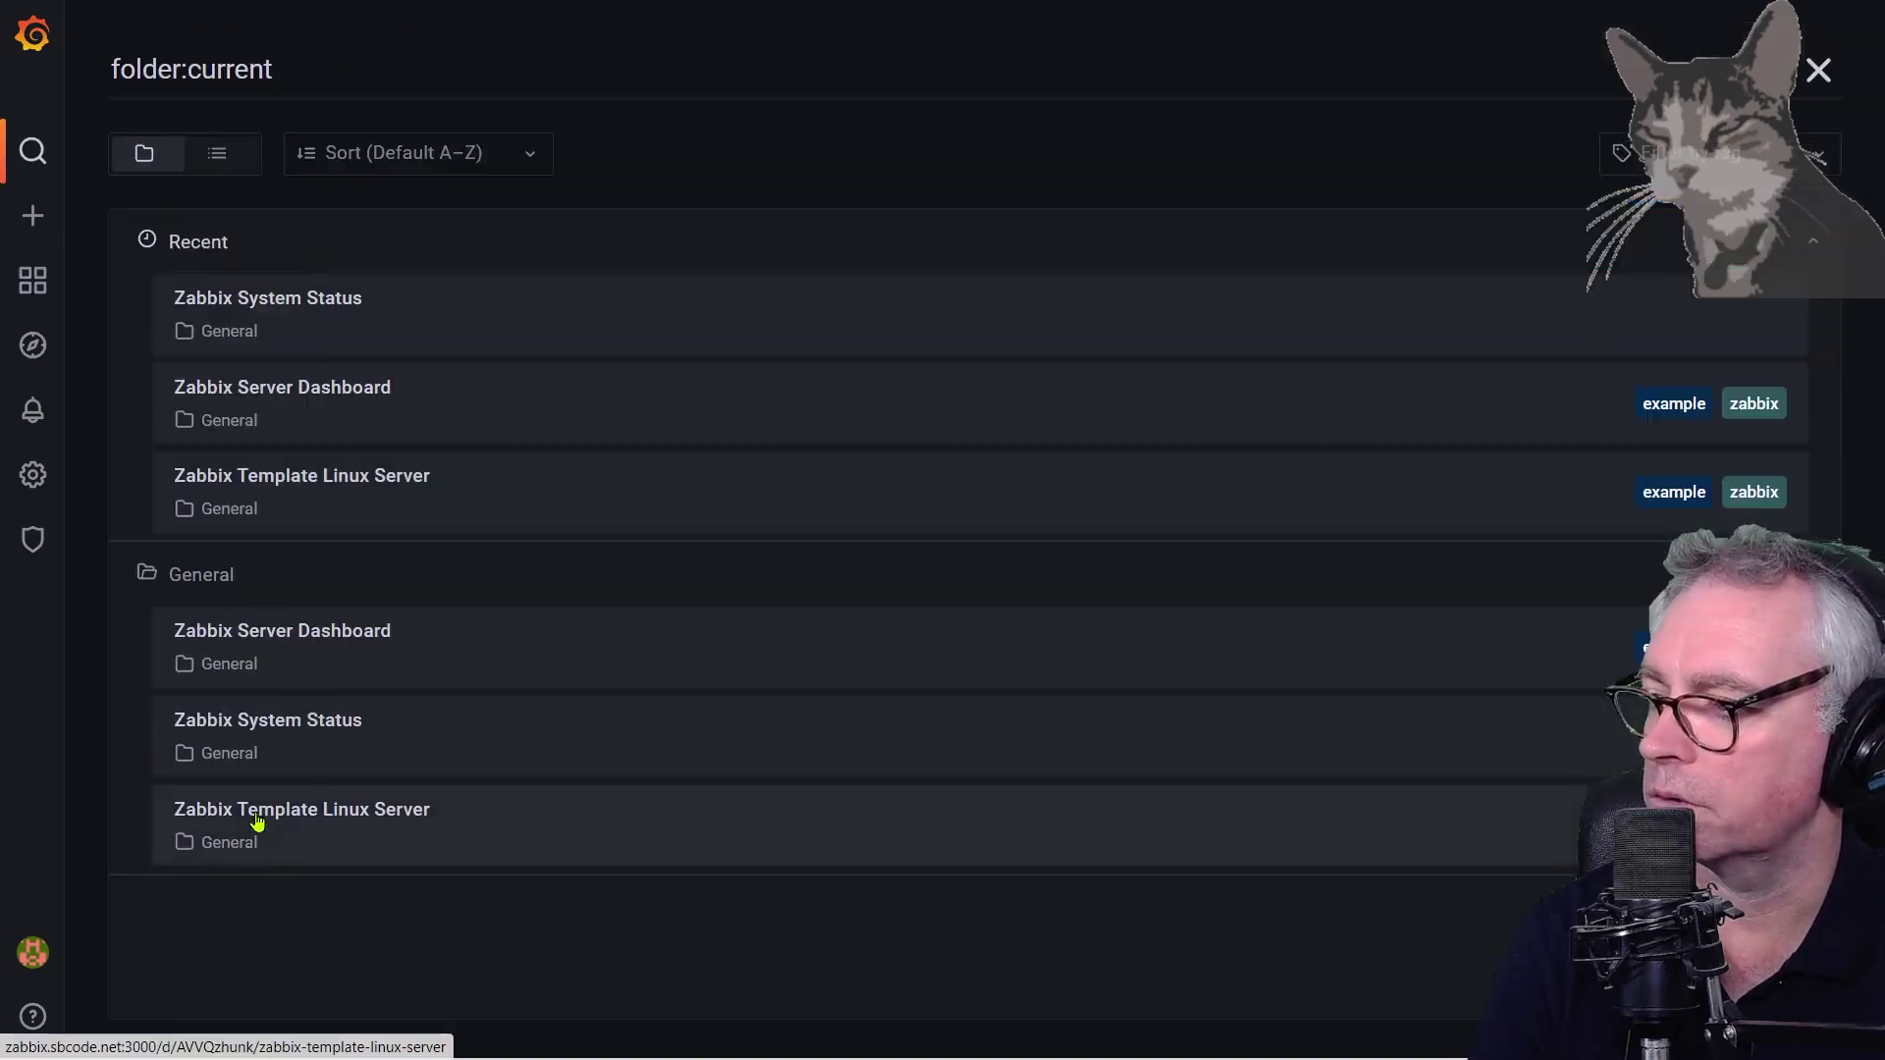
Open Zabbix Template Linux Server, switch the host to host-B and the time range to the last 5 minutes
click(297, 819)
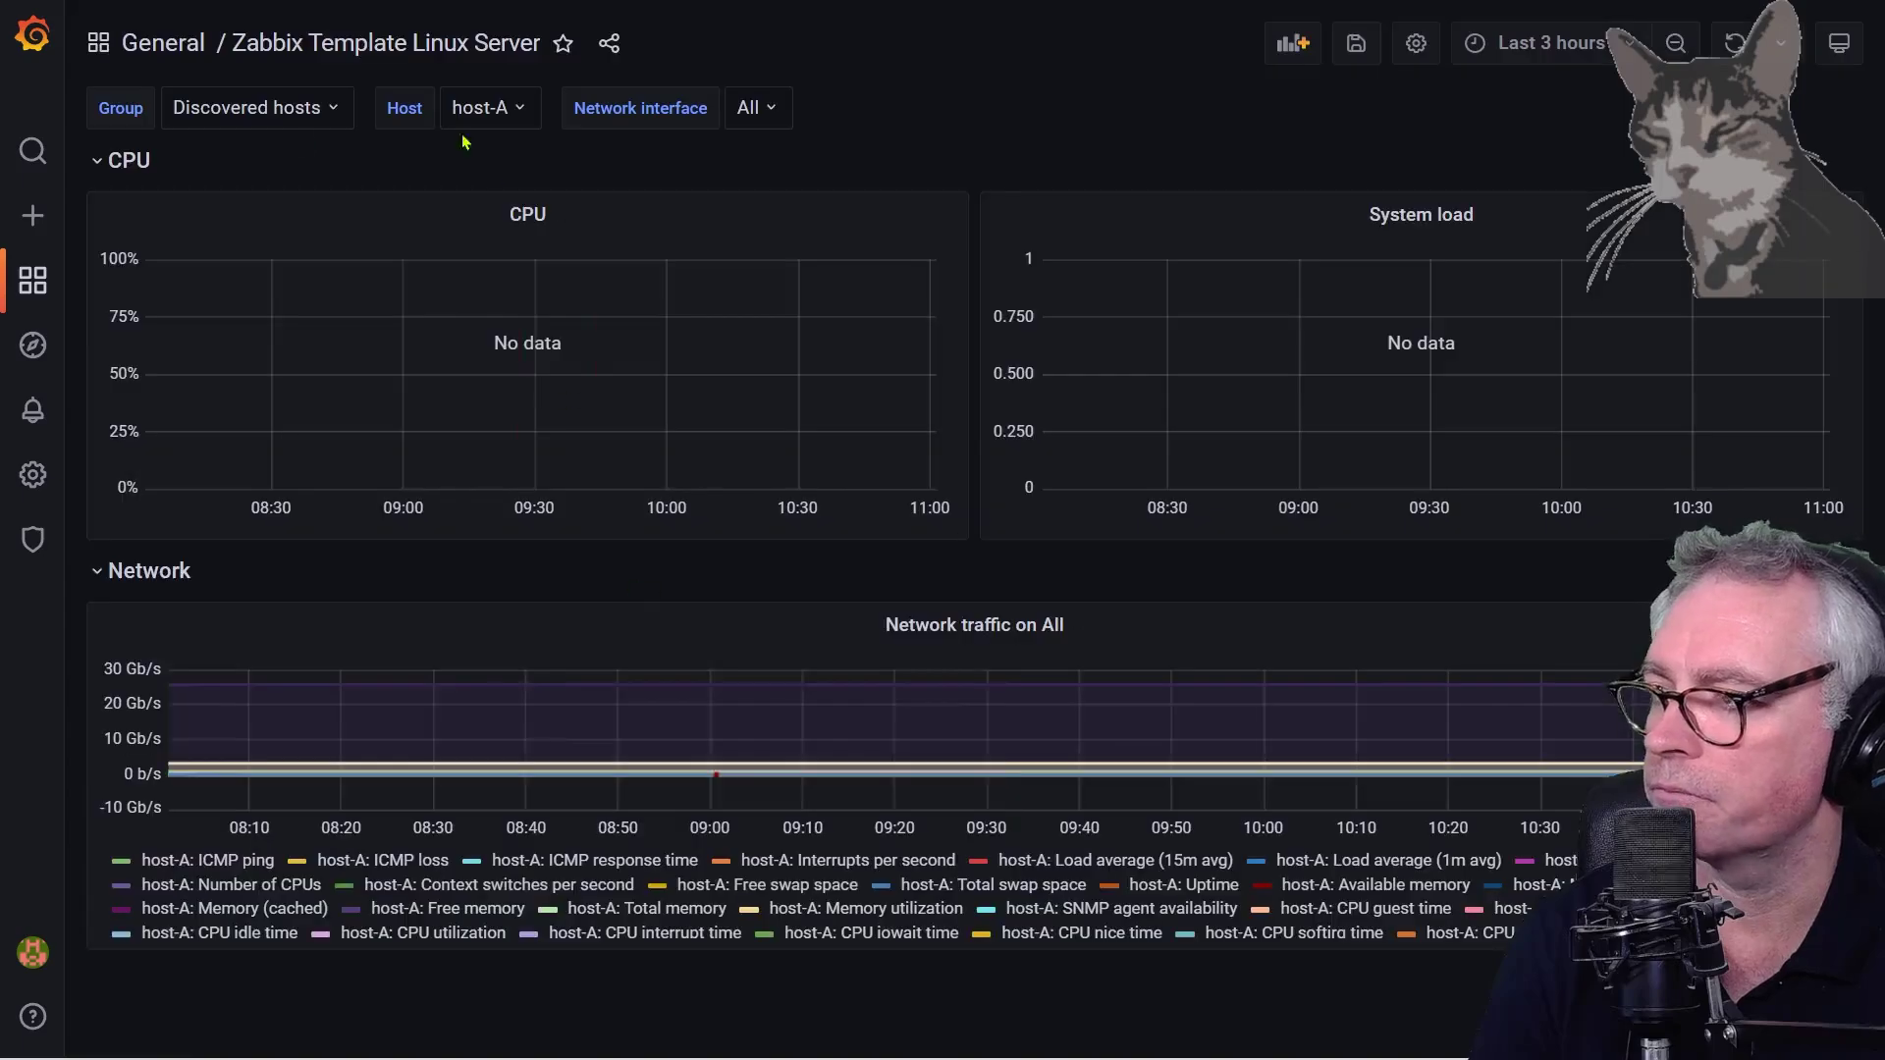
click(508, 111)
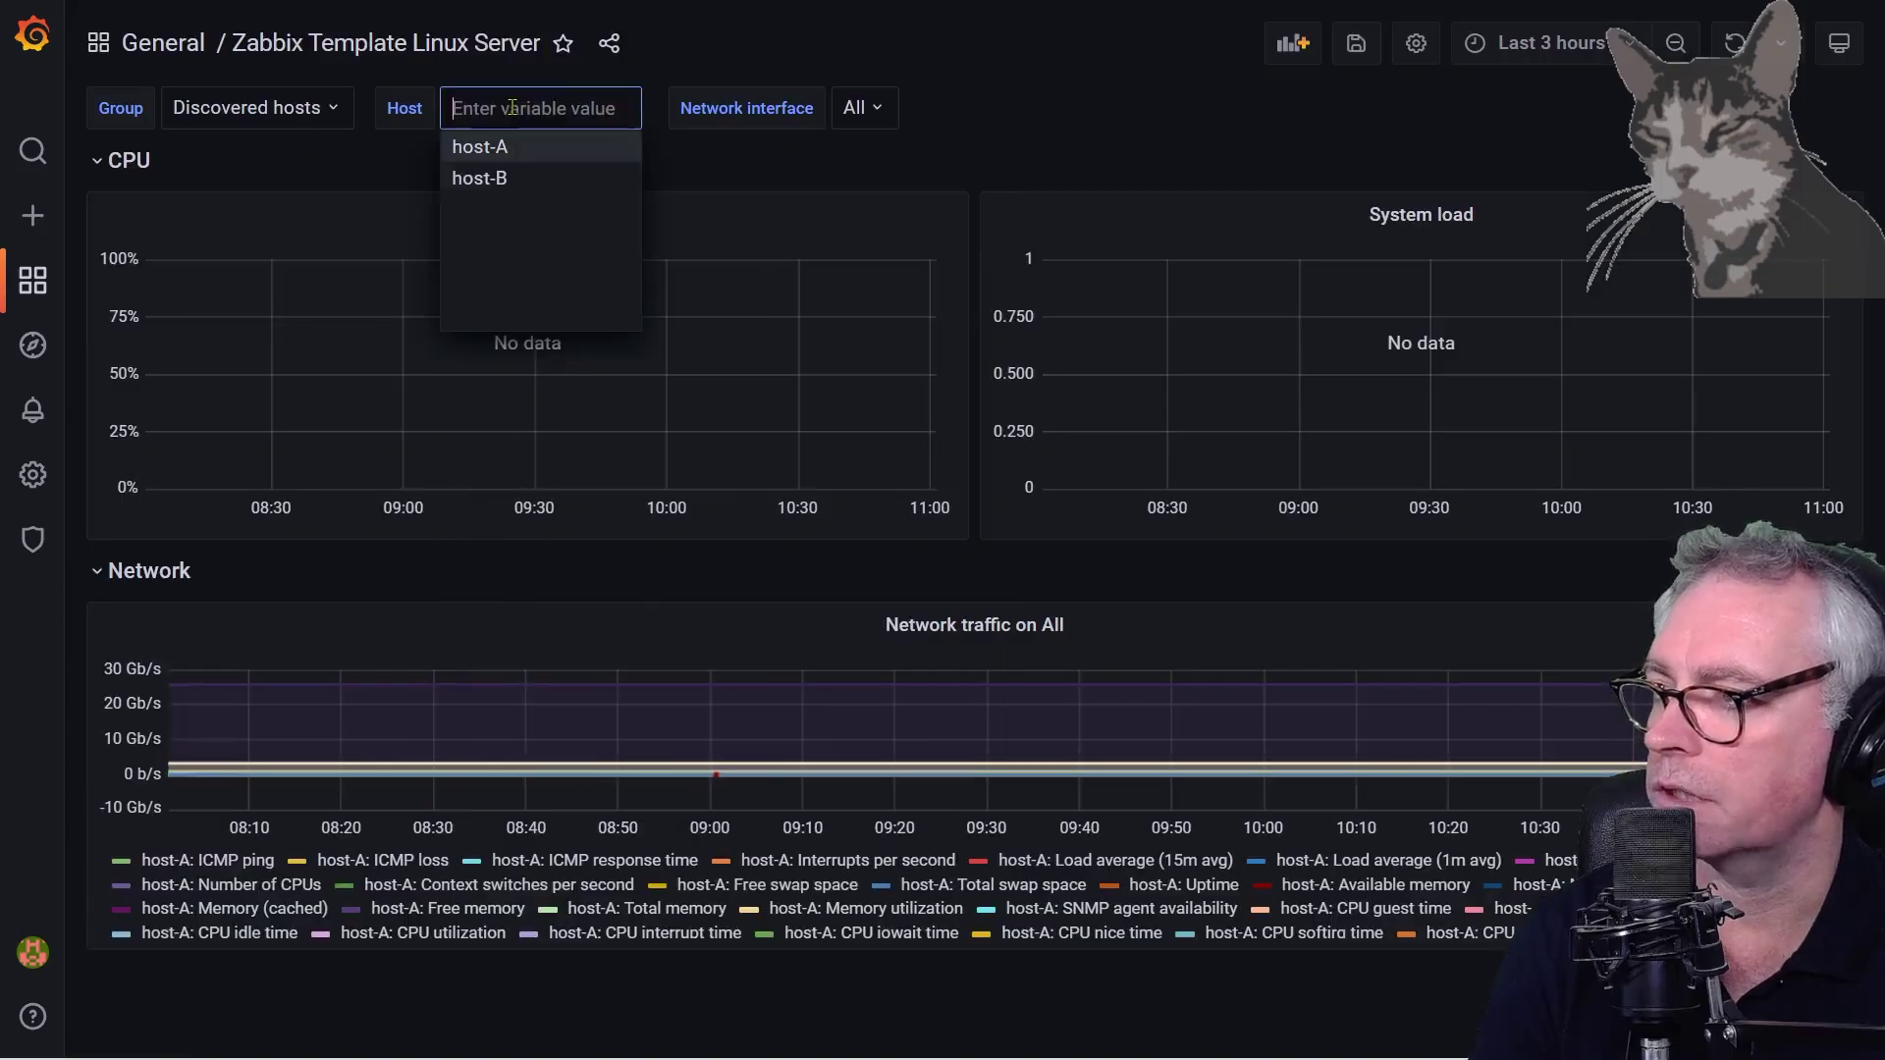
click(494, 181)
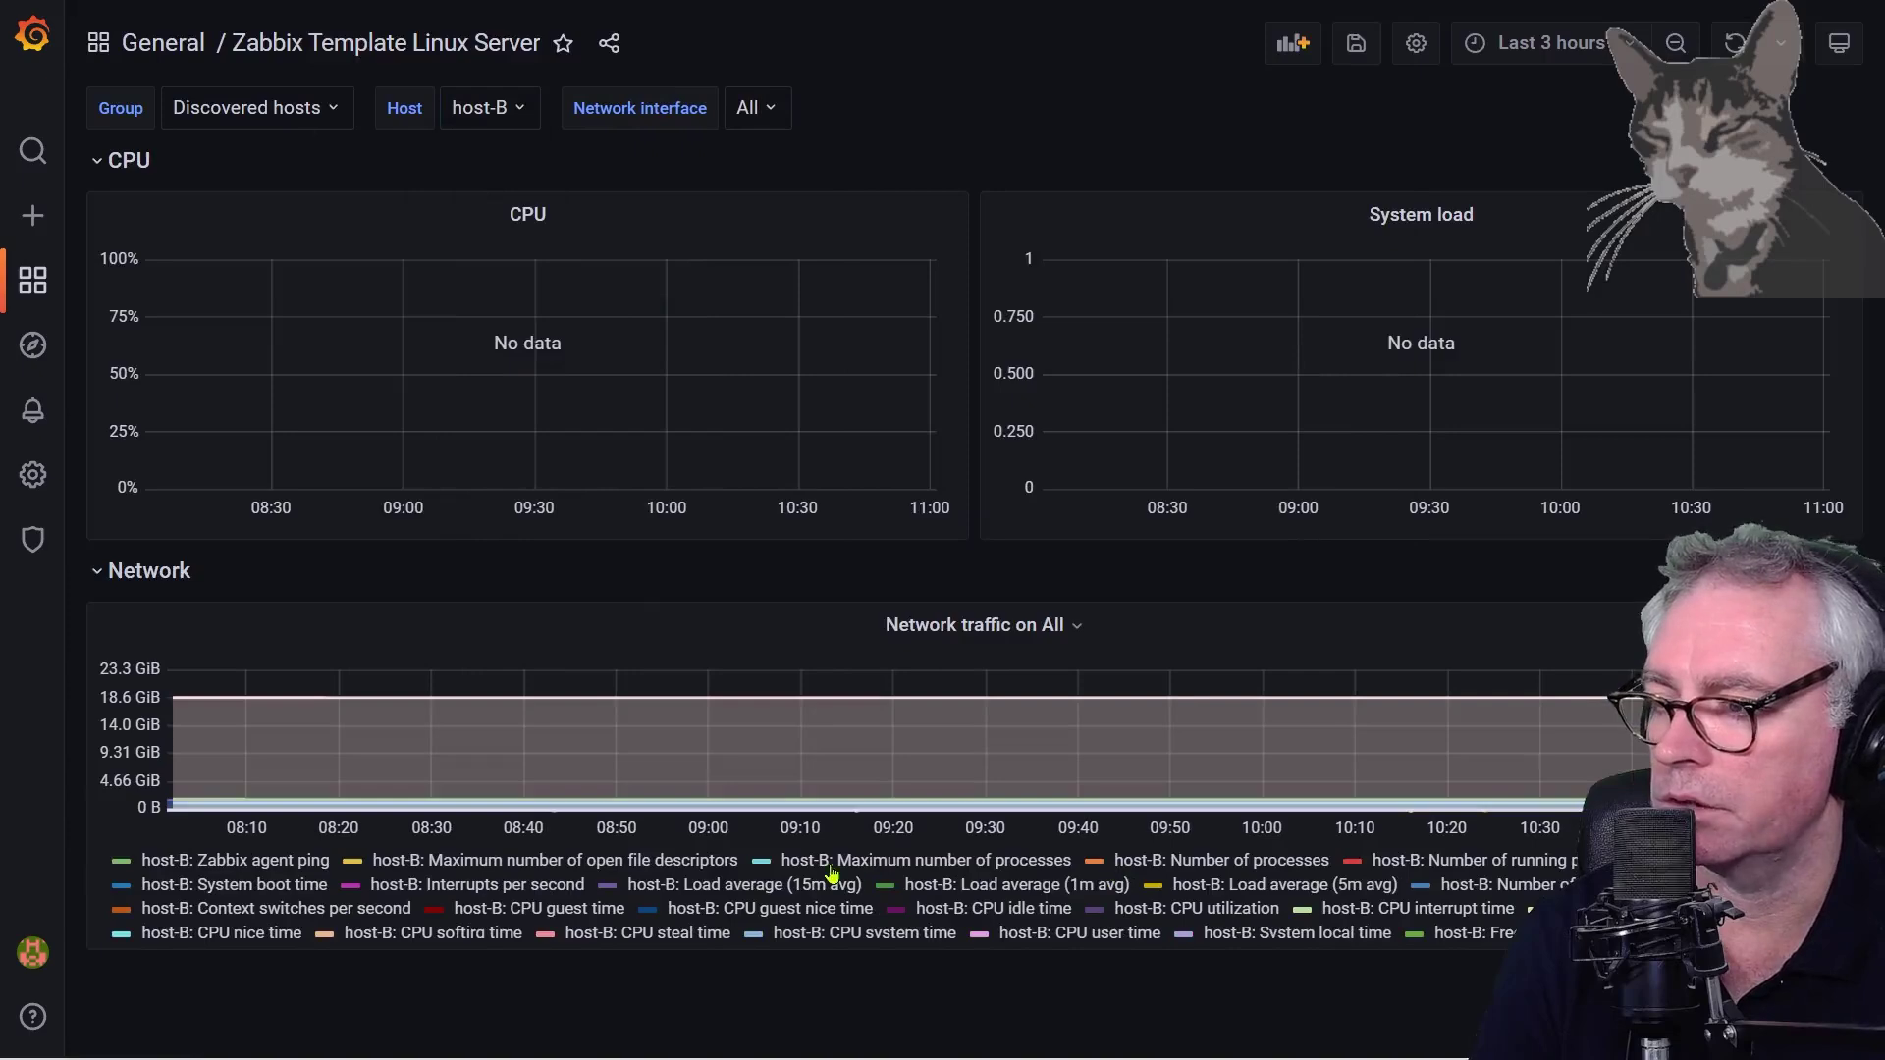
scroll(831, 873, down, 1)
scroll(1288, 884, down, 4)
scroll(1288, 884, up, 6)
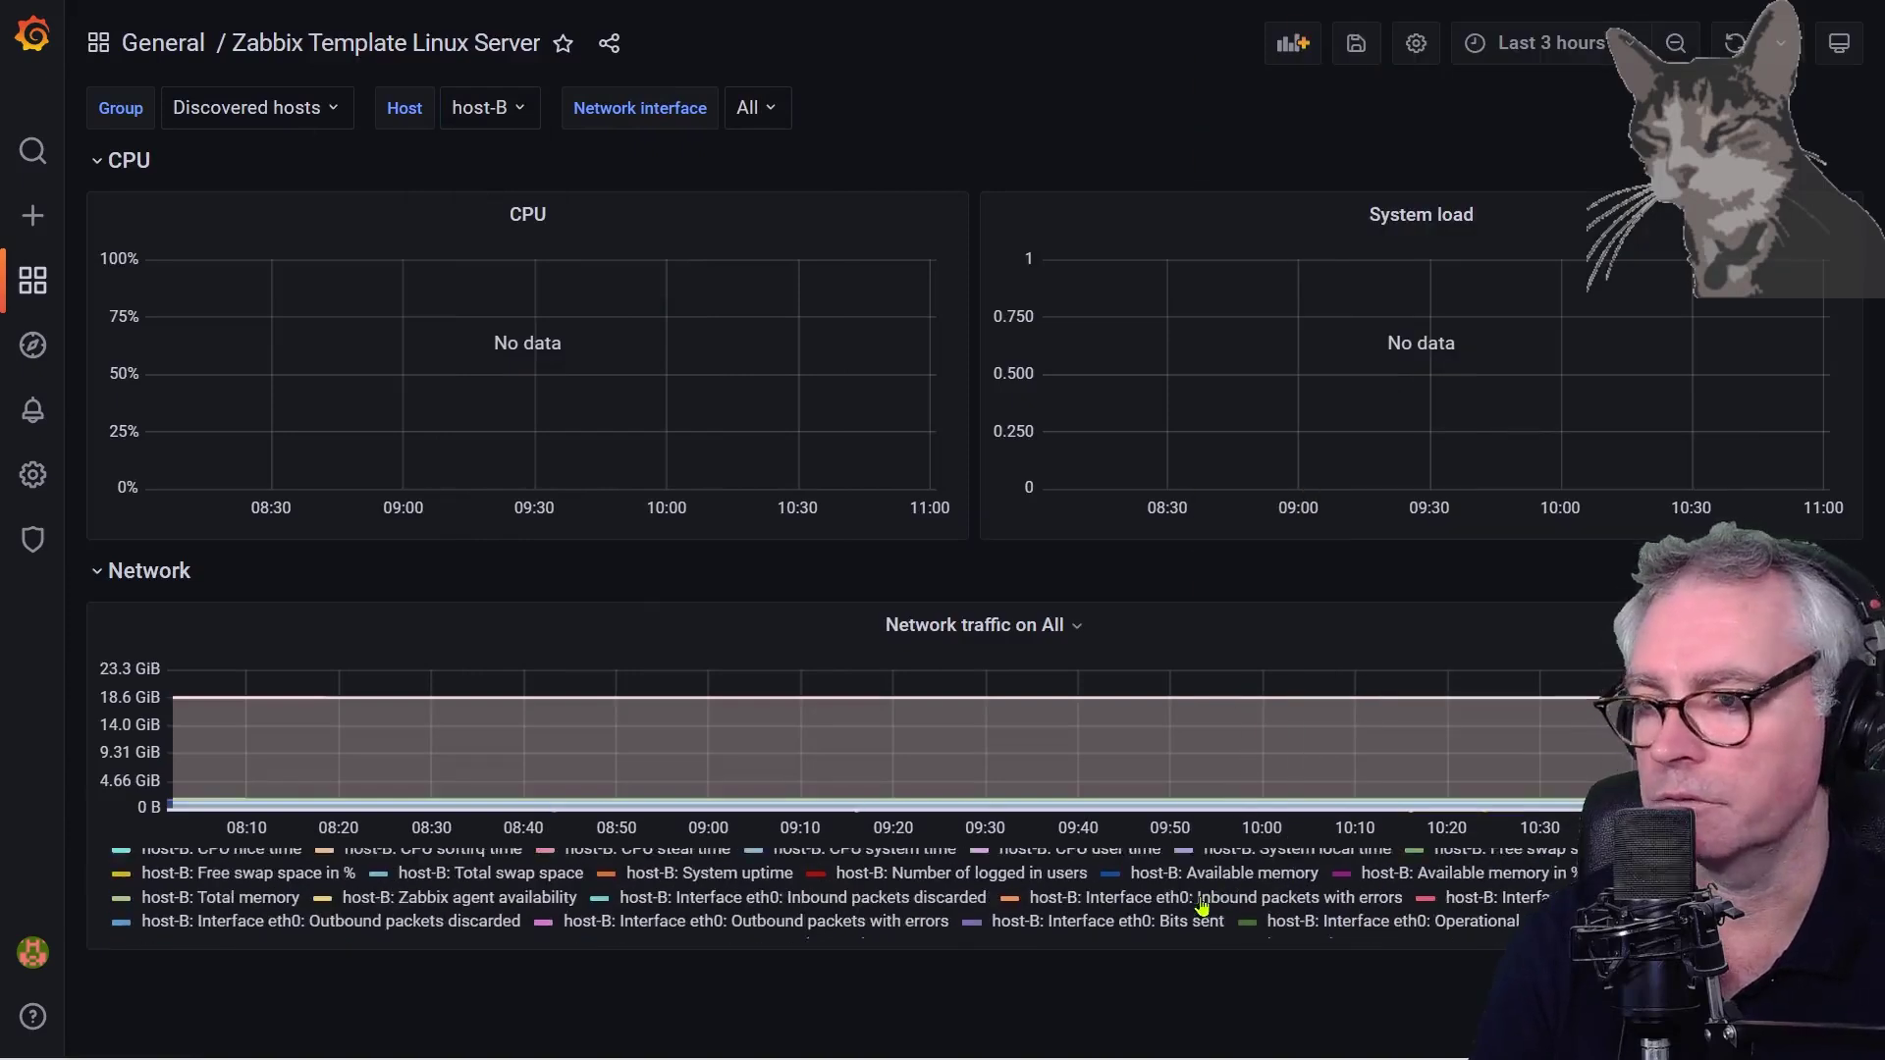
click(1551, 43)
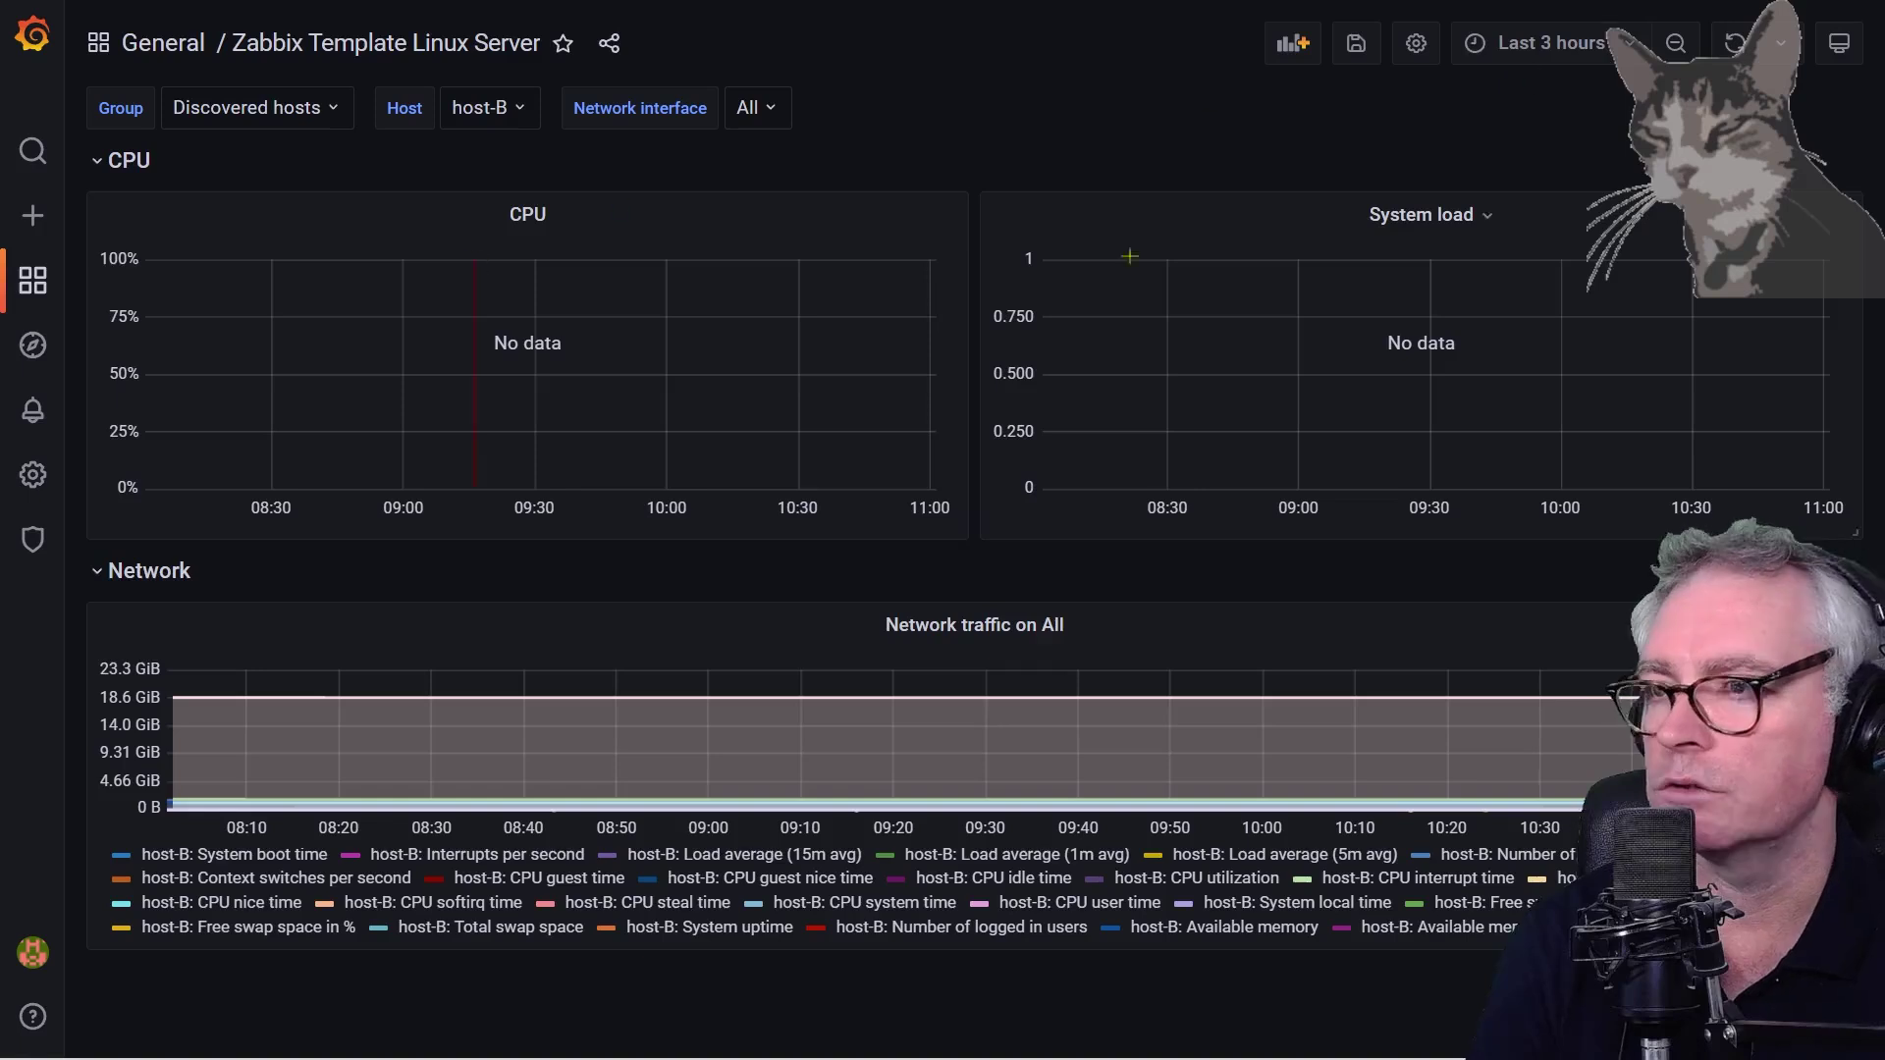
click(1560, 127)
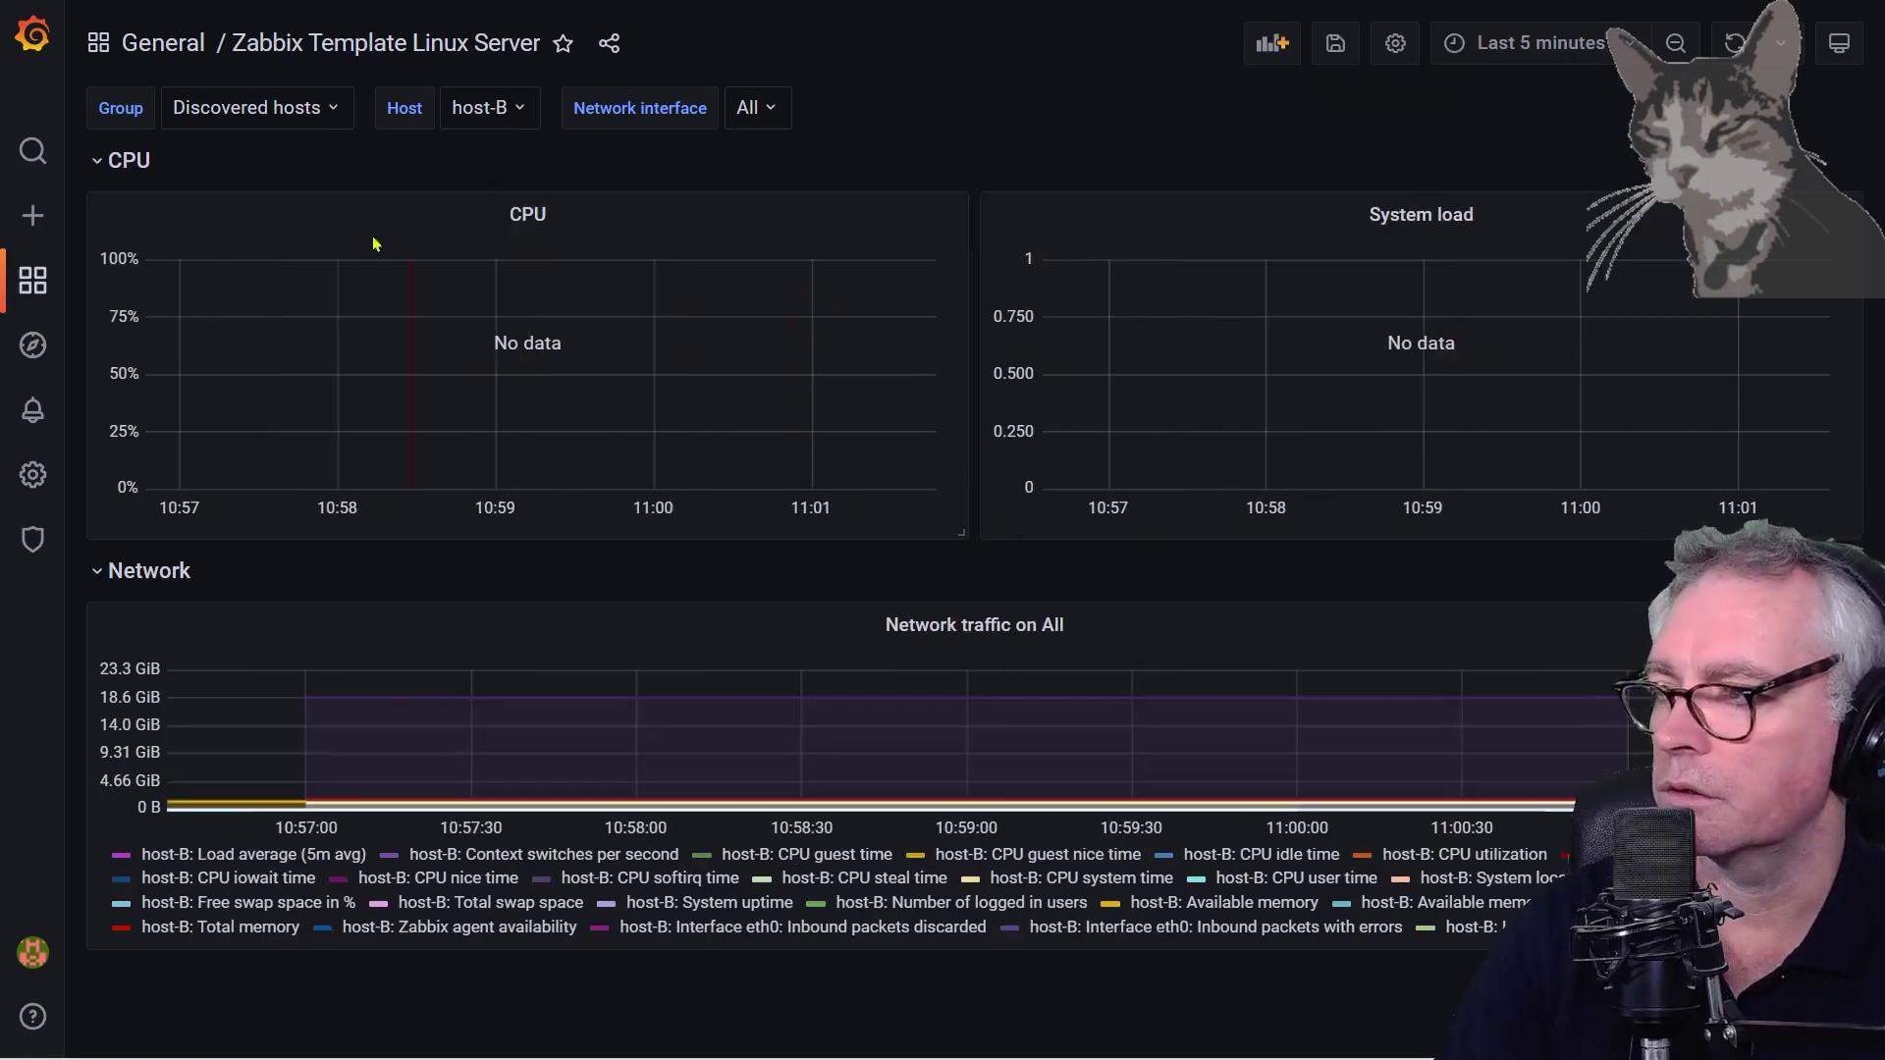
Try group Windows Servers with WIN11-LAPTOP, return to SBCODE-DESKTOP, and widen to the last 30 minutes
click(261, 113)
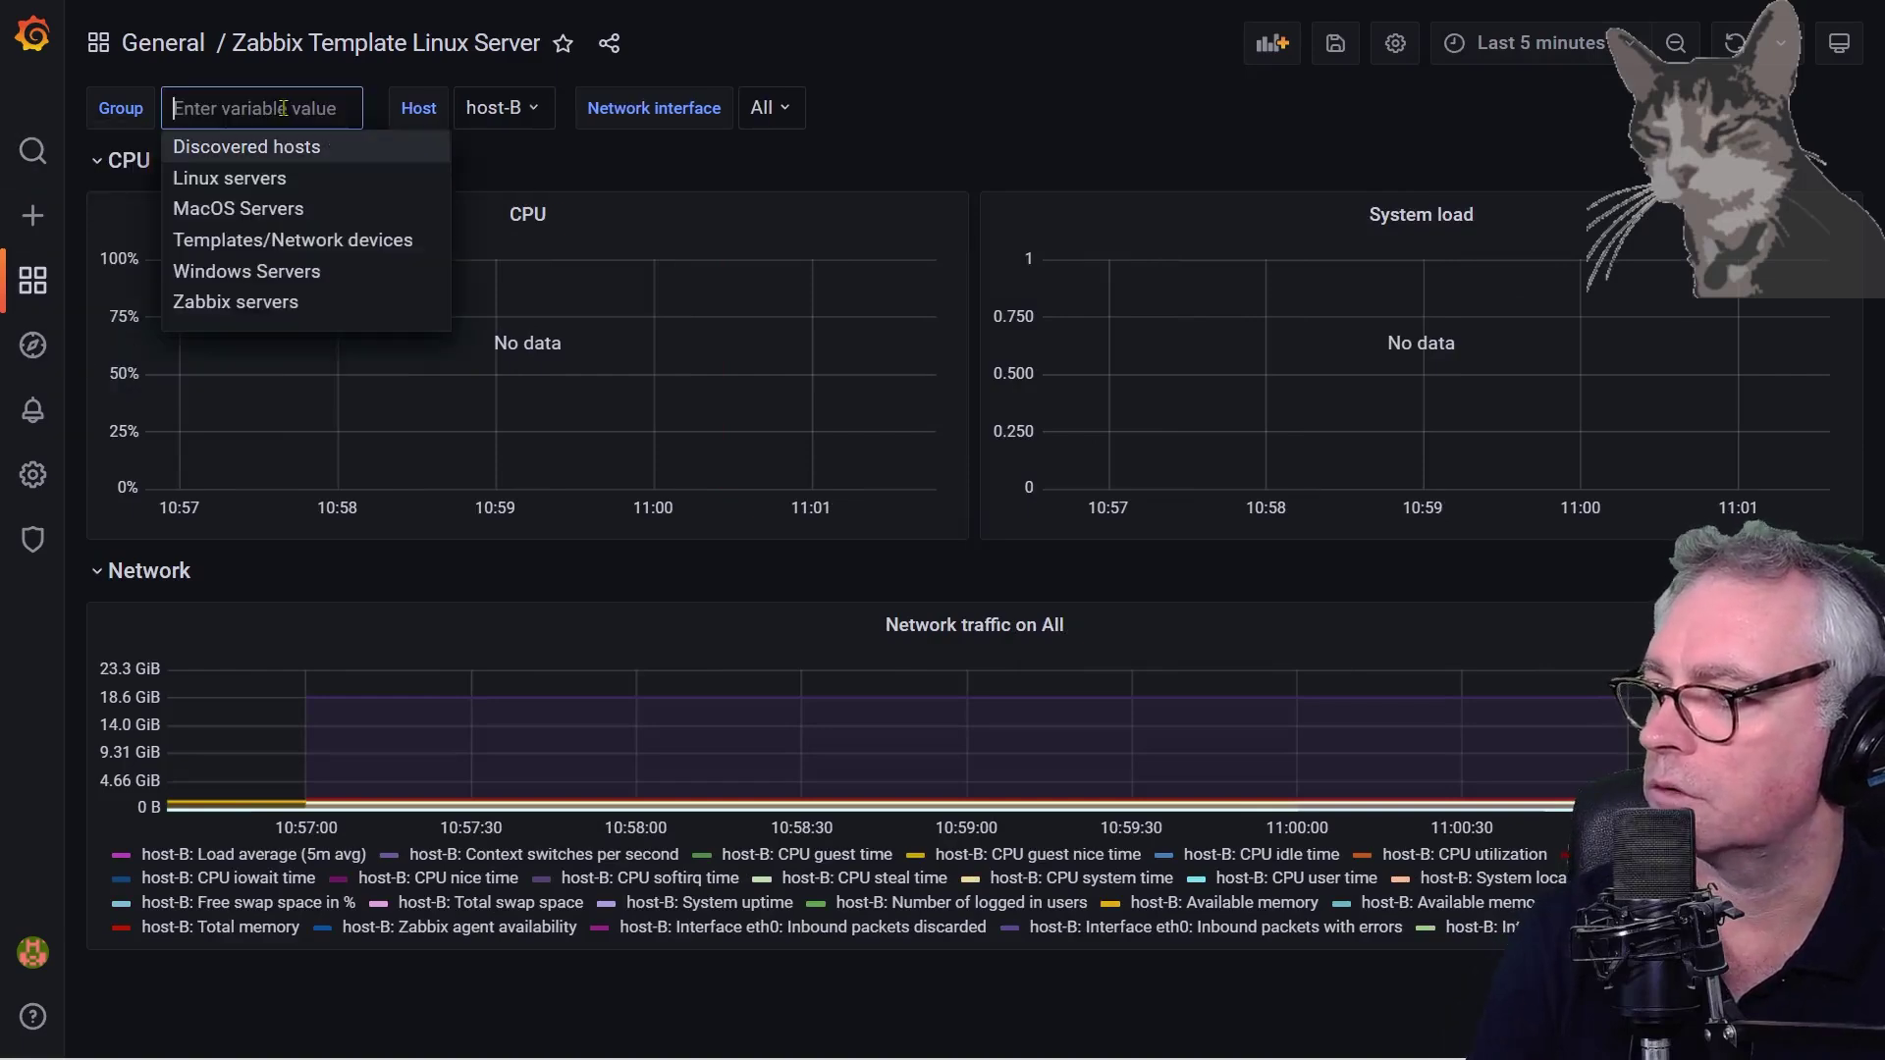
click(245, 269)
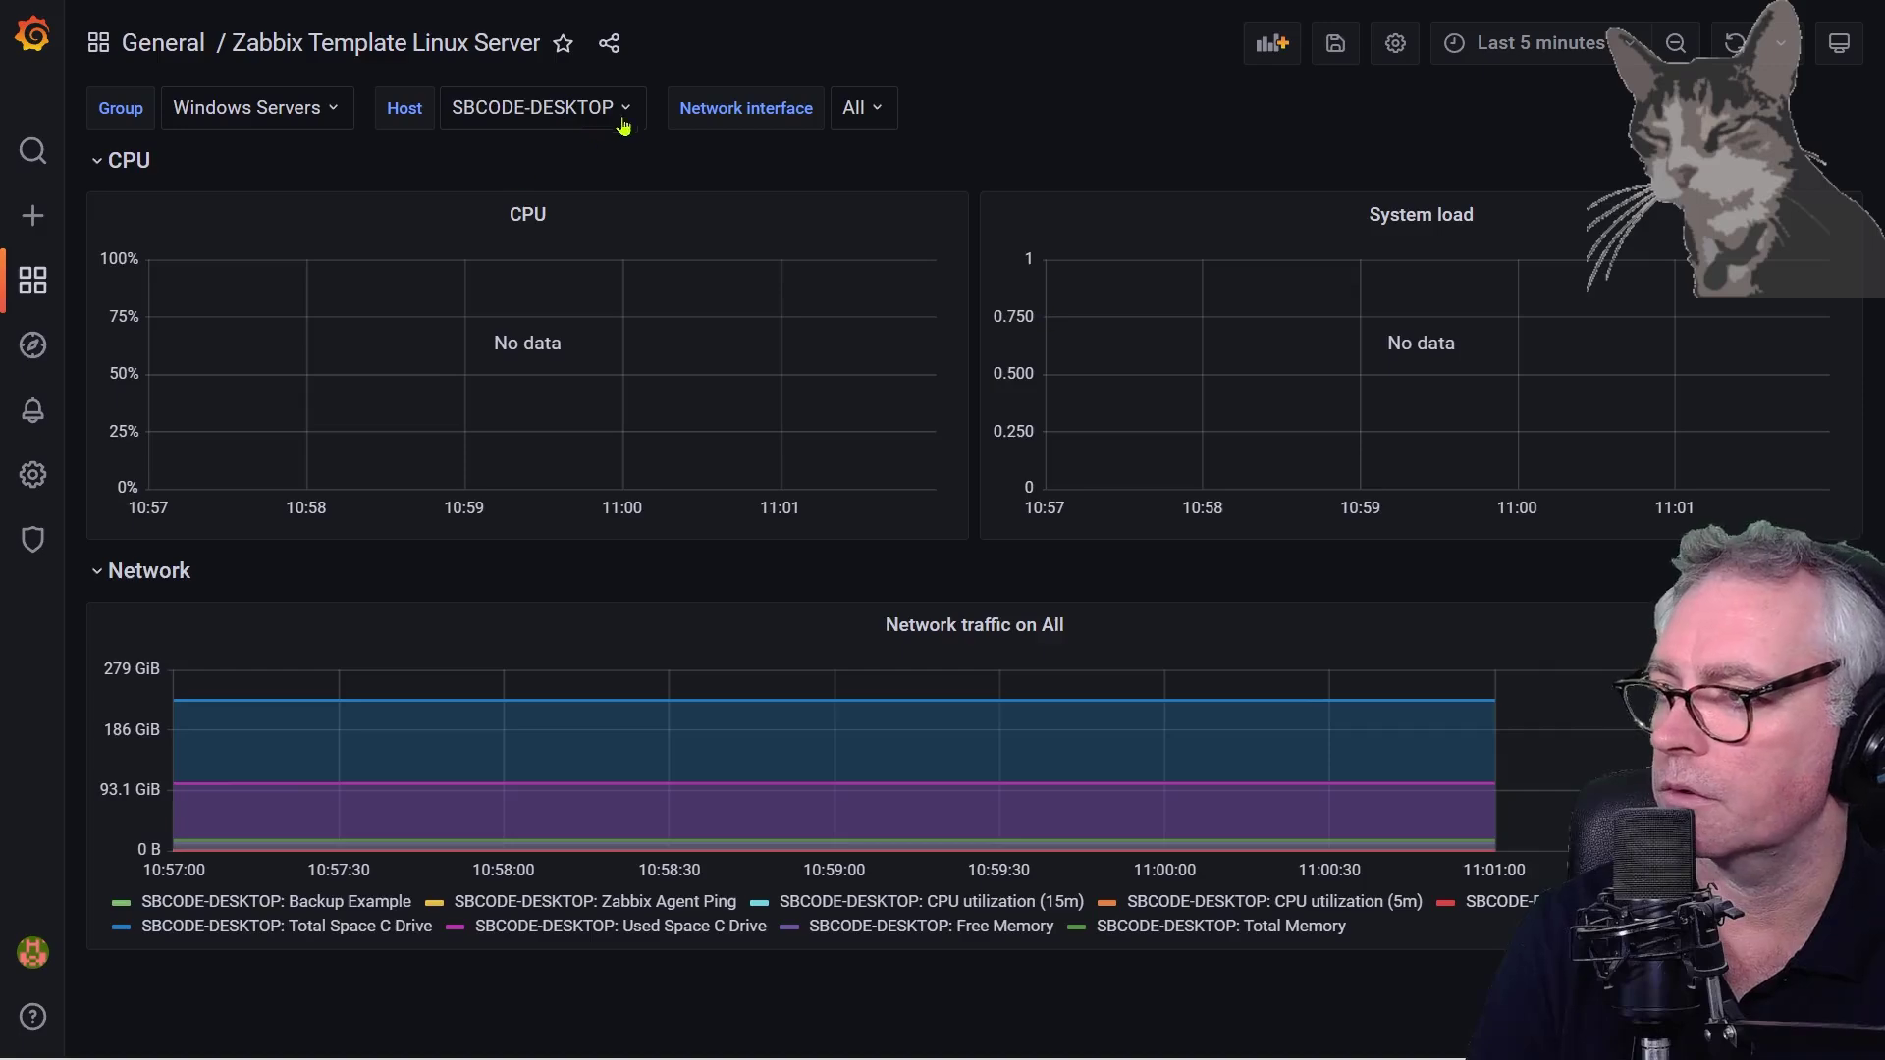
click(623, 113)
click(547, 181)
click(568, 110)
click(550, 143)
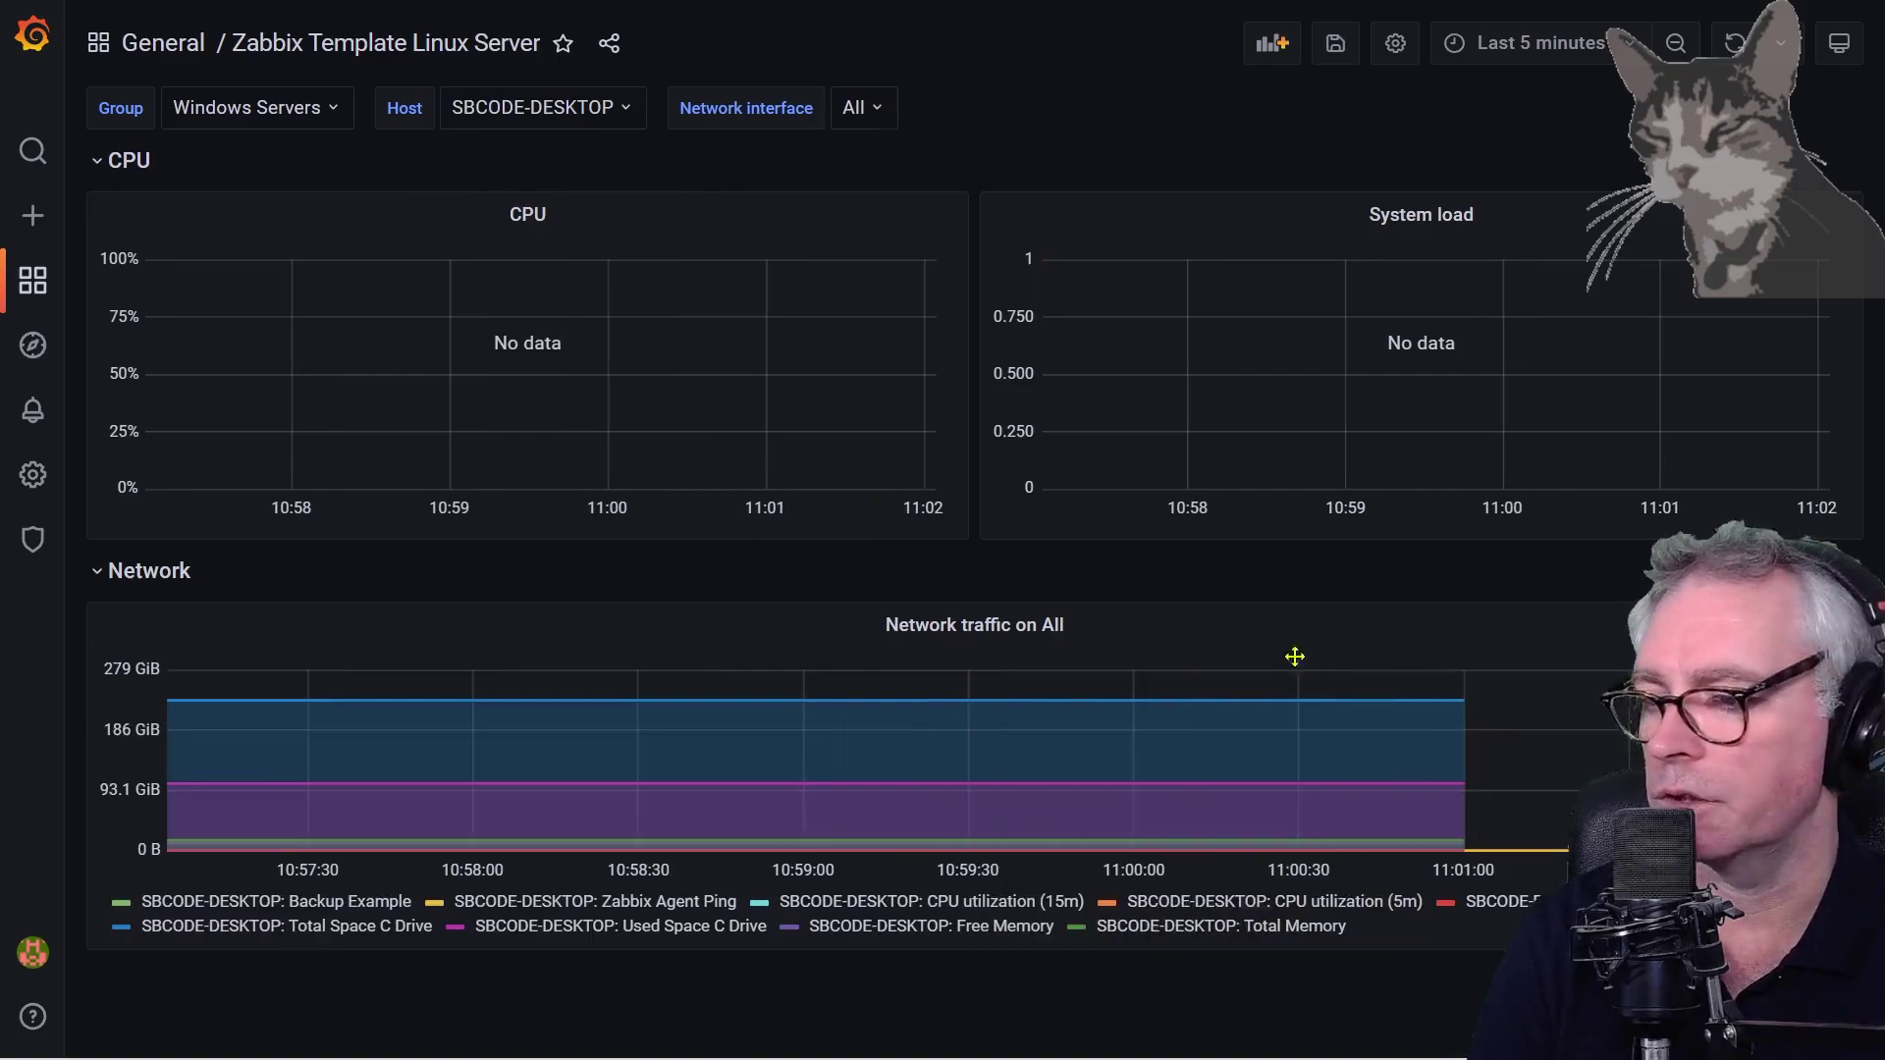
click(1513, 49)
click(1486, 252)
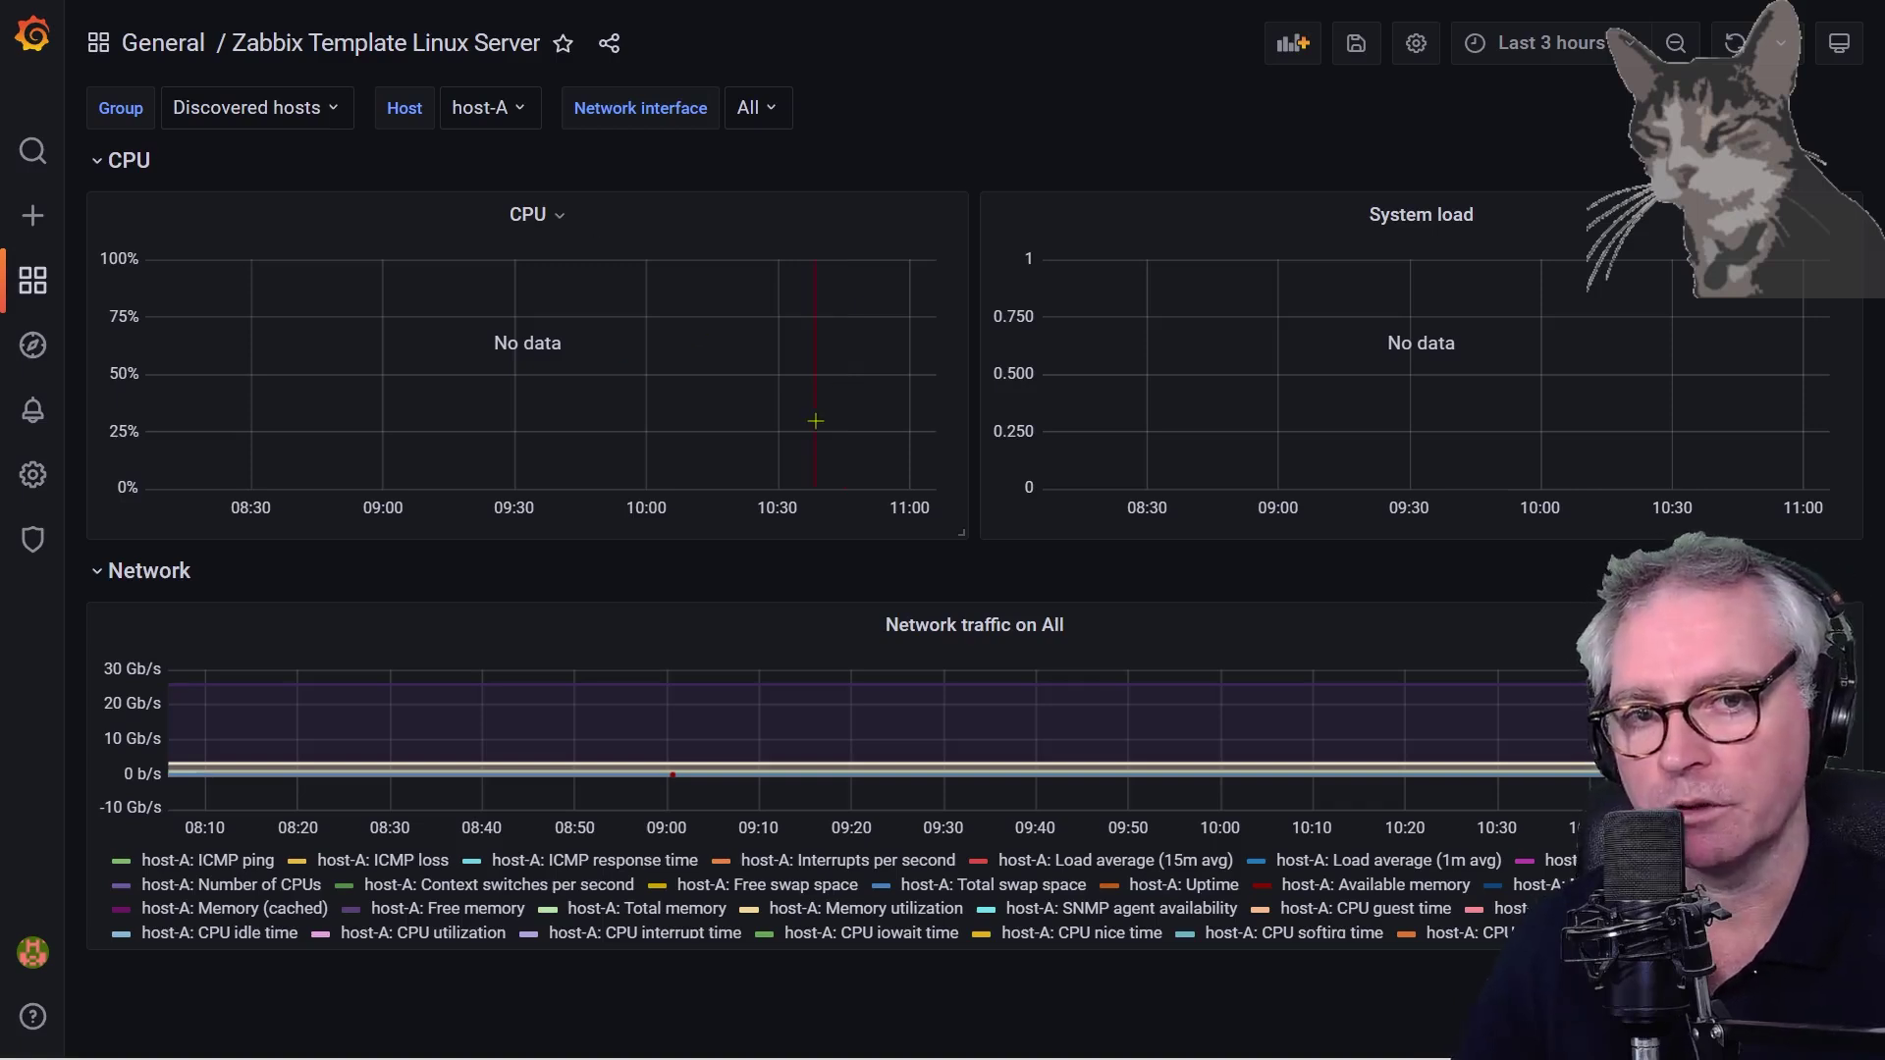
click(521, 227)
Replace the CPU panel's item tag 'Application: CPU' with 'component: cpu' and apply
click(478, 292)
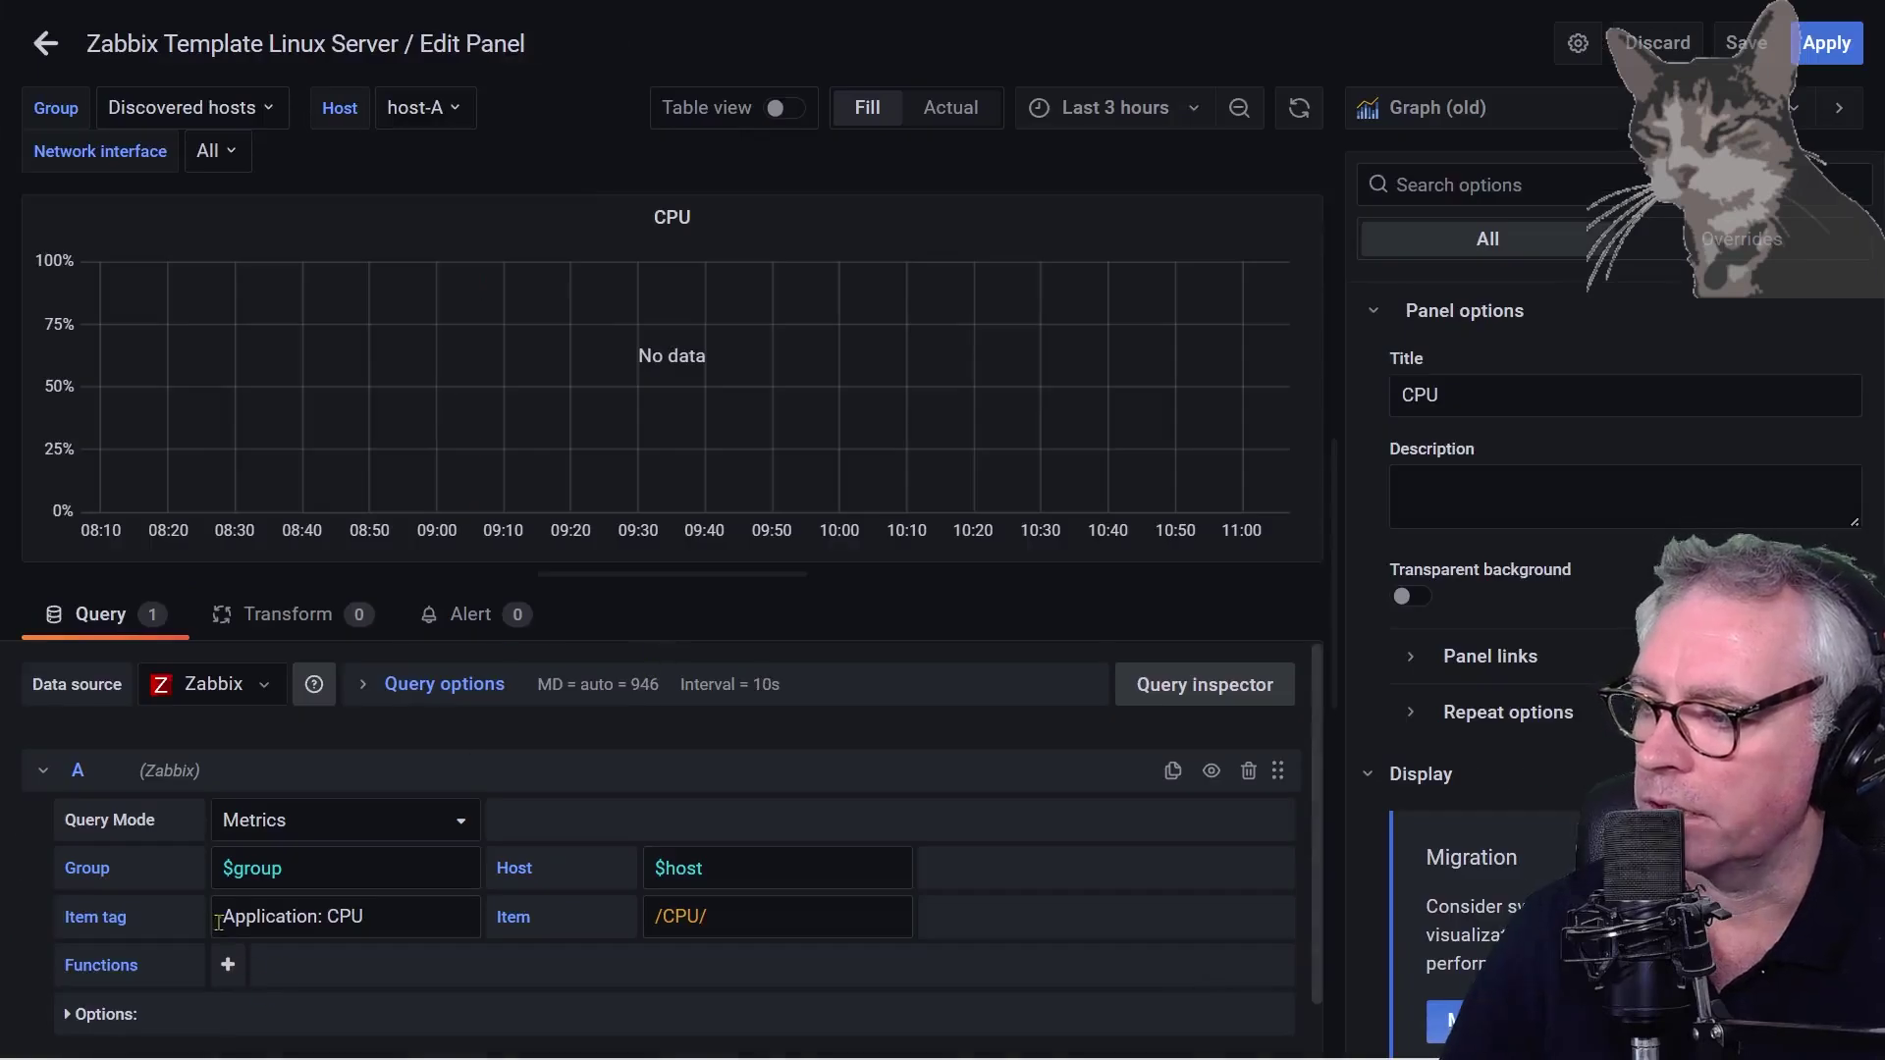
drag(451, 916, 145, 918)
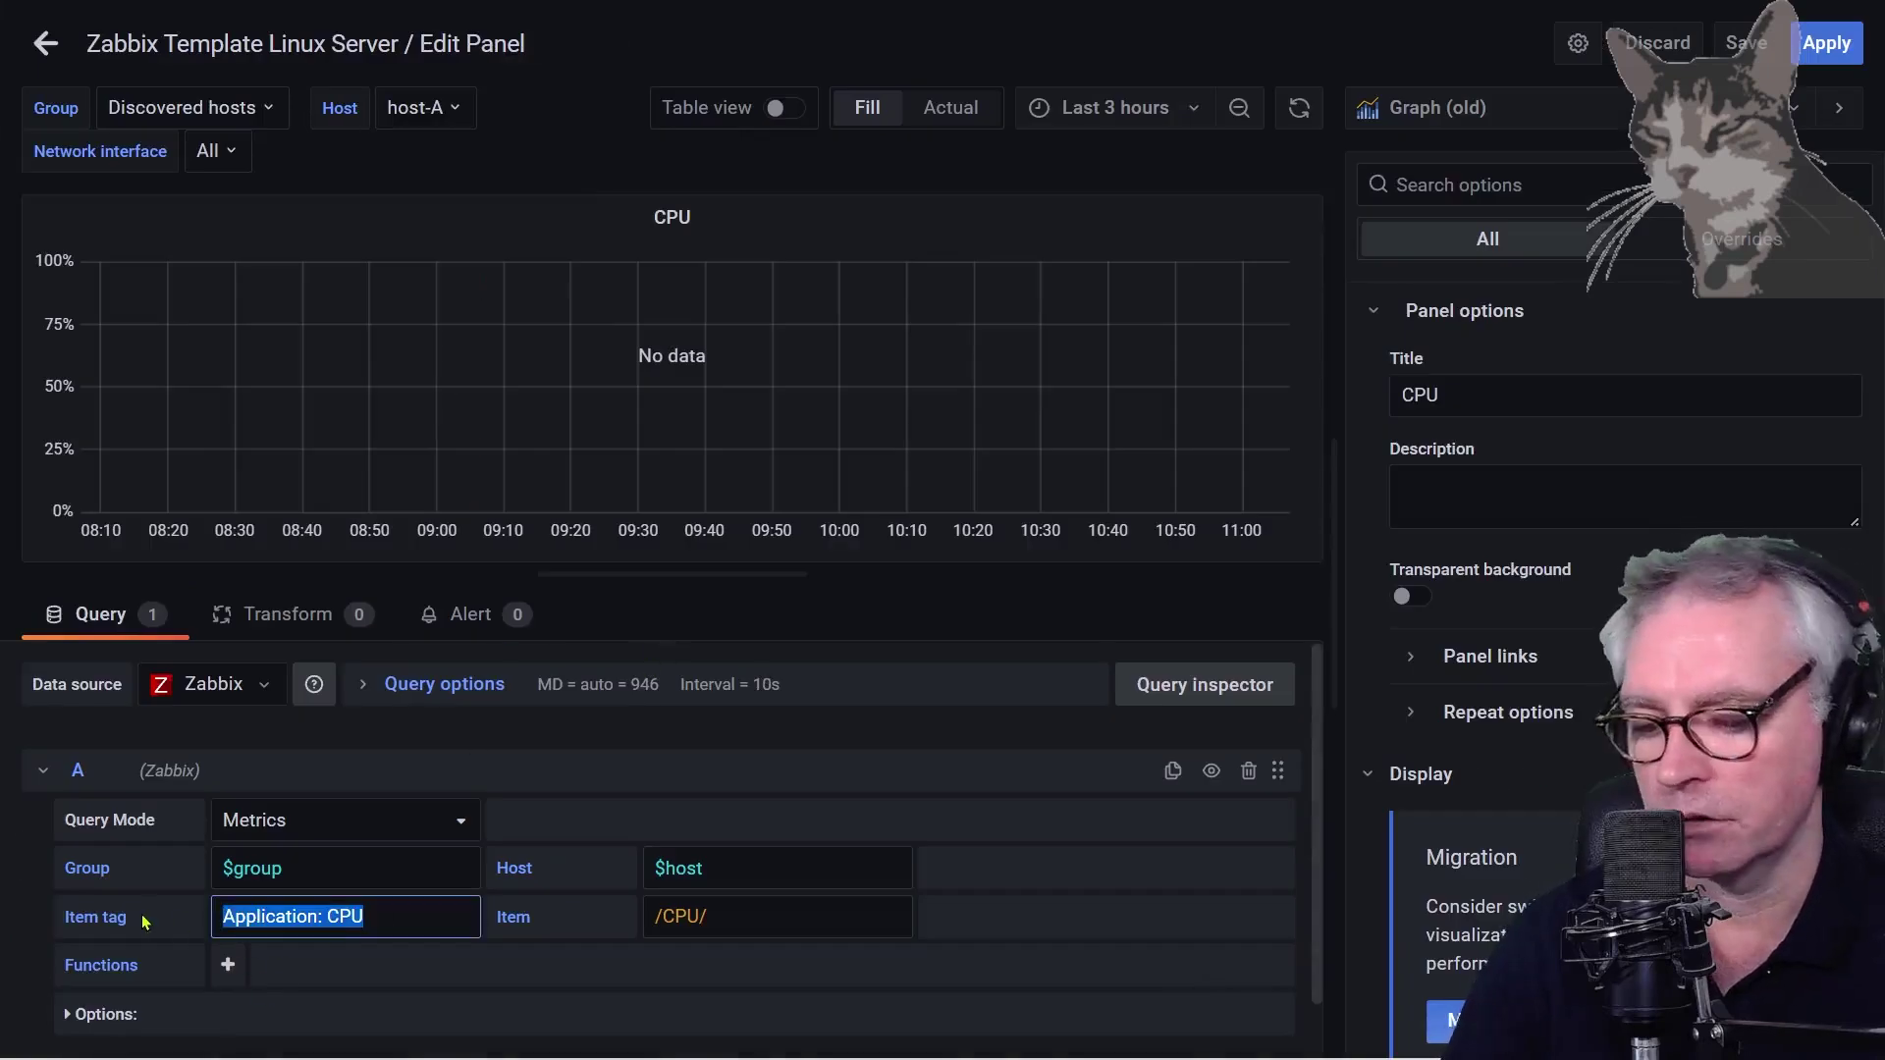
key(BackSpace)
scroll(333, 1001, down, 3)
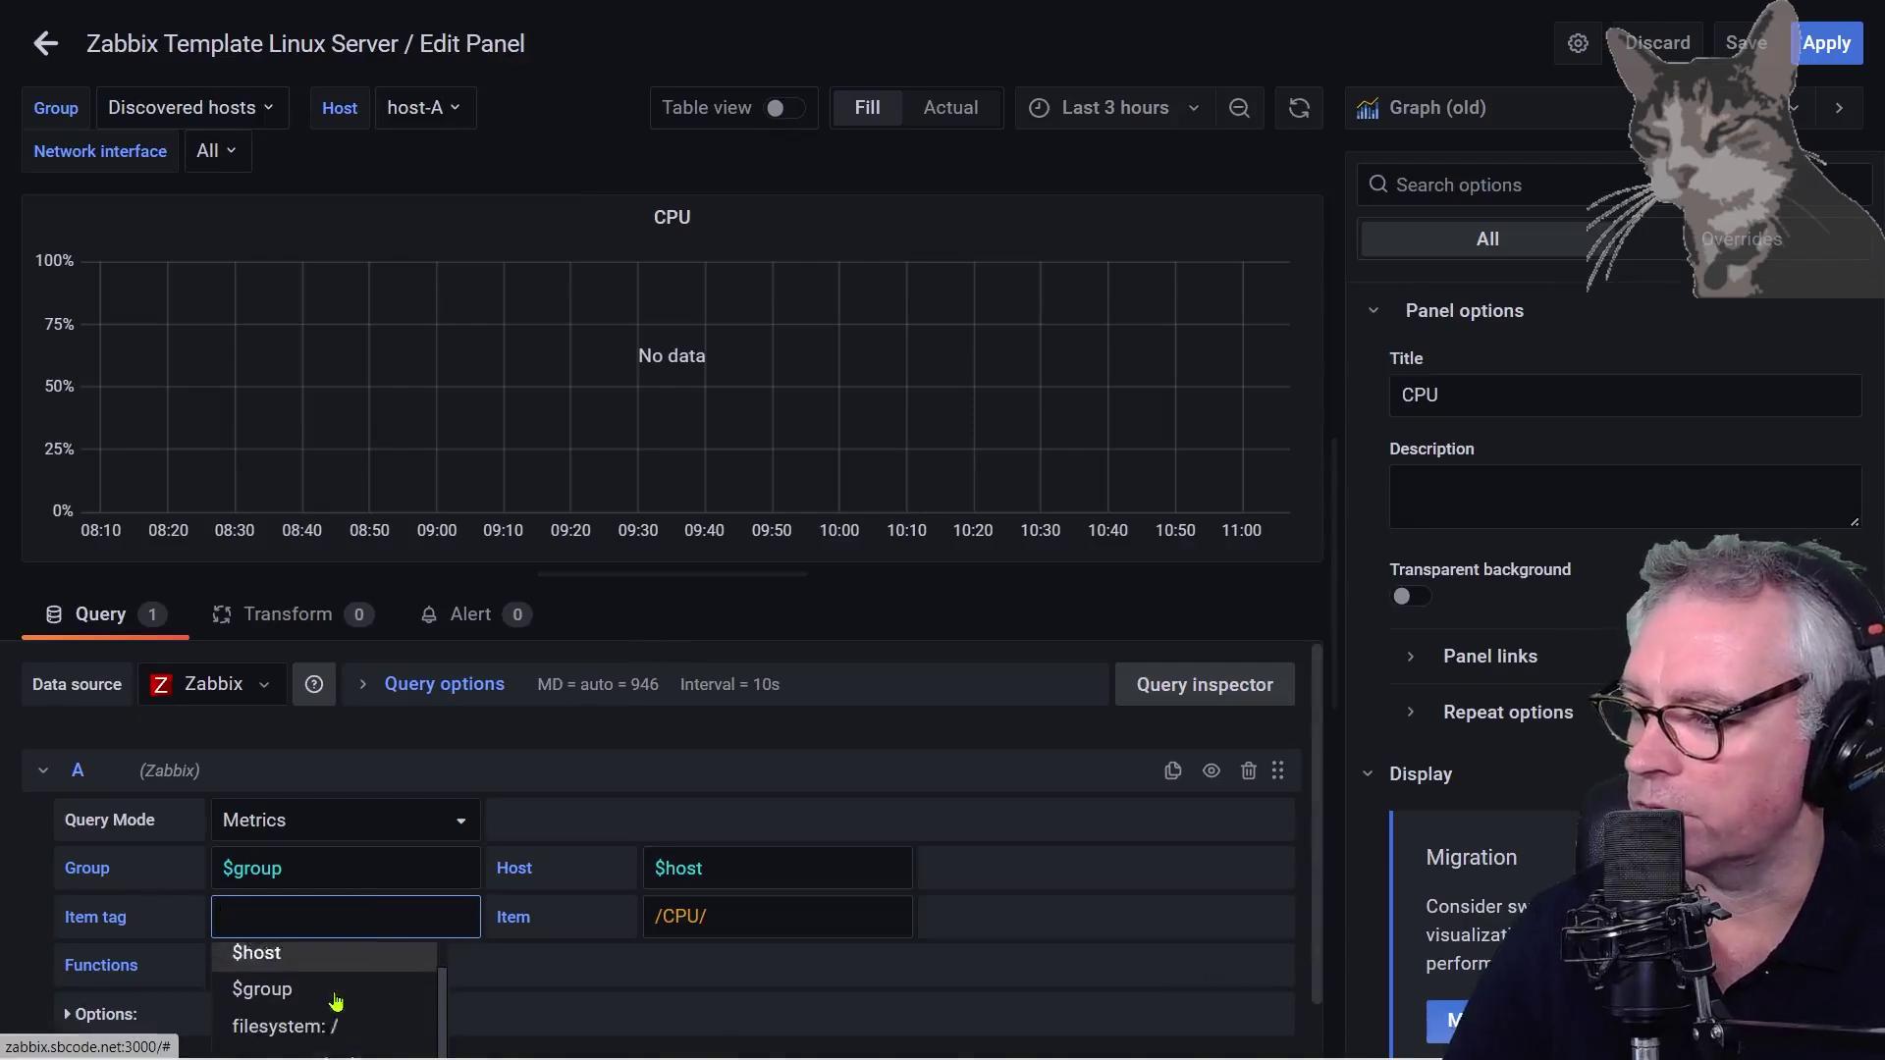
scroll(343, 999, down, 2)
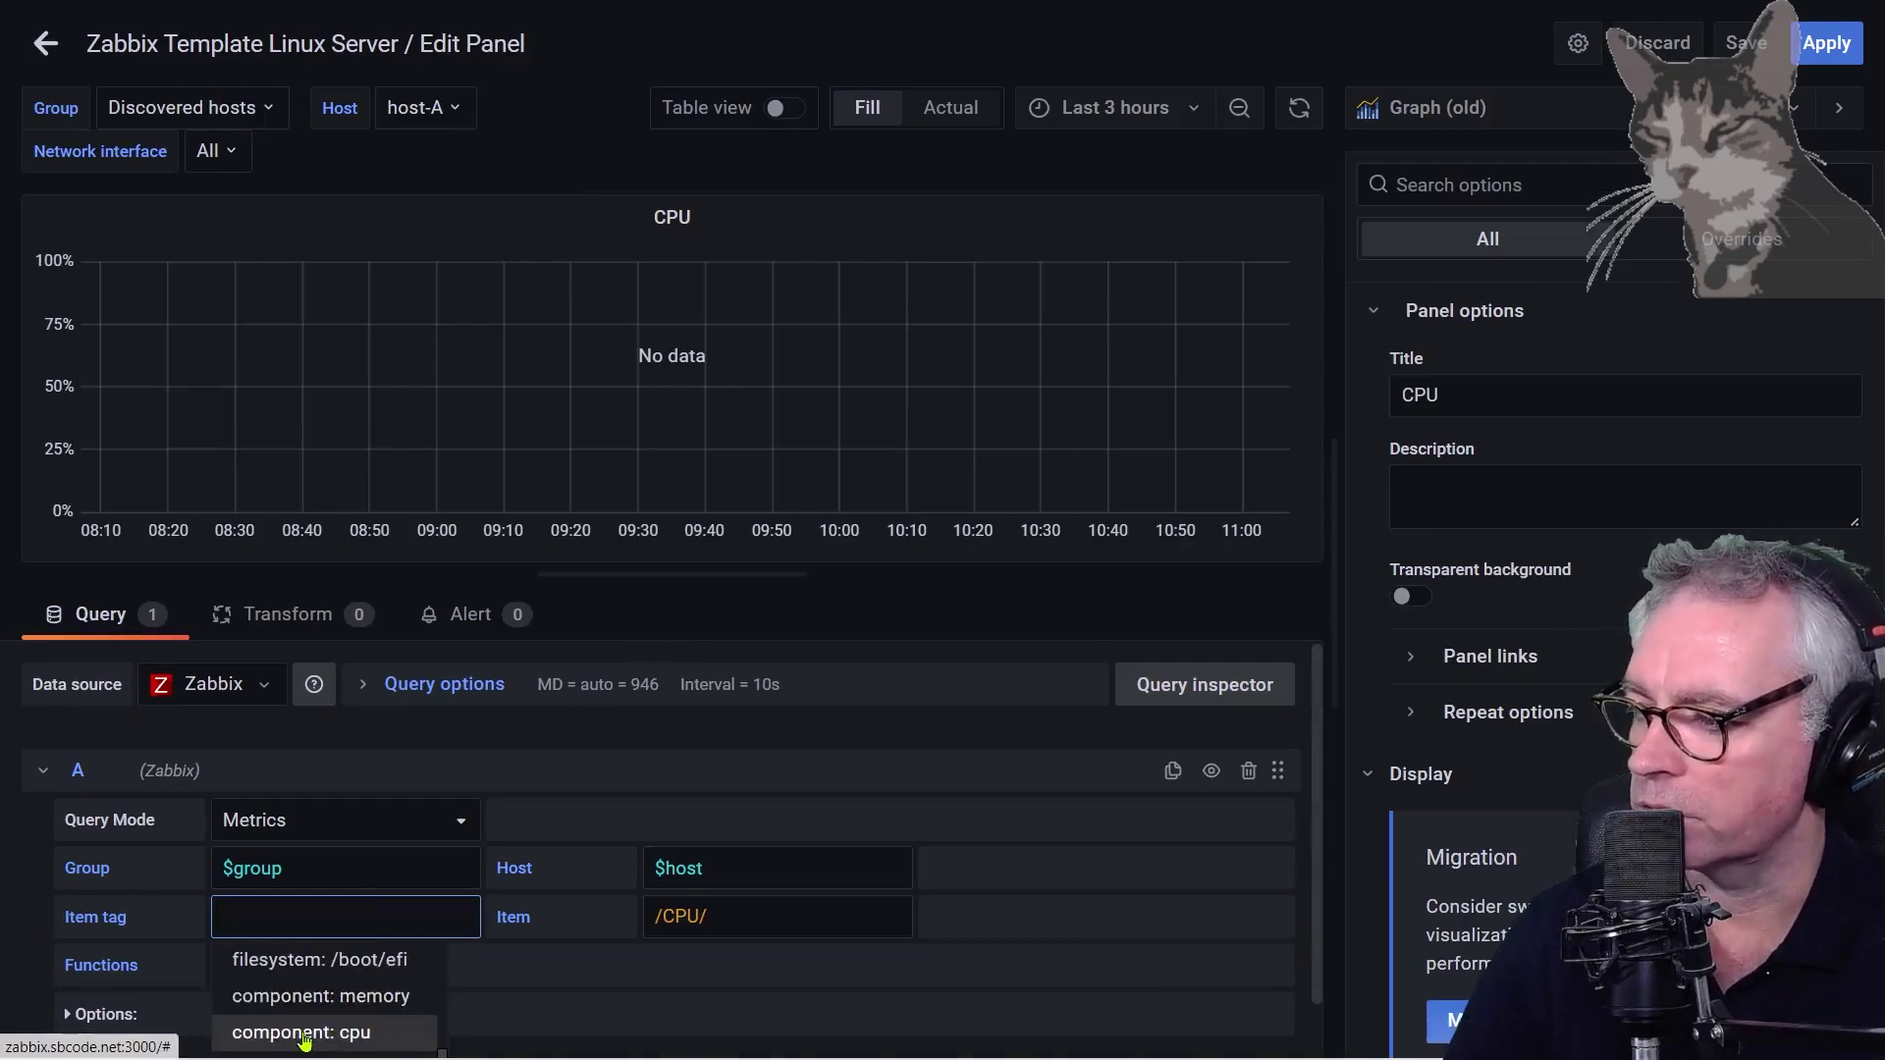
click(315, 1032)
click(746, 919)
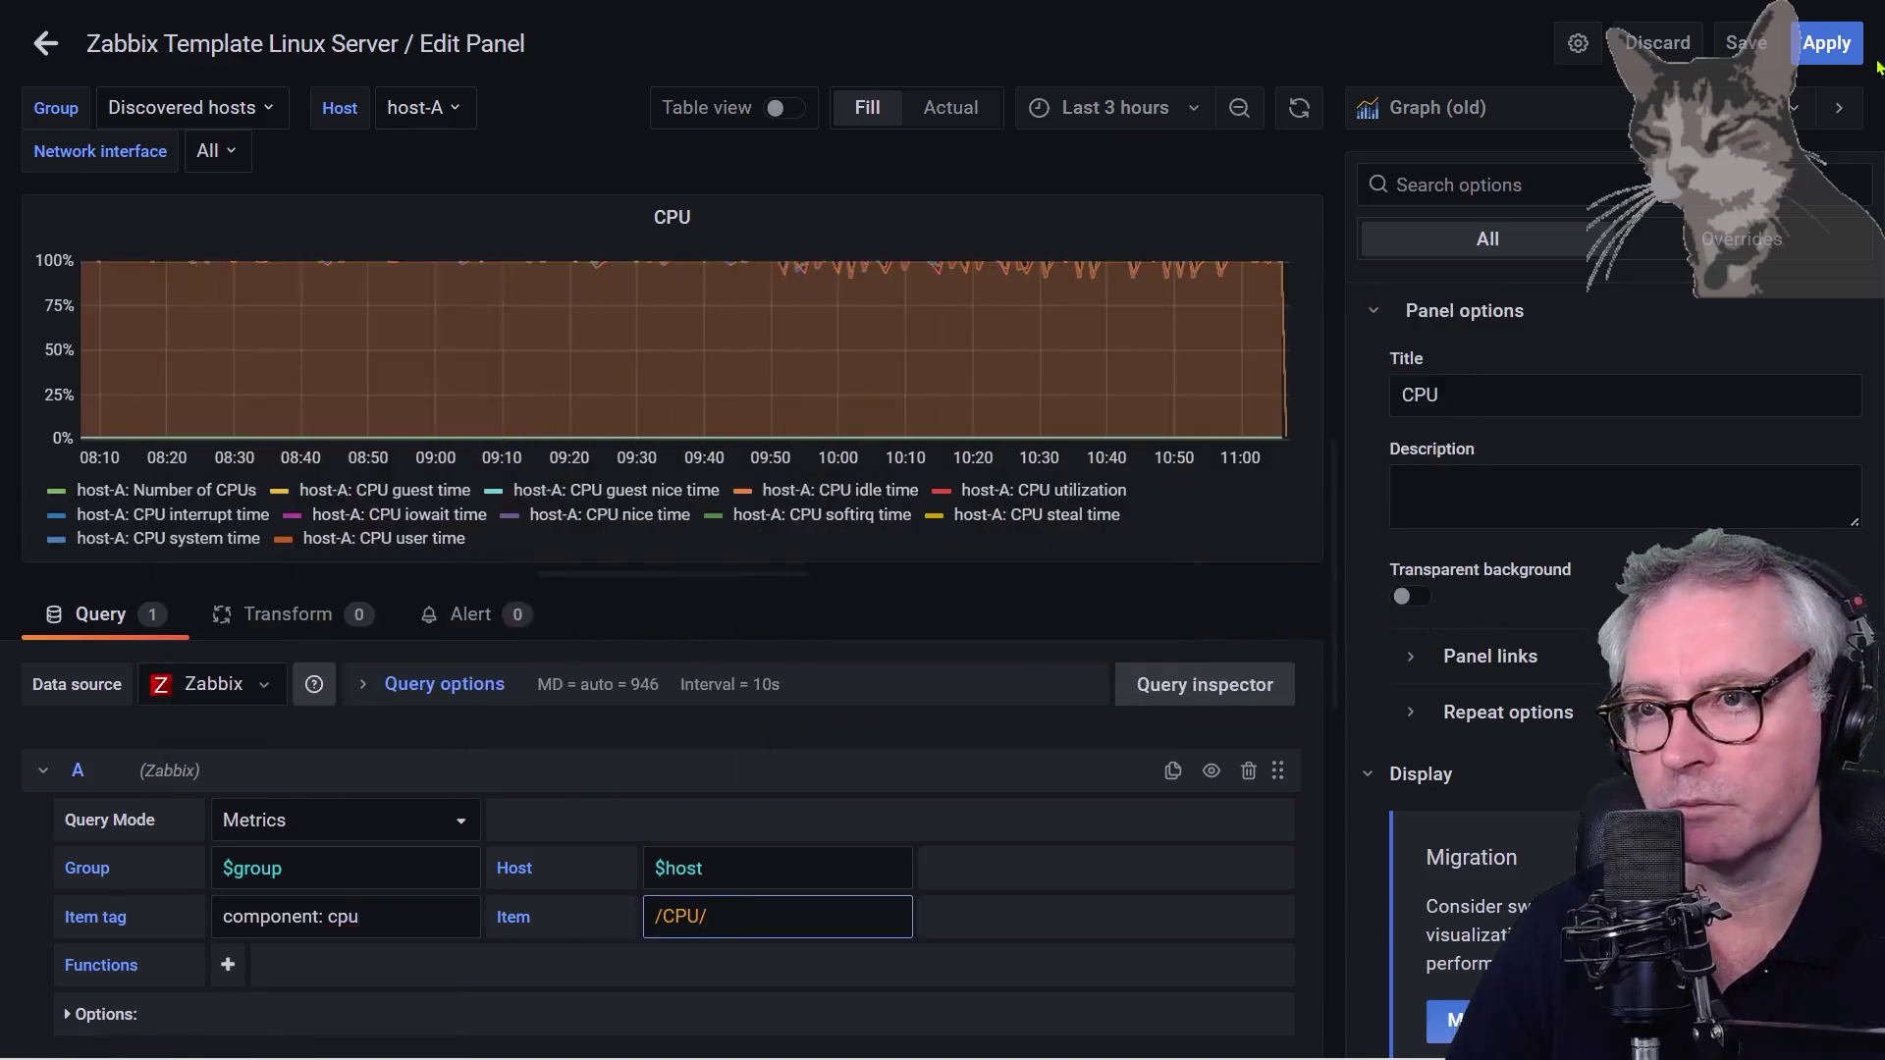
click(1826, 43)
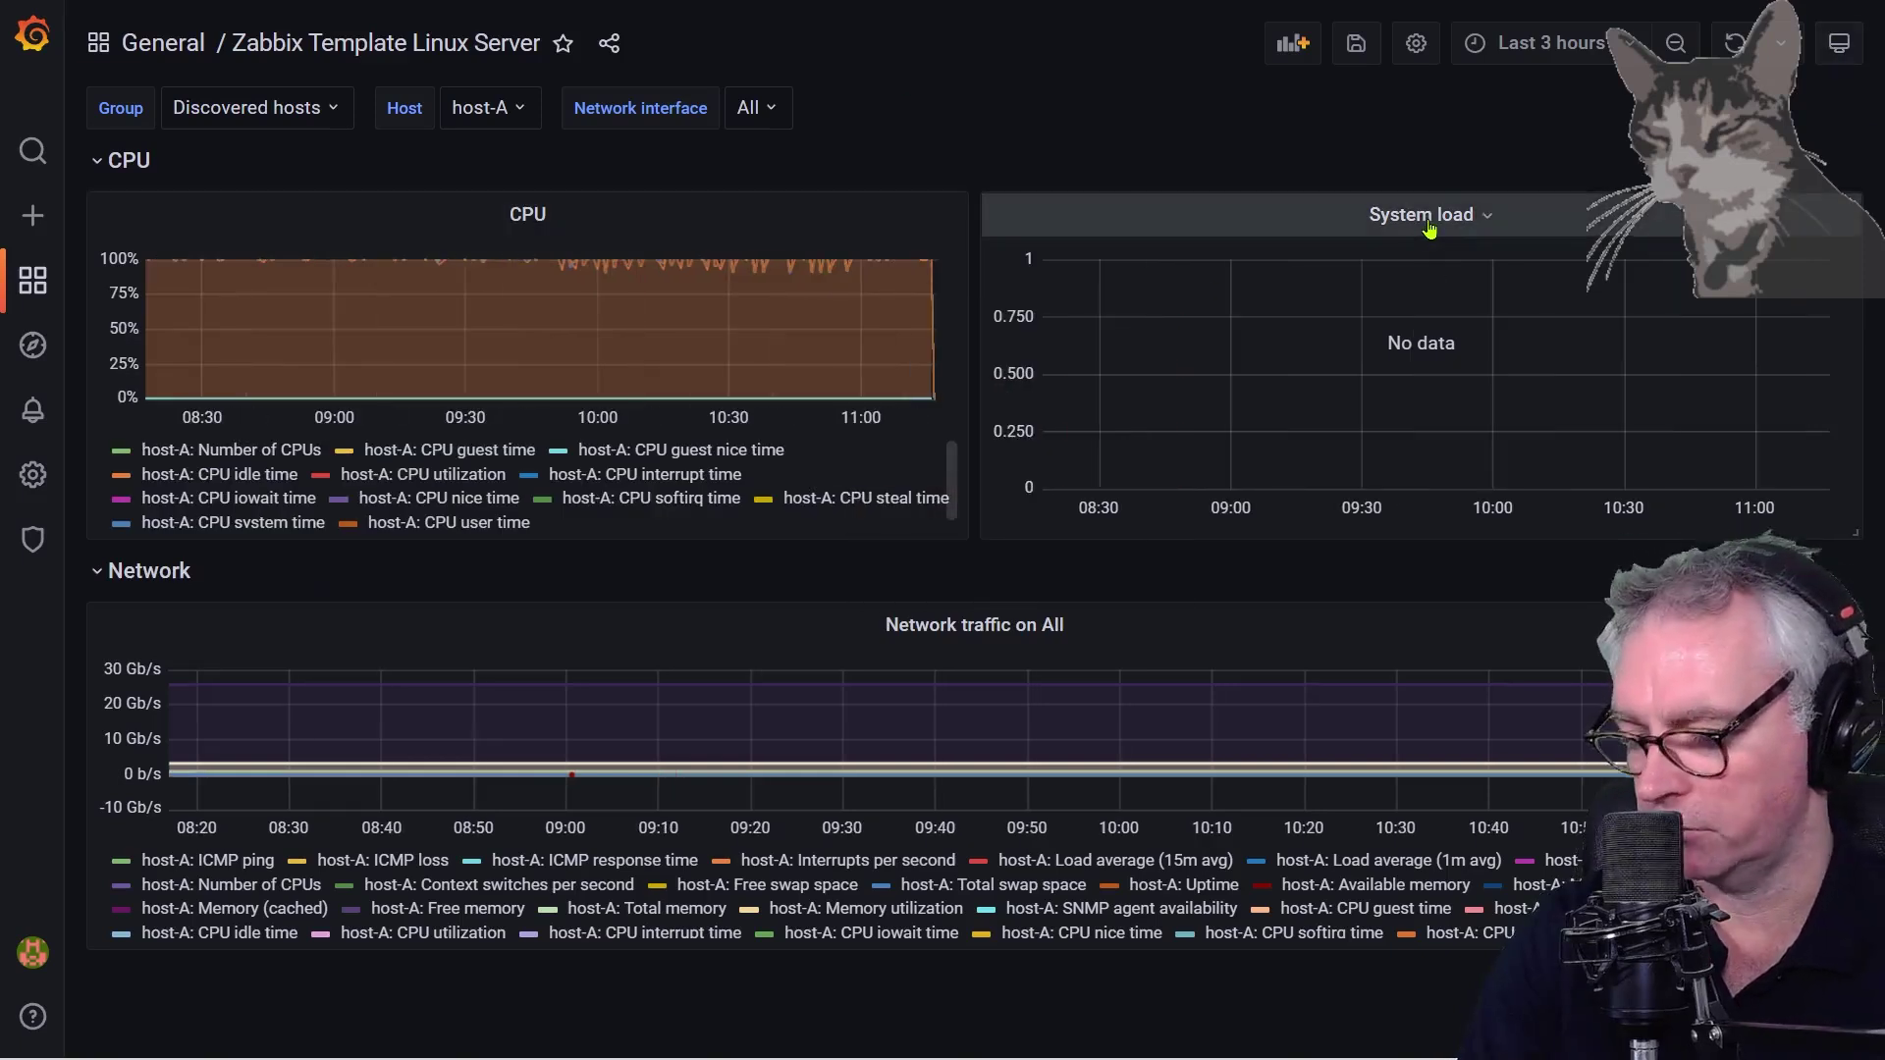
click(1428, 222)
Set the System load panel to item tag component: cpu and item Load average (15m avg)
click(1418, 292)
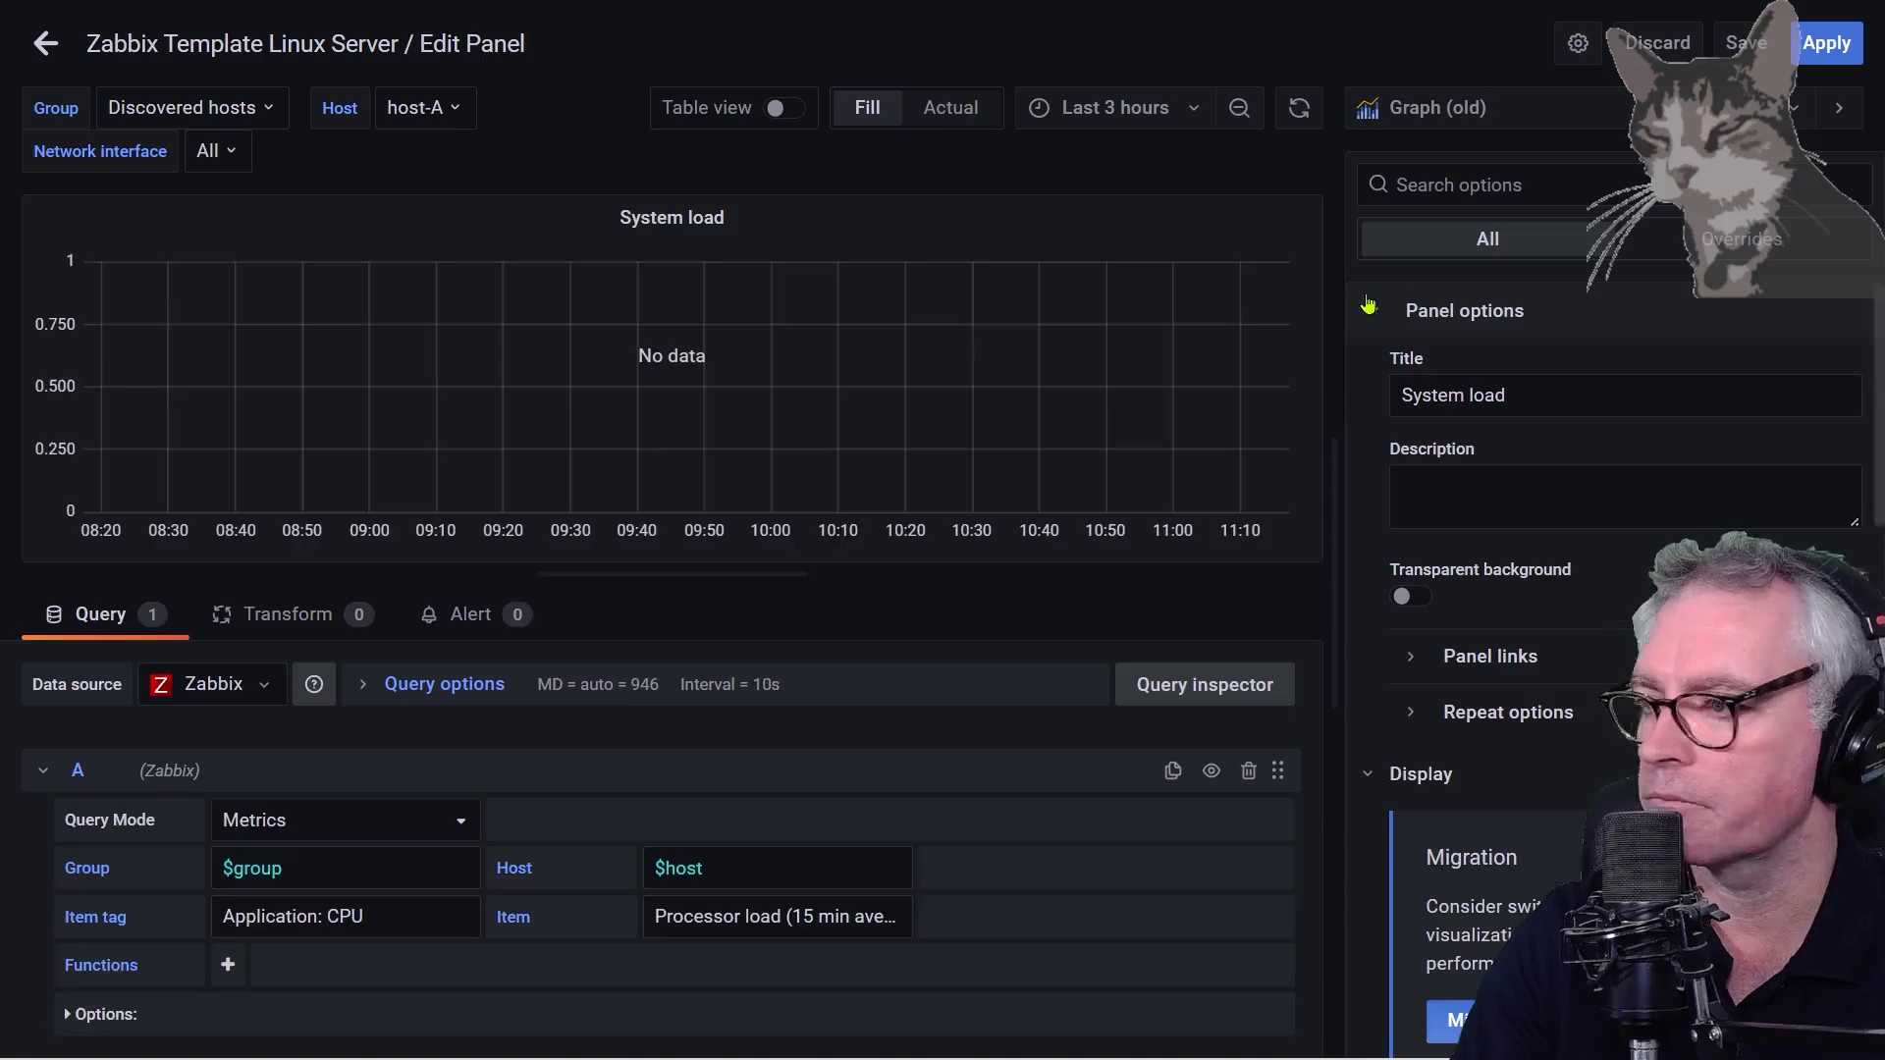
drag(385, 916, 228, 915)
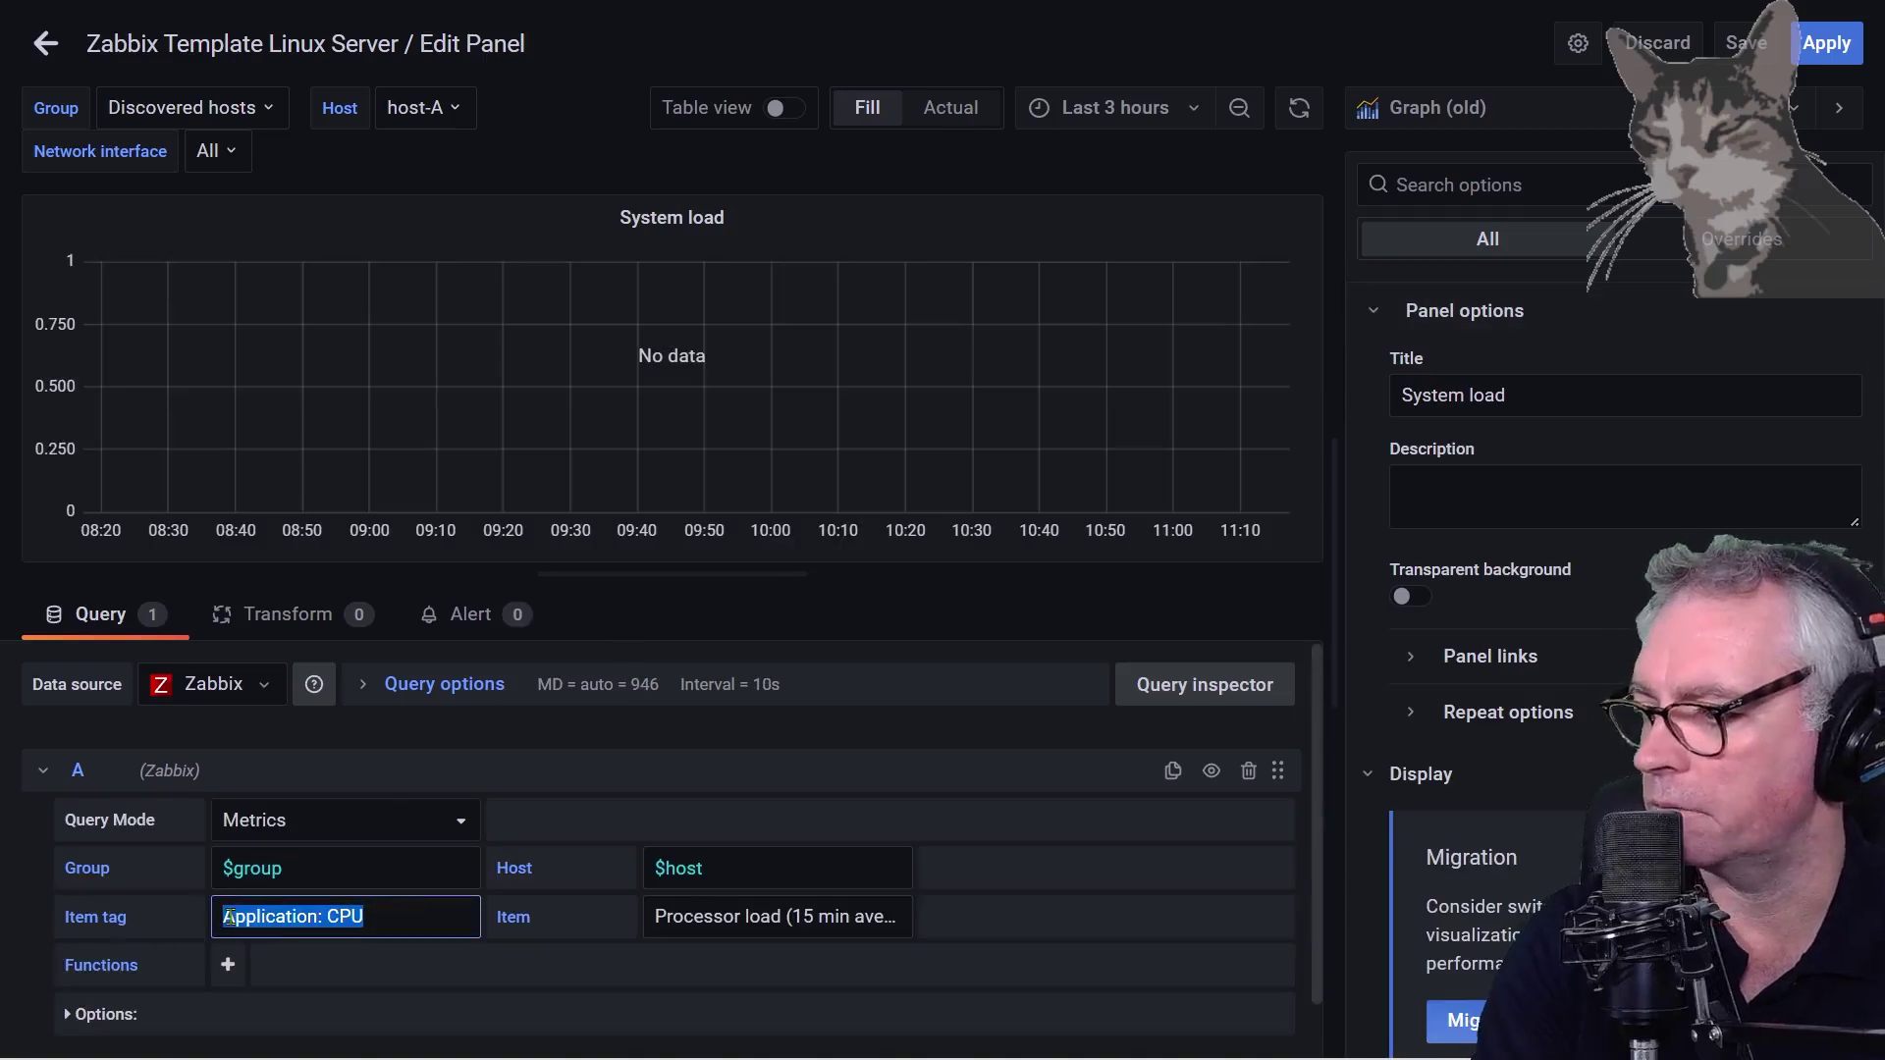
key(BackSpace)
scroll(310, 971, down, 4)
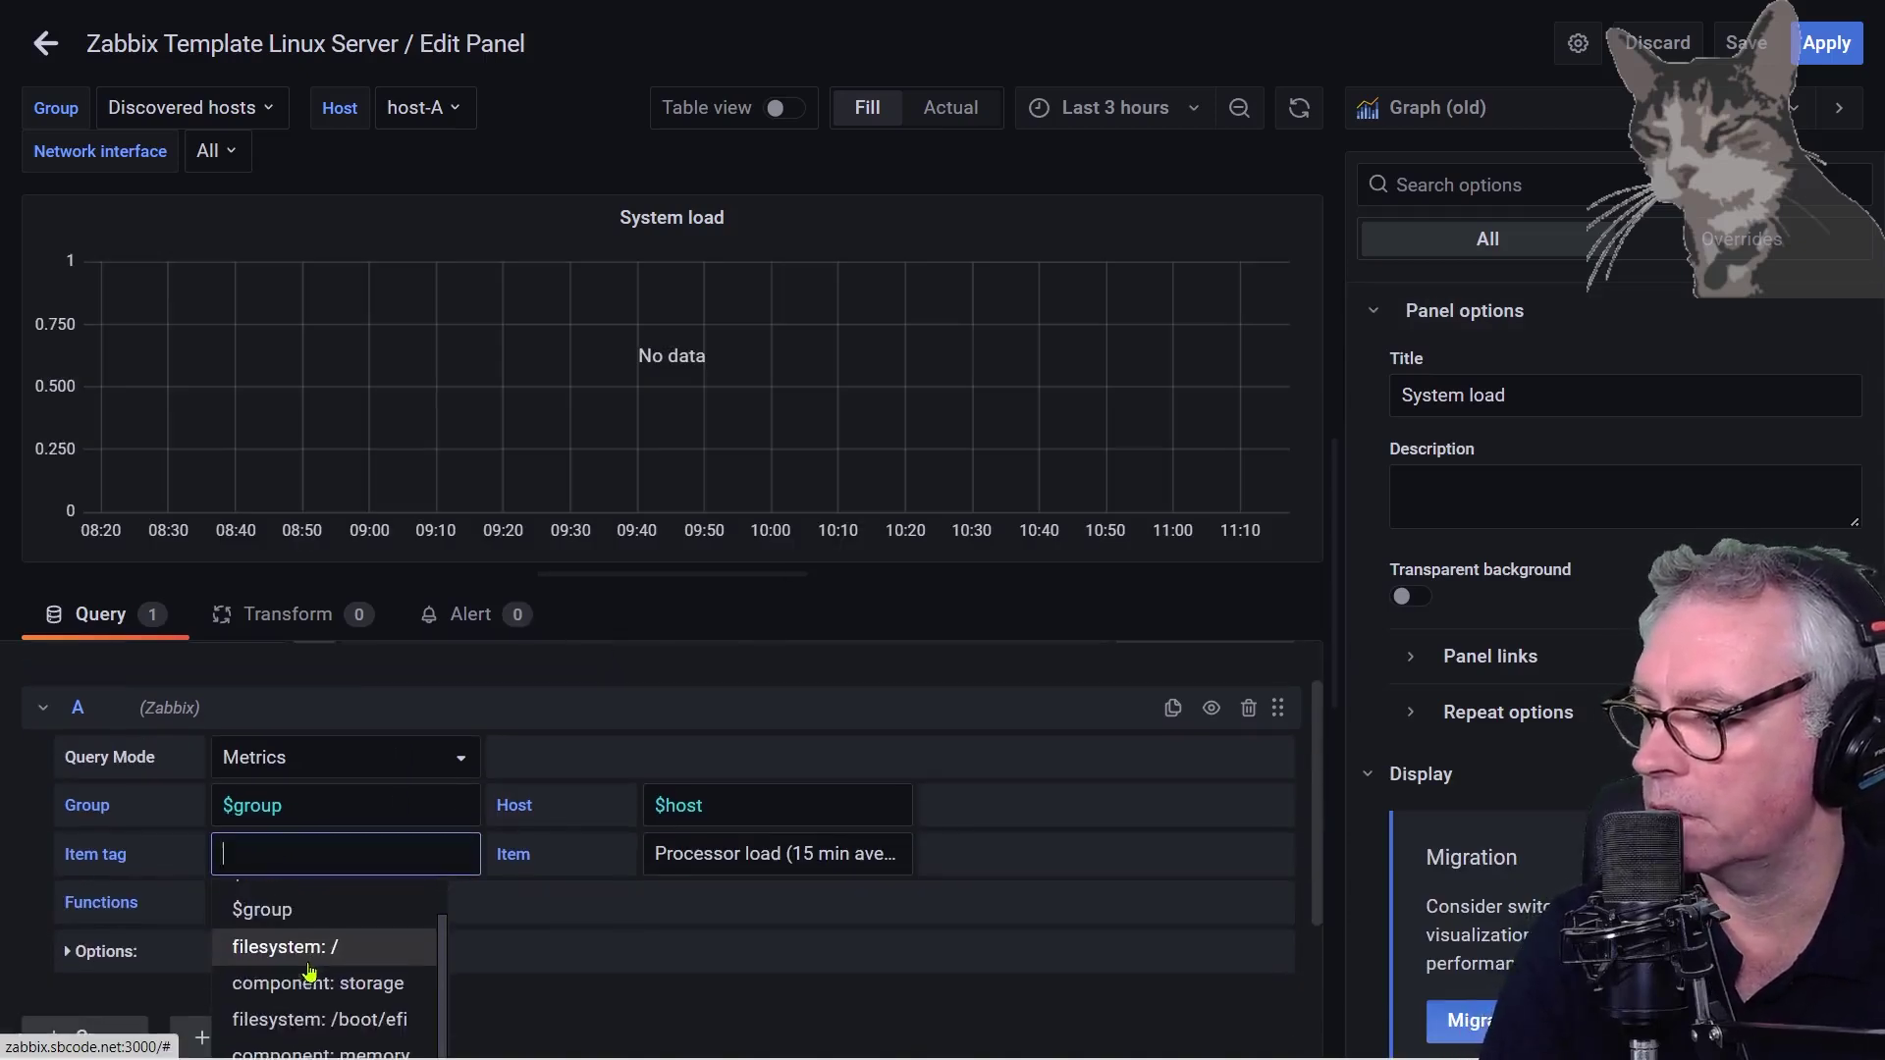
click(311, 970)
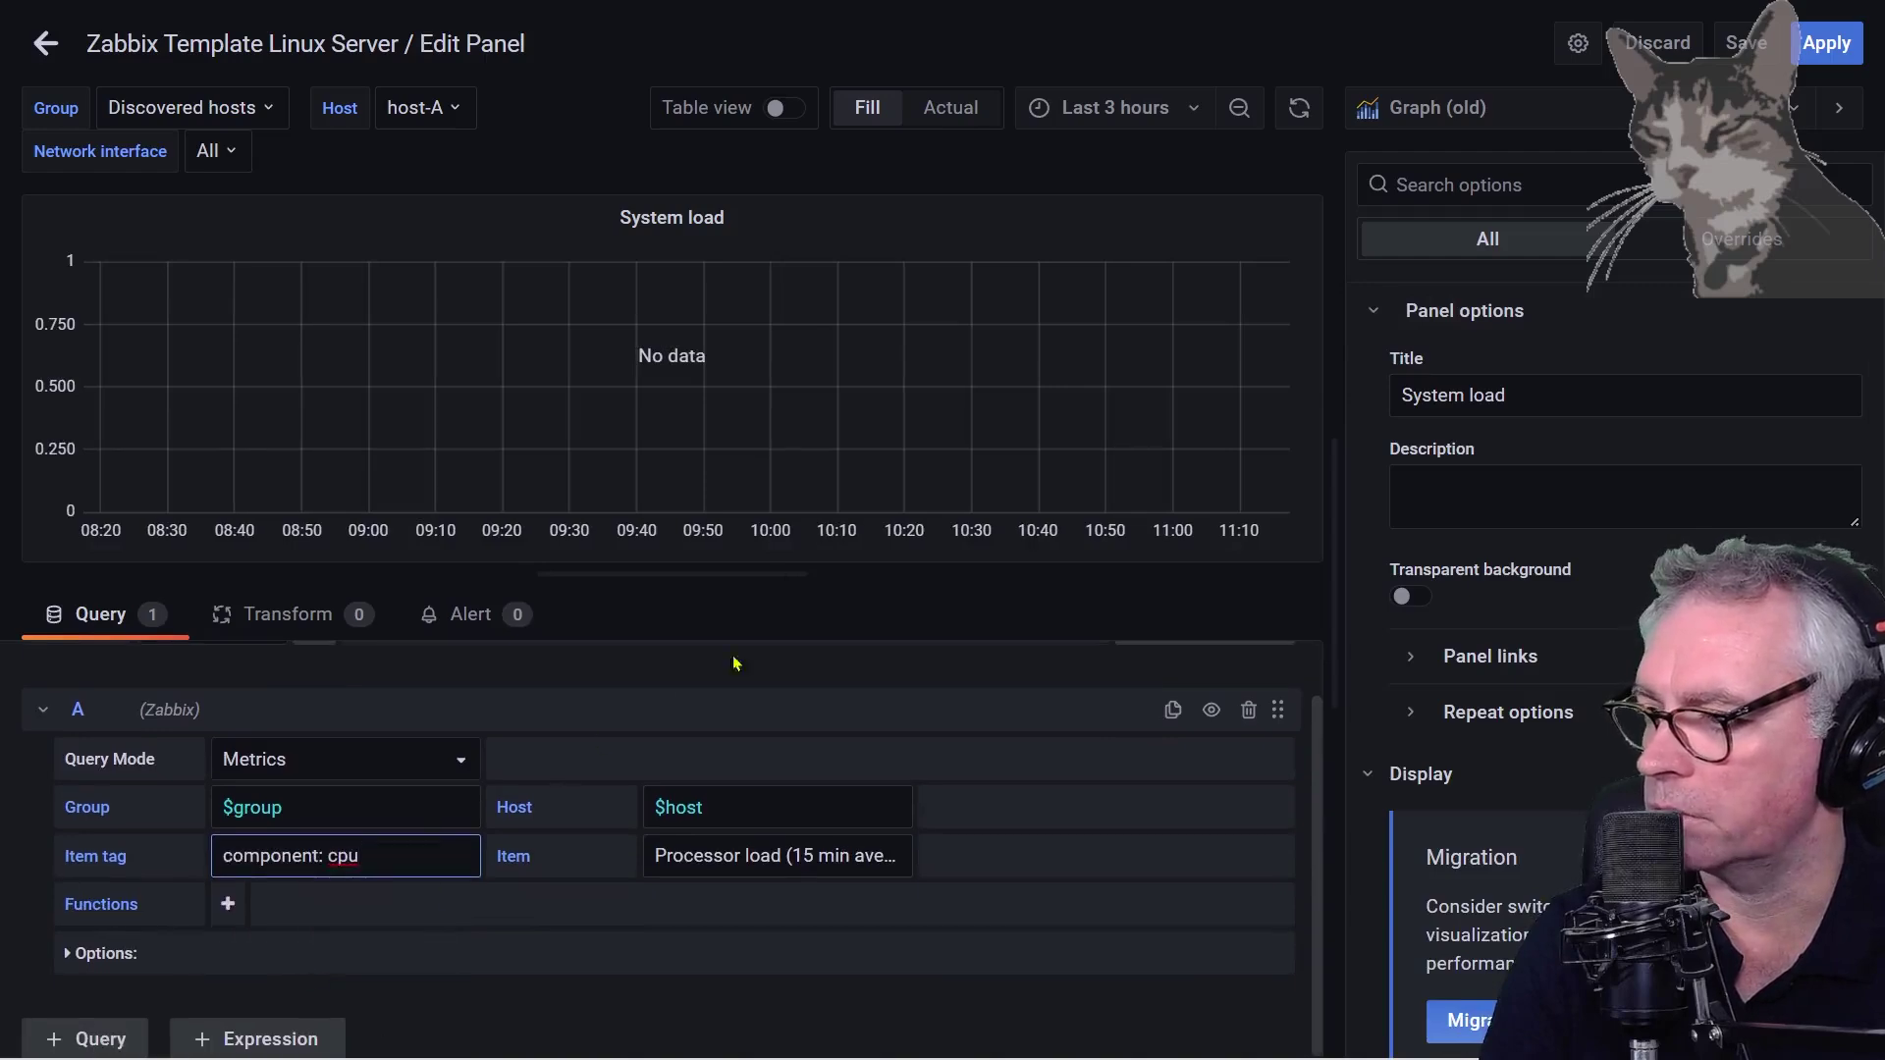
double_click(804, 856)
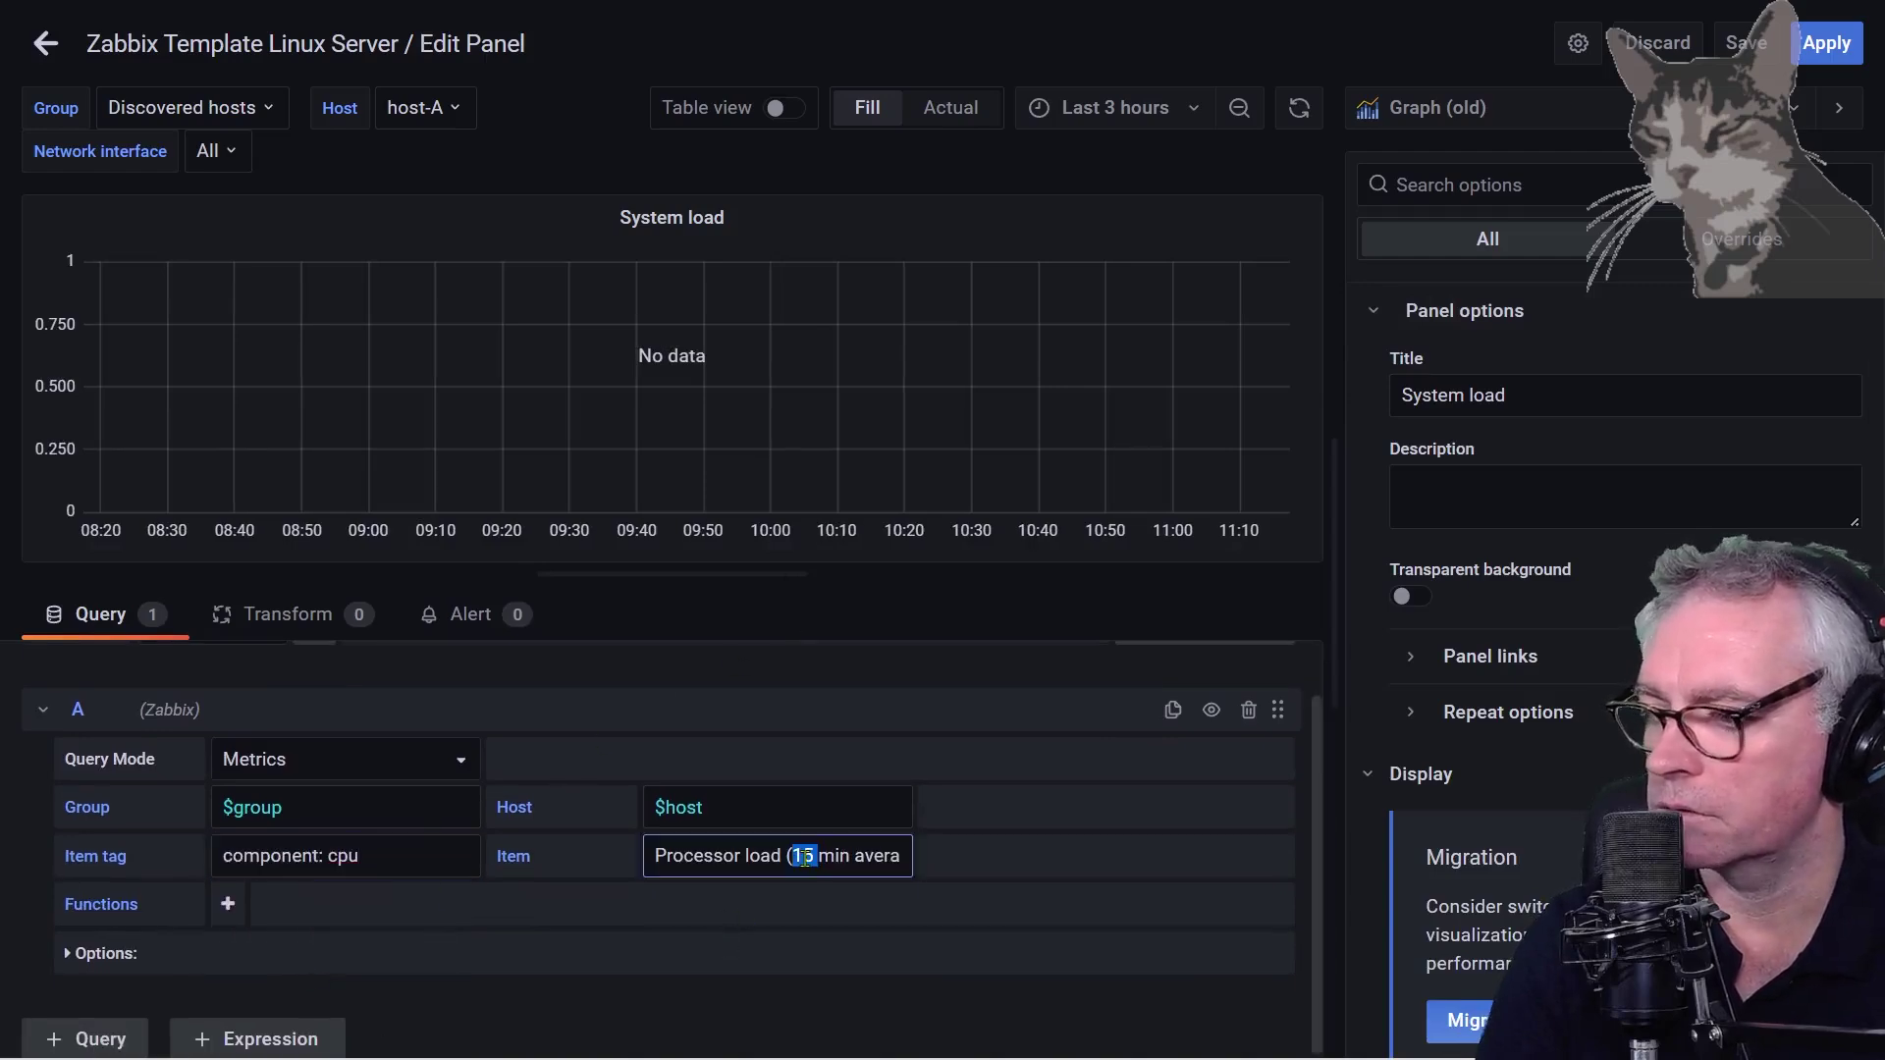
key(ctrl+a)
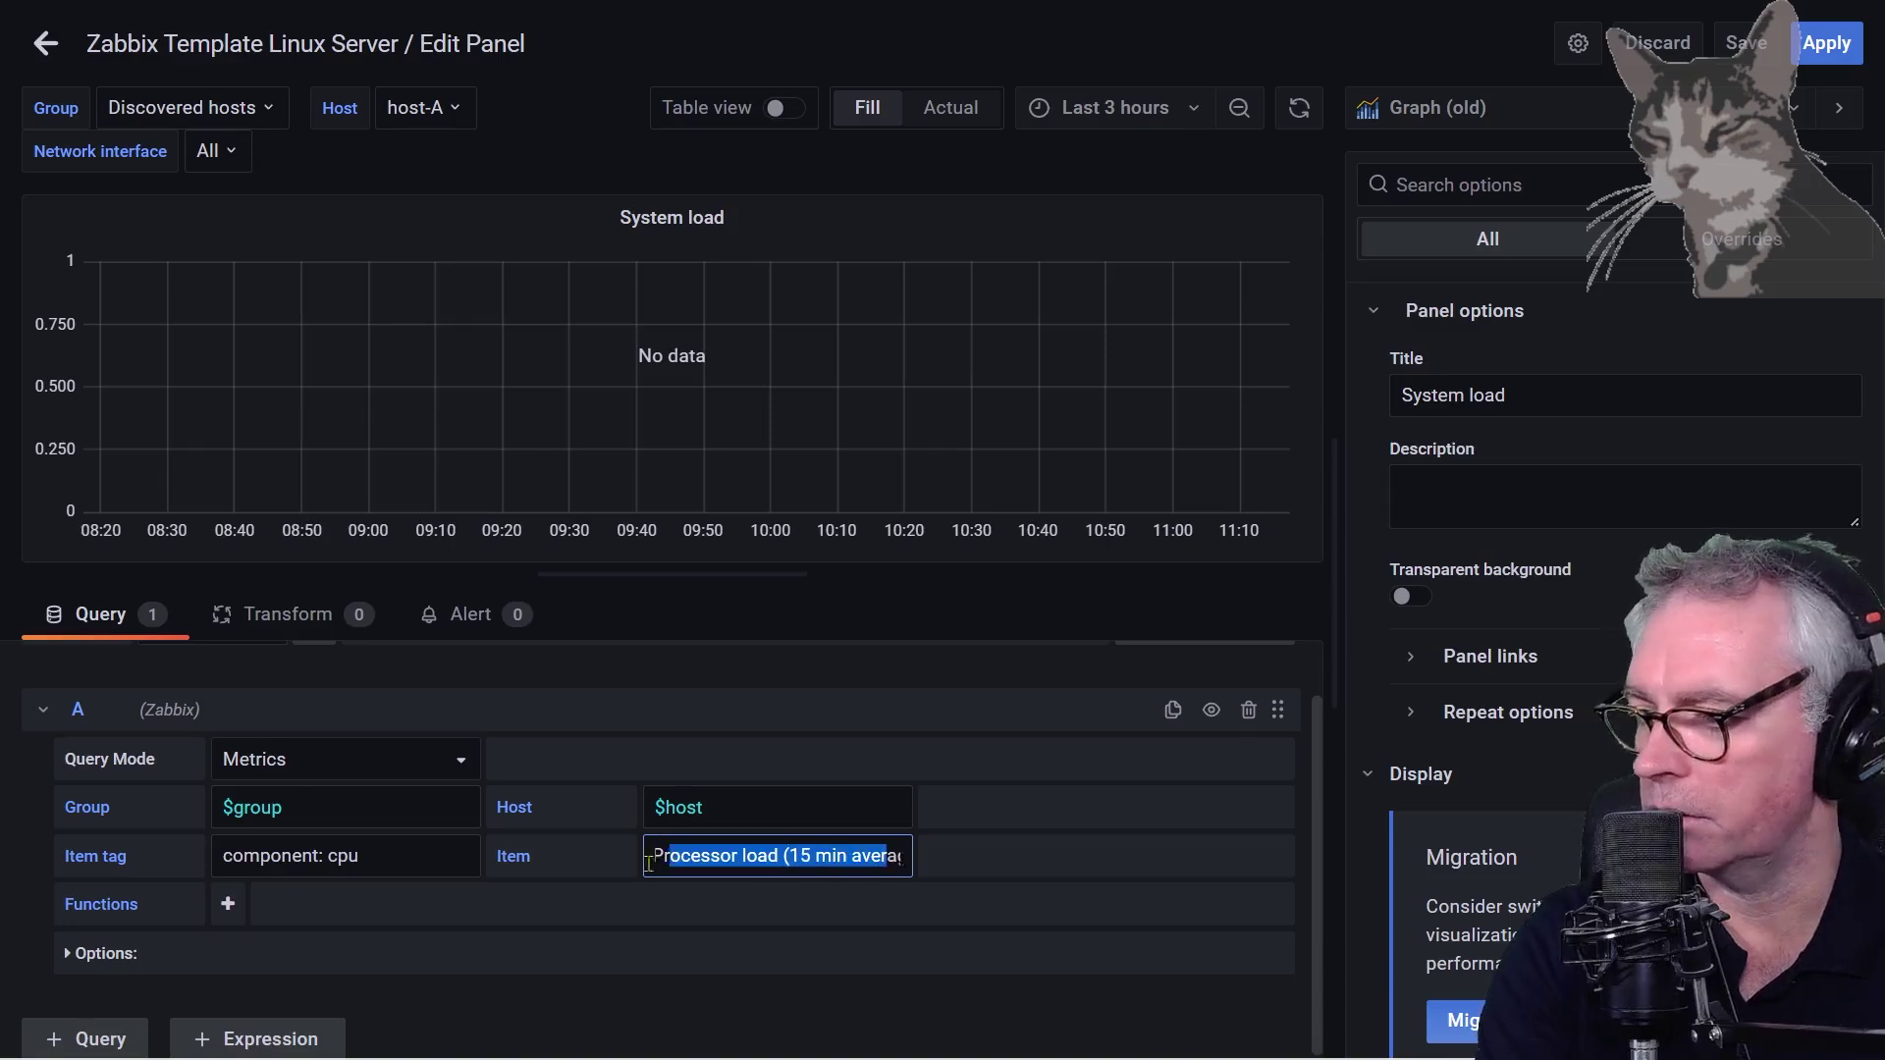
key(BackSpace)
scroll(874, 959, down, 5)
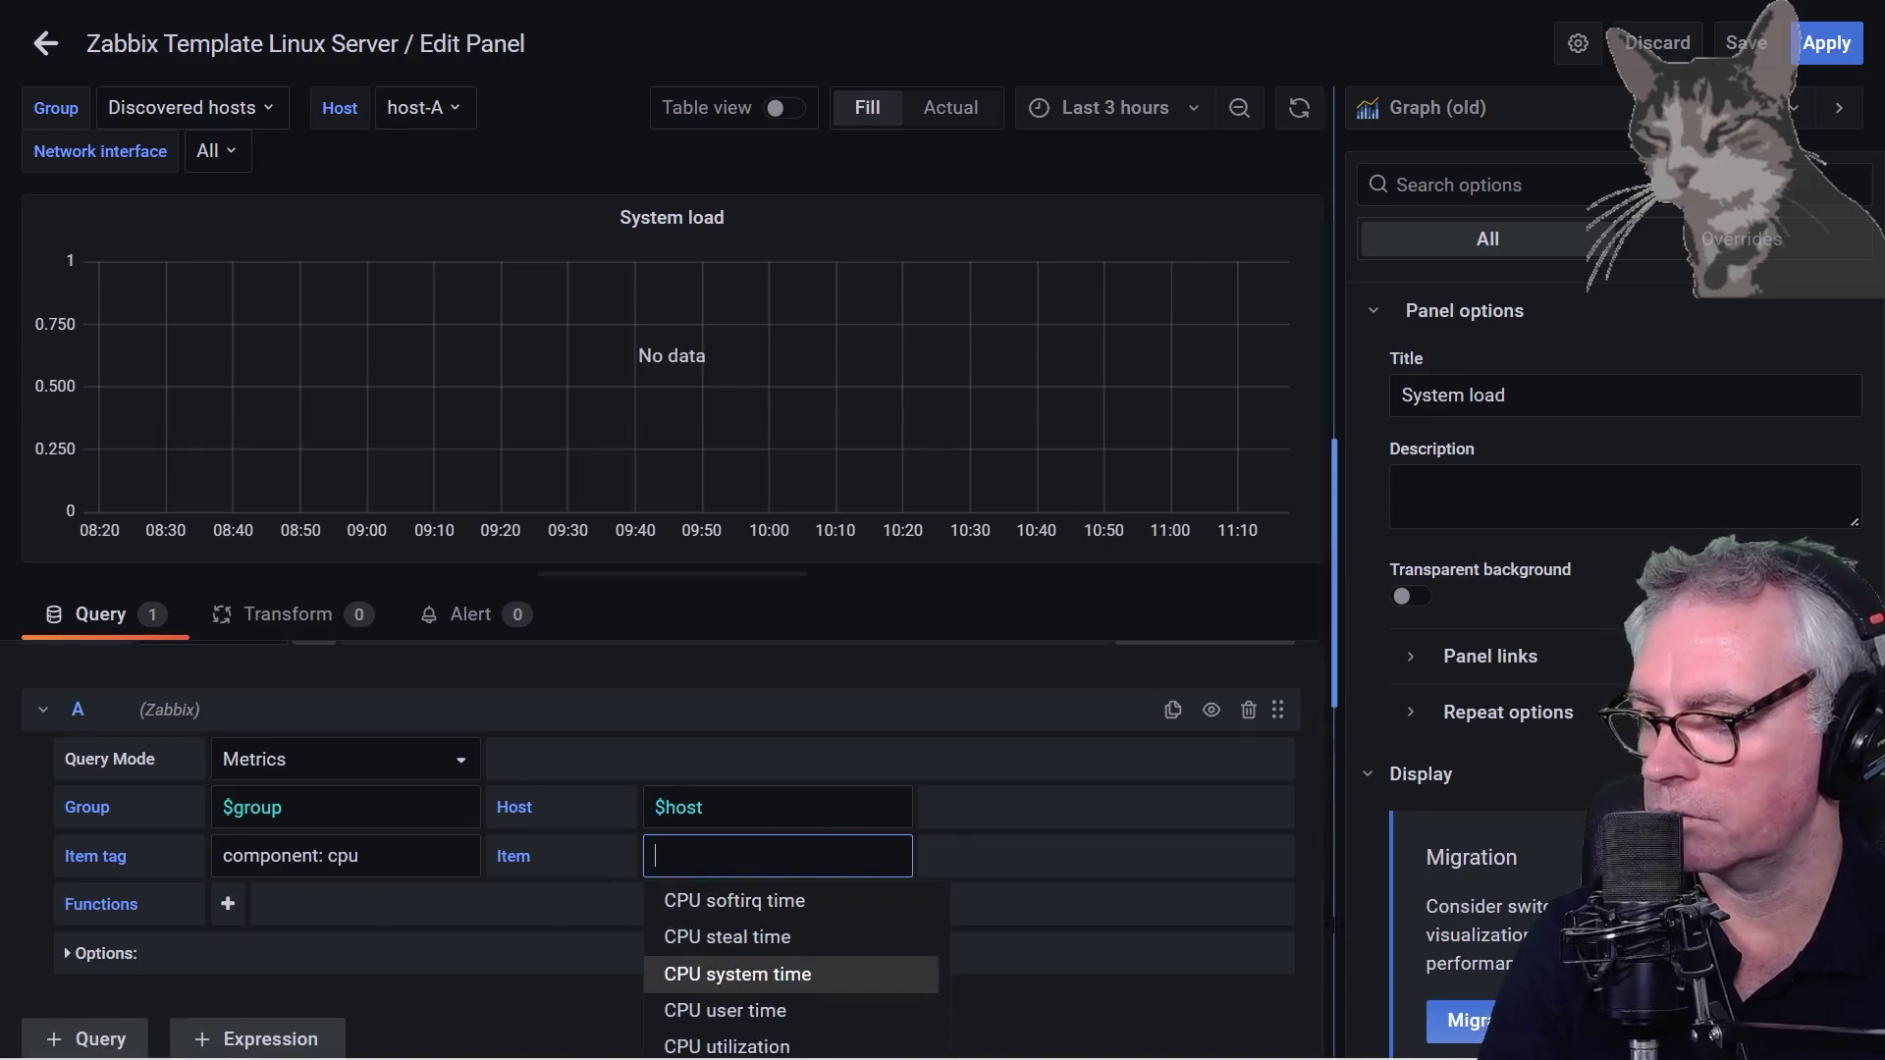
scroll(770, 939, down, 3)
click(771, 932)
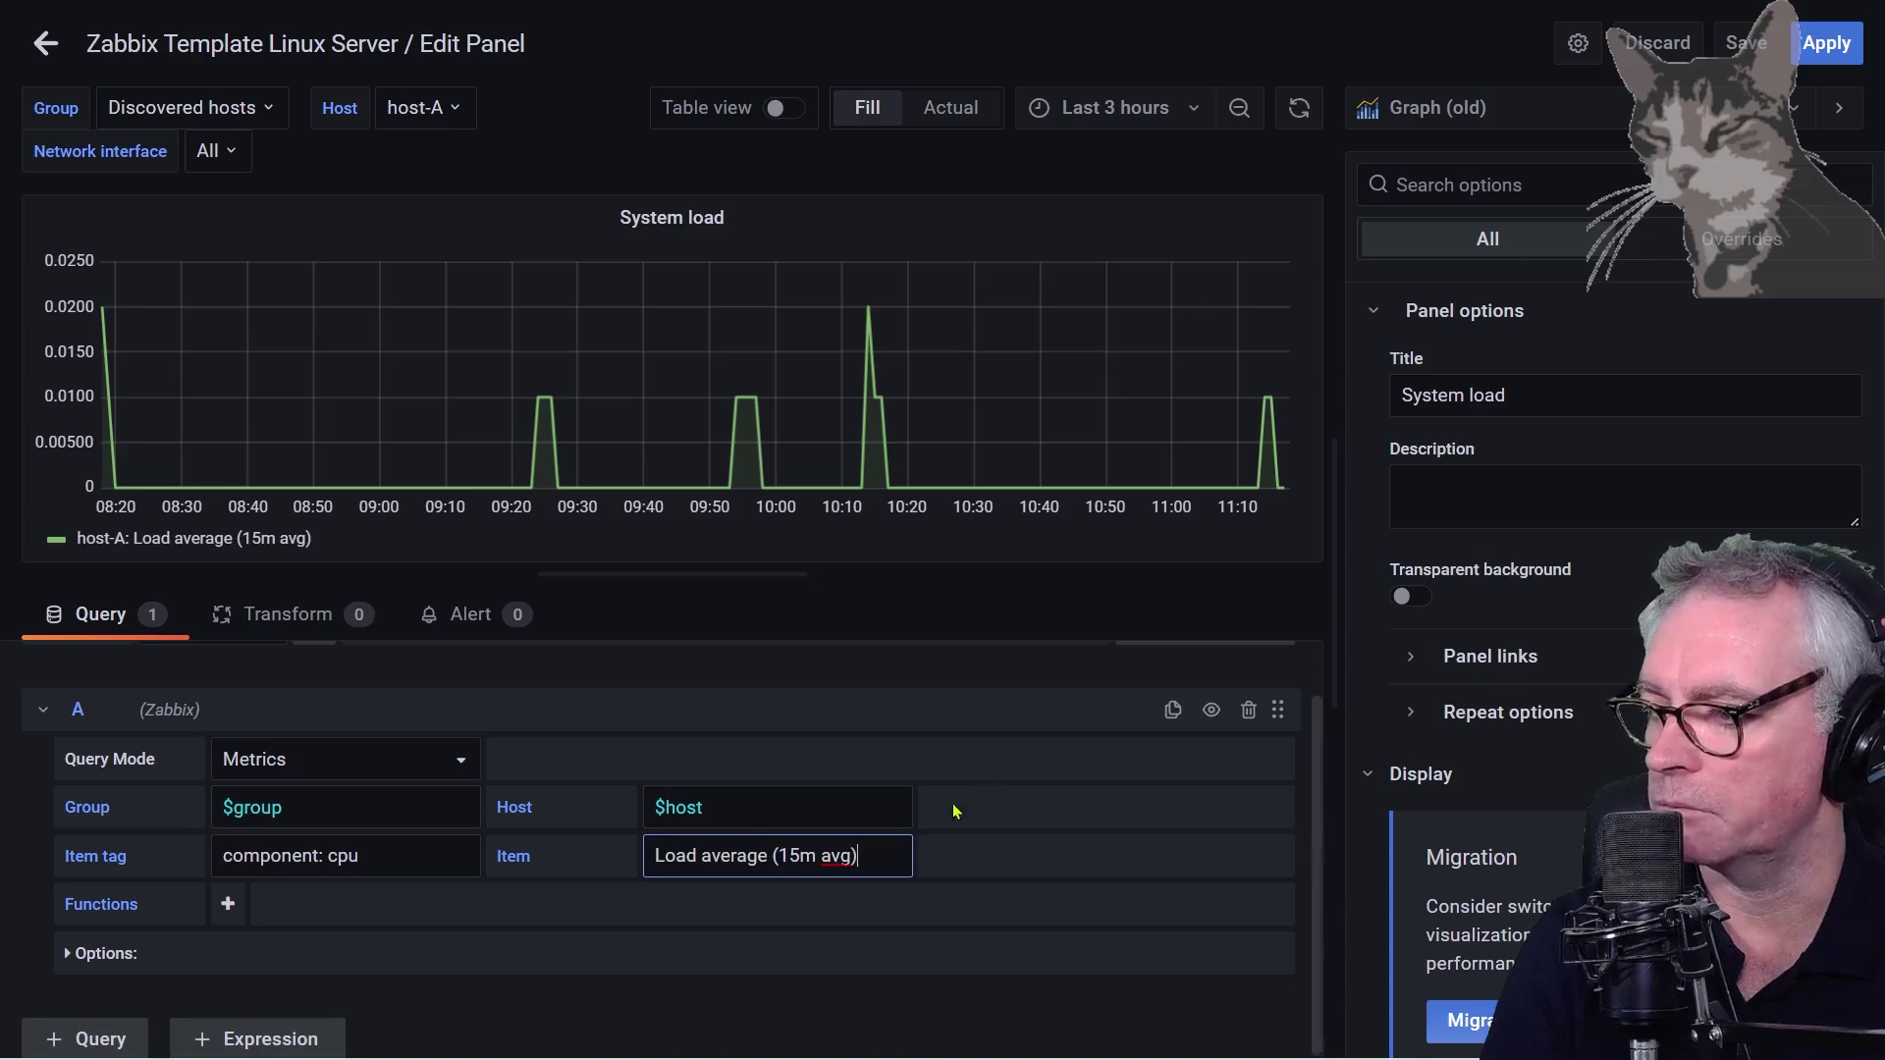
click(1003, 629)
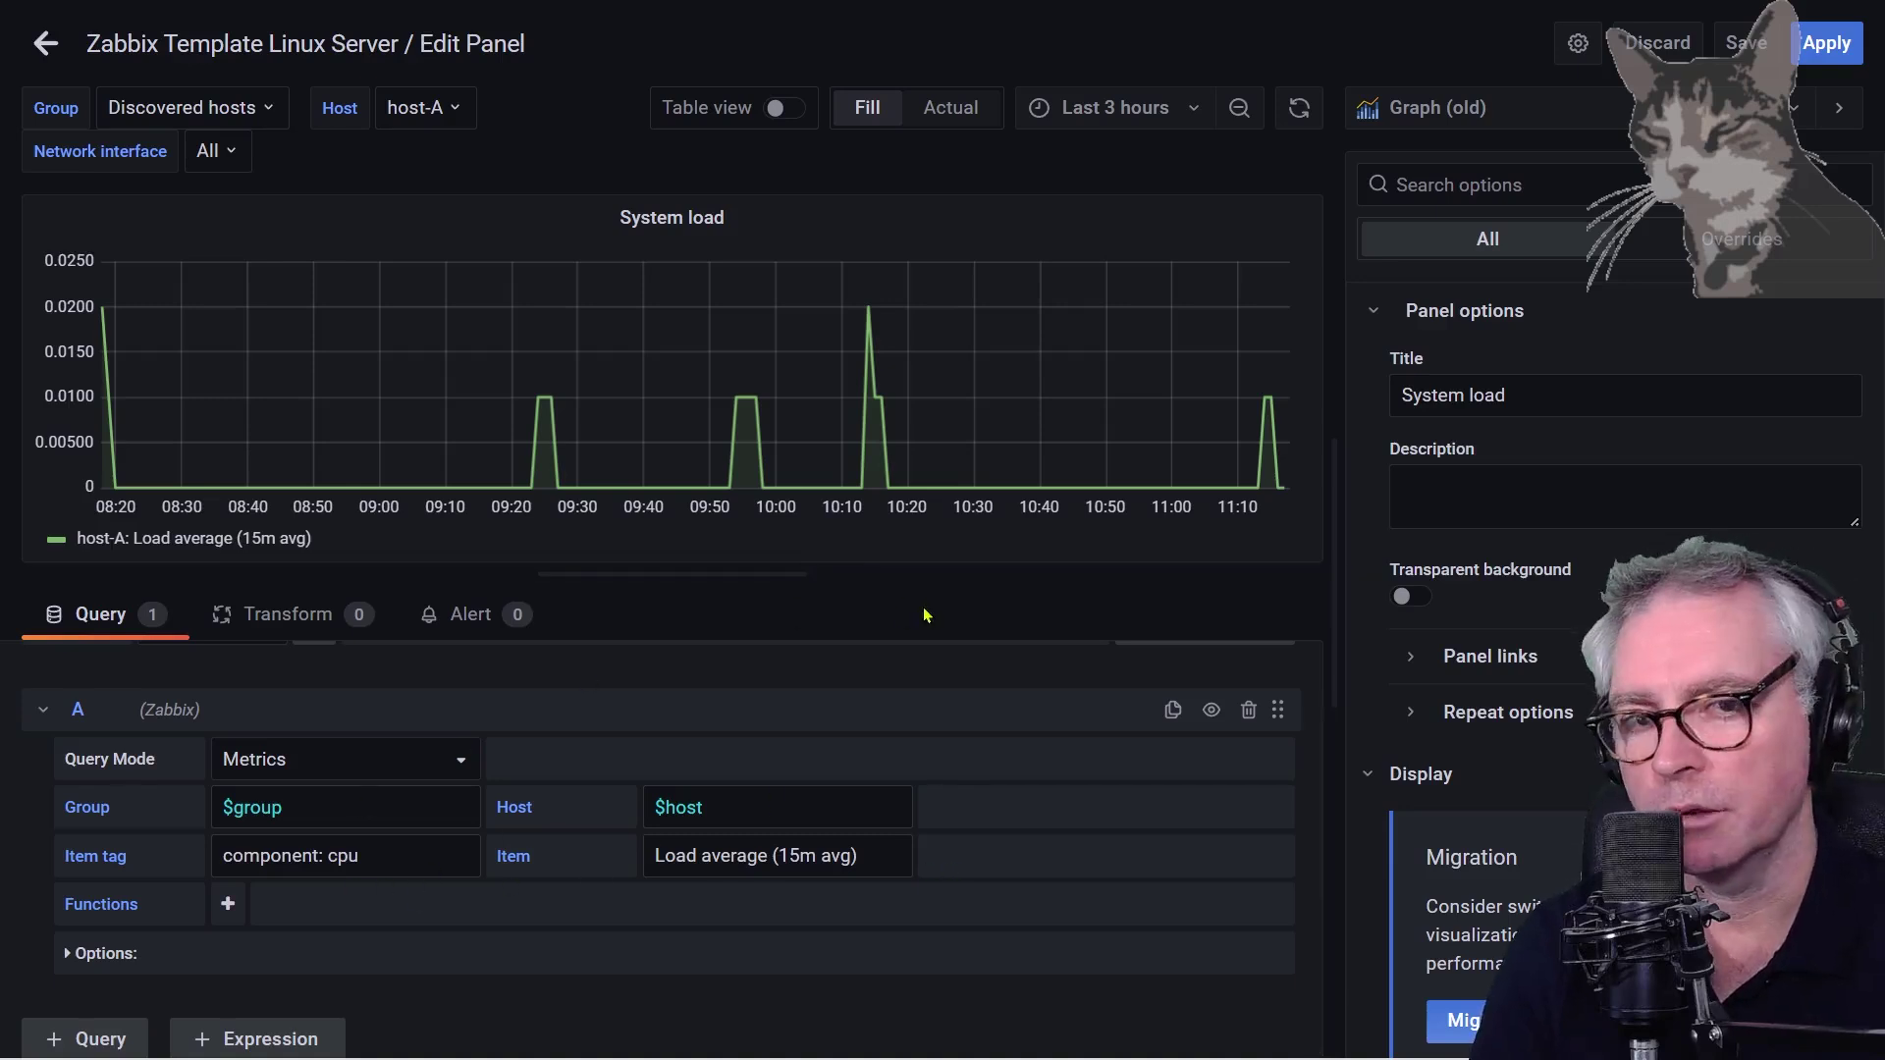
click(1813, 54)
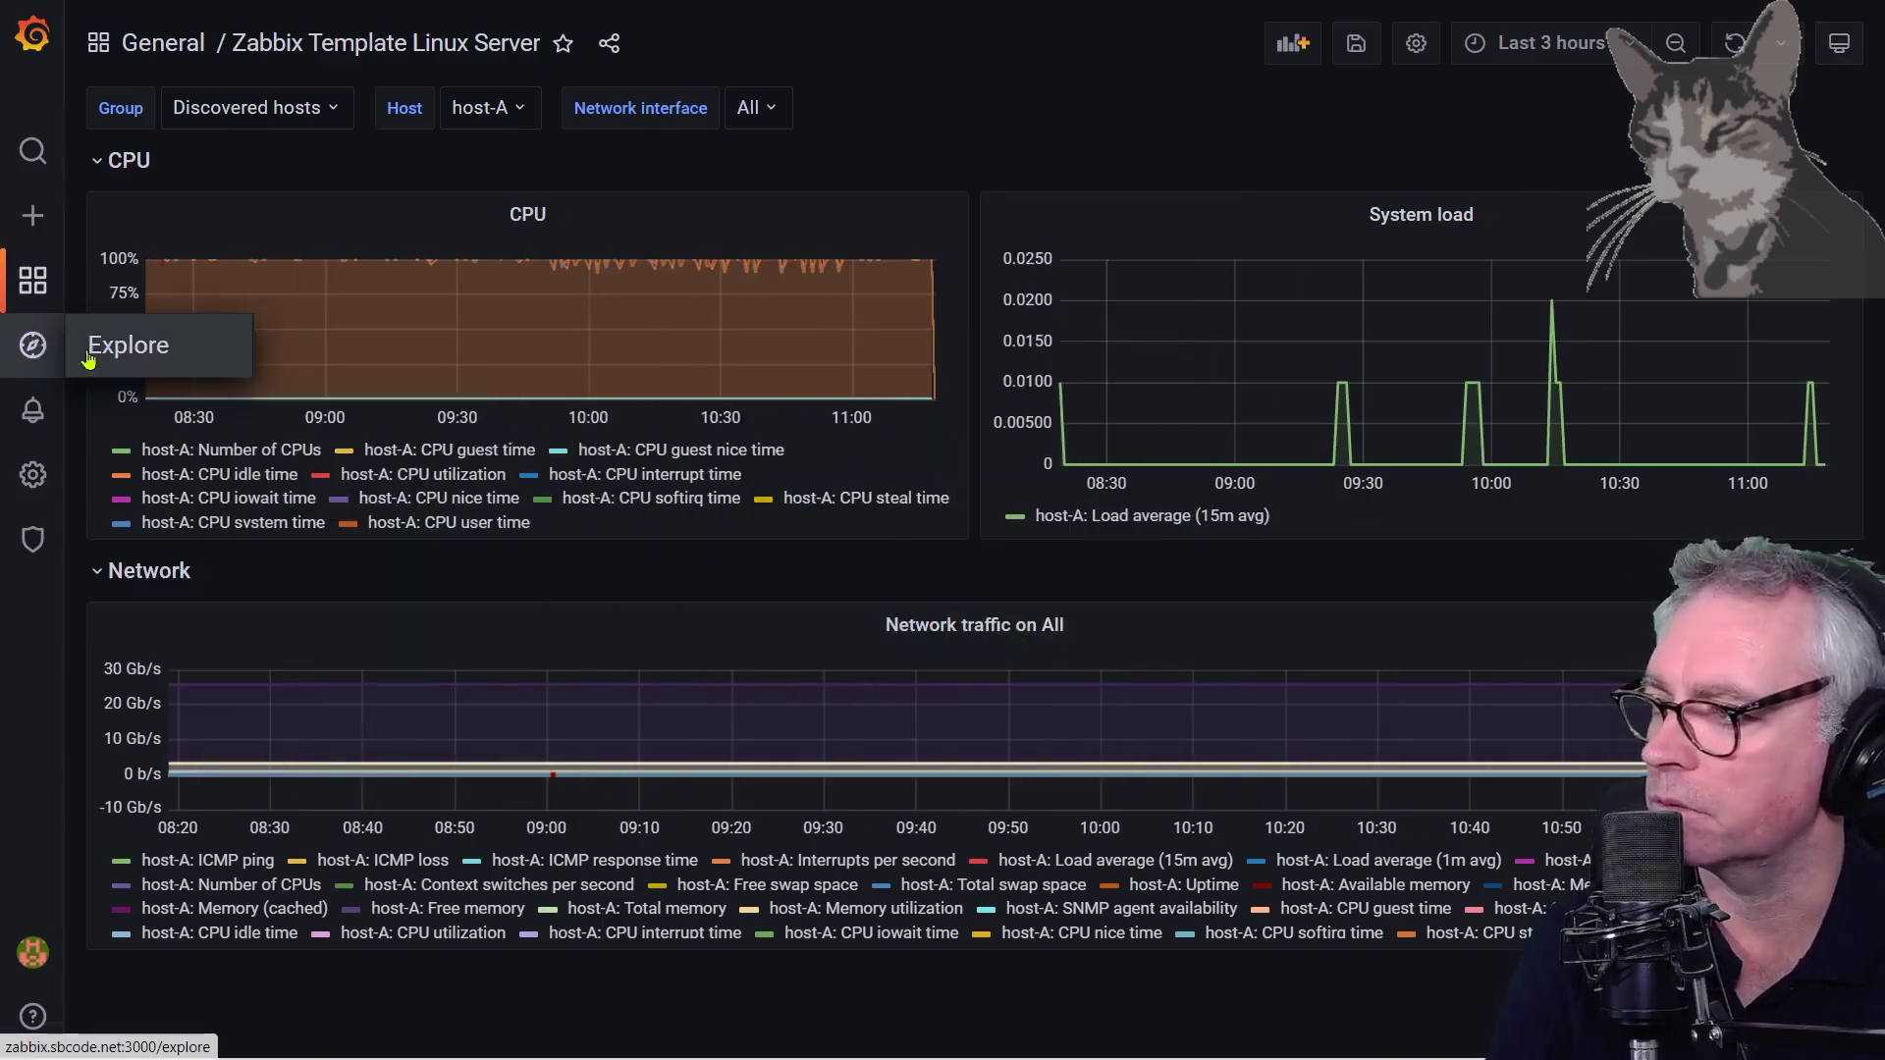
Save the dashboard, overwriting the original plugin dashboard
click(130, 355)
click(1144, 308)
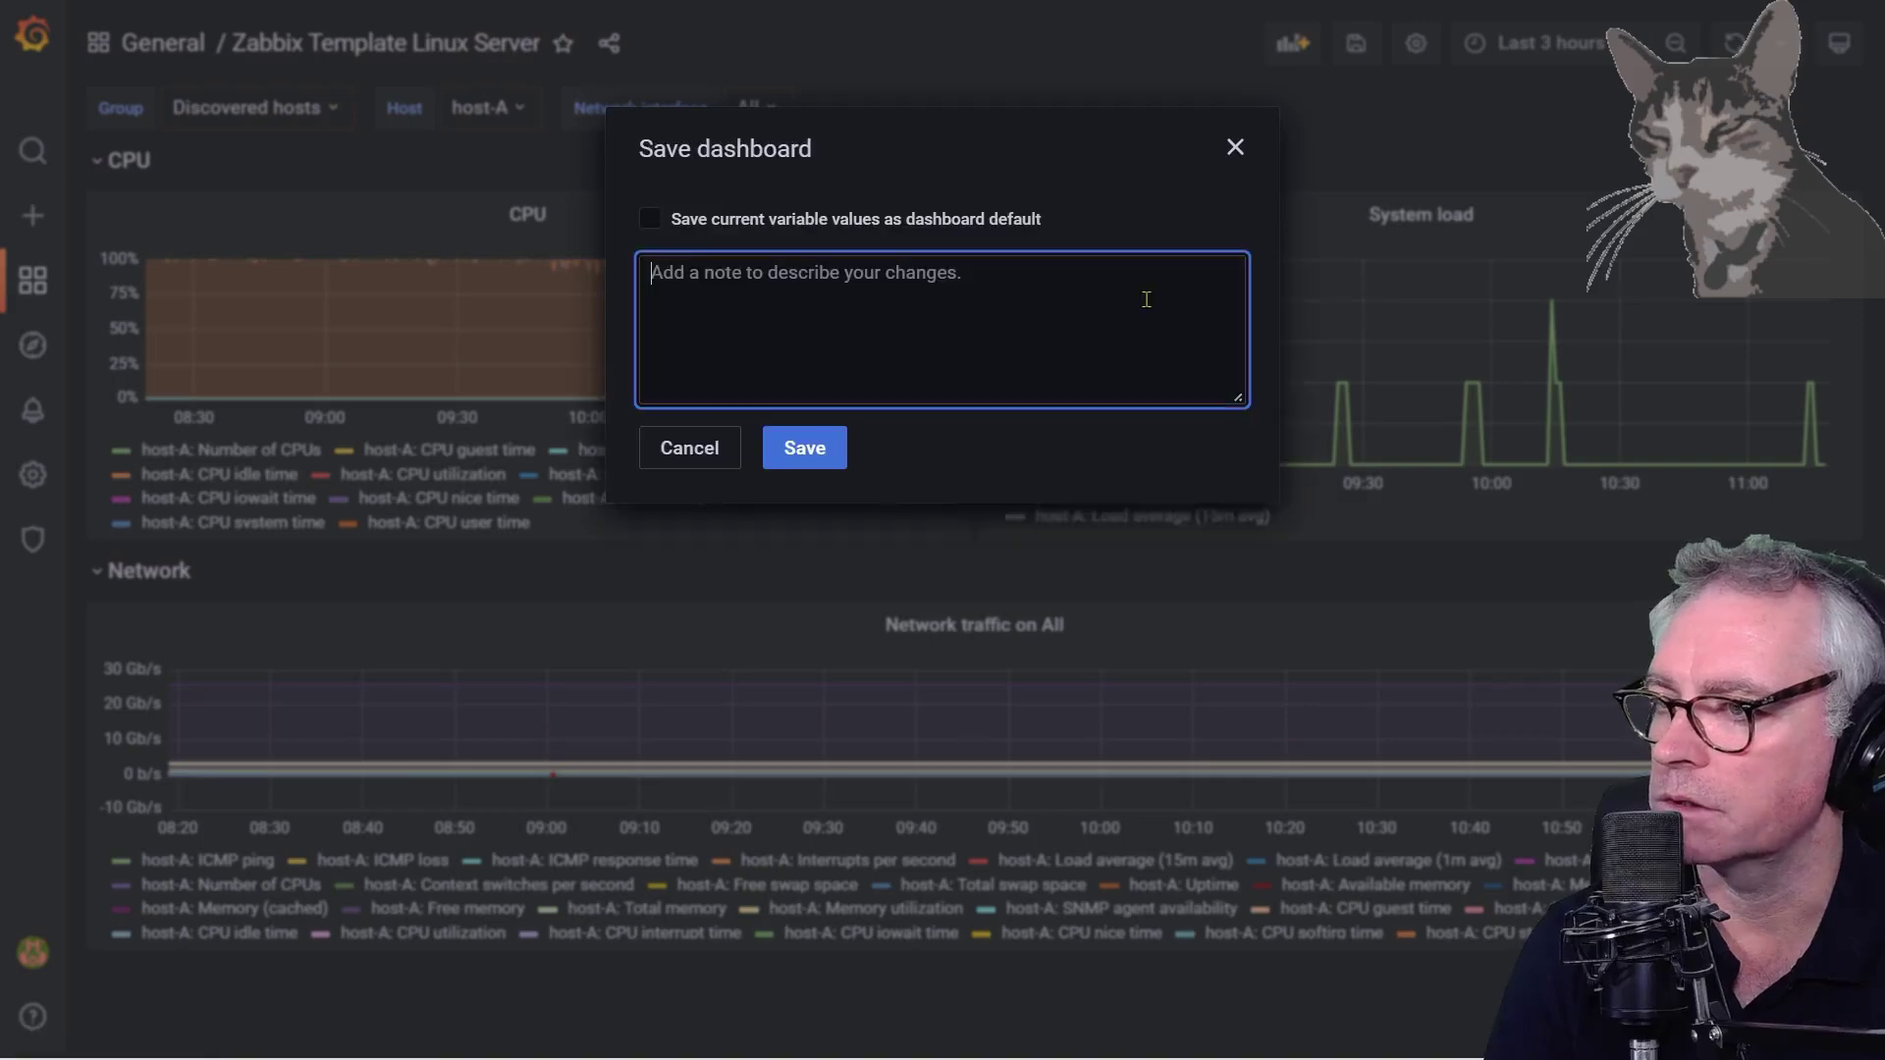
click(802, 447)
click(1177, 400)
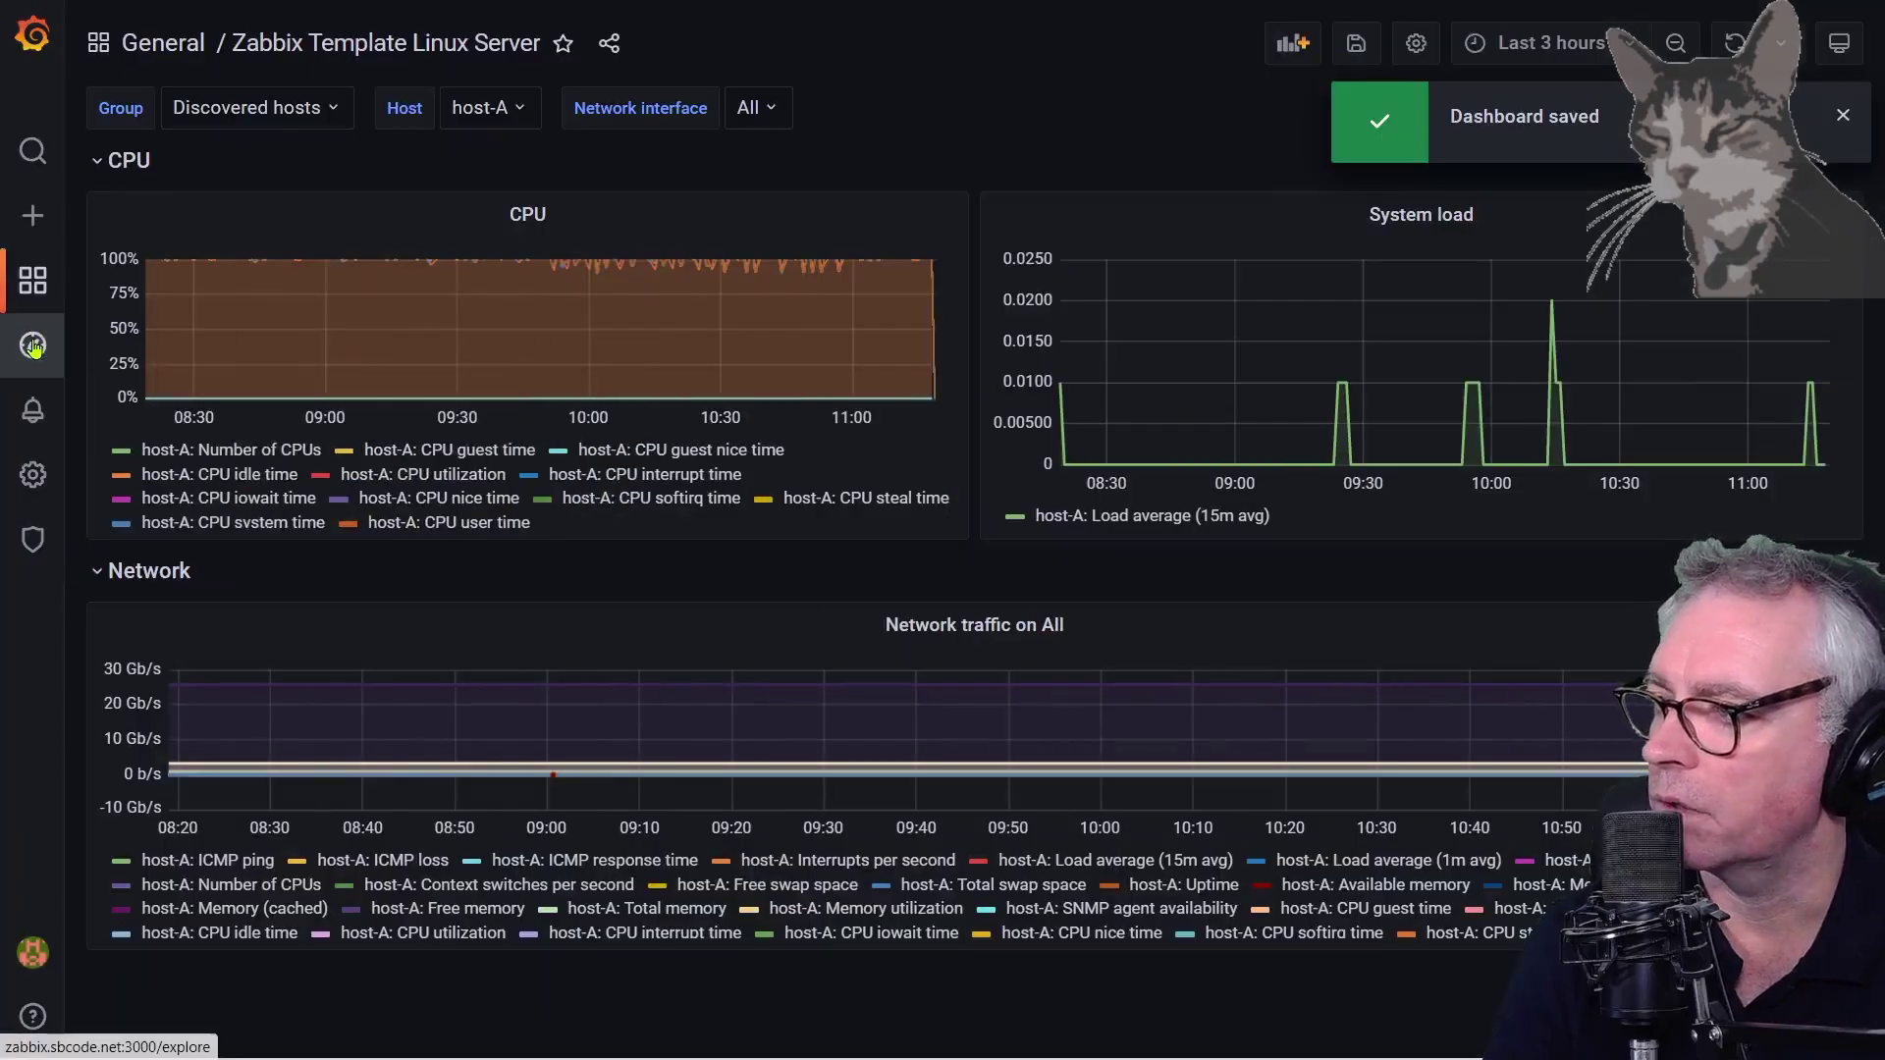
click(34, 346)
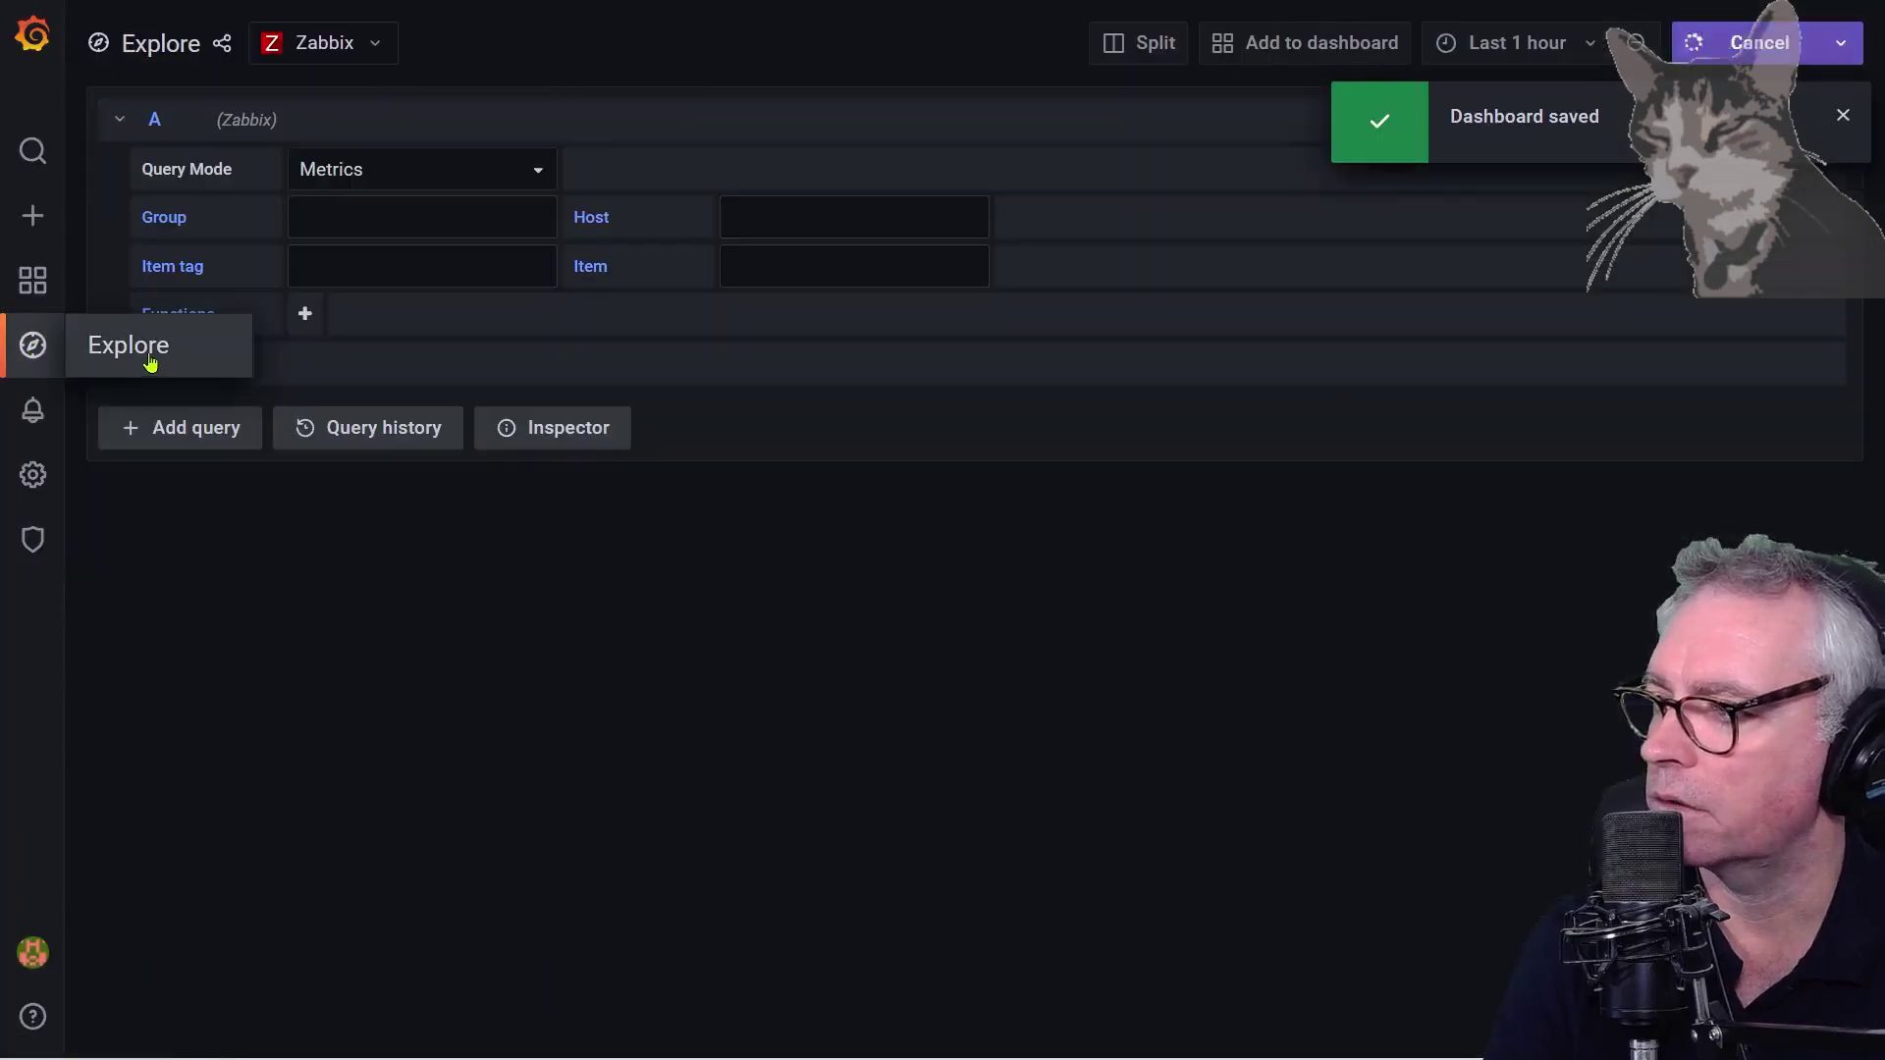
Query Zabbix for group Linux servers, host sbcode.net, item tag component: cpu
click(336, 47)
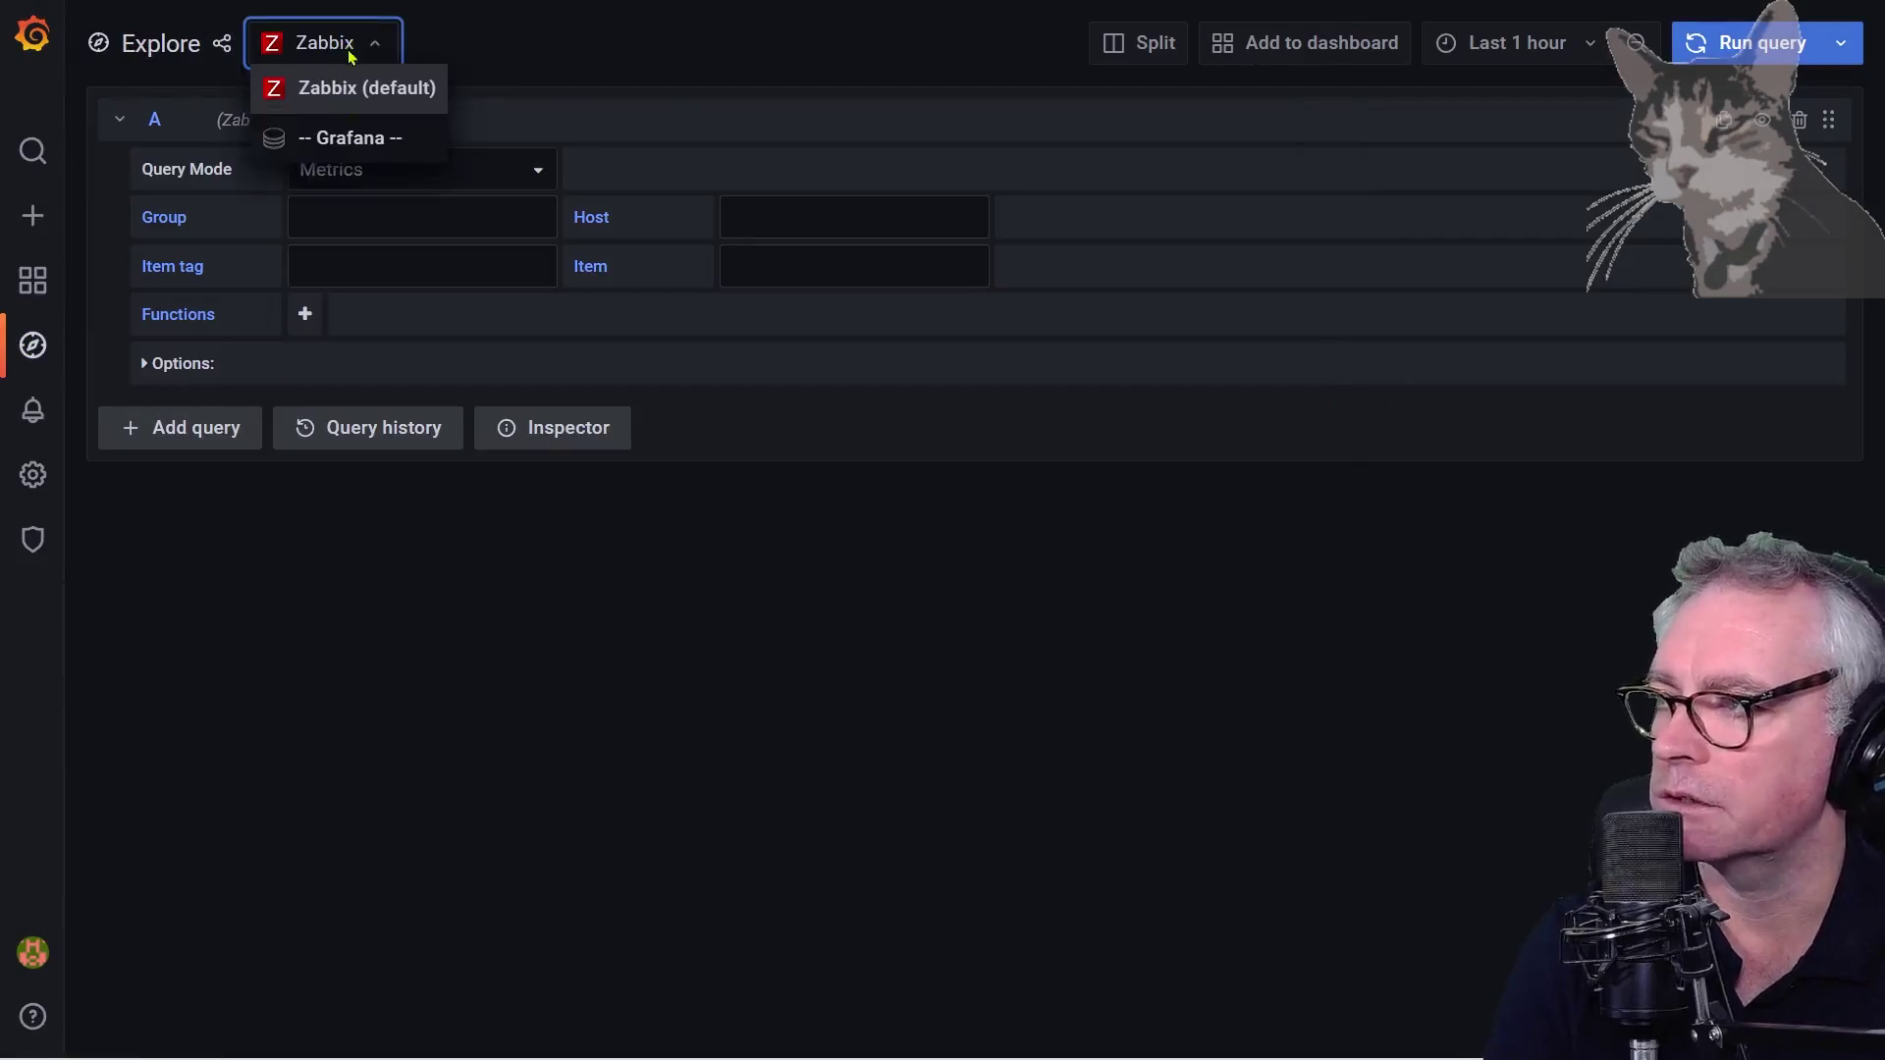
click(319, 59)
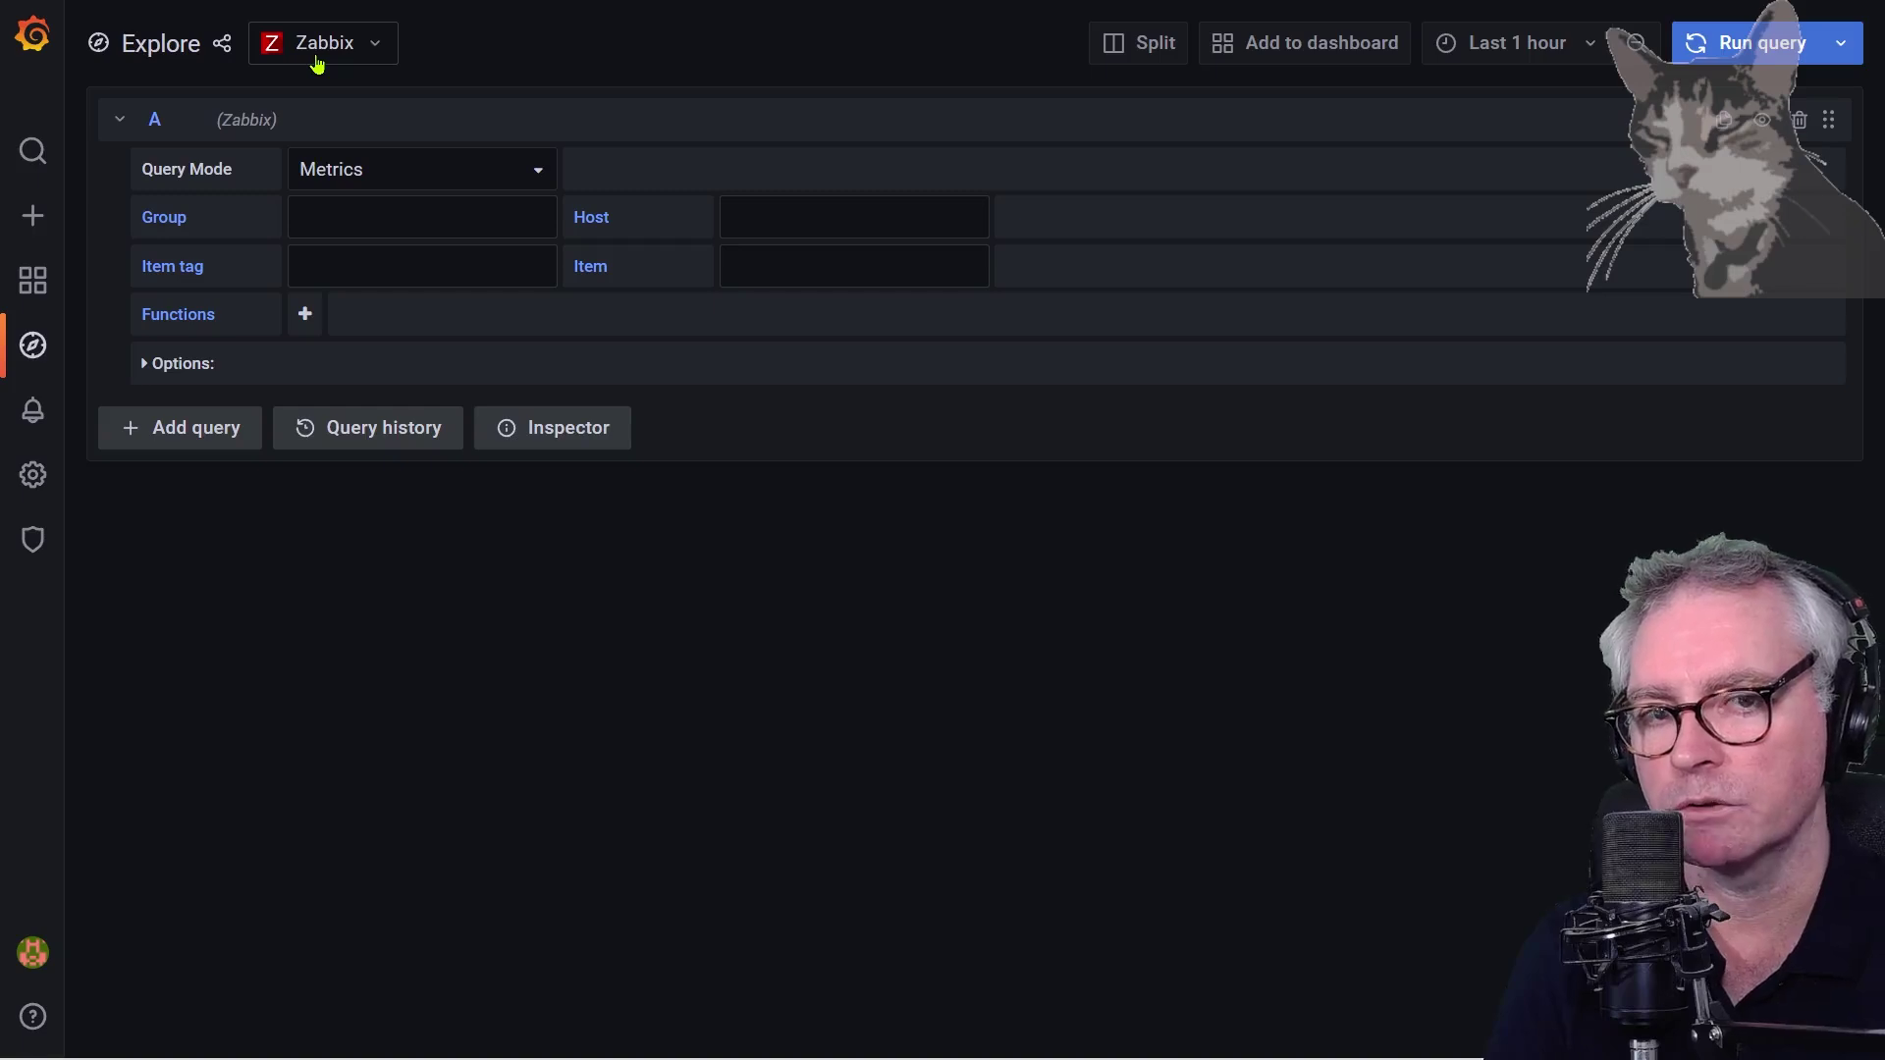
click(423, 184)
click(399, 182)
click(357, 214)
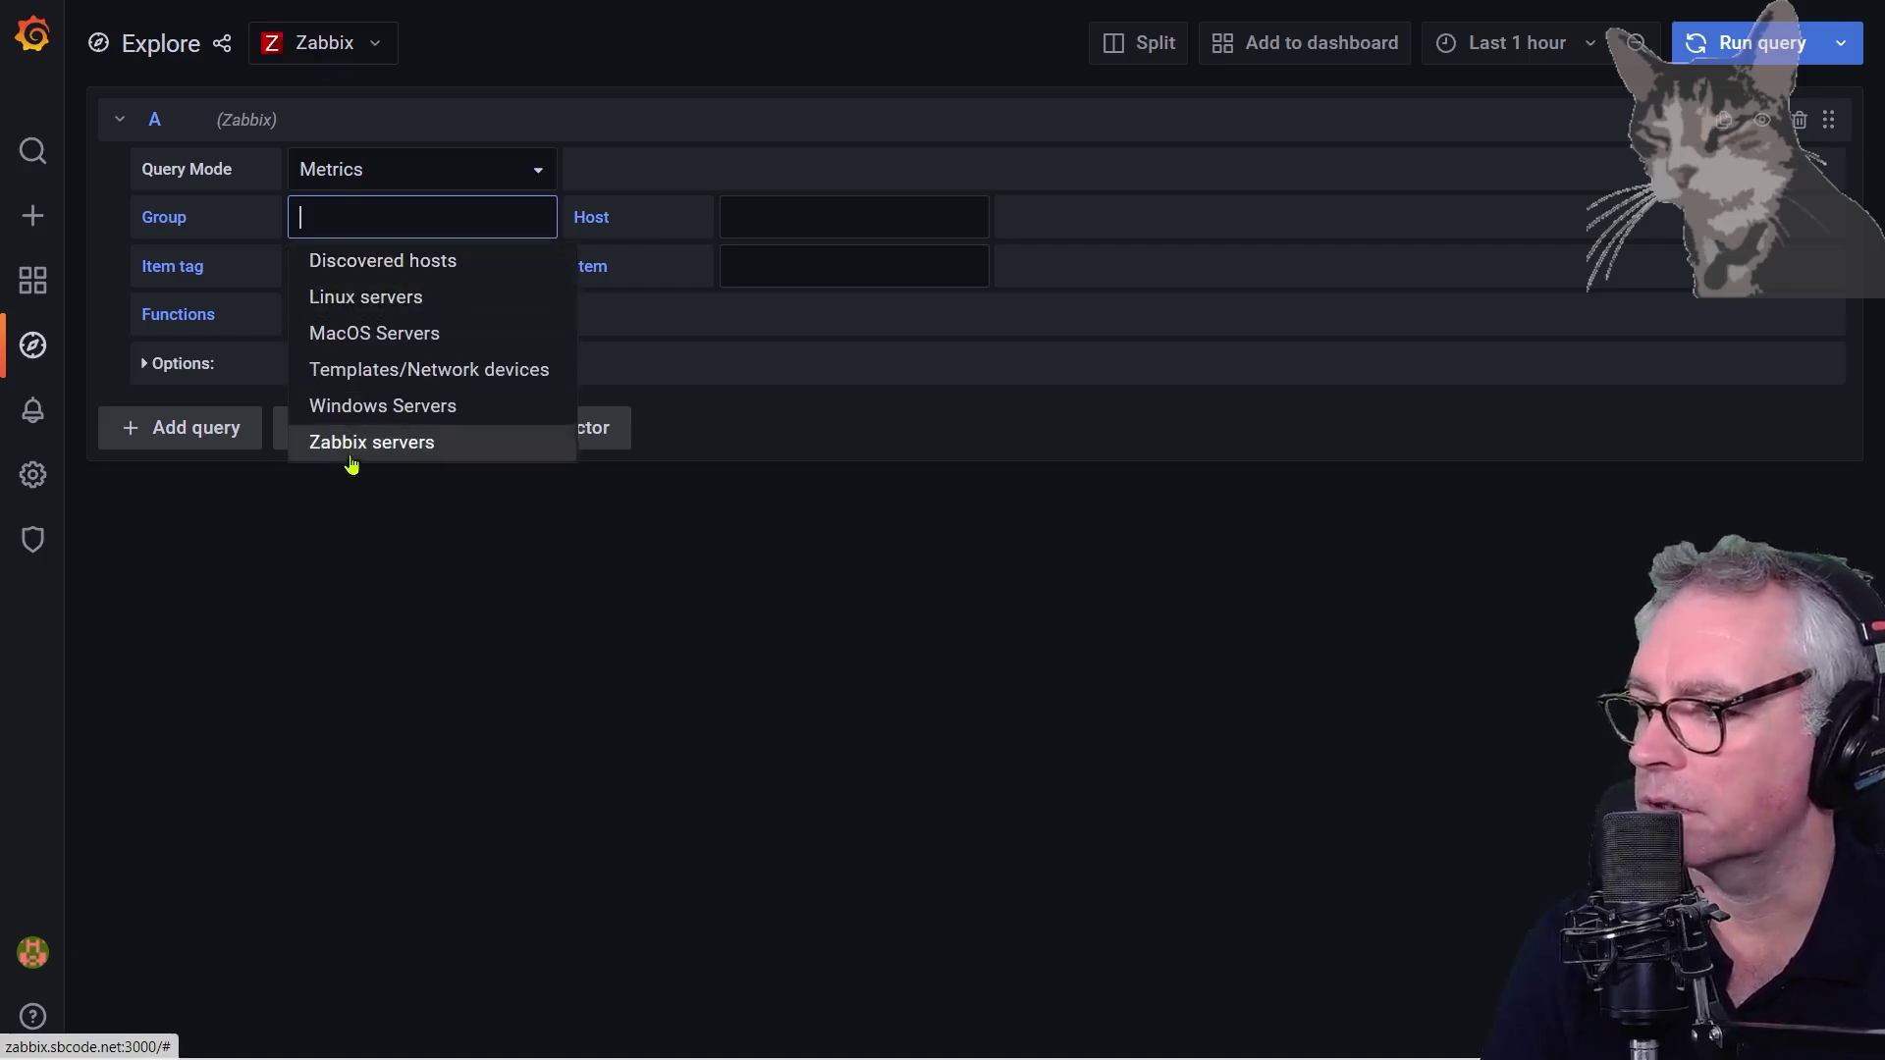
click(384, 298)
click(864, 224)
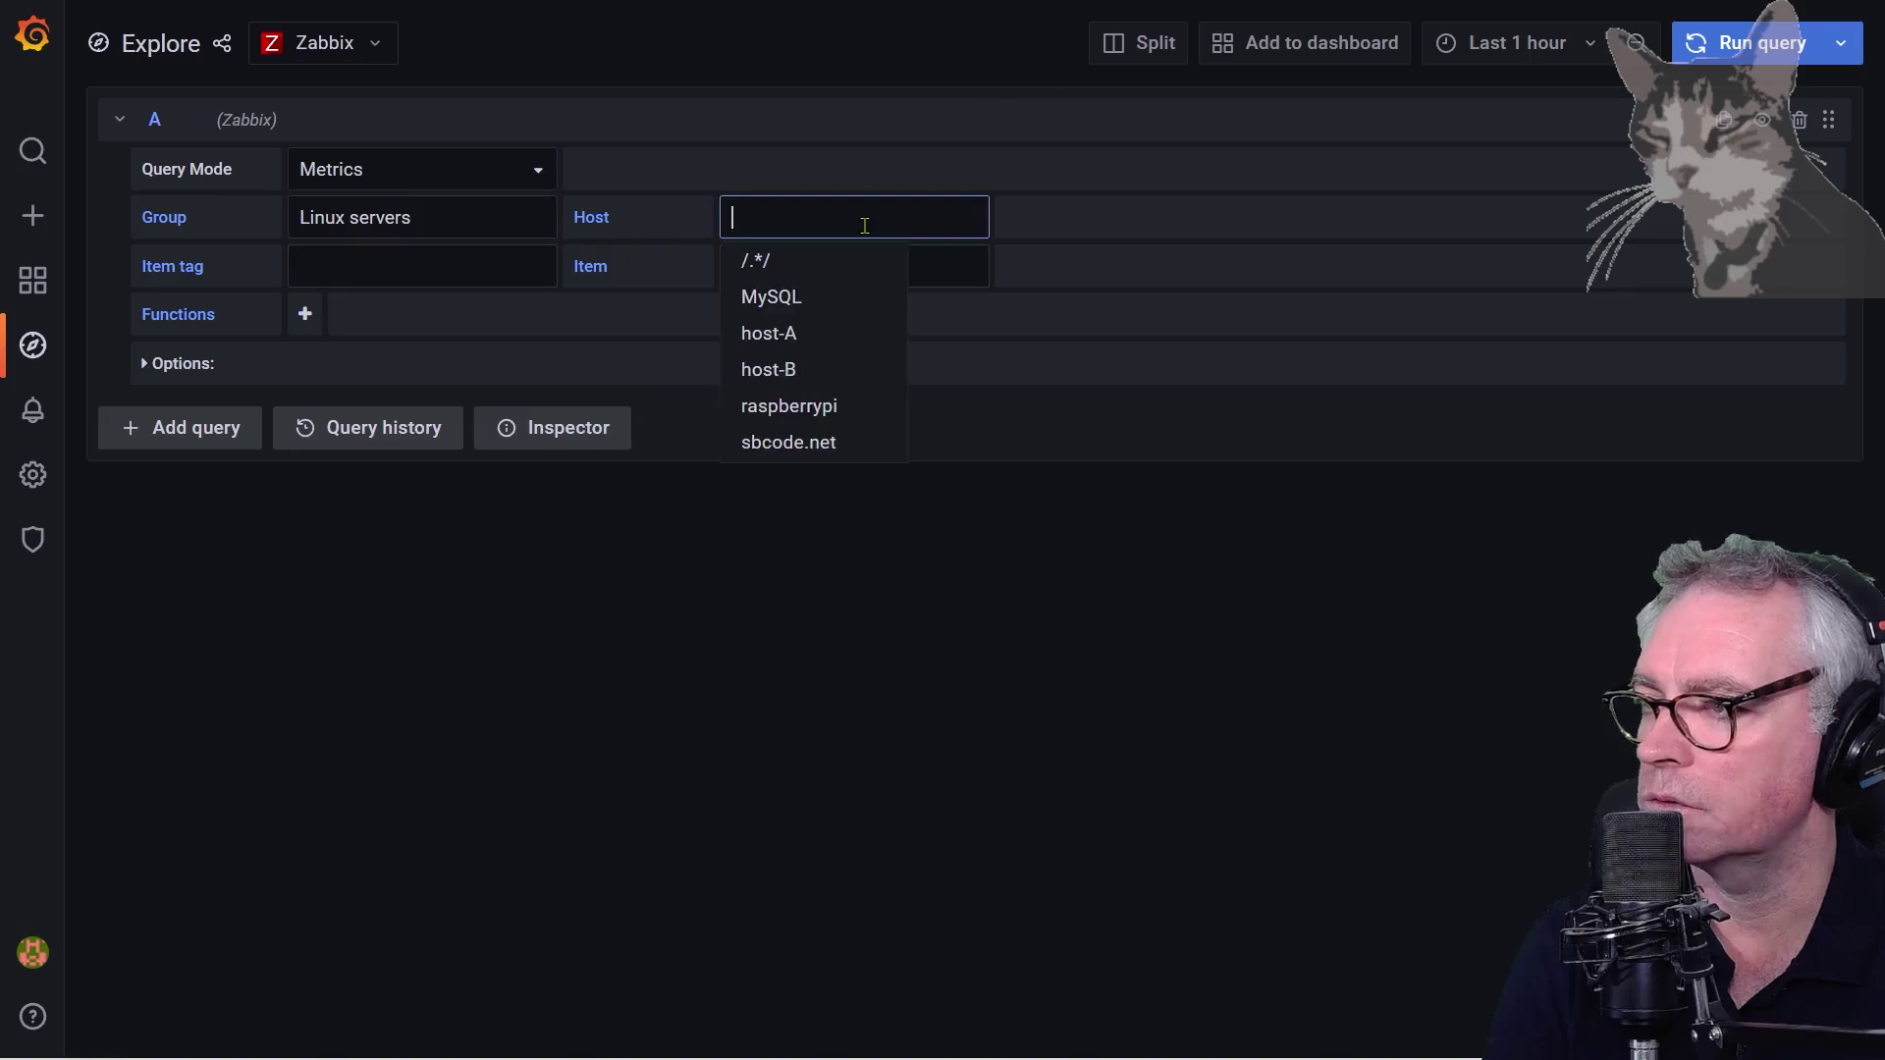
click(777, 449)
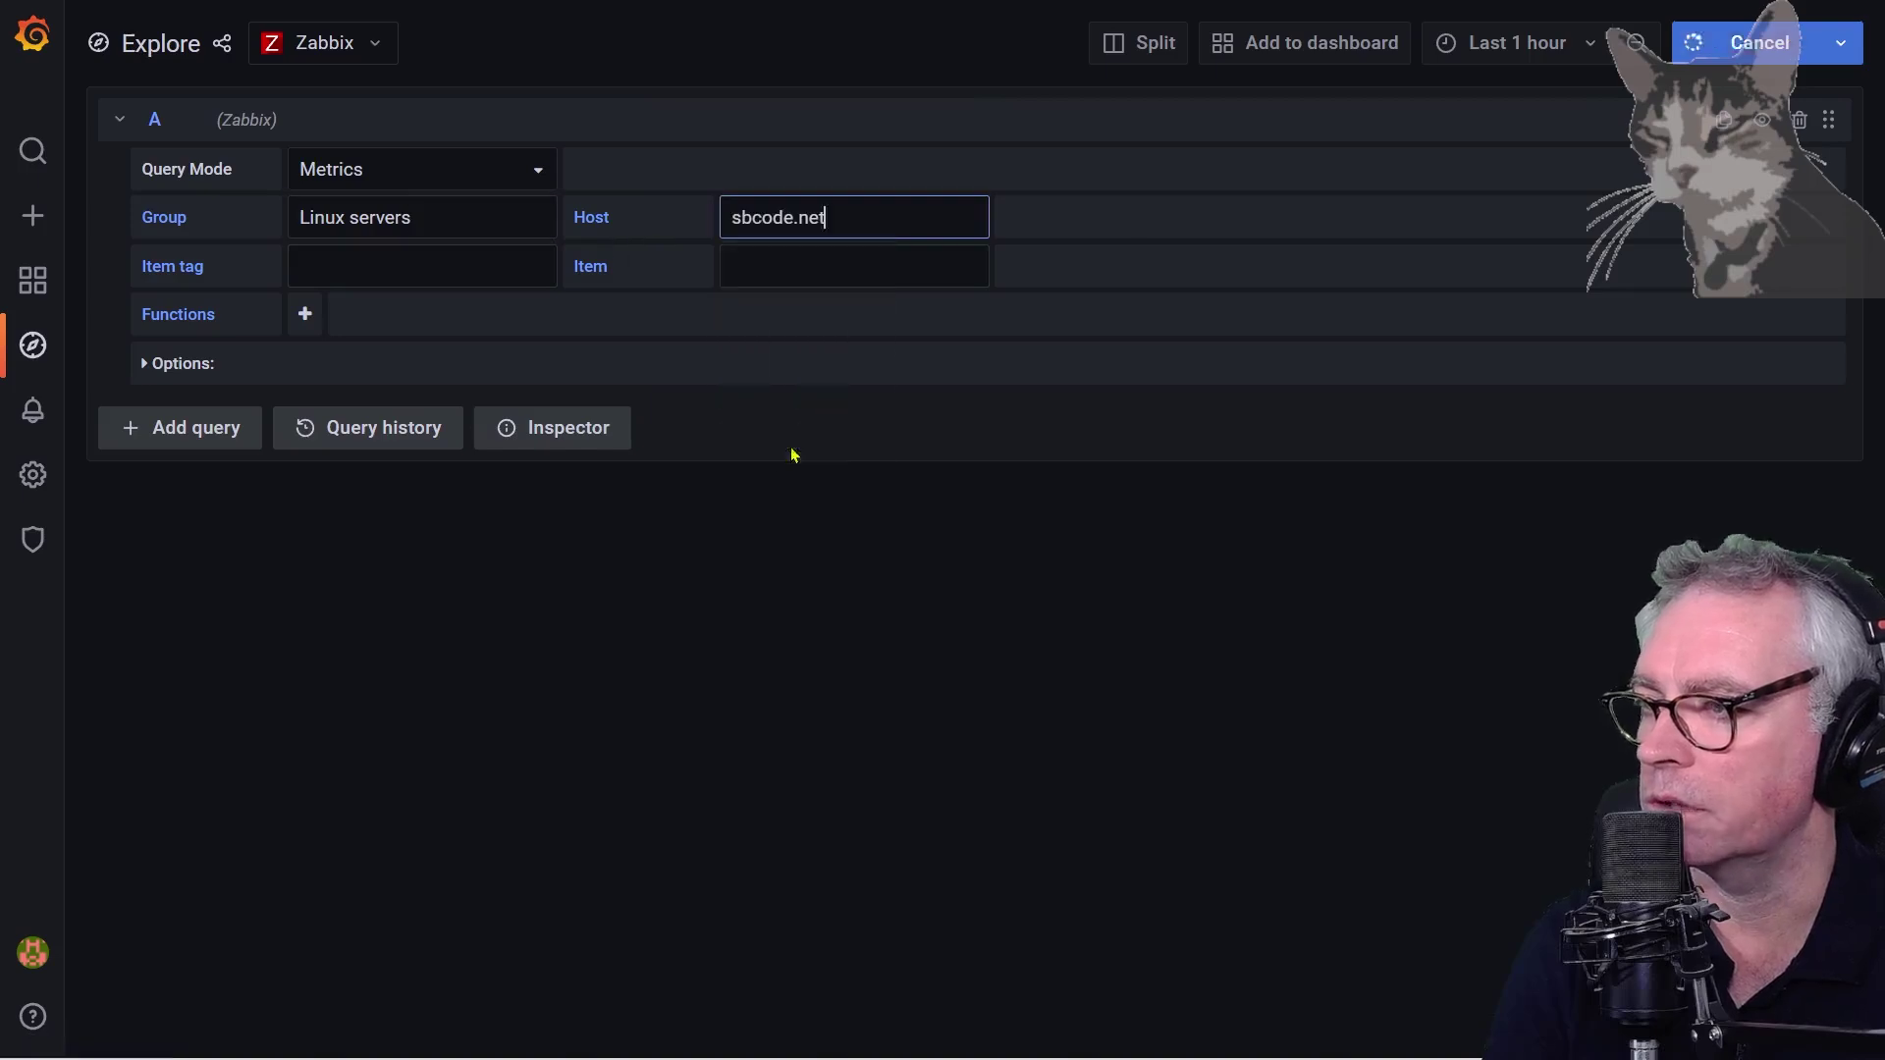
click(397, 266)
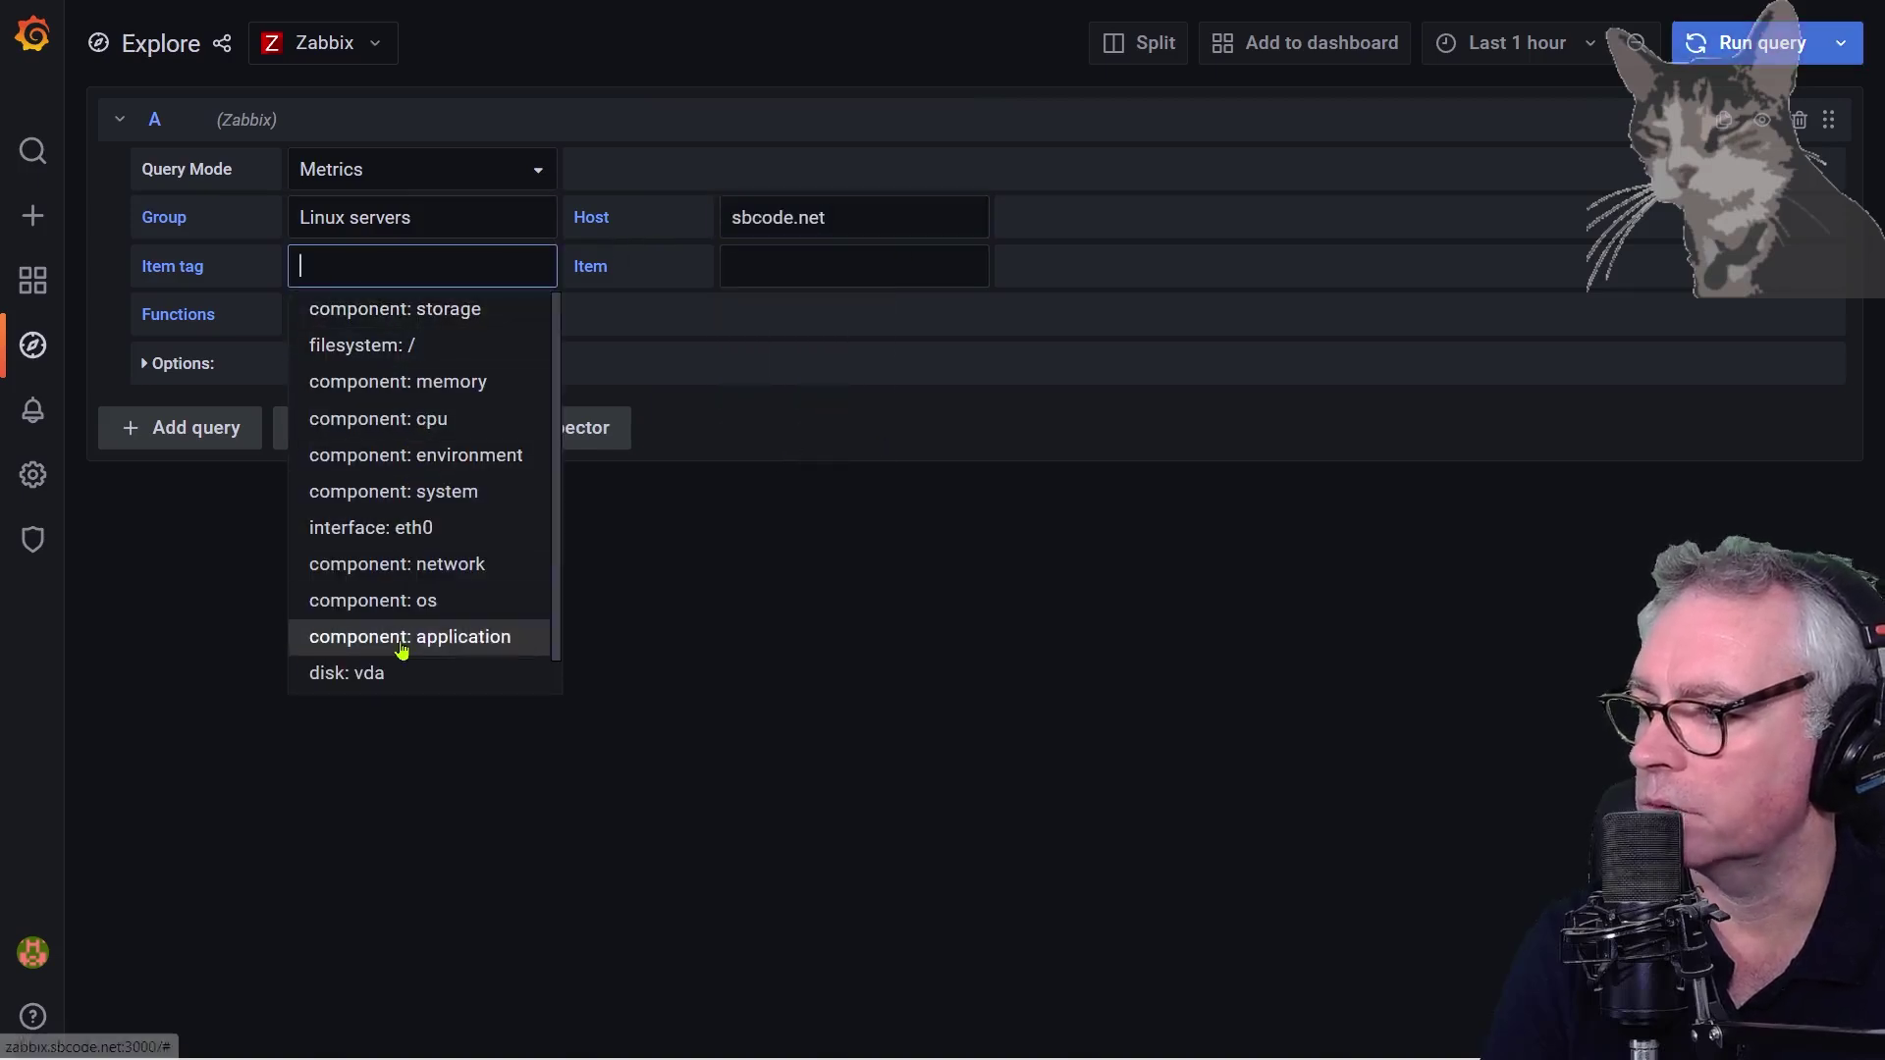
scroll(403, 639, down, 1)
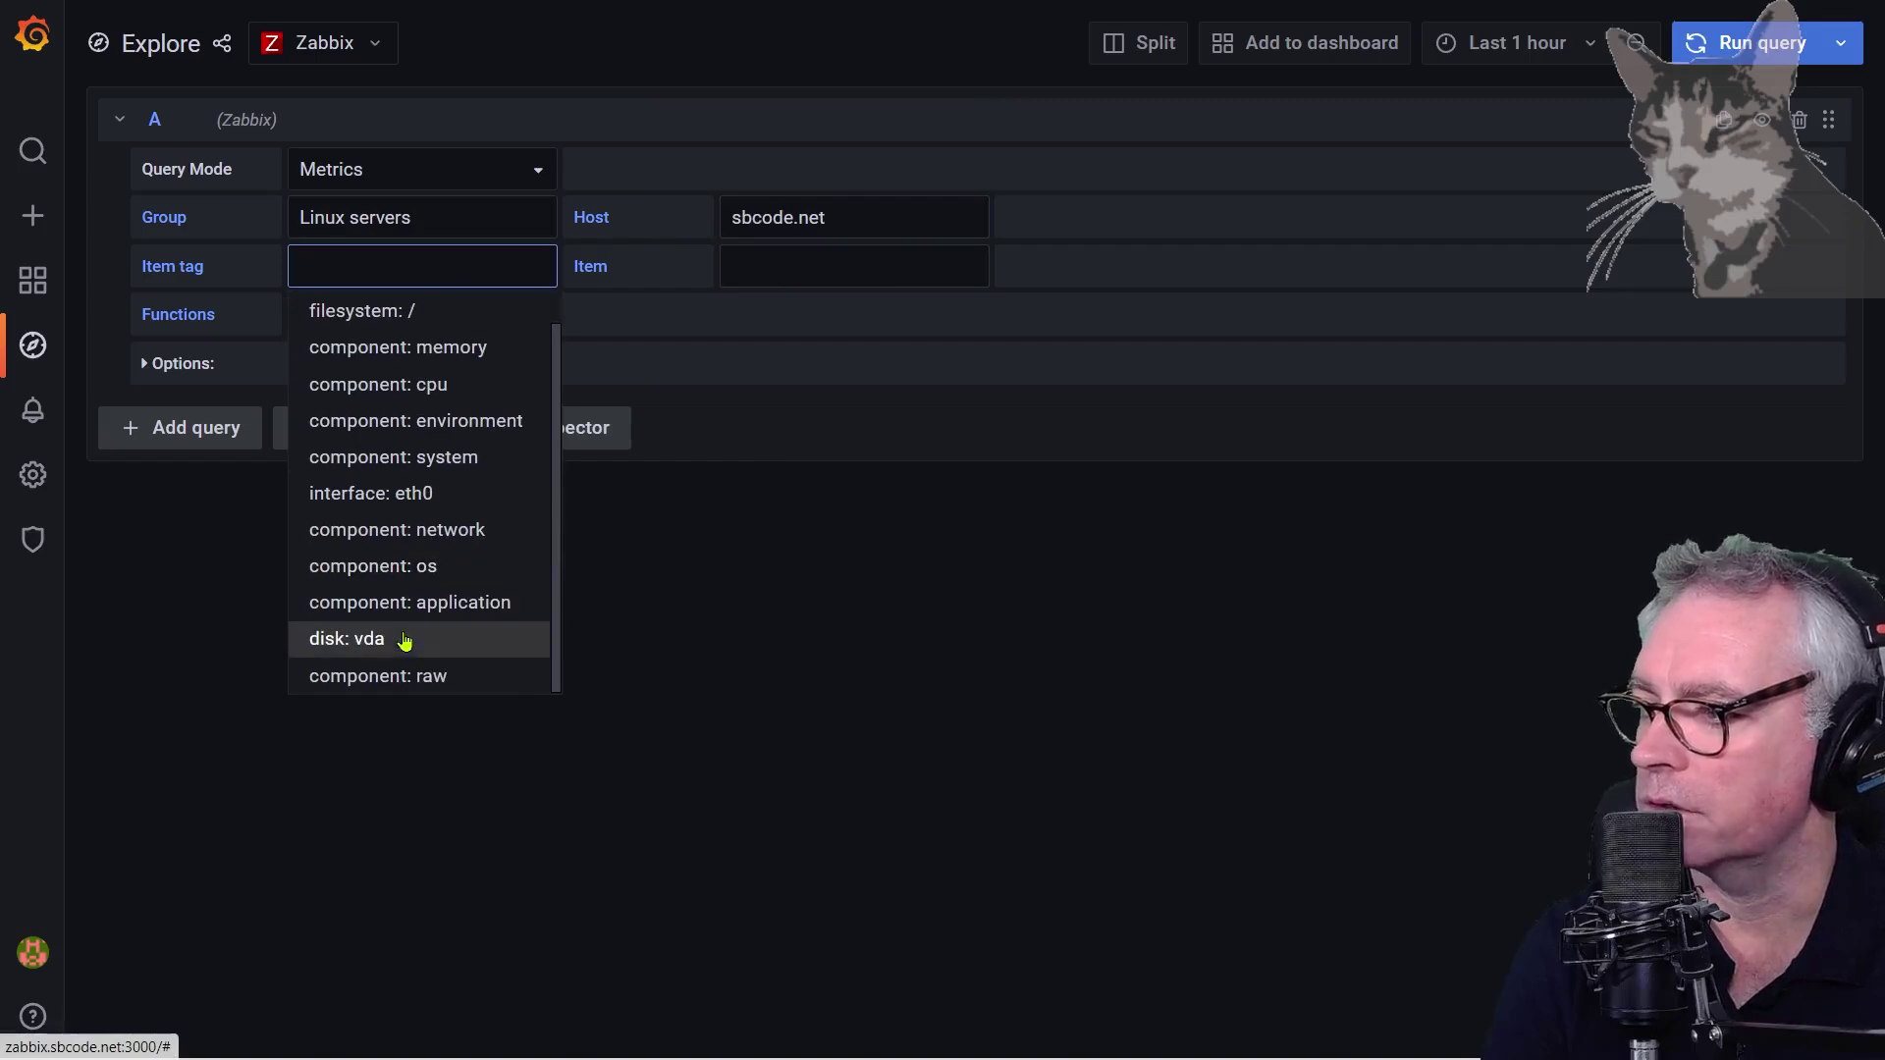
click(365, 392)
Graph the Load average (15m avg) item
click(864, 267)
scroll(829, 429, down, 1)
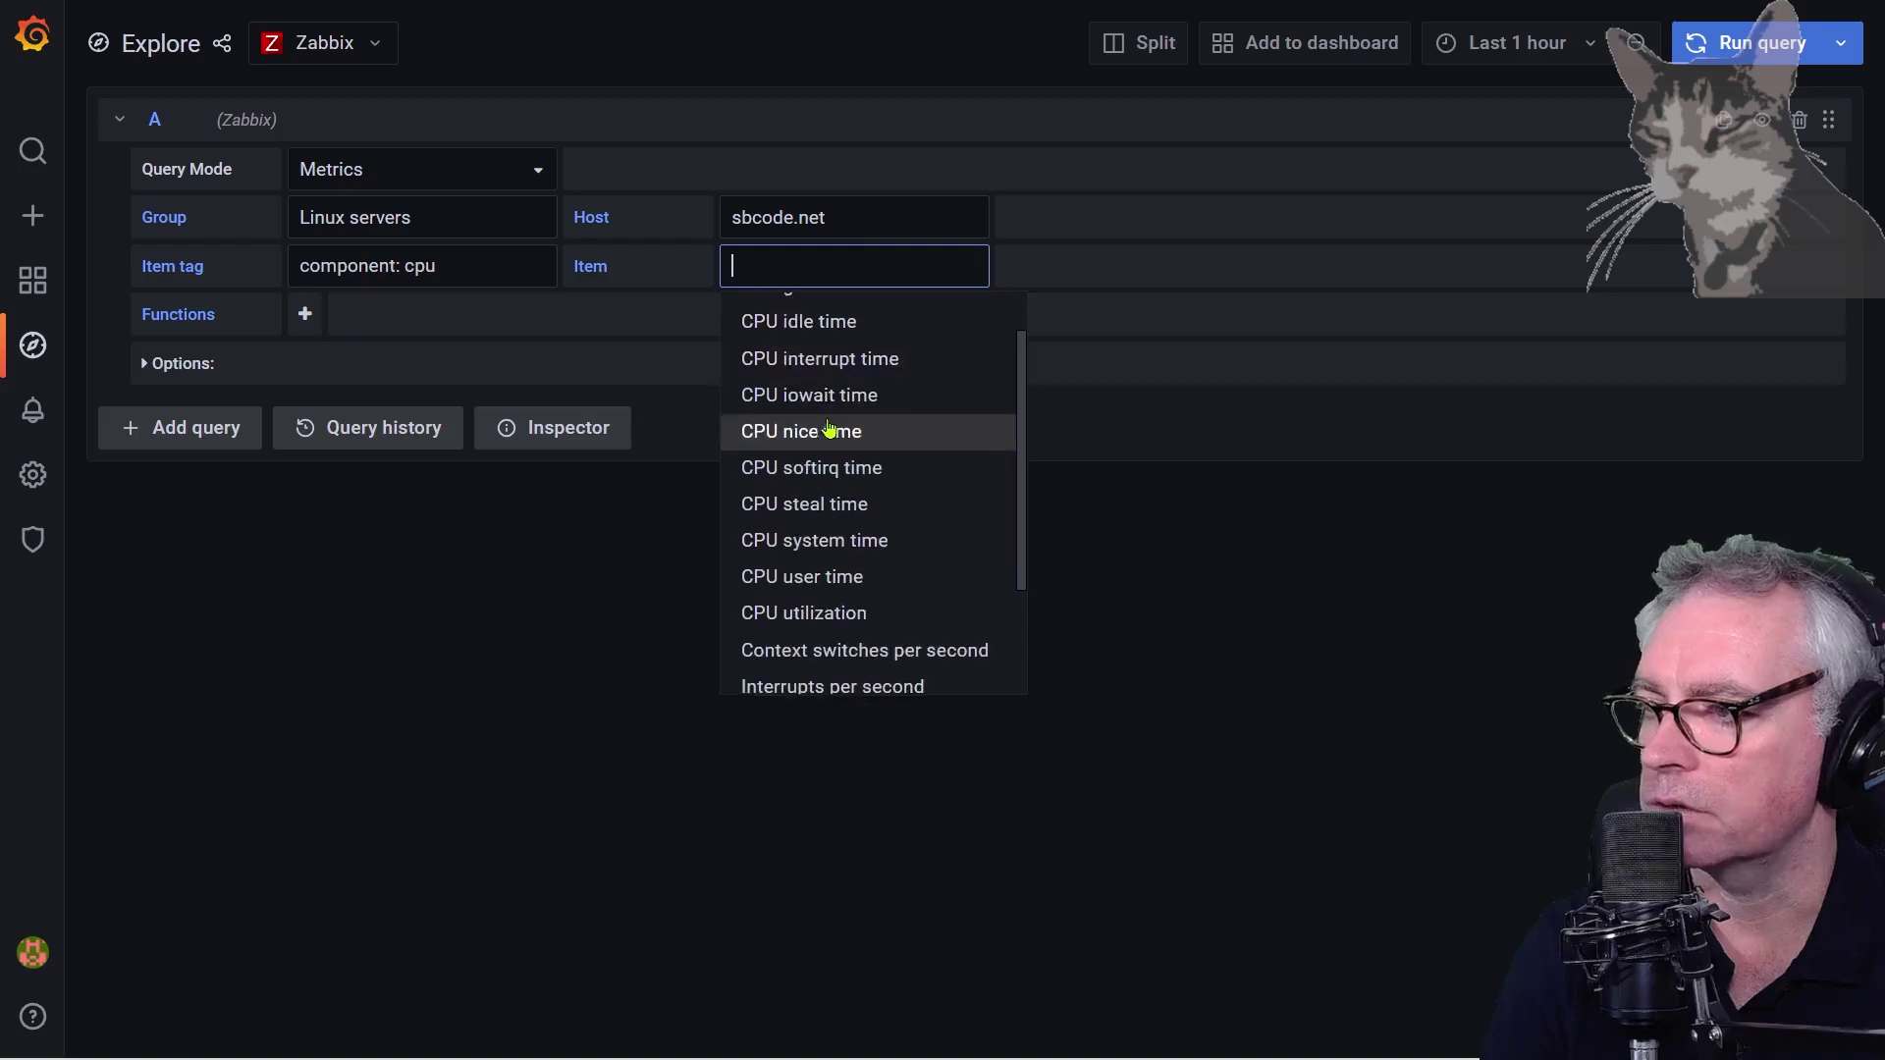
scroll(863, 559, down, 4)
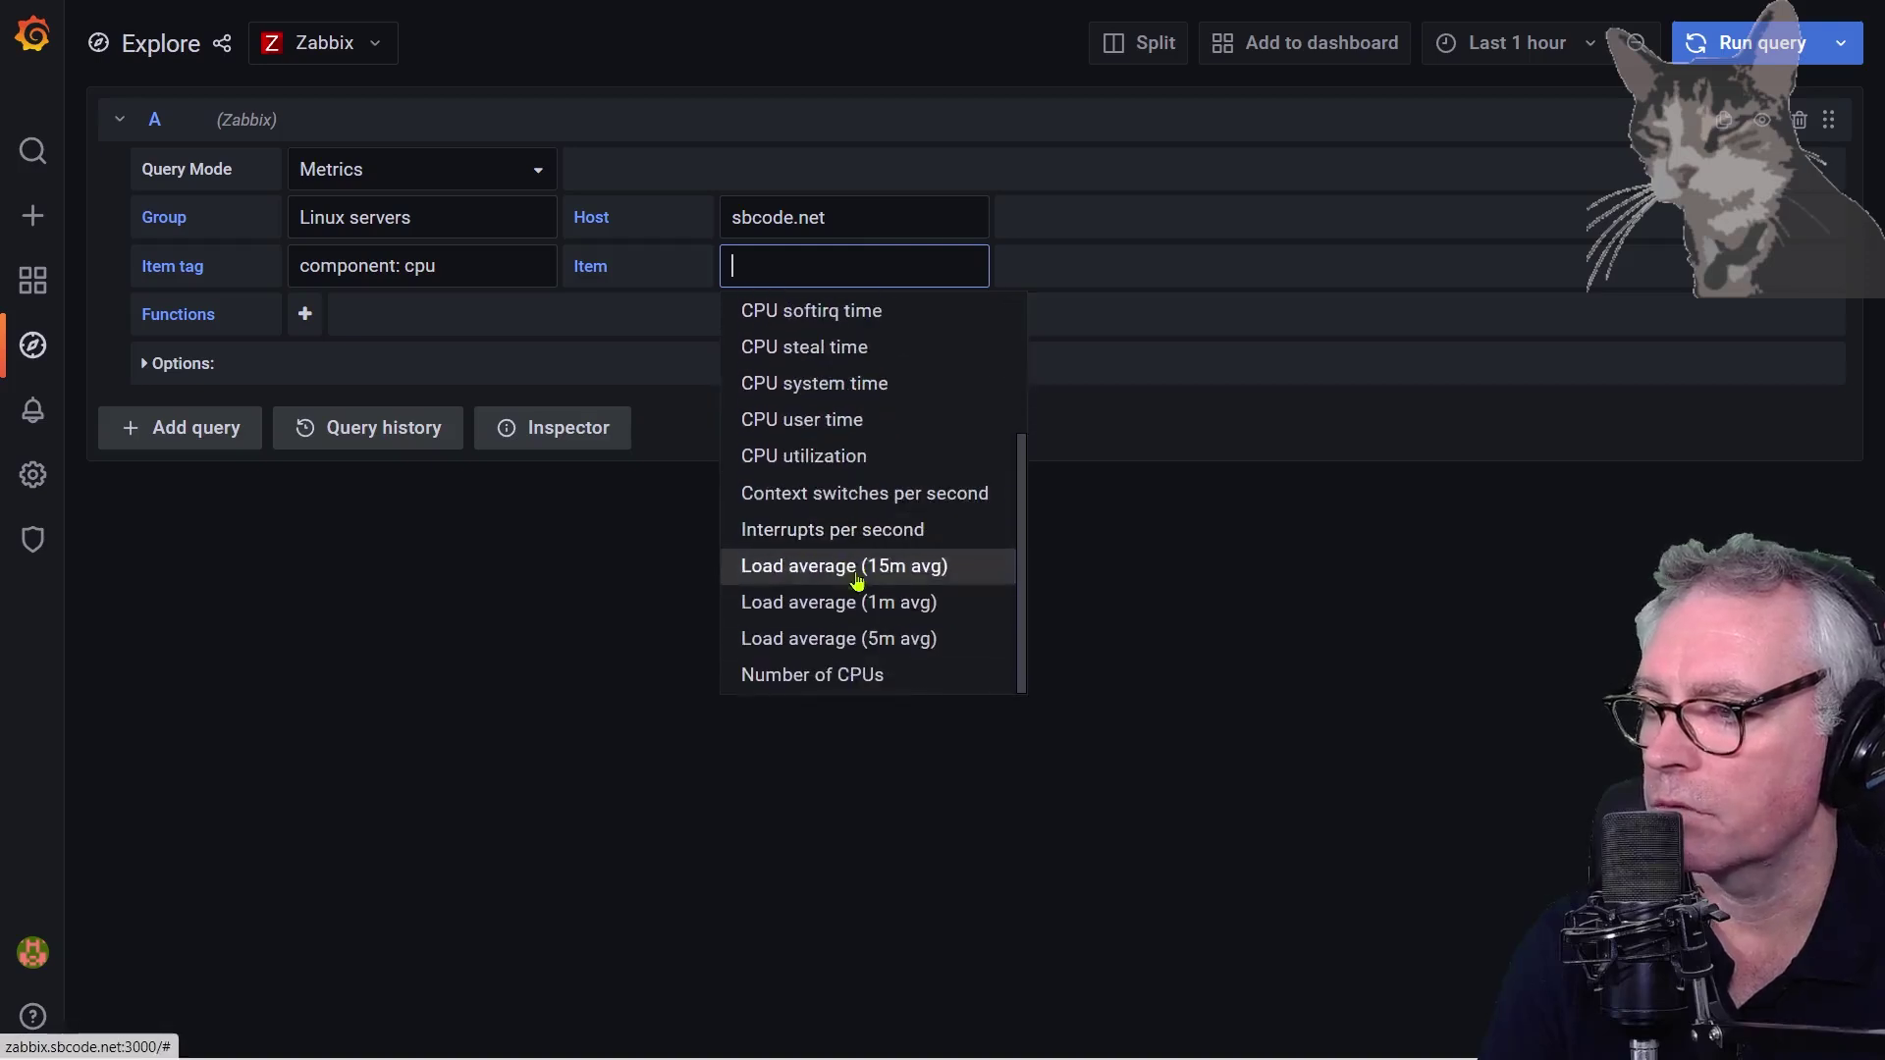
click(856, 581)
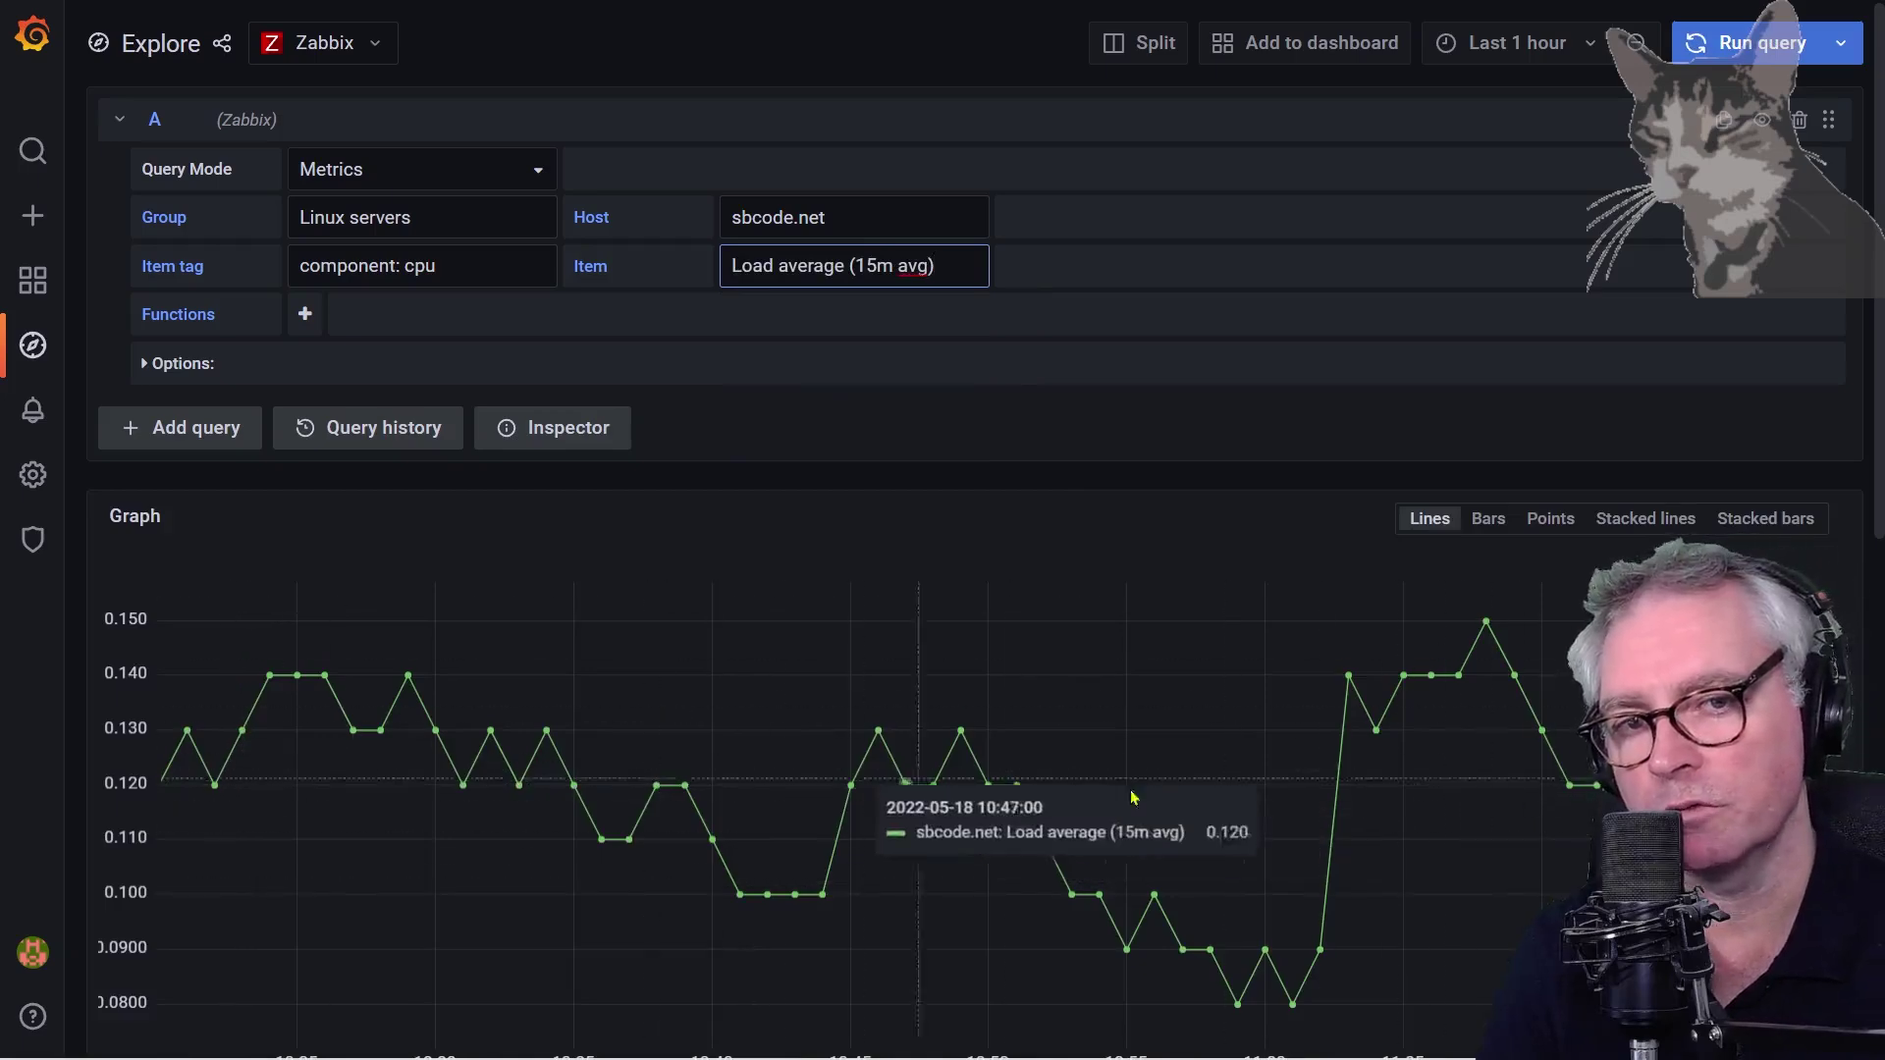
scroll(1276, 746, down, 6)
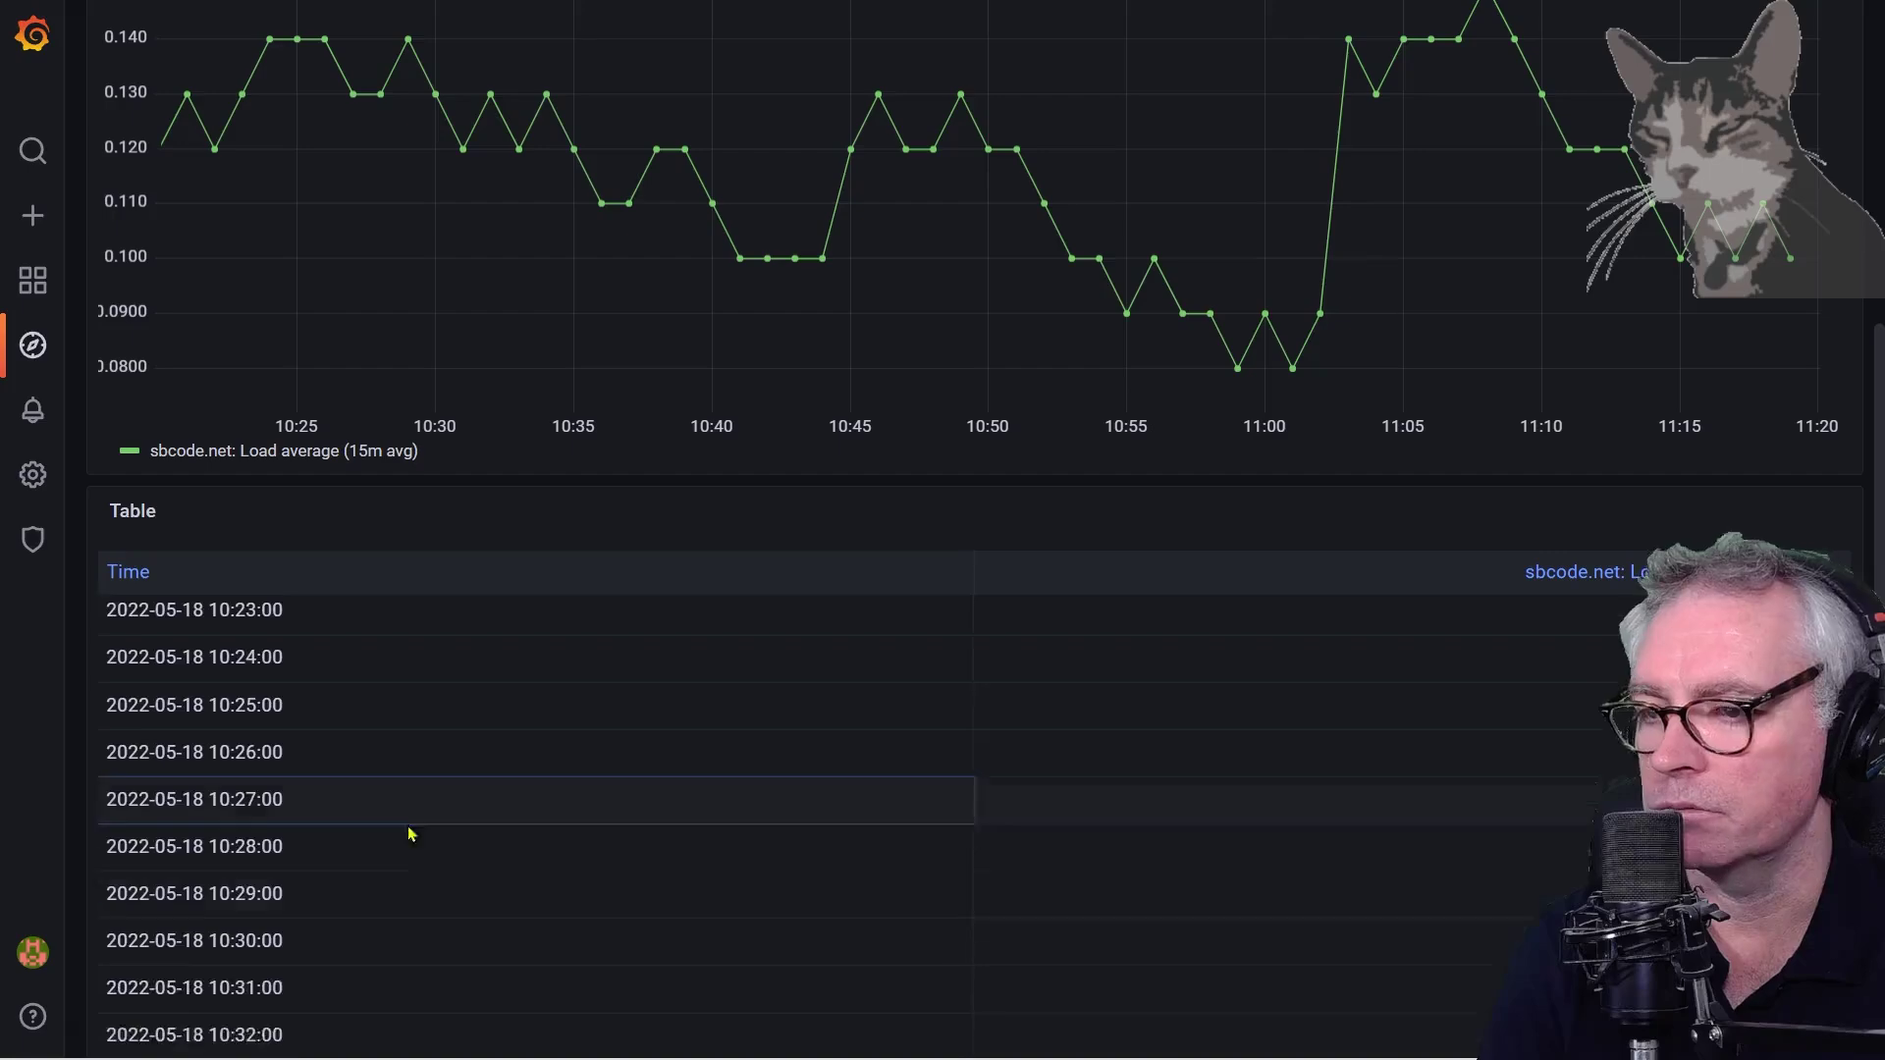
scroll(410, 833, down, 15)
scroll(360, 830, up, 6)
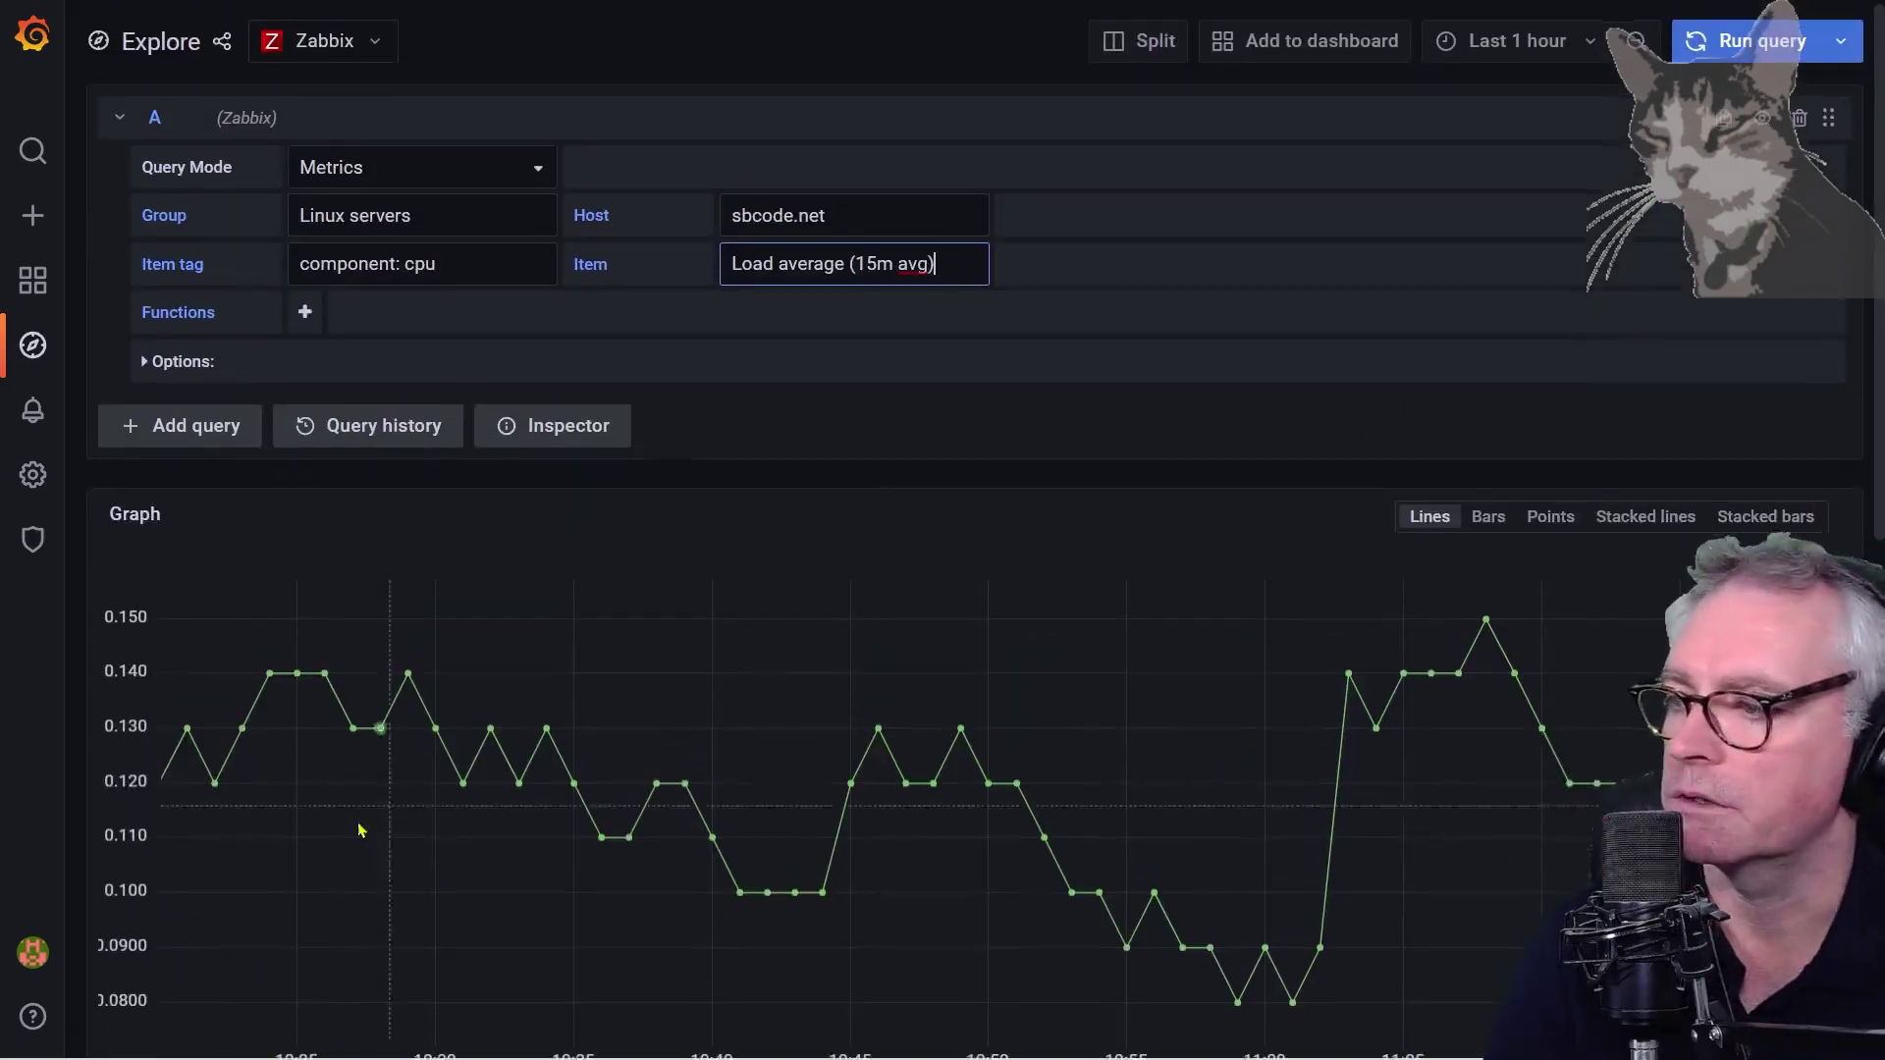
Try bars, points, stacked lines and stacked bars styles, ending on plain Lines
click(1492, 518)
click(1566, 518)
click(1645, 518)
click(1765, 518)
click(1429, 518)
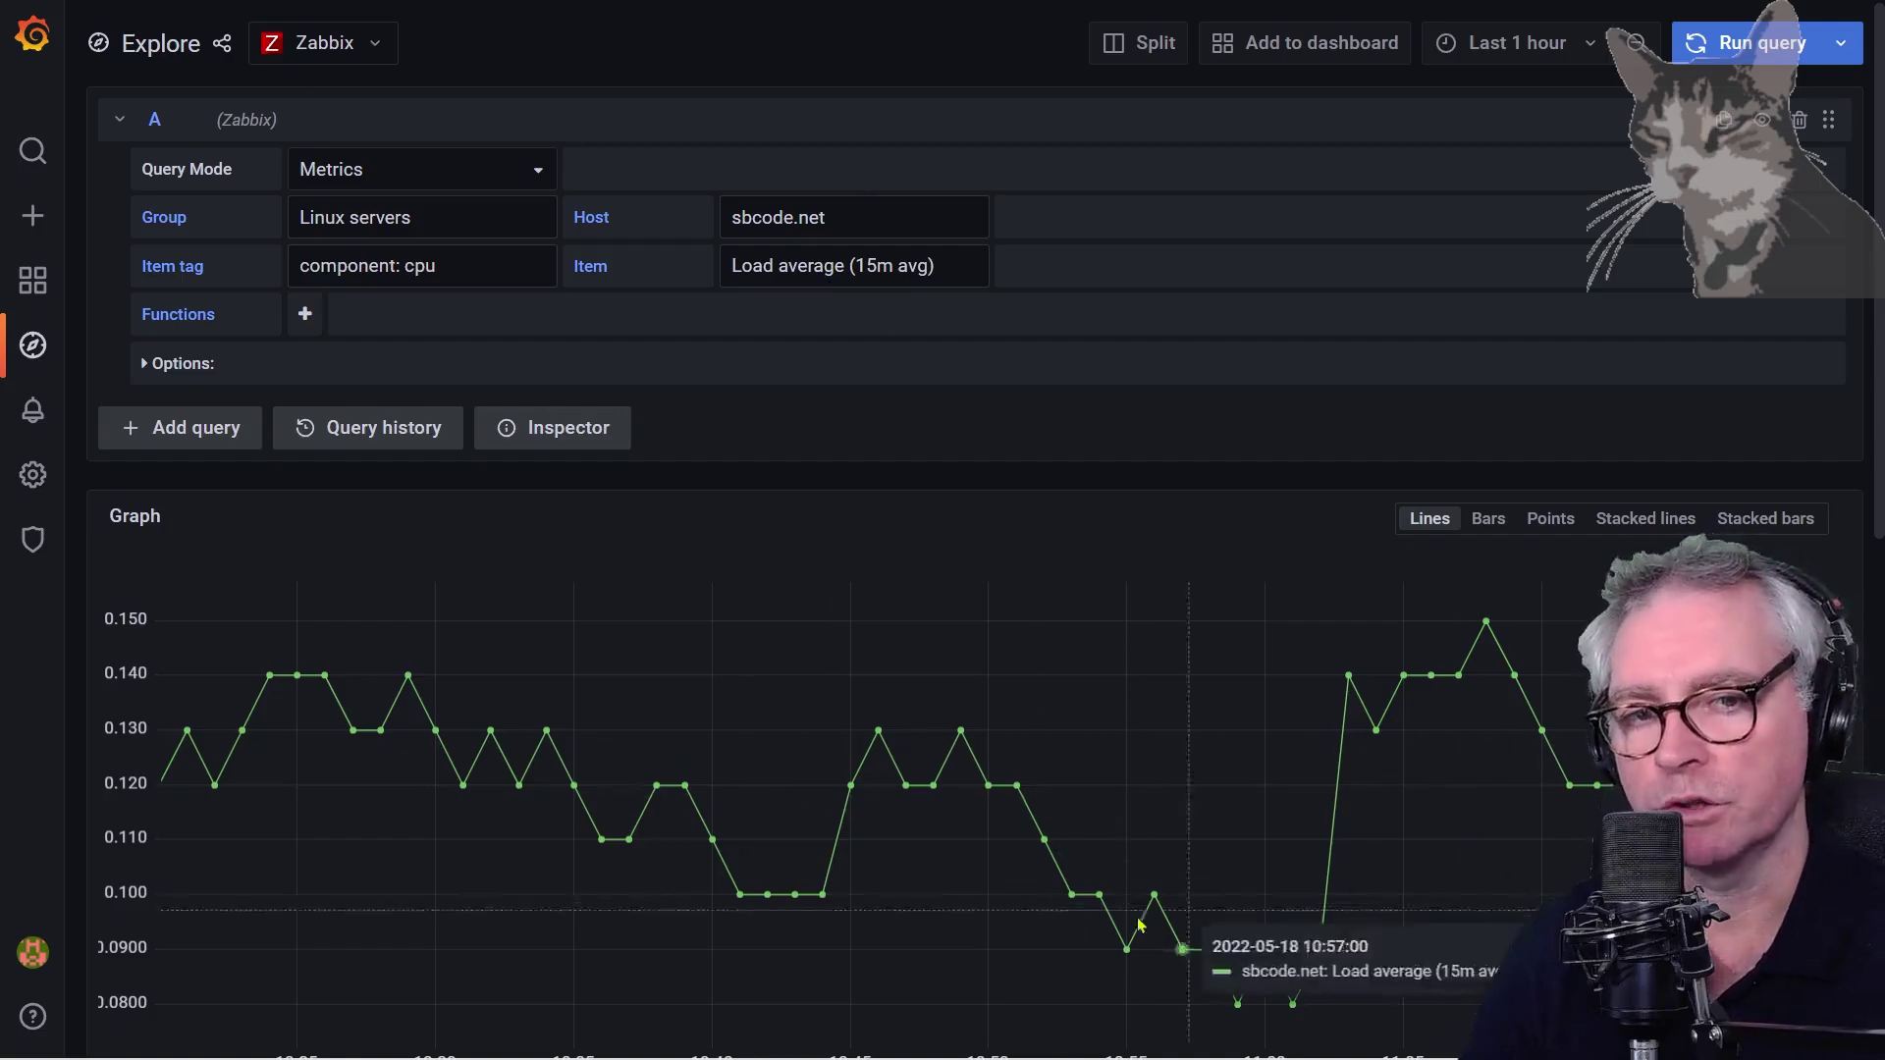
scroll(1021, 786, down, 2)
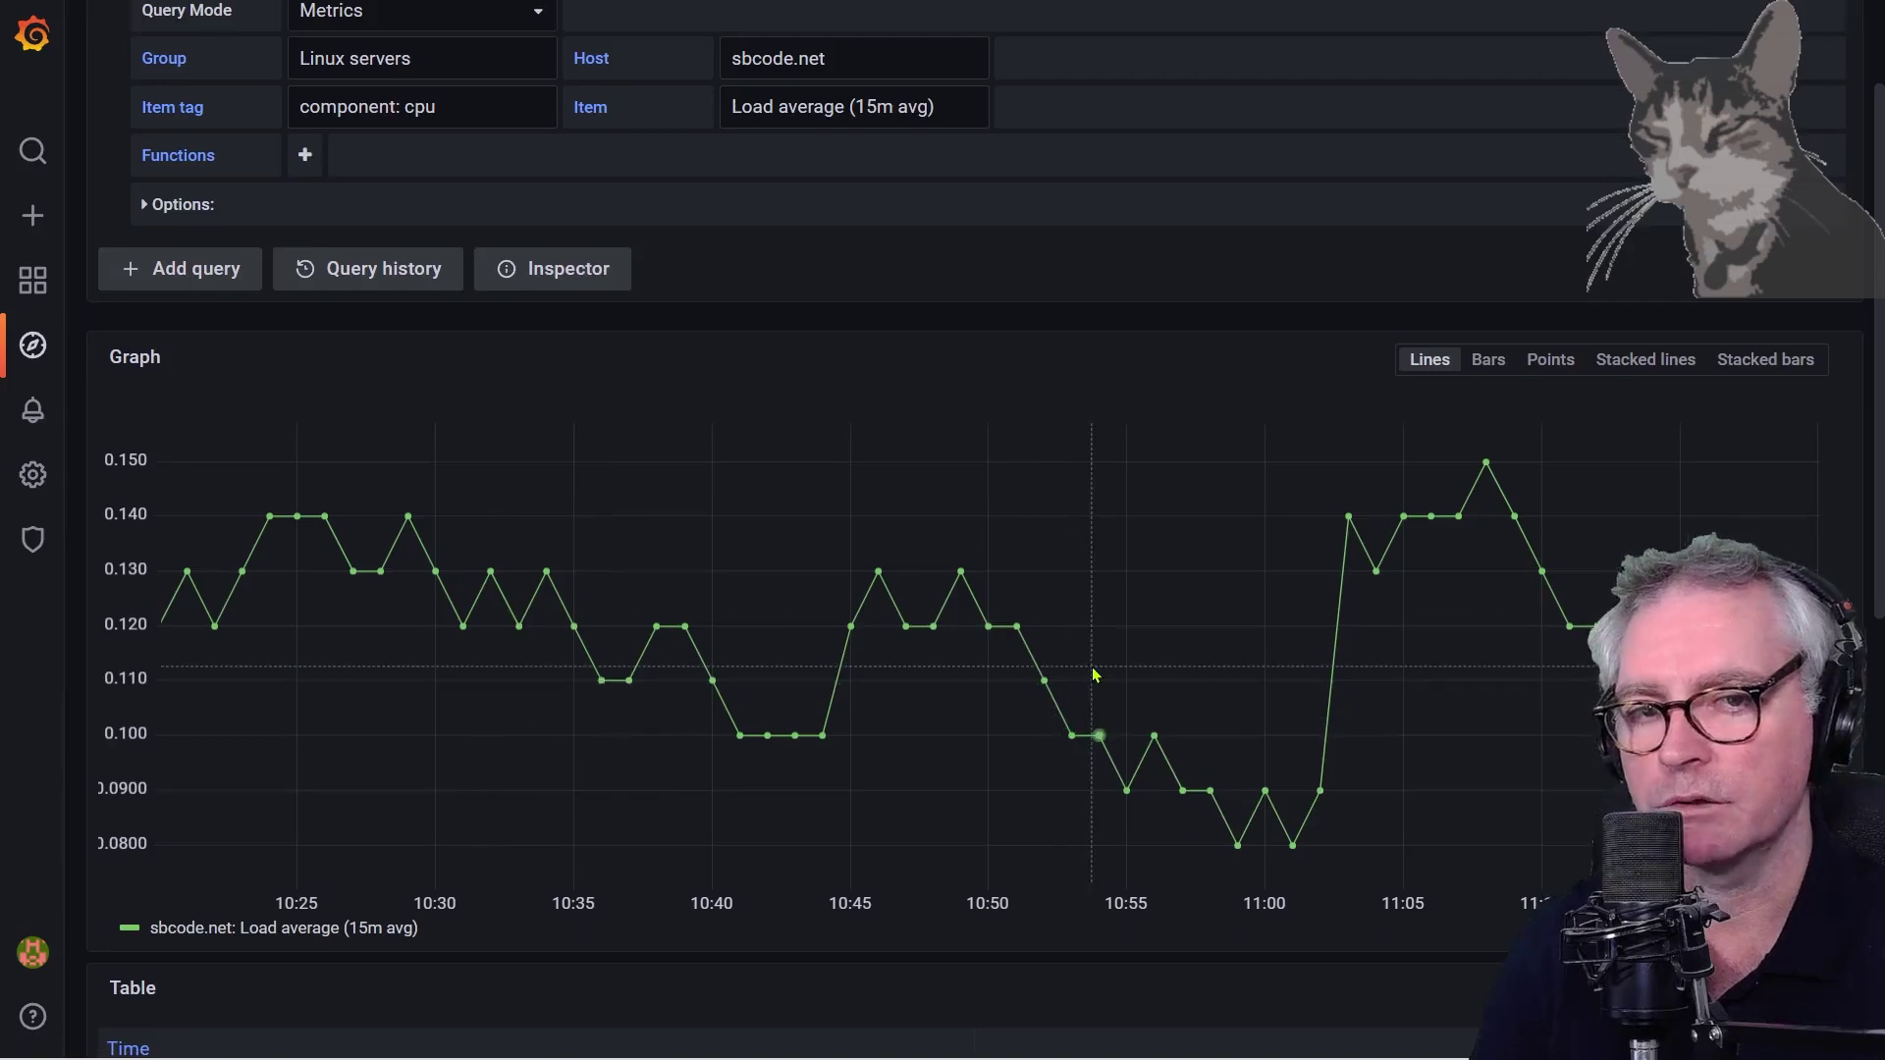
scroll(1096, 675, up, 2)
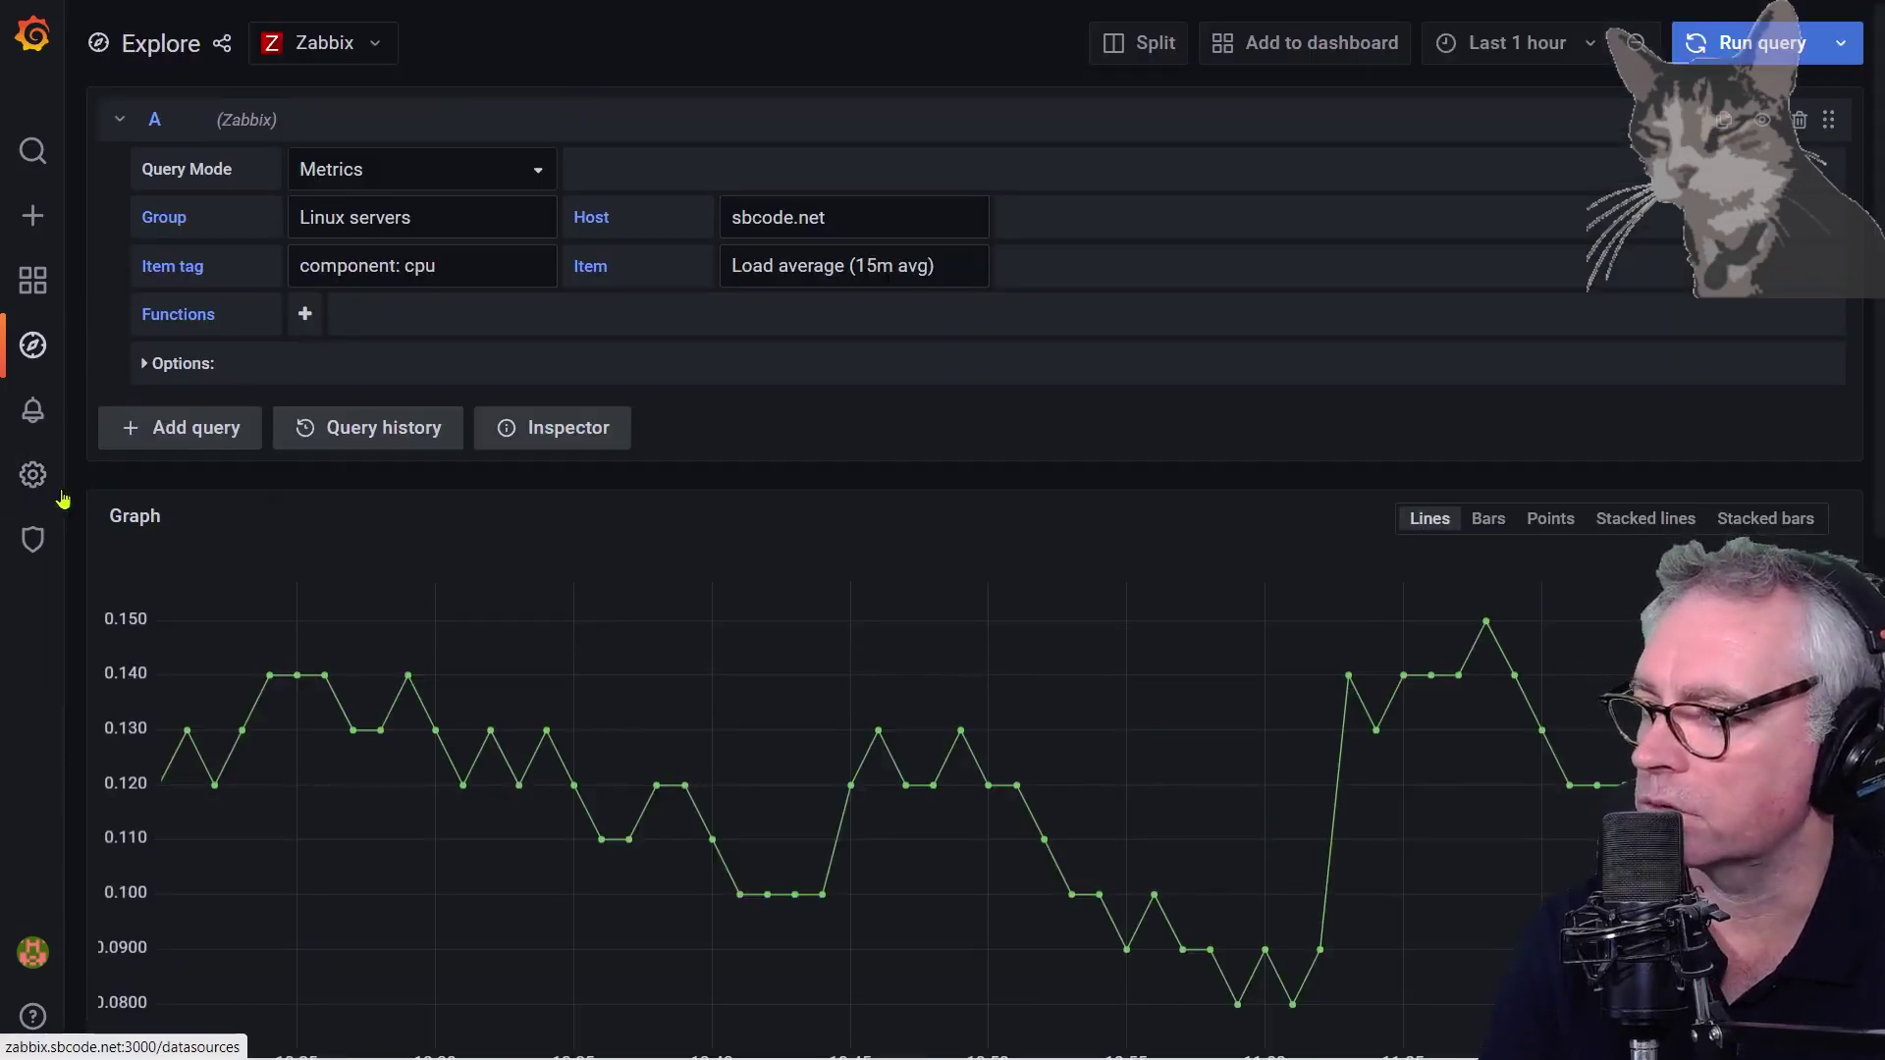
Open the Zabbix data source and check its URL ends with /api_jsonrpc.php
mouse_move(33, 475)
click(137, 517)
click(368, 387)
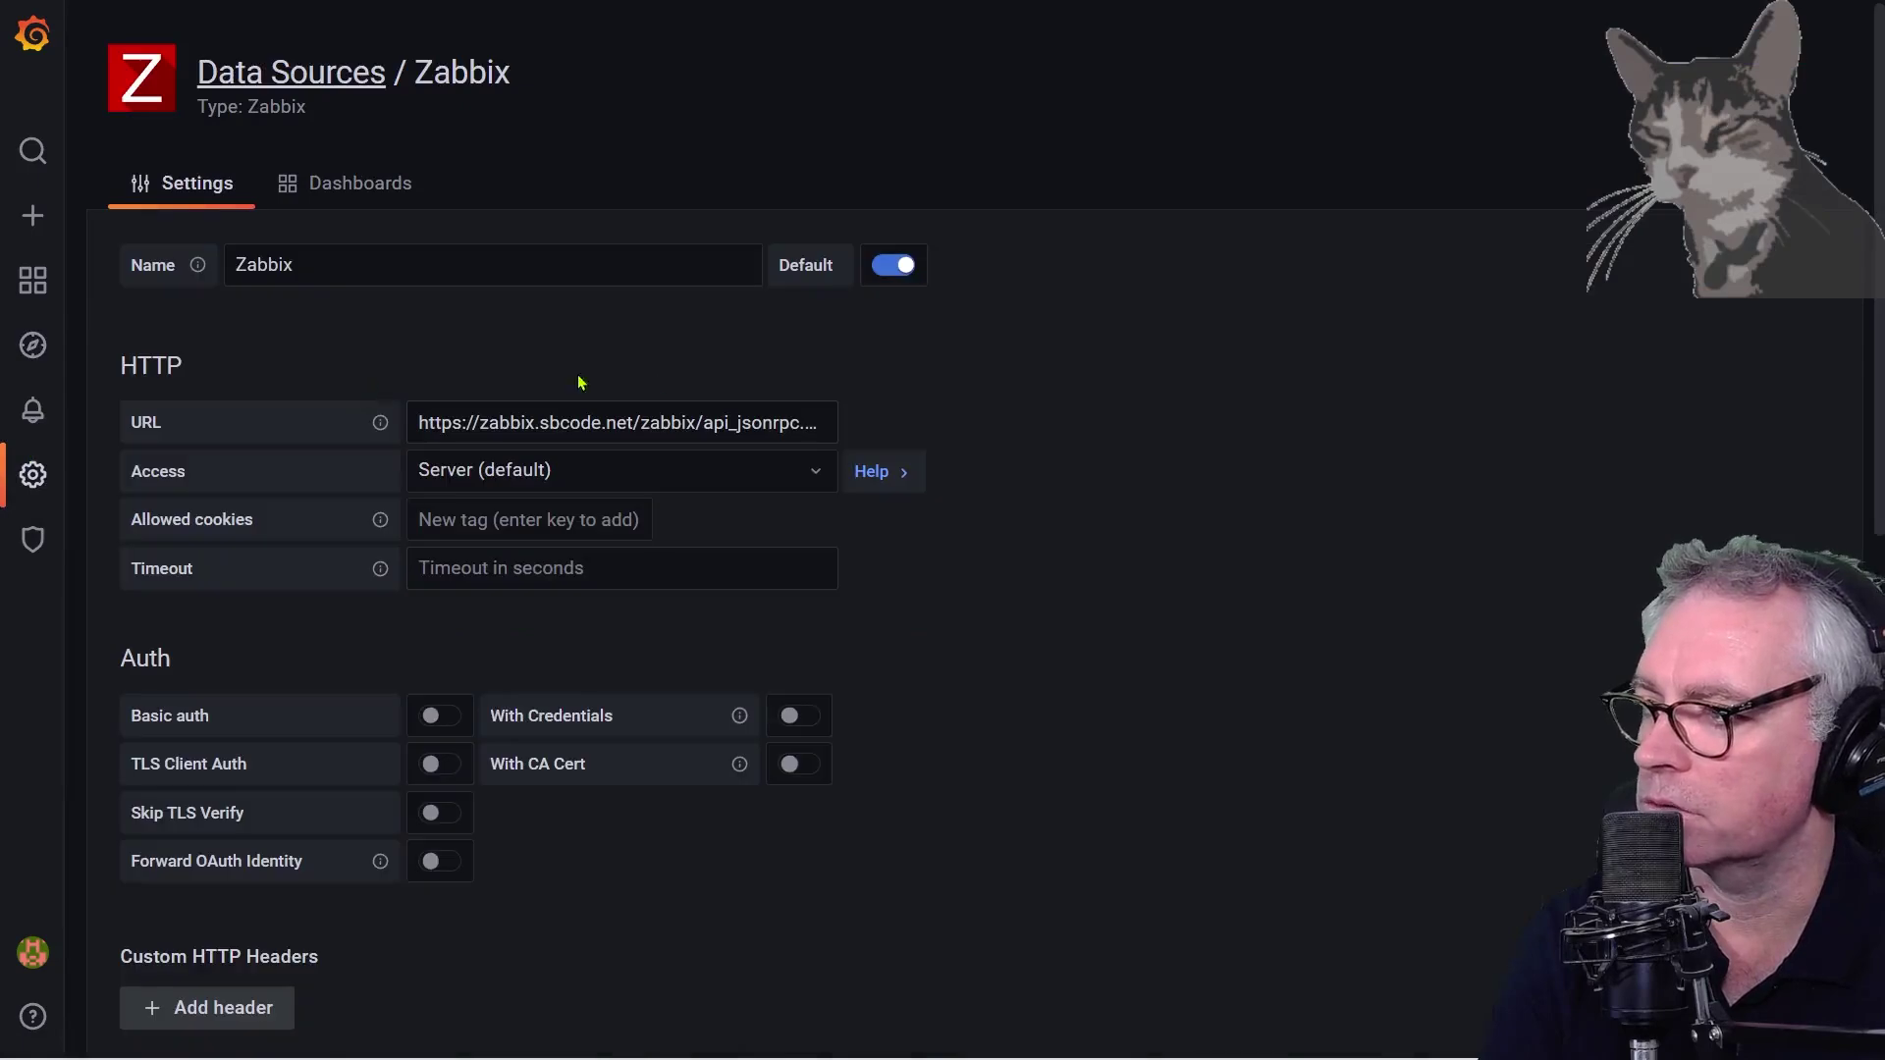
click(698, 424)
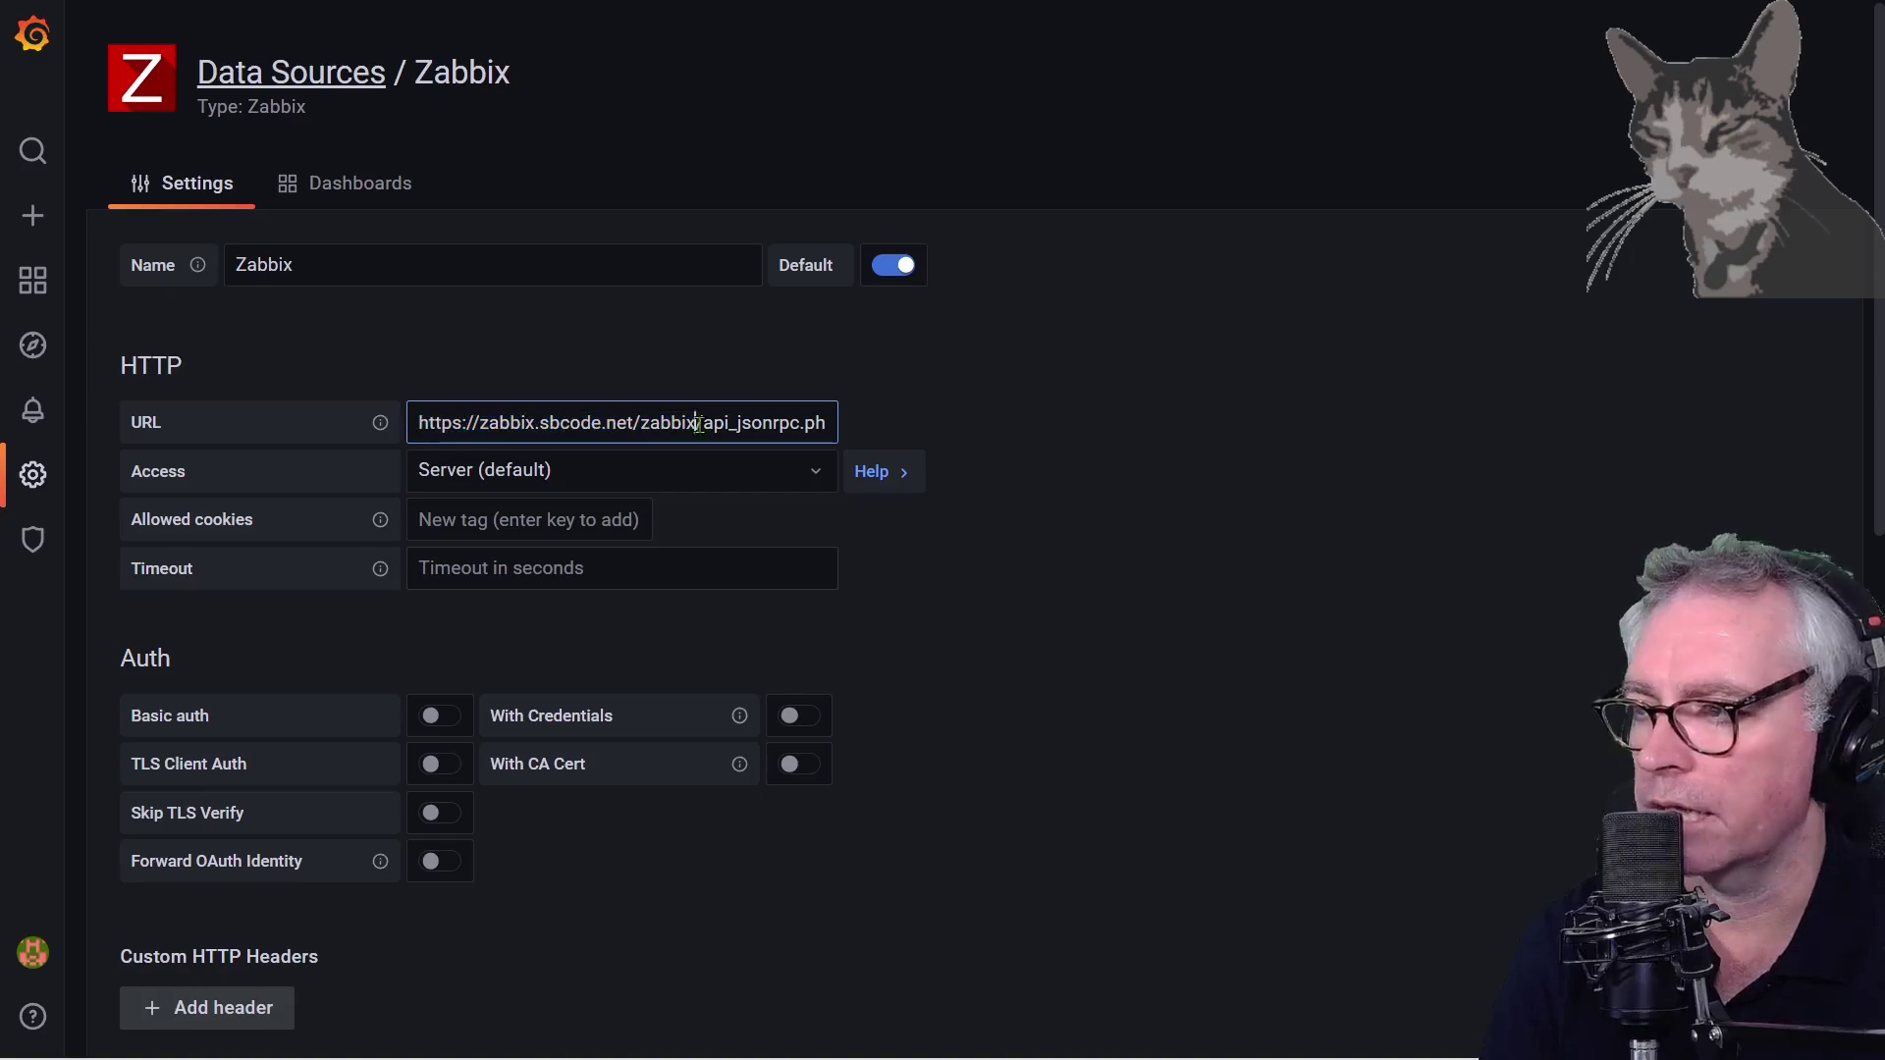
drag(698, 424, 826, 422)
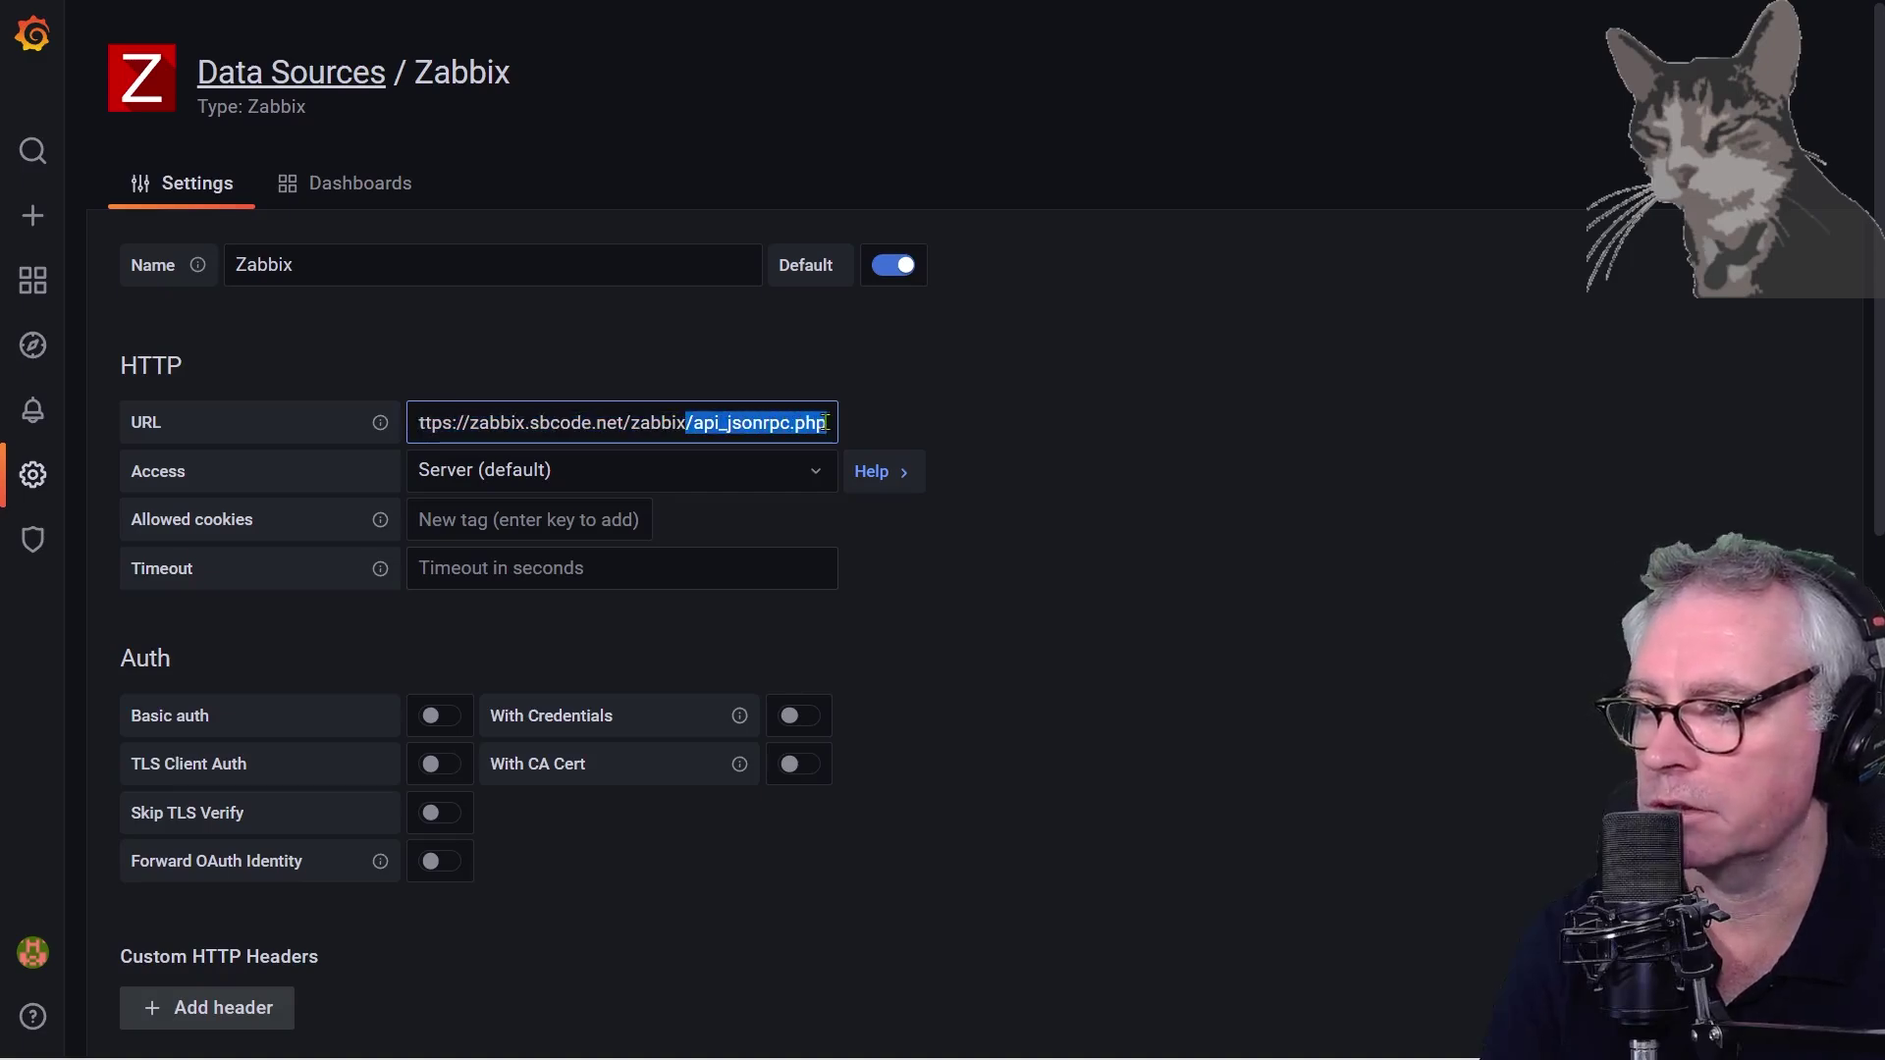
Save and test the data source, confirming Zabbix API version 6.0.0
scroll(1217, 412, down, 8)
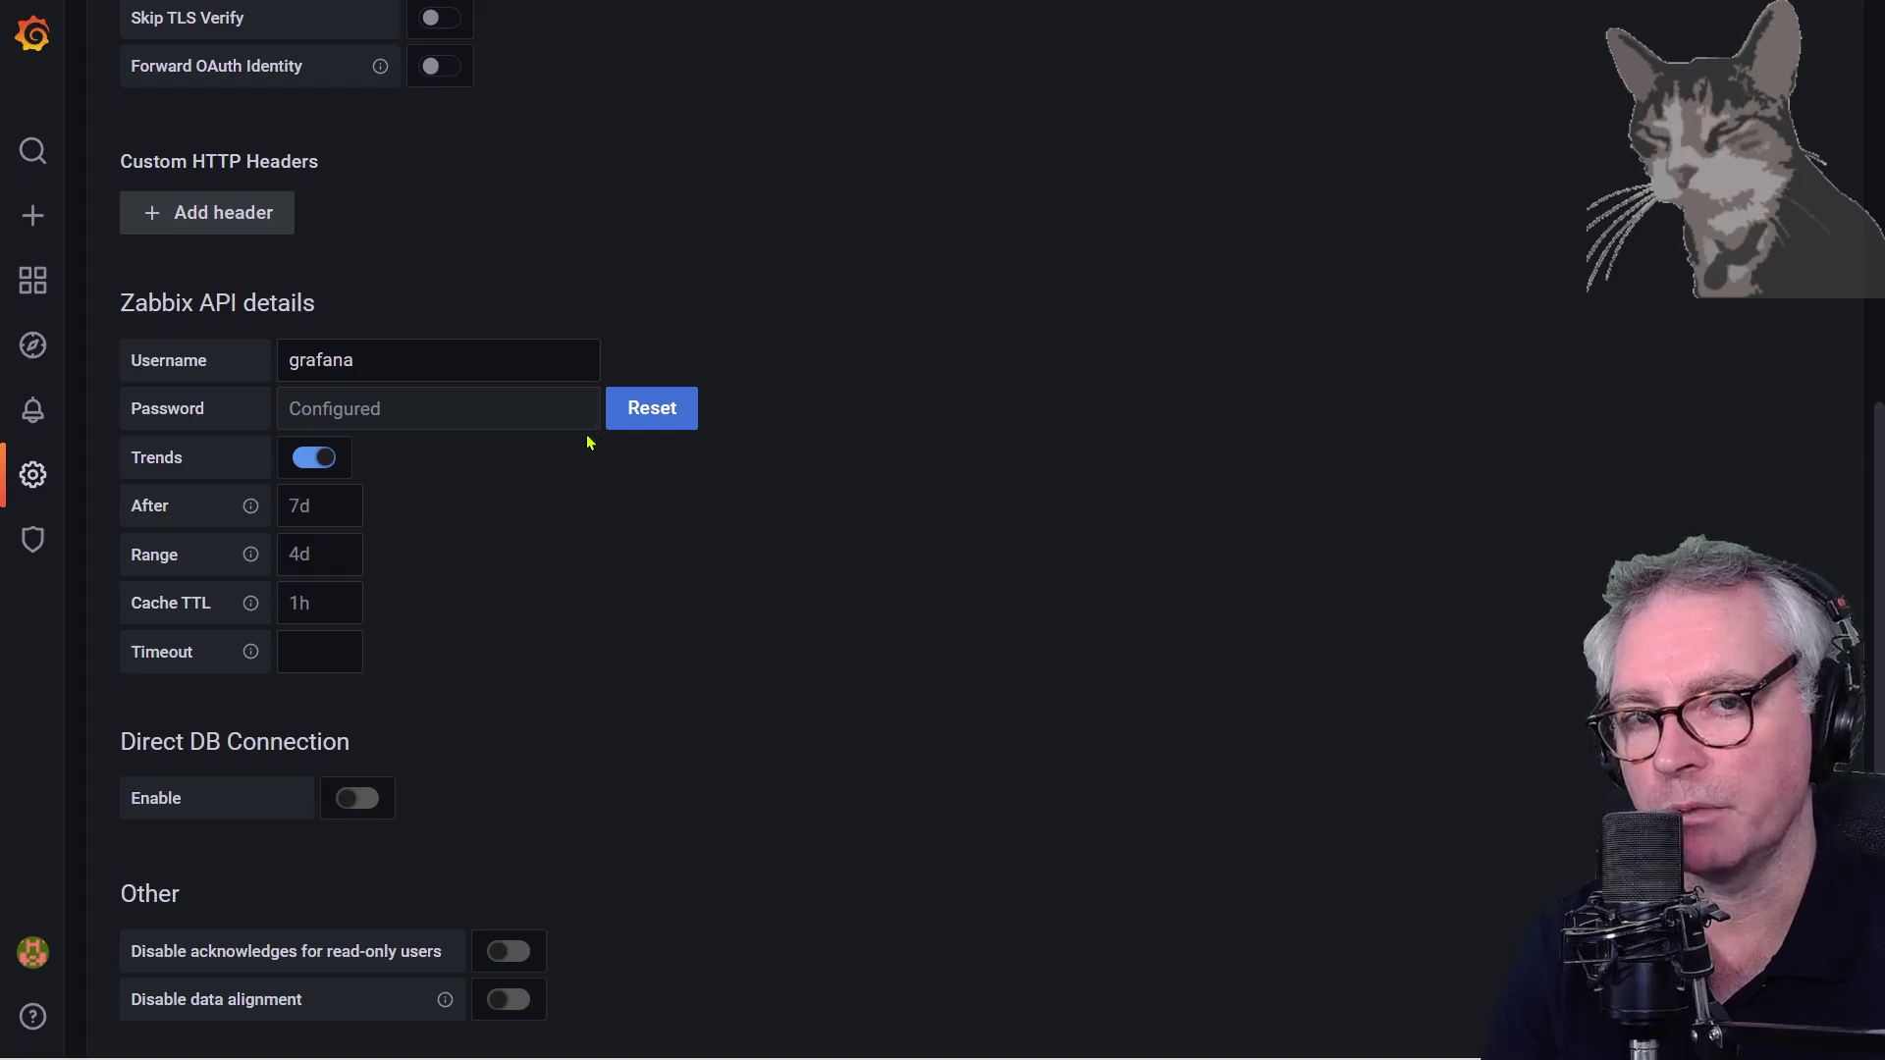
scroll(449, 482, down, 3)
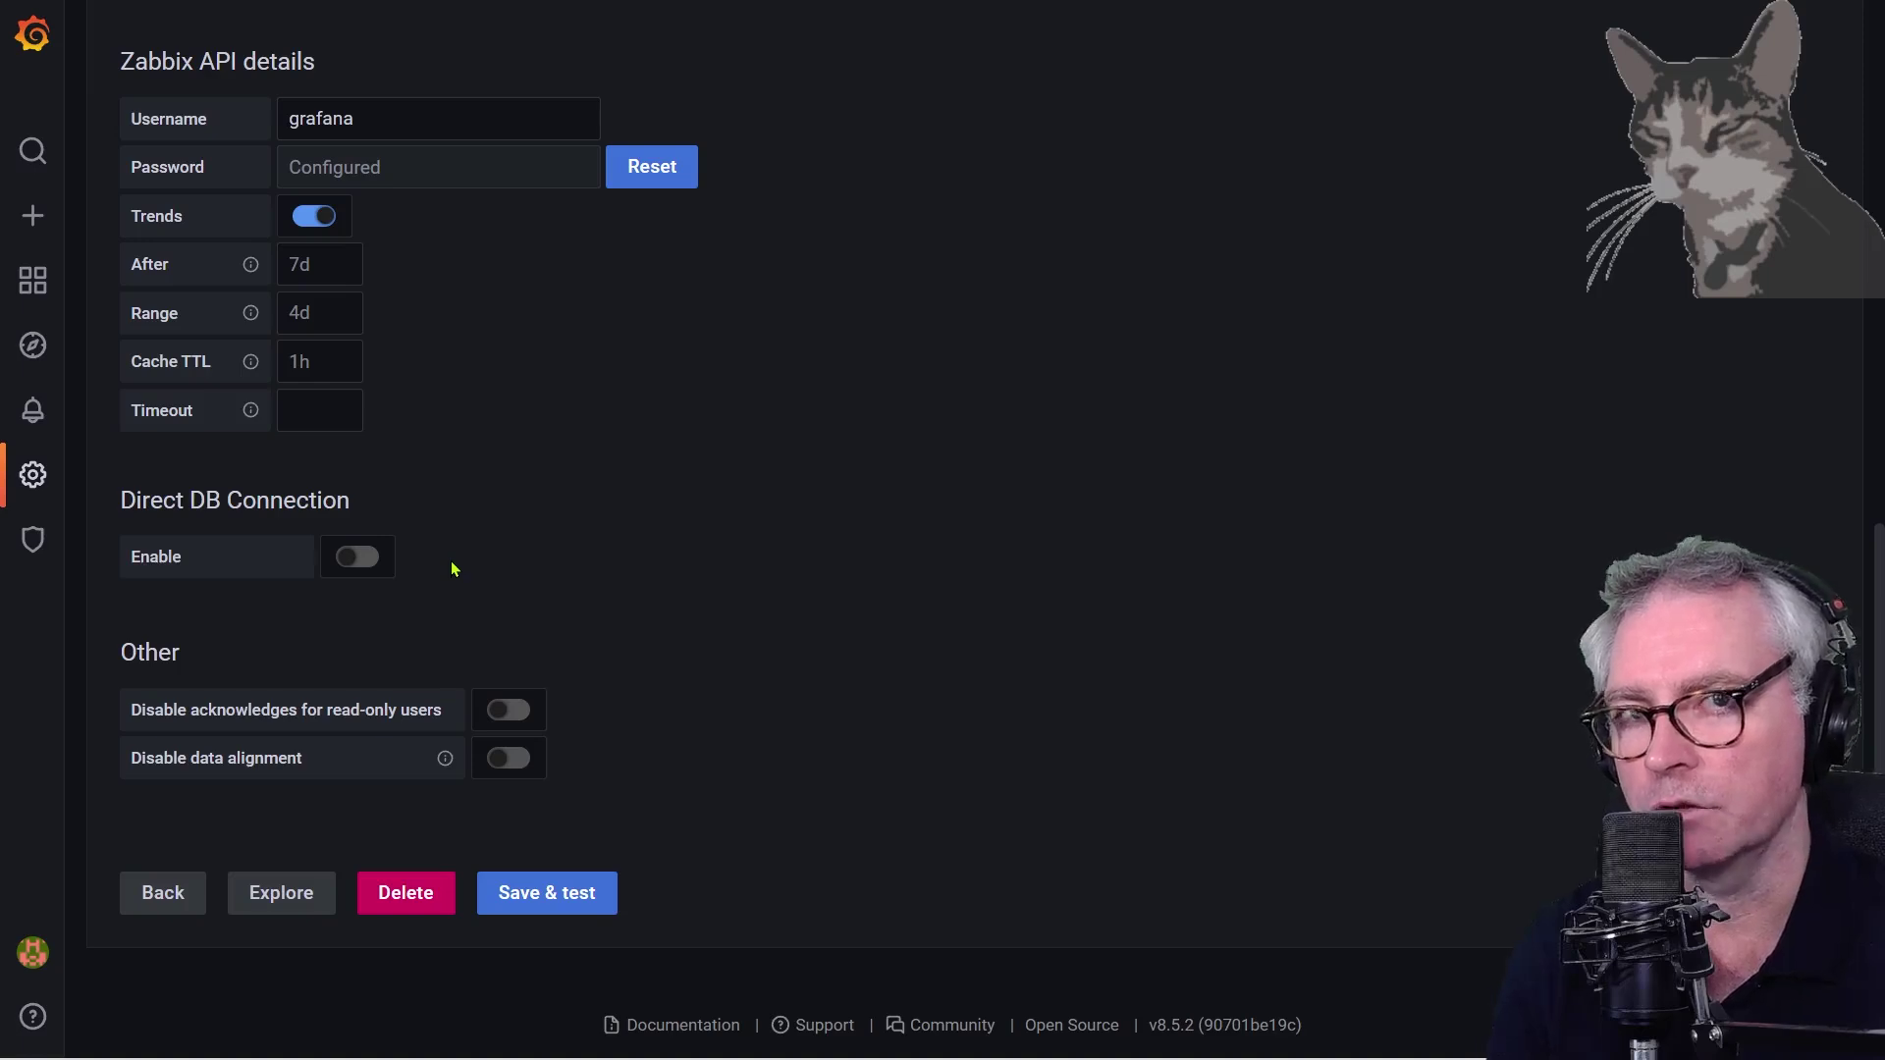
click(515, 892)
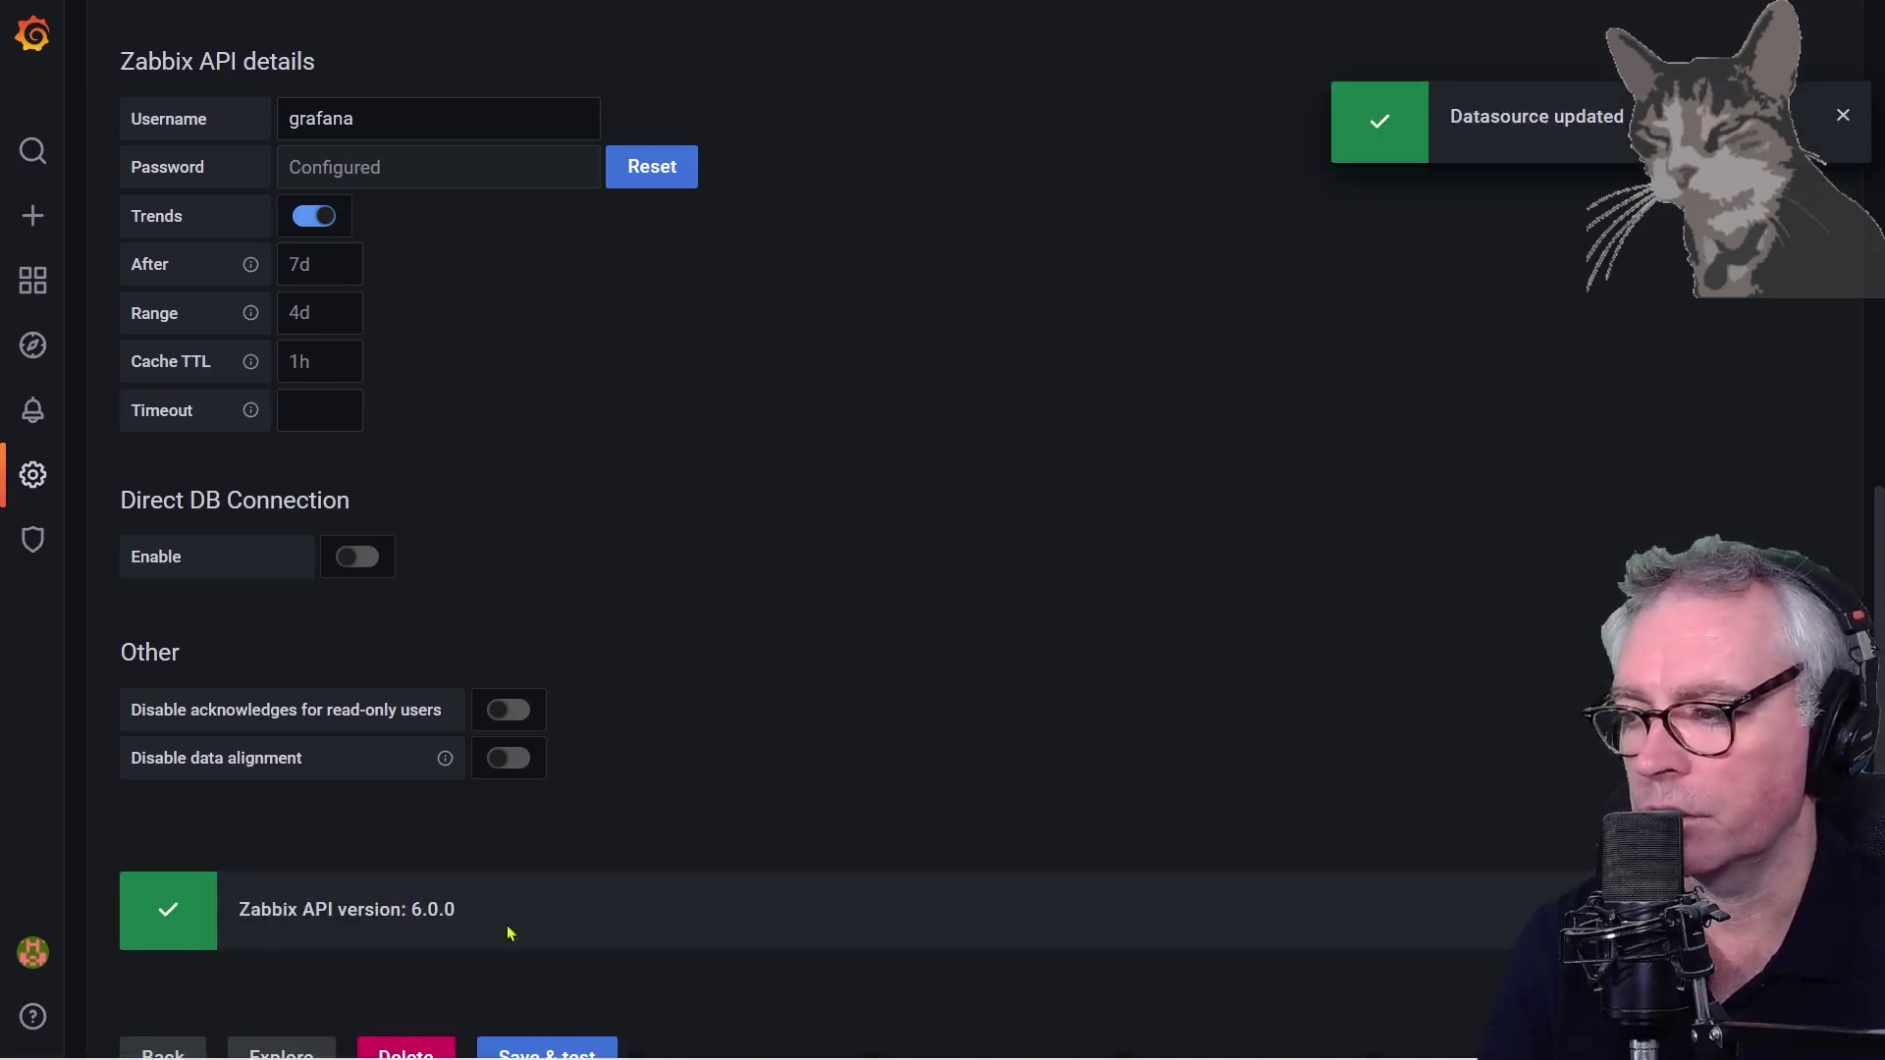
Show the No access to the frontend group's permissions and mark its All groups Read row
key(ctrl+Tab)
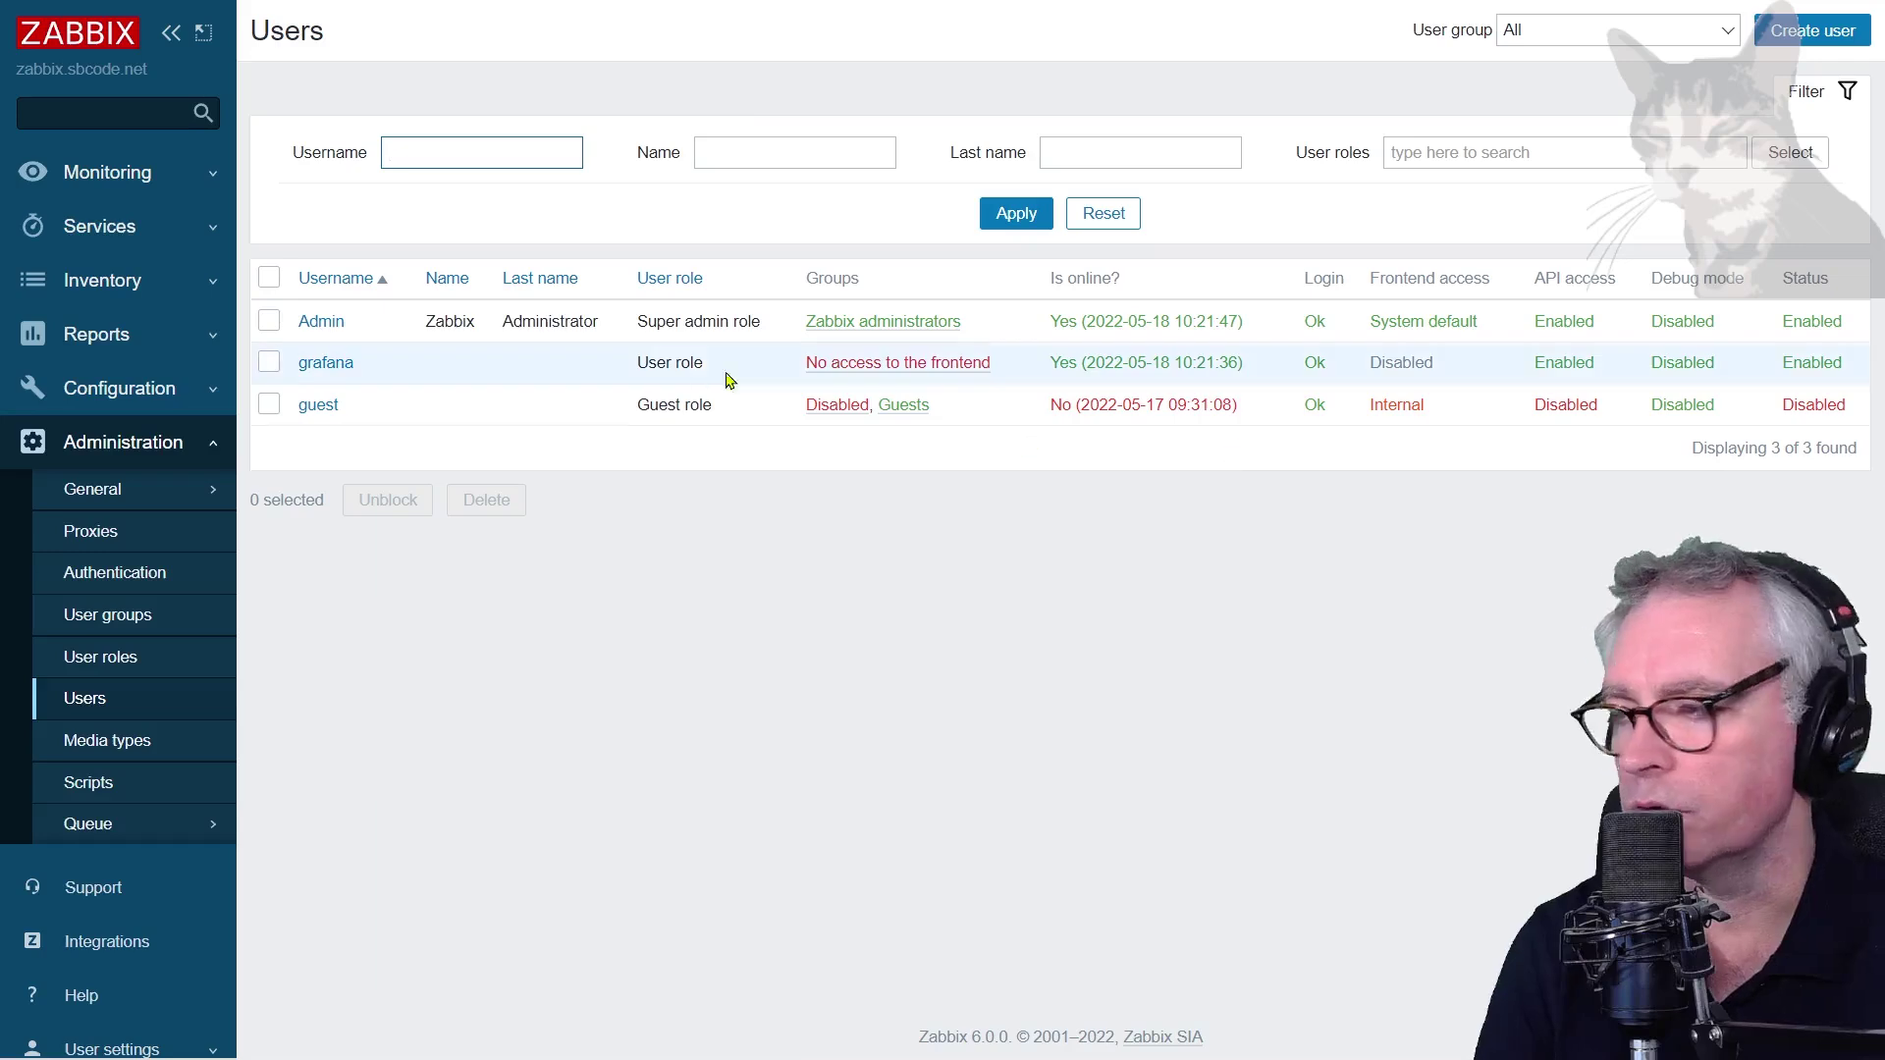
click(904, 363)
click(424, 99)
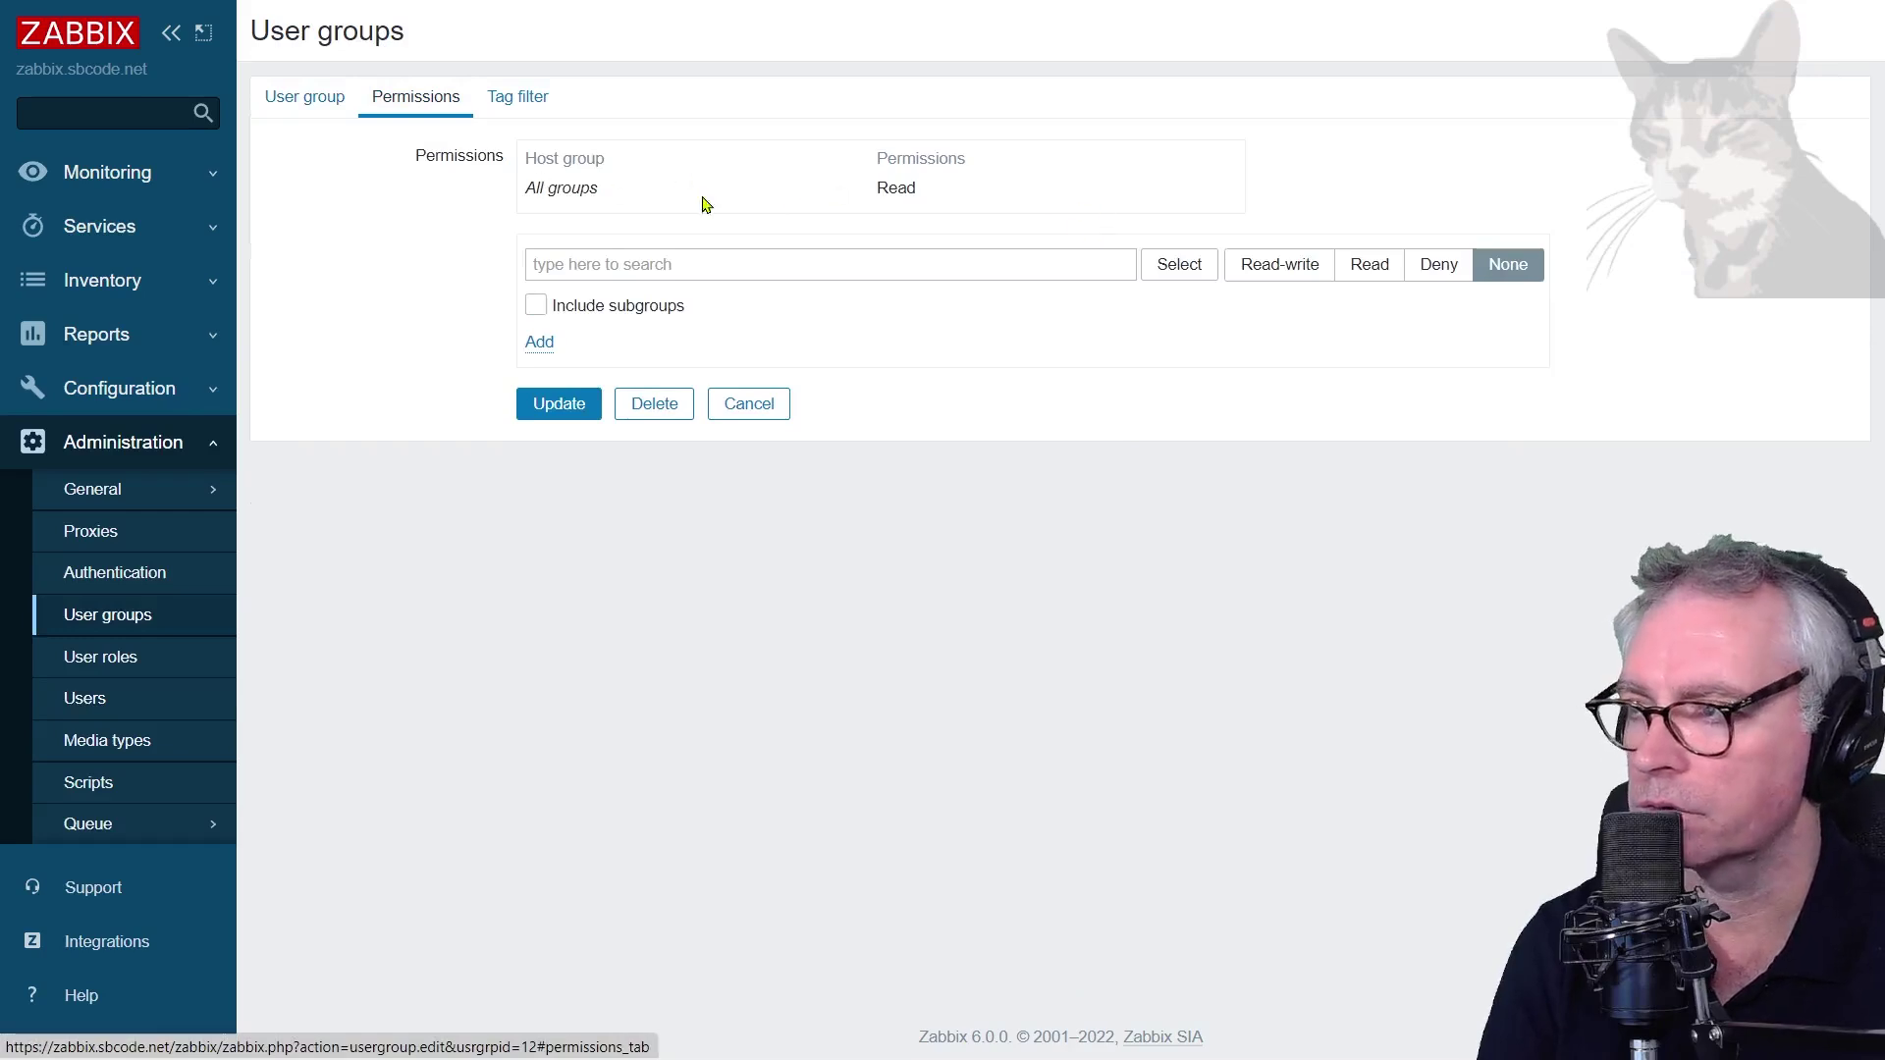
drag(1038, 203, 521, 206)
click(1042, 673)
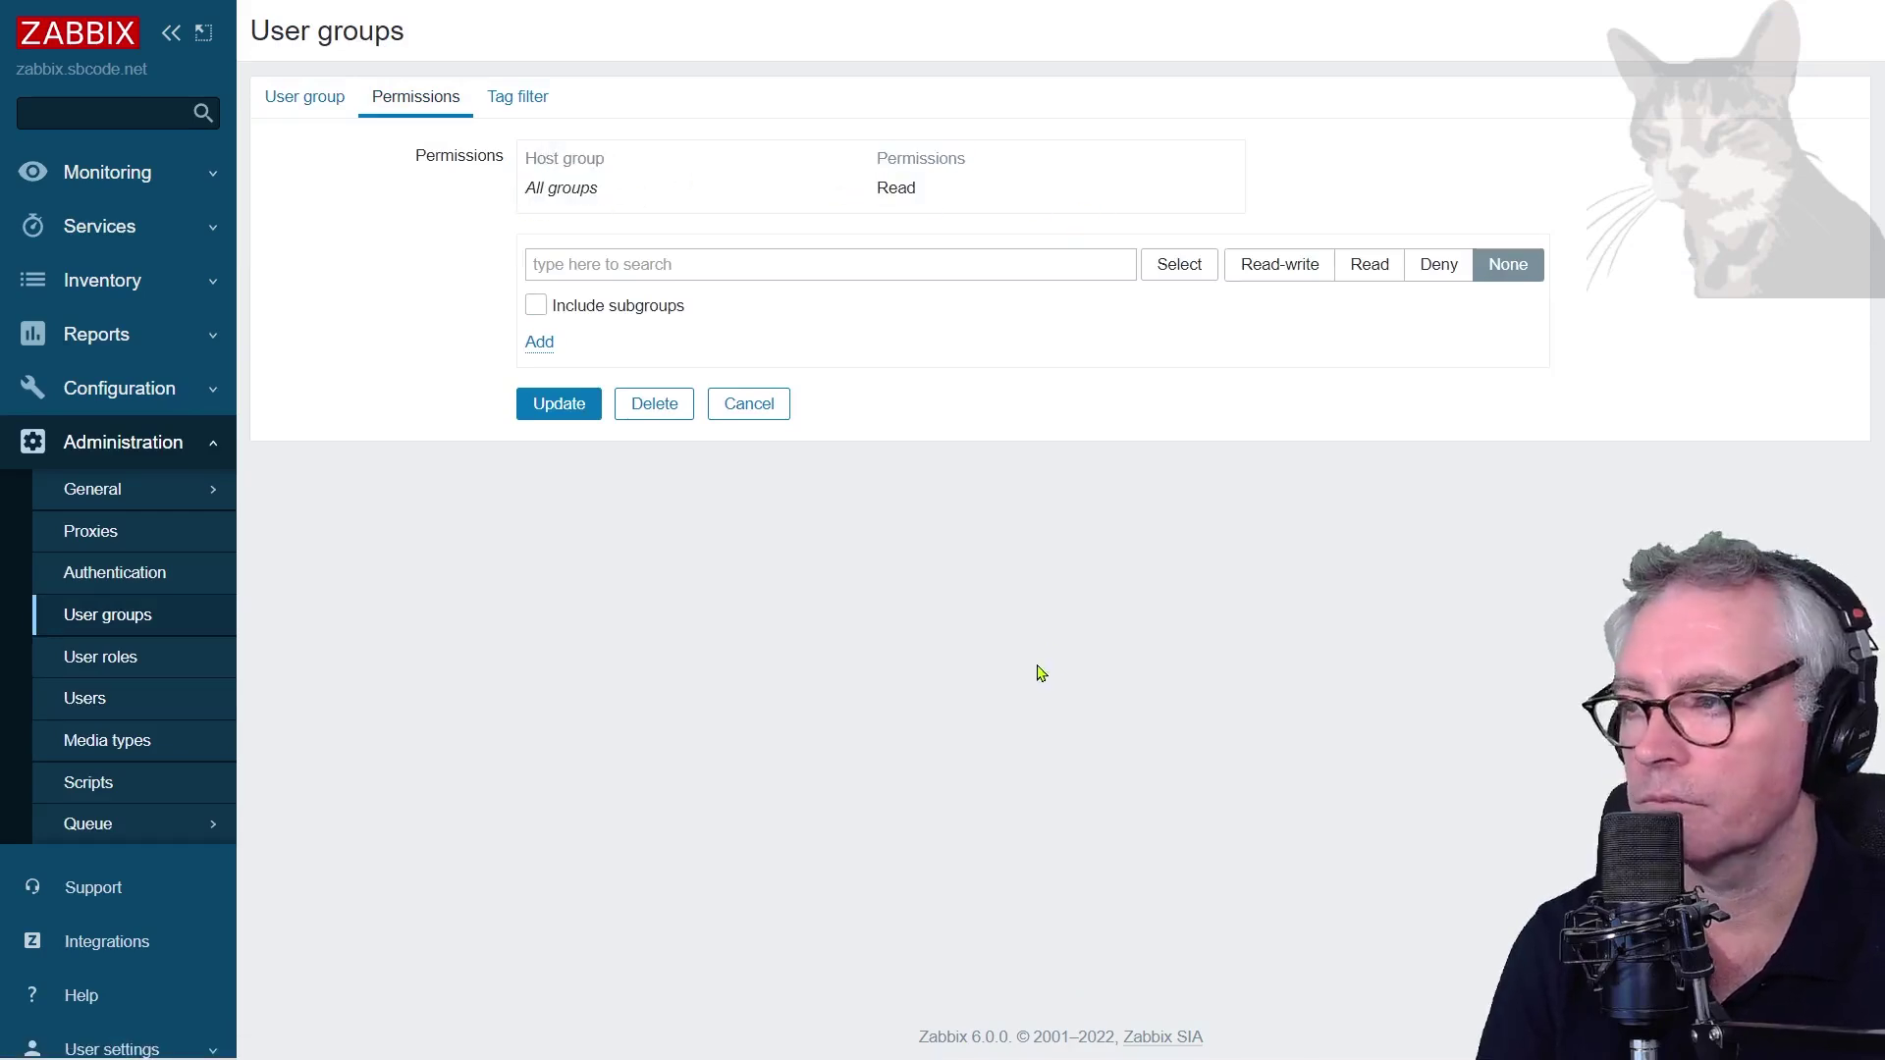